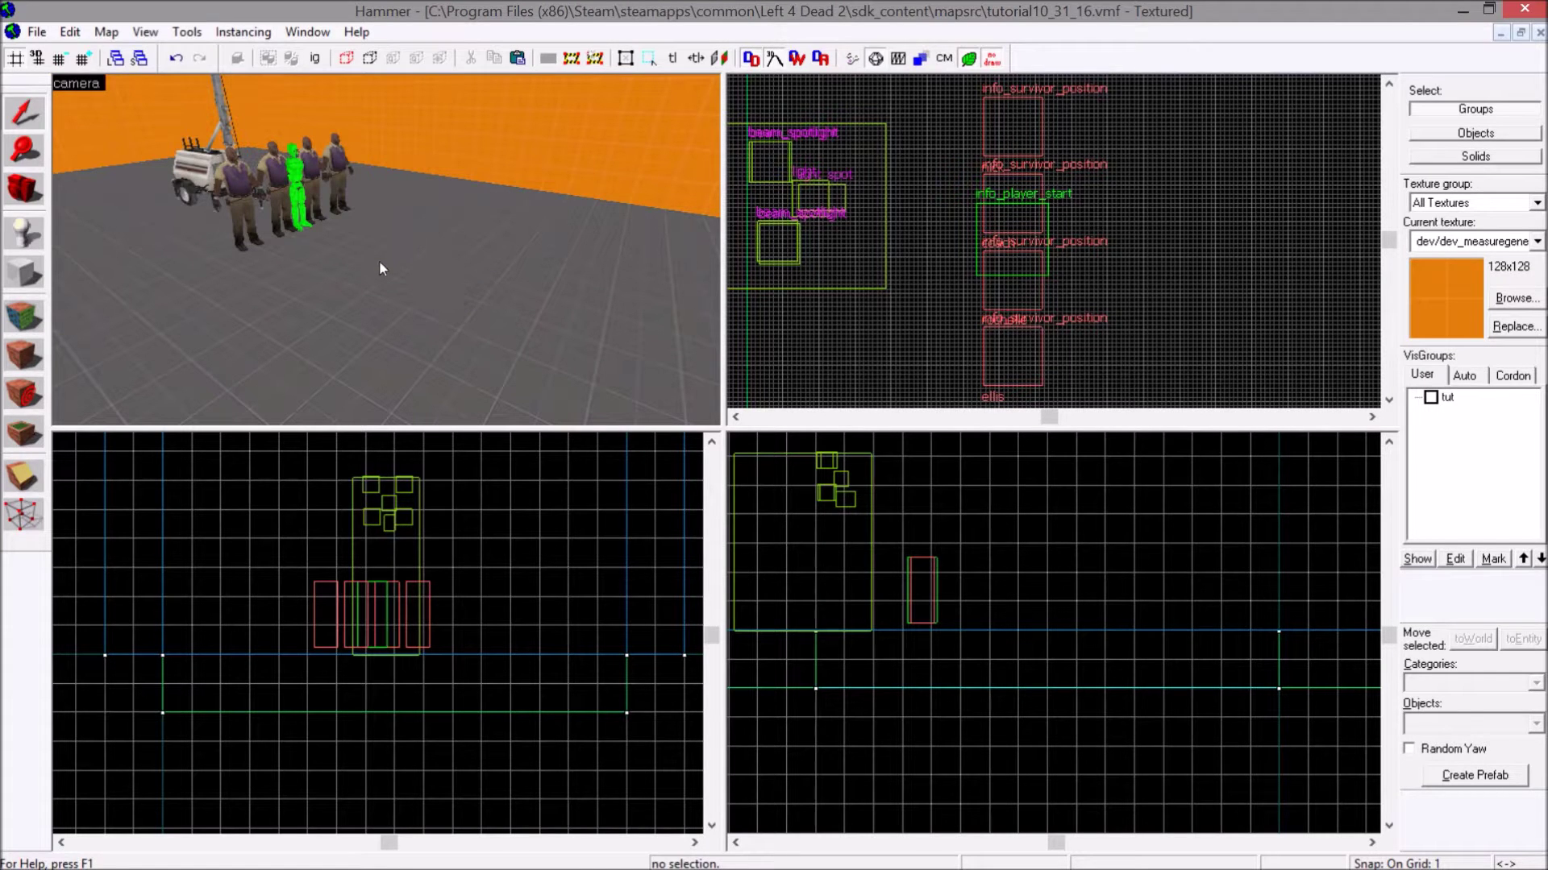
- Place an info_director entity on the floor in front of the player start, facing the row of survivor positions
{"action": "key", "text": "Up"}
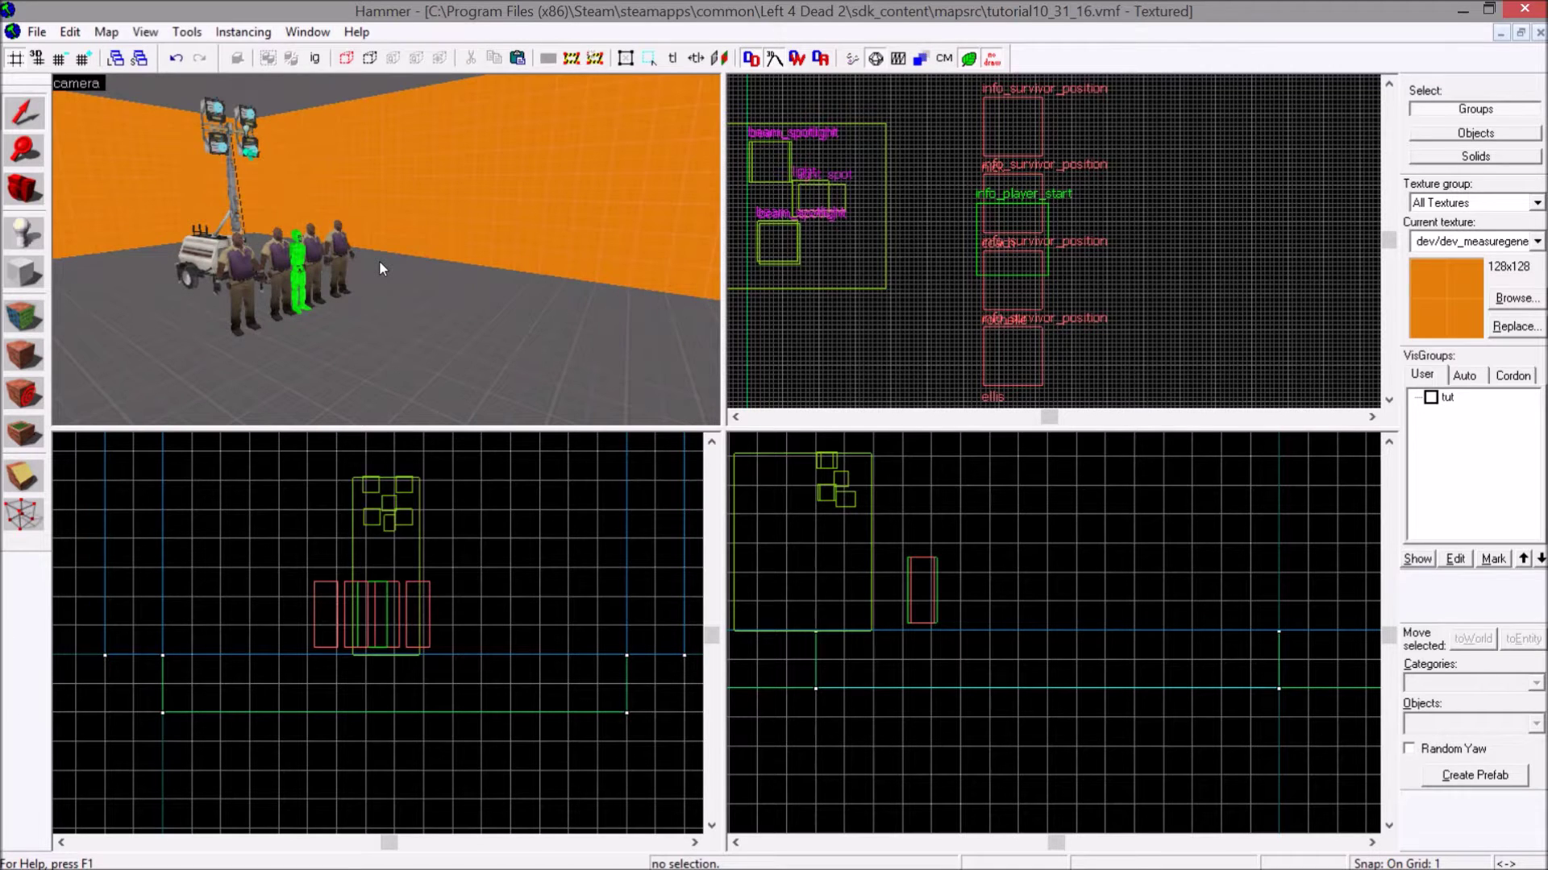
{"action": "key", "text": "w"}
{"action": "key", "text": "d"}
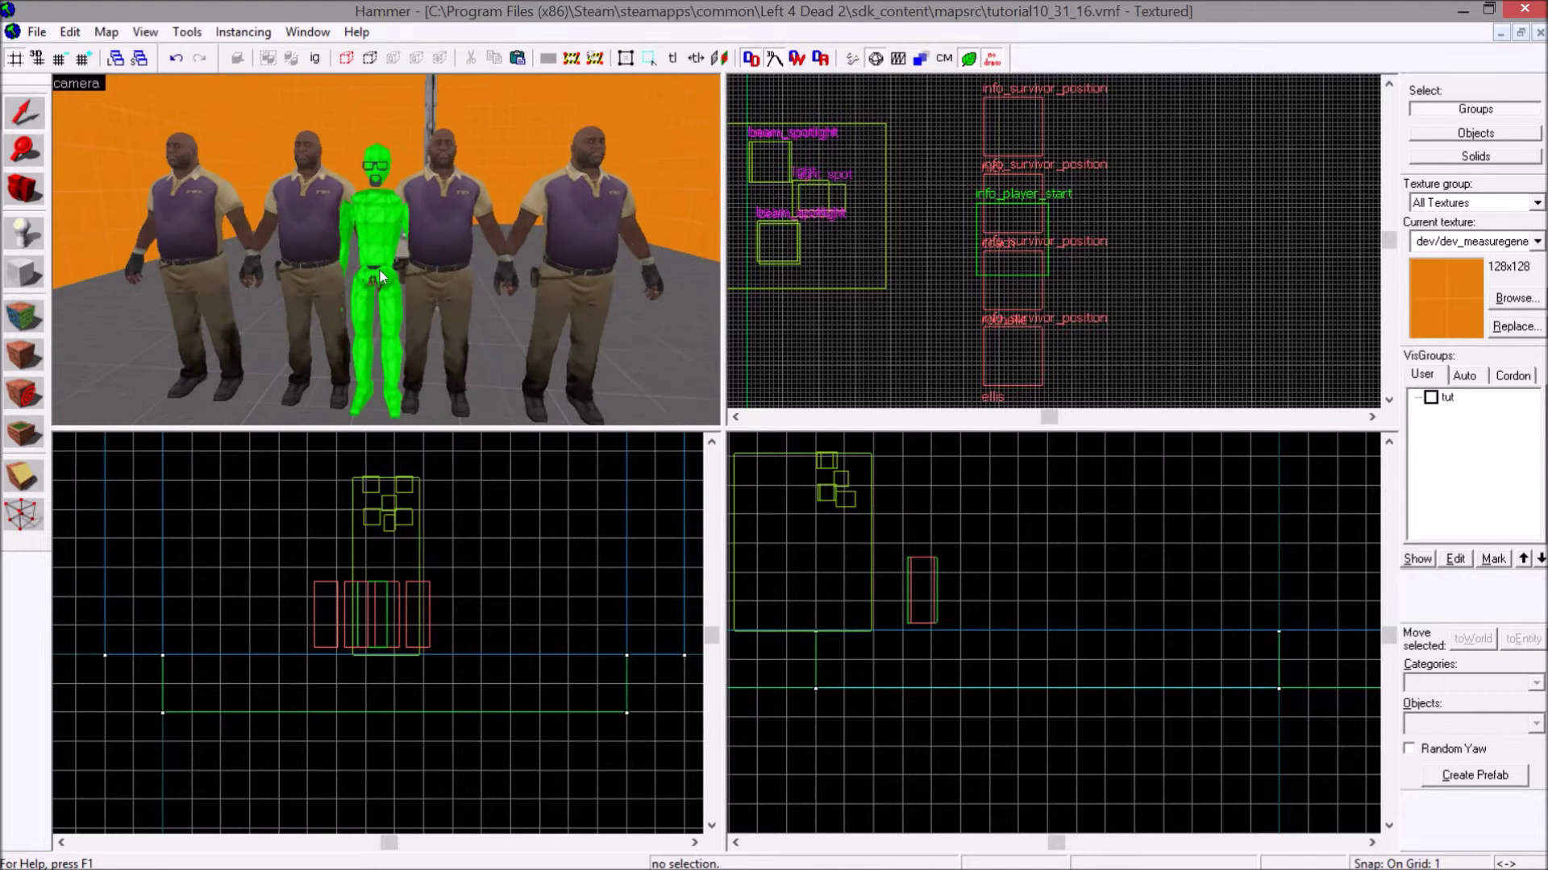
{"action": "key", "text": "s"}
{"action": "key", "text": "s"}
{"action": "key", "text": "Left"}
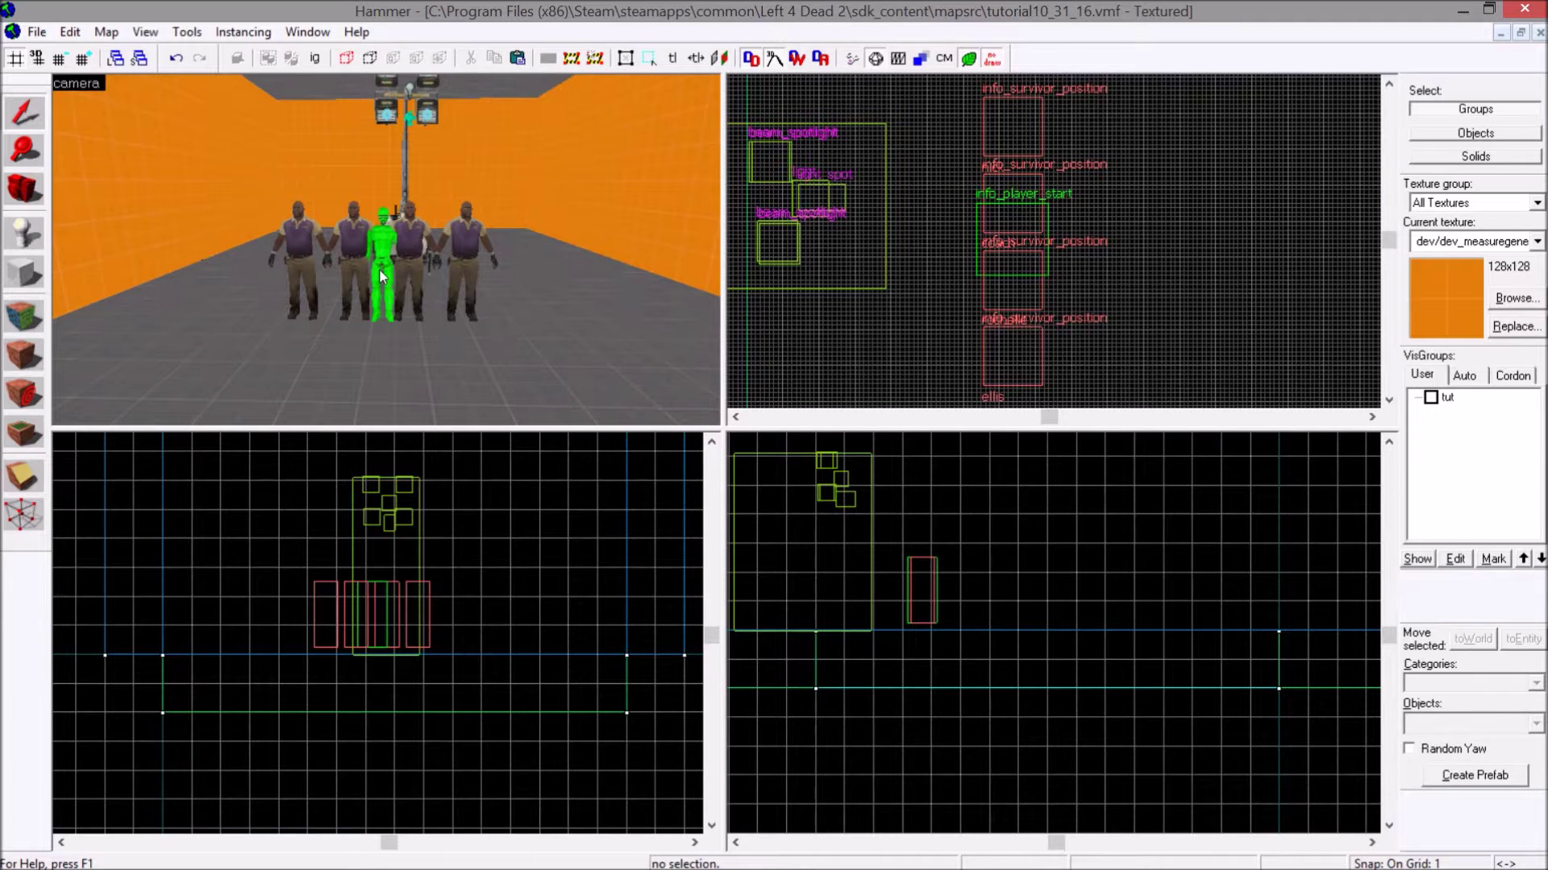
{"action": "left_click", "coordinate": [22, 230]}
{"action": "left_click", "coordinate": [1497, 722]}
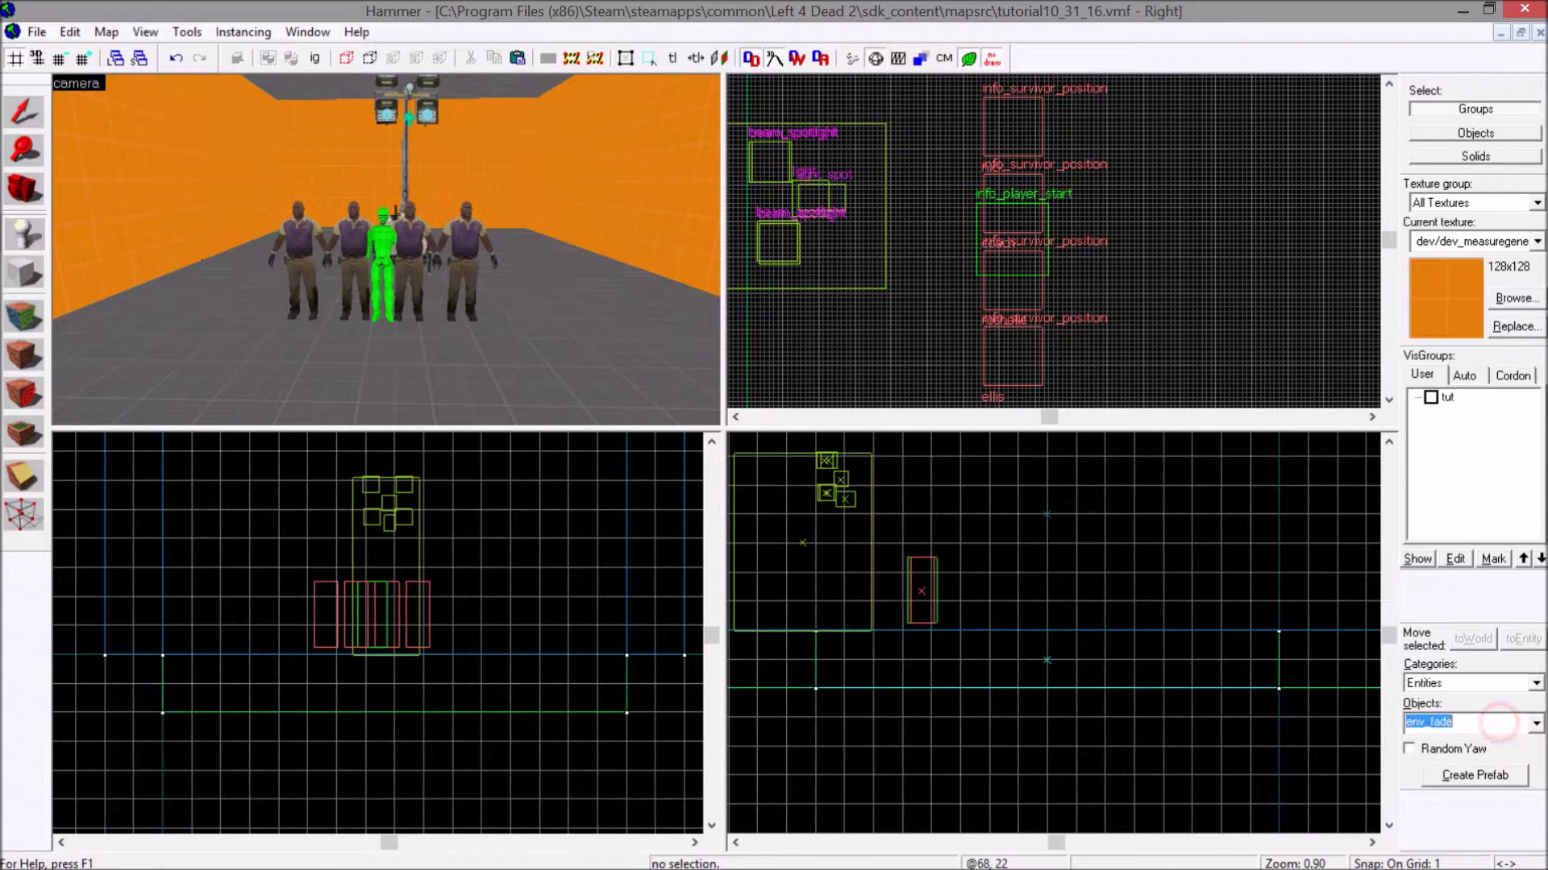
{"action": "type", "text": "info_dir"}
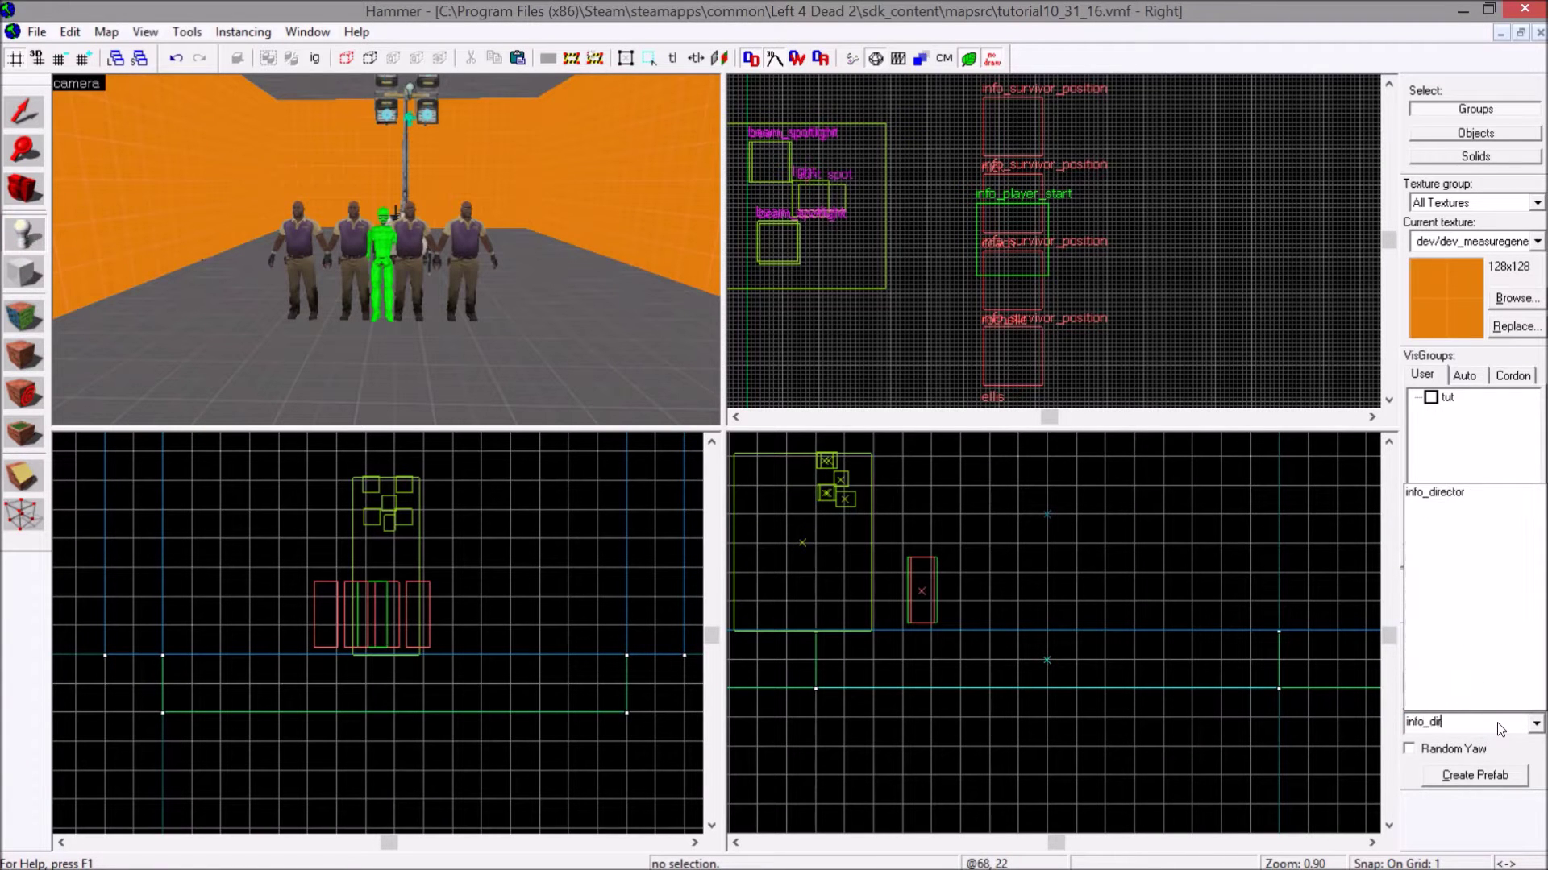
{"action": "left_click", "coordinate": [1461, 495]}
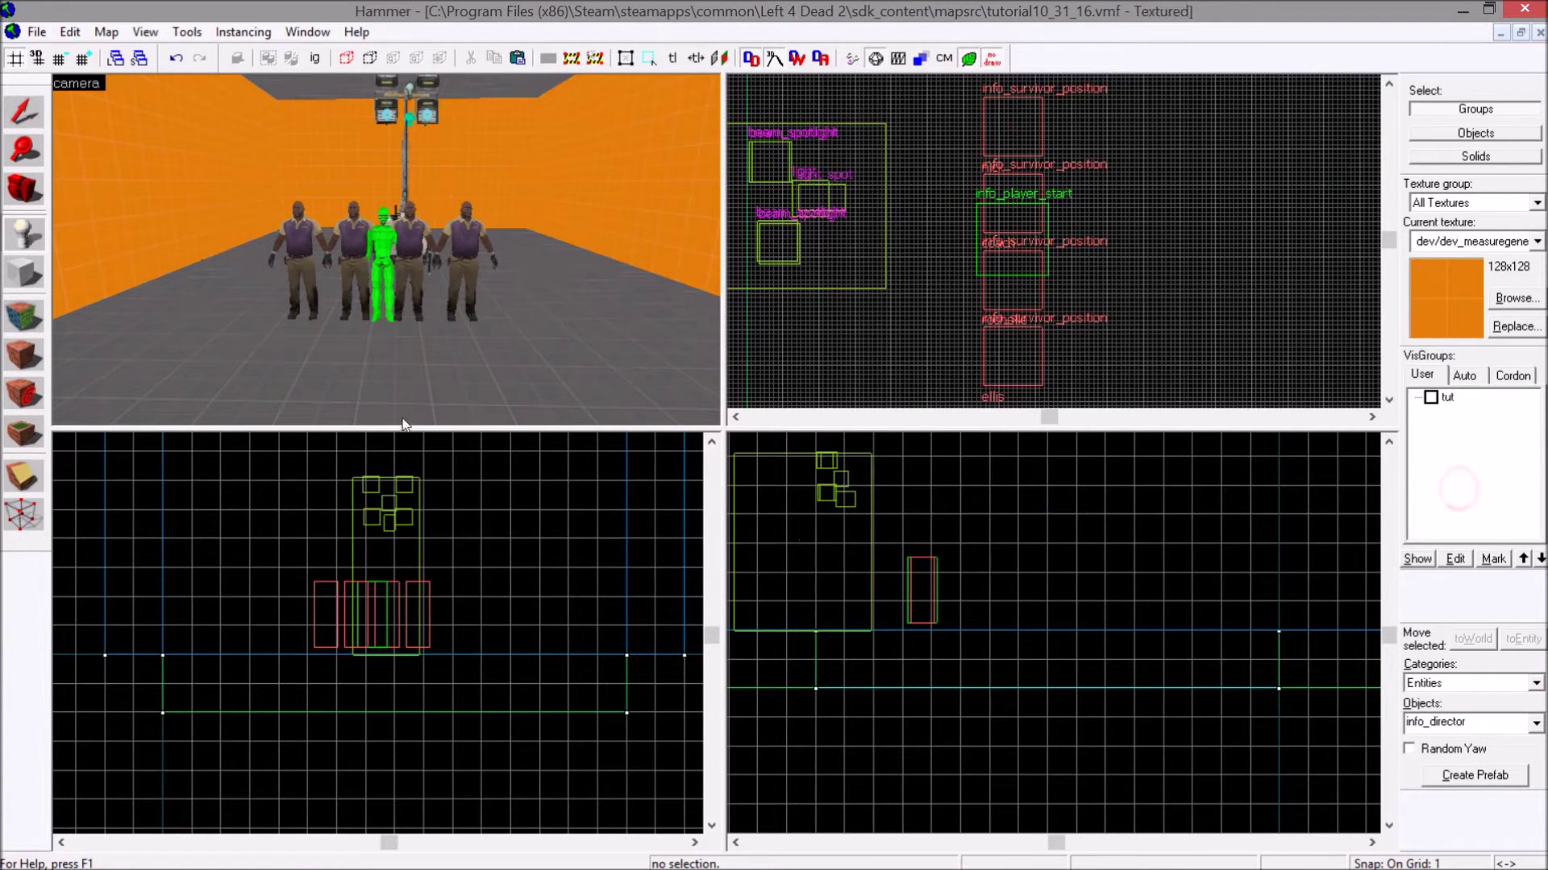
{"action": "left_click", "coordinate": [373, 345]}
- Name the new info_director entity "director" and apply the change
{"action": "left_click", "coordinate": [11, 121]}
{"action": "double_click", "coordinate": [376, 338]}
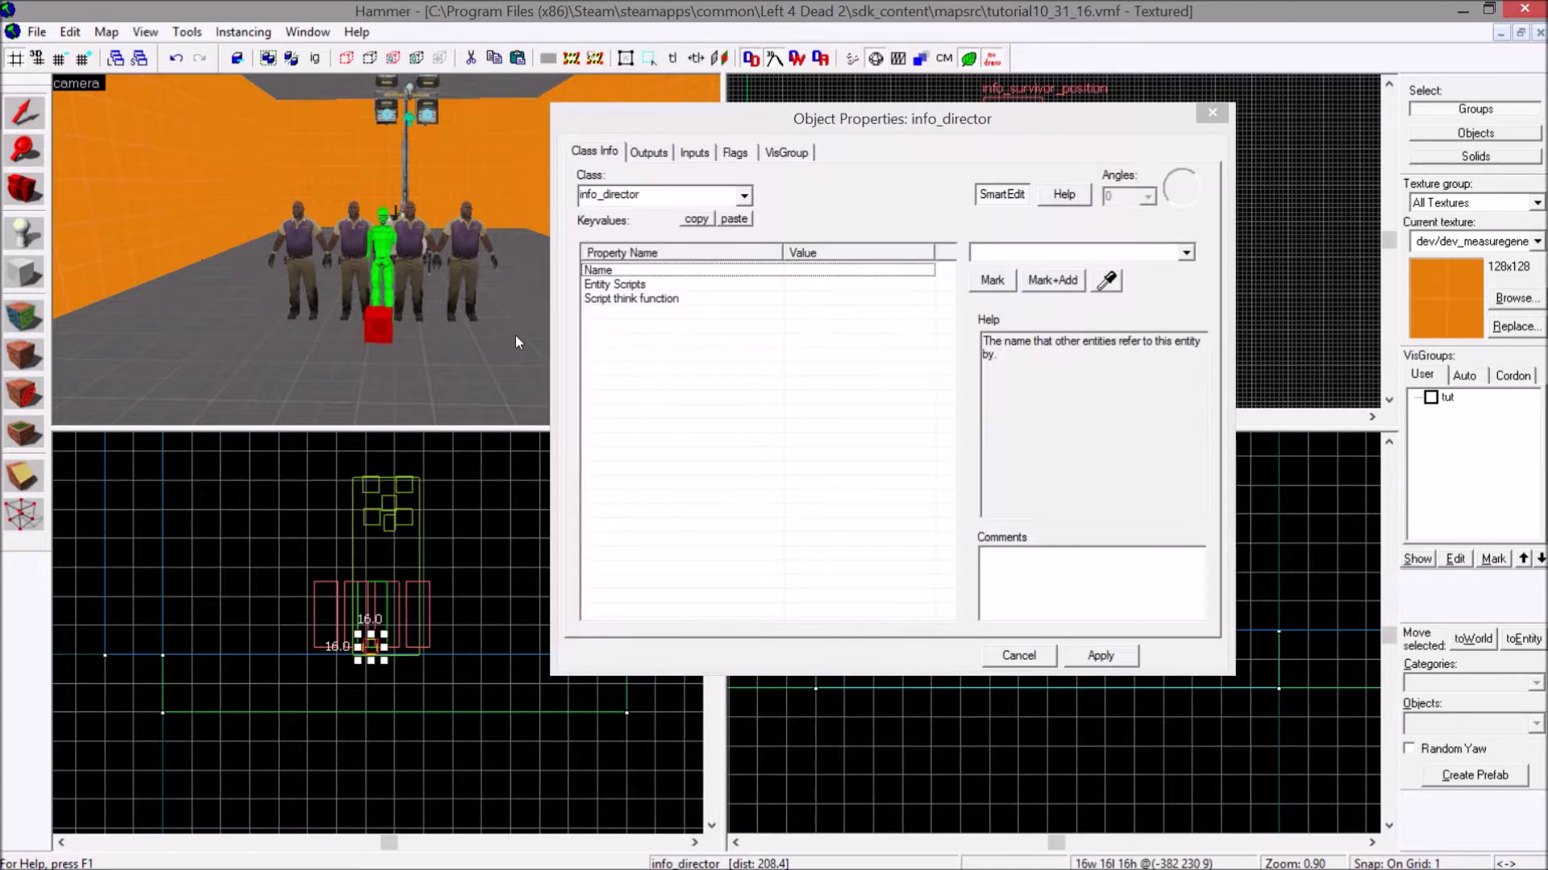
{"action": "left_click", "coordinate": [1081, 253]}
{"action": "type", "text": "dir"}
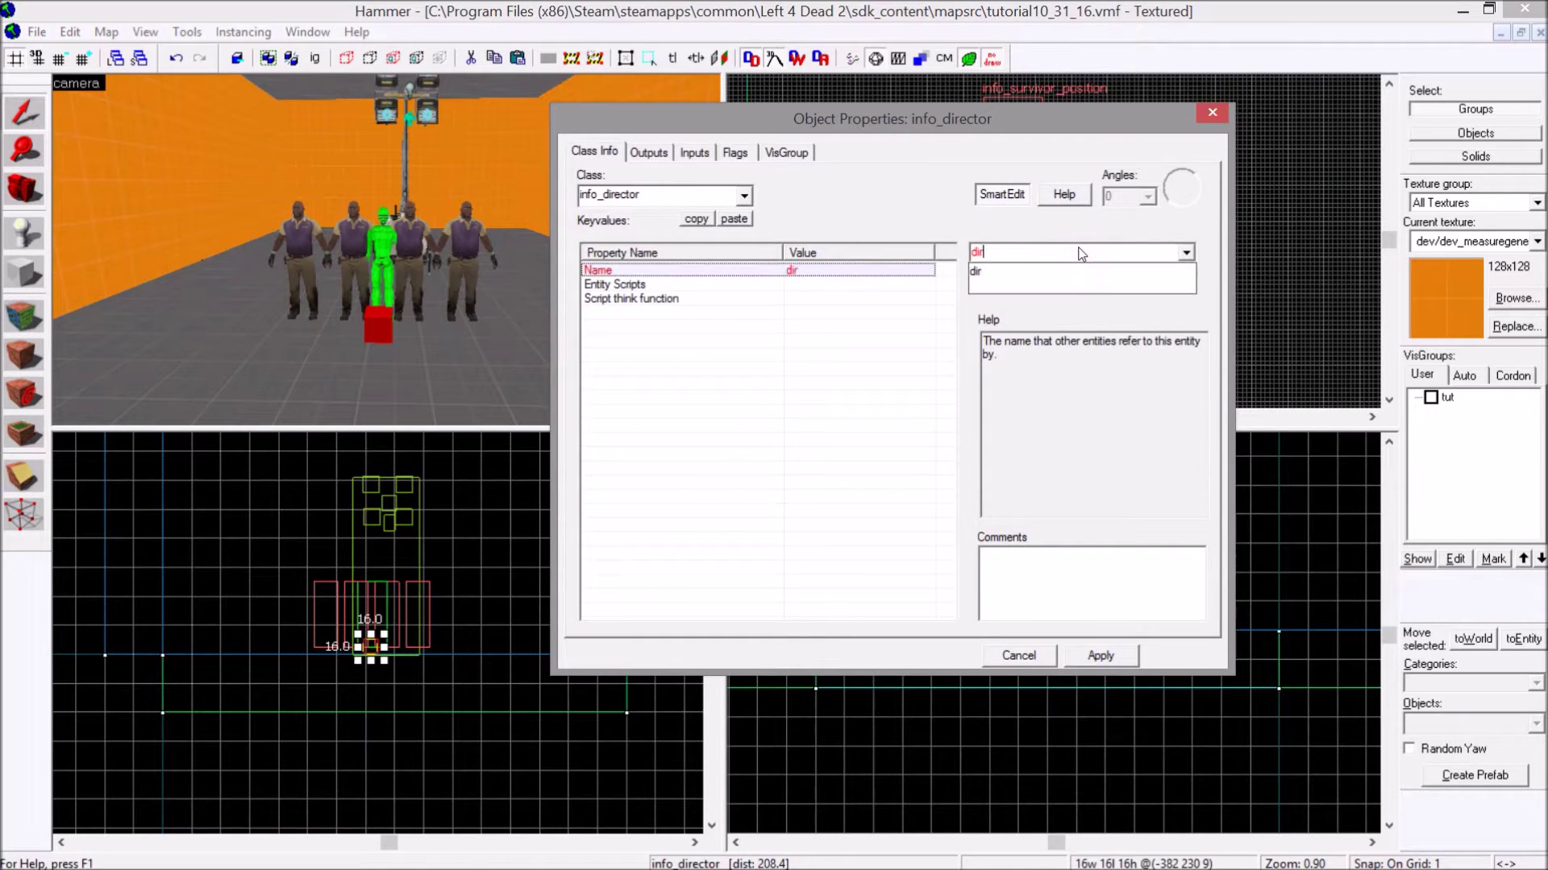
{"action": "type", "text": "ector"}
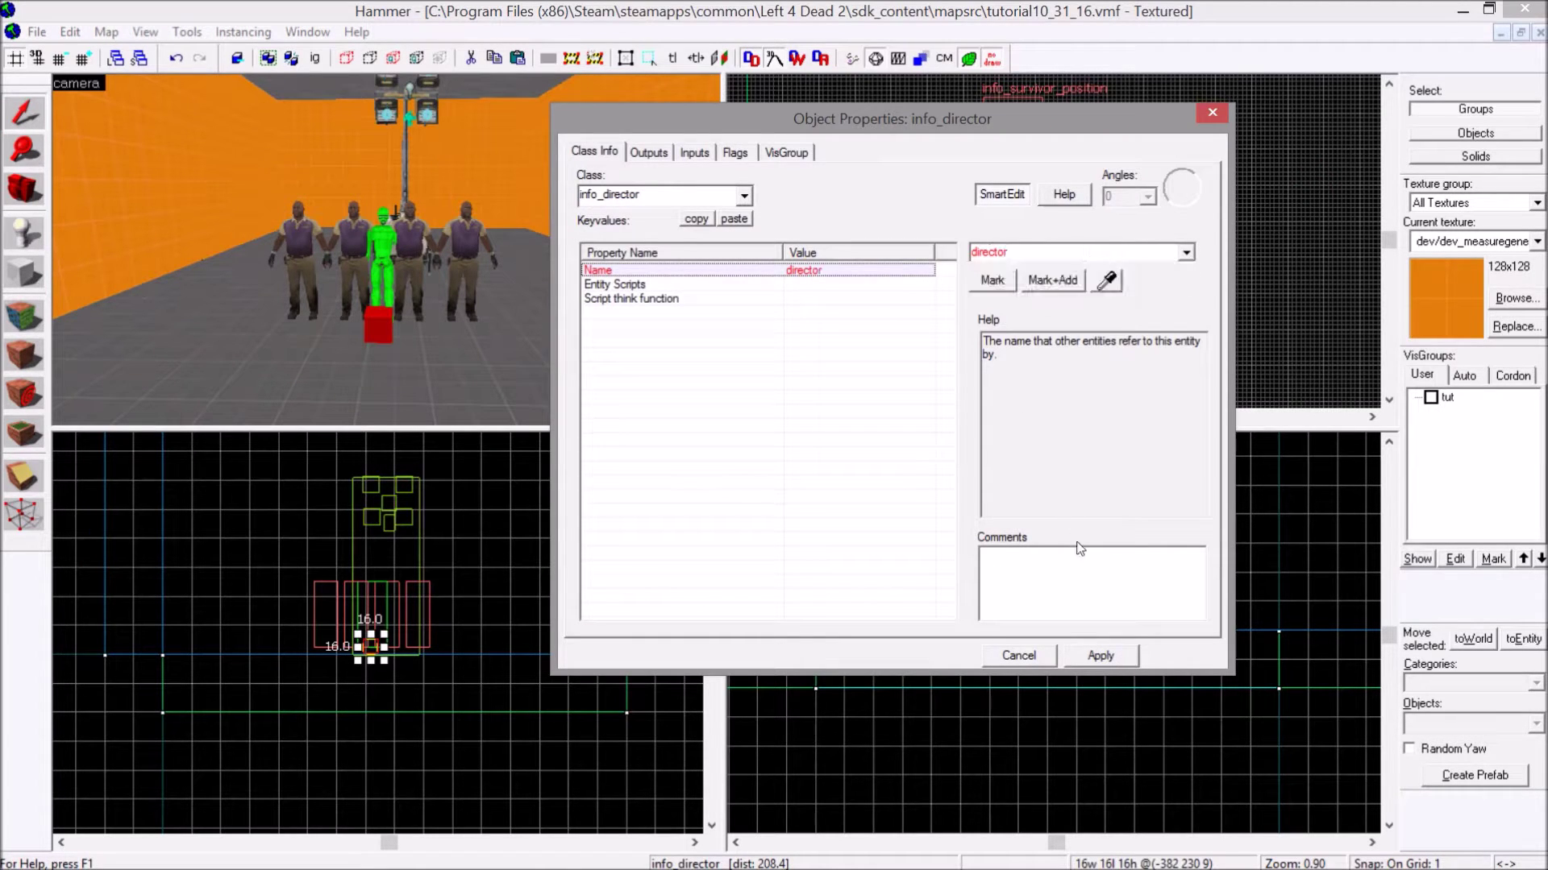
{"action": "left_click", "coordinate": [1100, 655]}
{"action": "left_click", "coordinate": [589, 24]}
- Add an OnGameplayStart output to the director entity, targeting director itself
{"action": "left_click", "coordinate": [641, 152]}
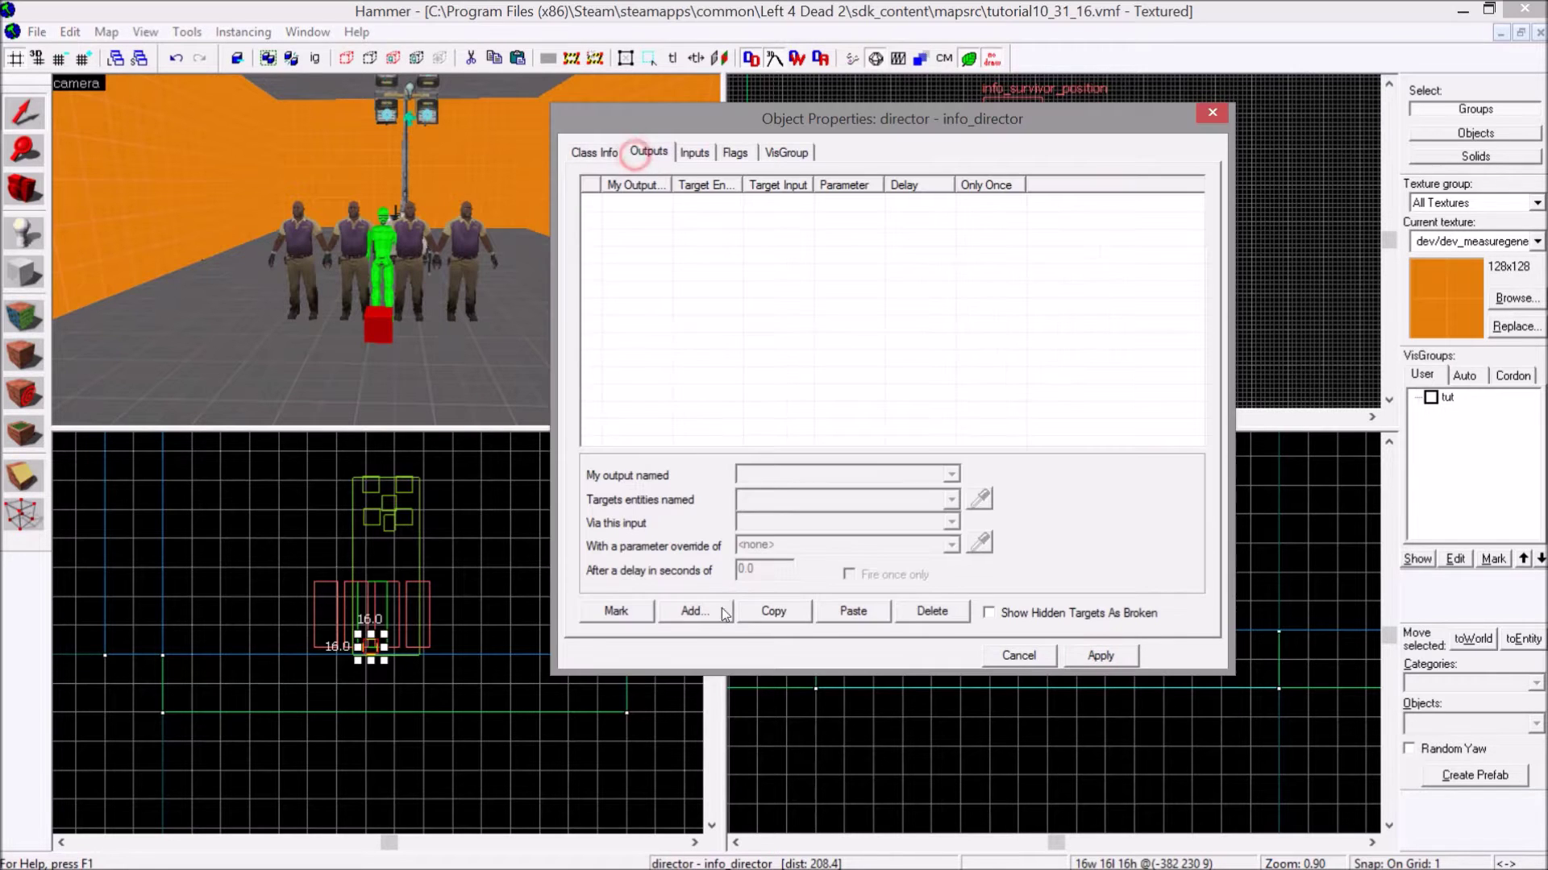
{"action": "left_click", "coordinate": [702, 610]}
{"action": "left_click", "coordinate": [956, 474]}
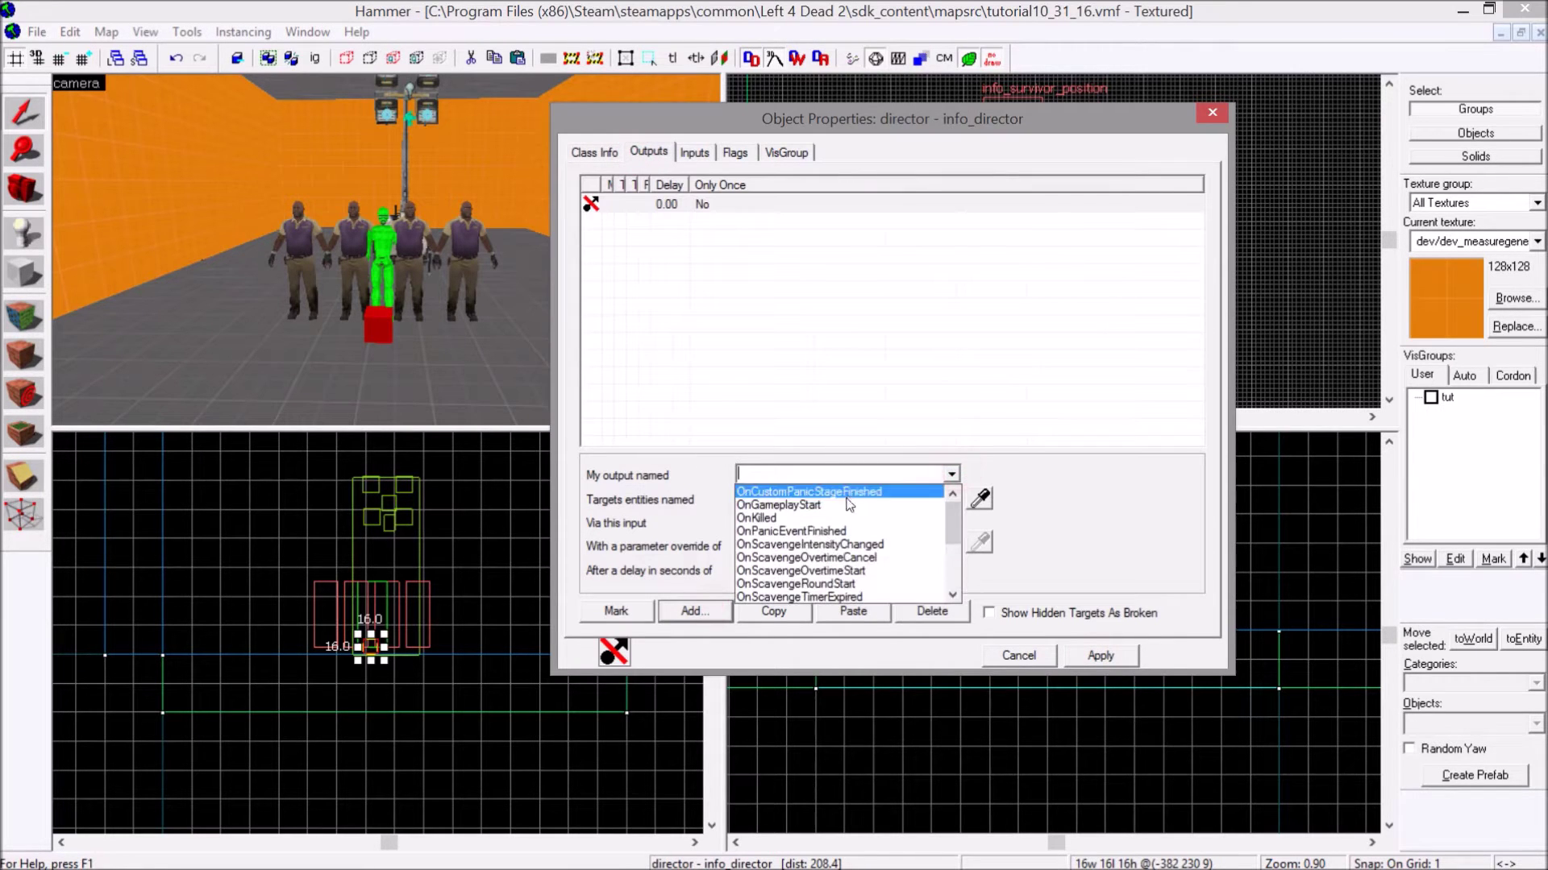
{"action": "left_click", "coordinate": [839, 501]}
{"action": "left_click", "coordinate": [979, 499]}
{"action": "left_click", "coordinate": [383, 337]}
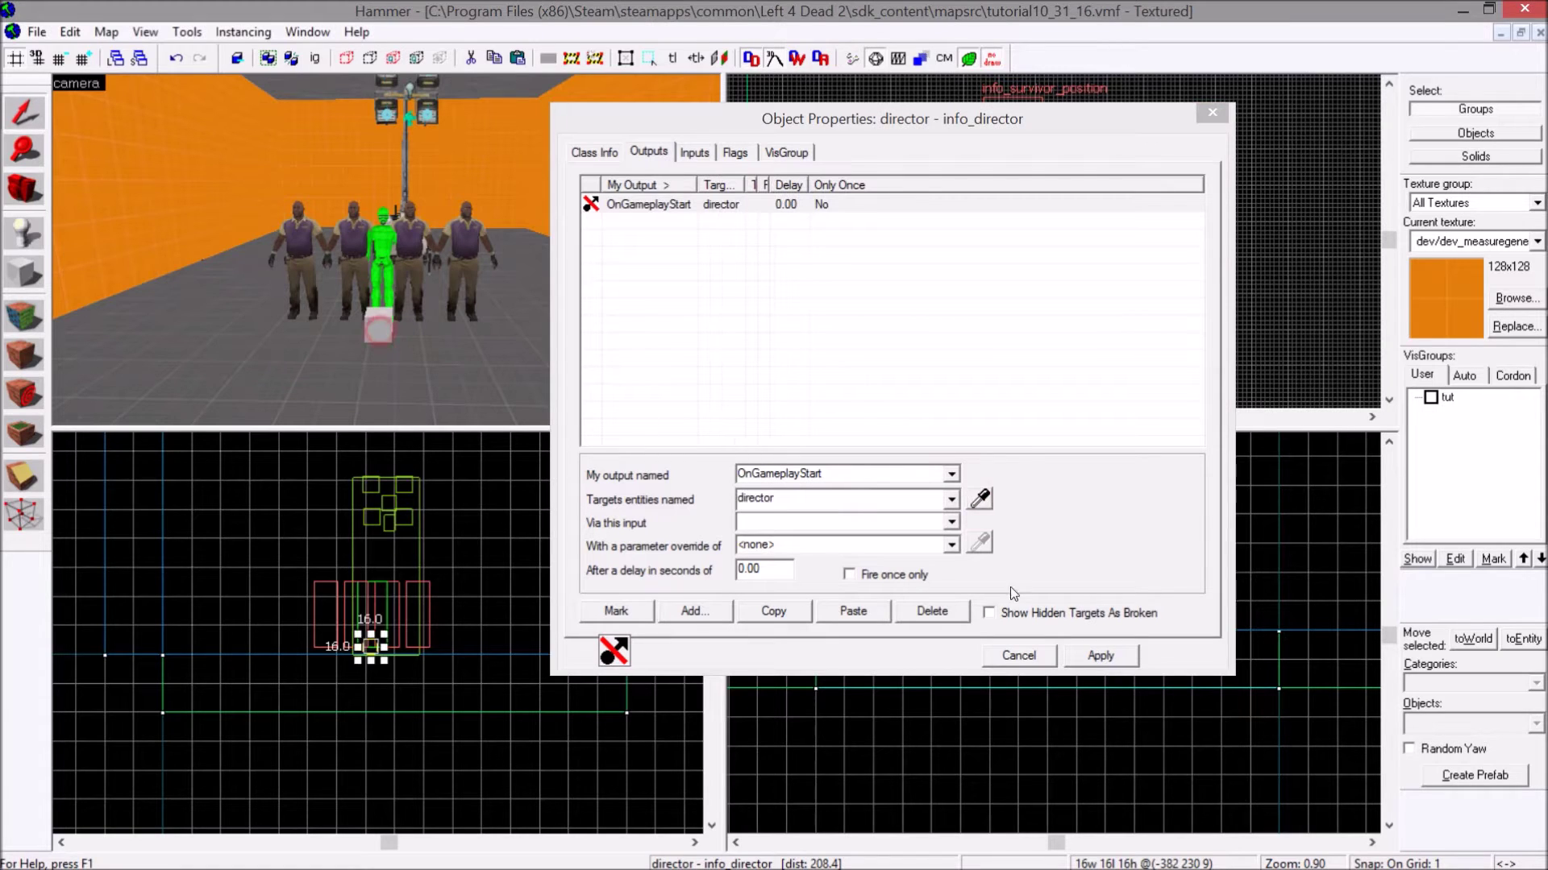
- Set the output's input to ForceSurvivorPositions, apply it and close the director's properties
{"action": "left_click", "coordinate": [892, 524]}
{"action": "type", "text": "Fo"}
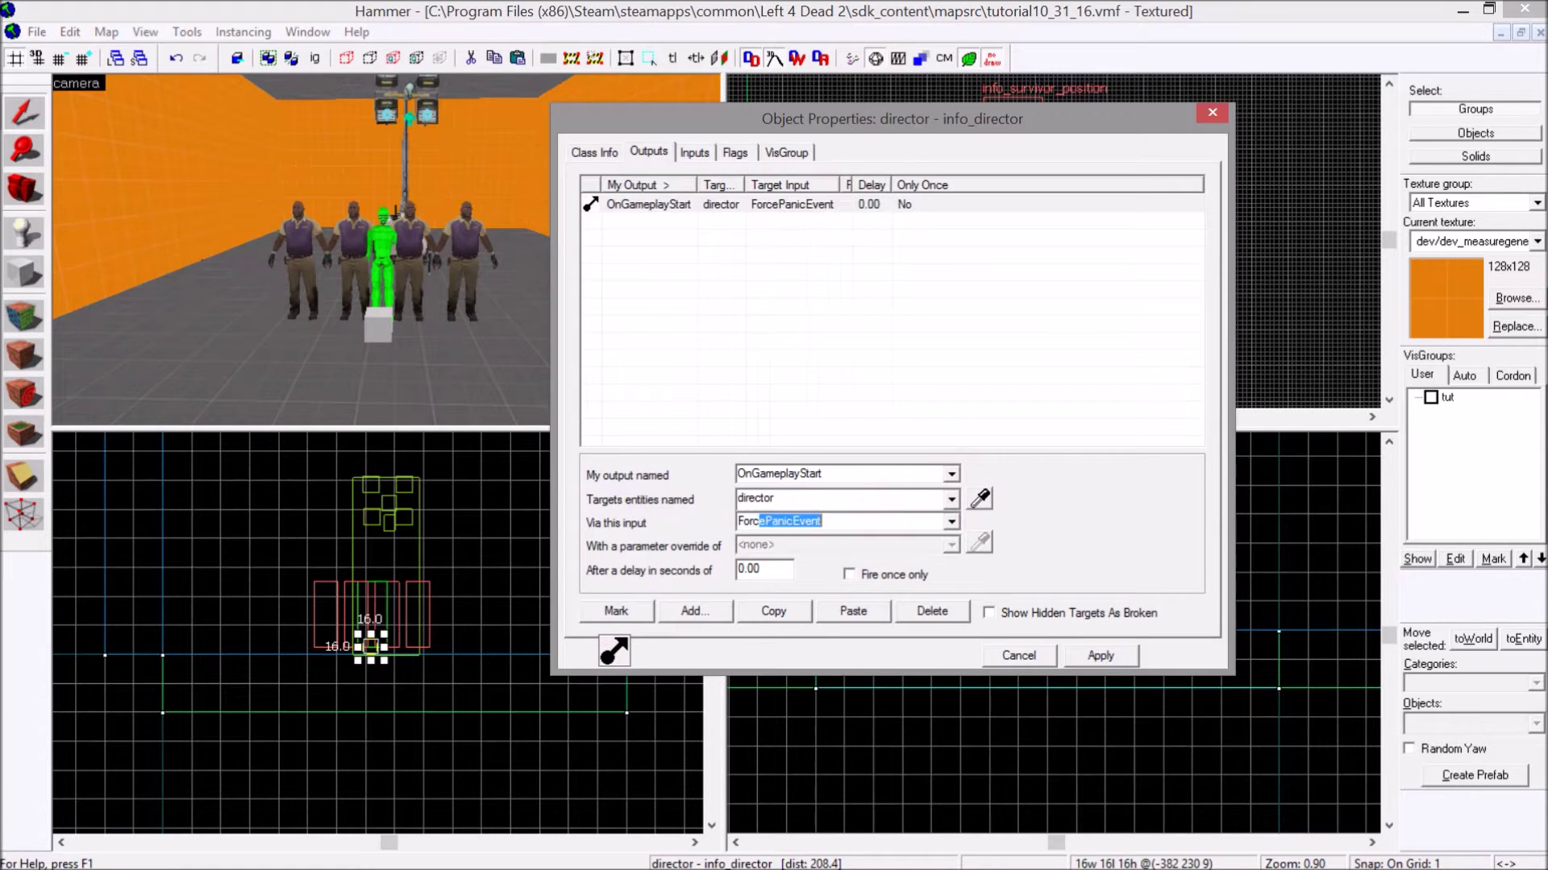
{"action": "type", "text": "rceSurvivorPositions"}
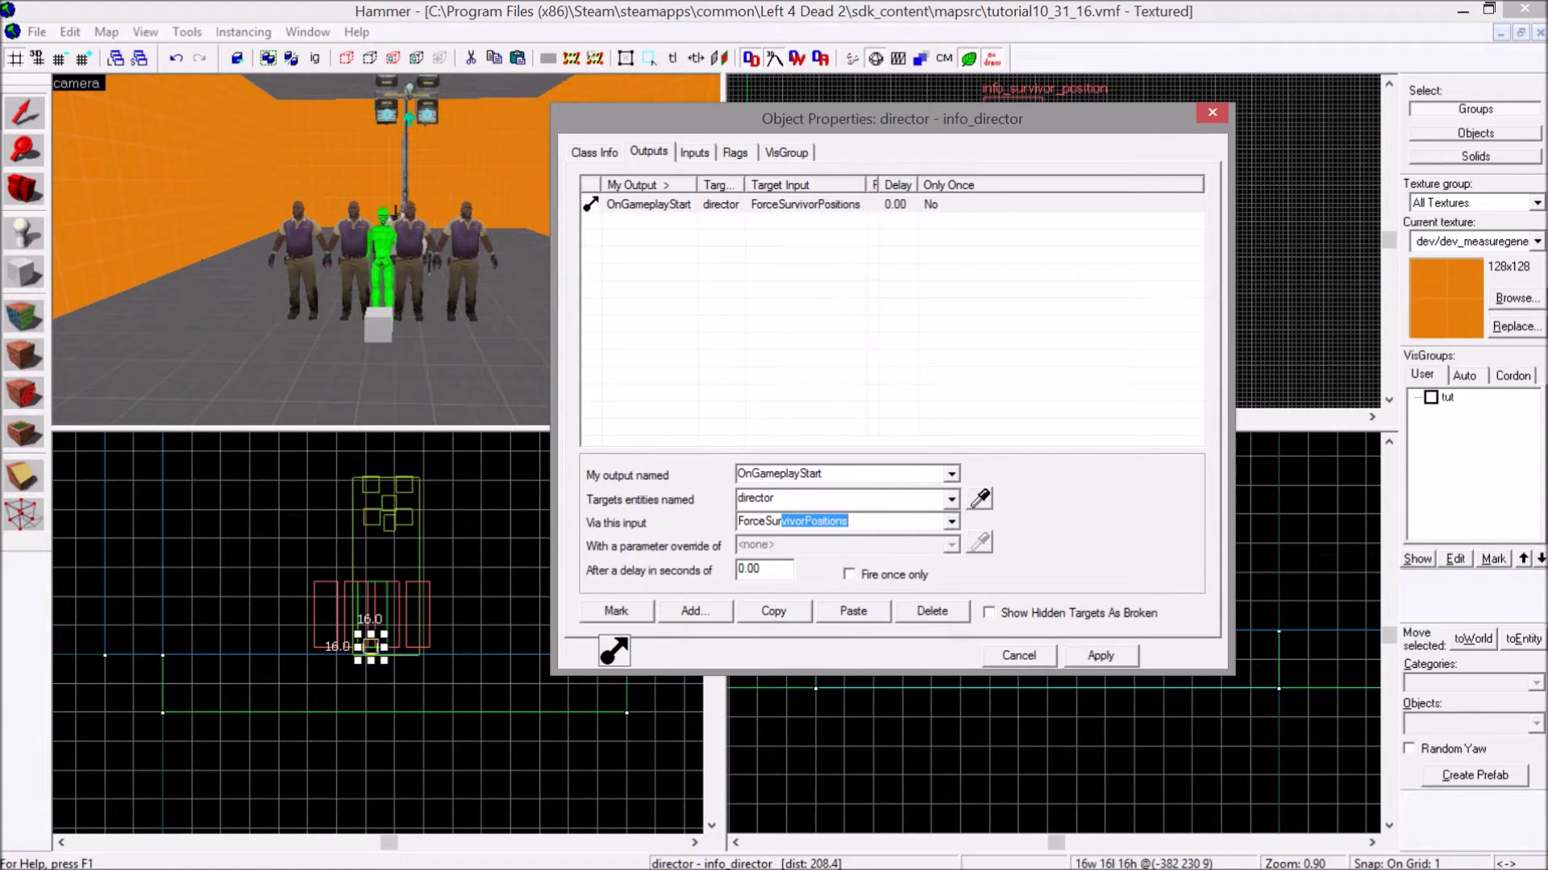
{"action": "key", "text": "Return"}
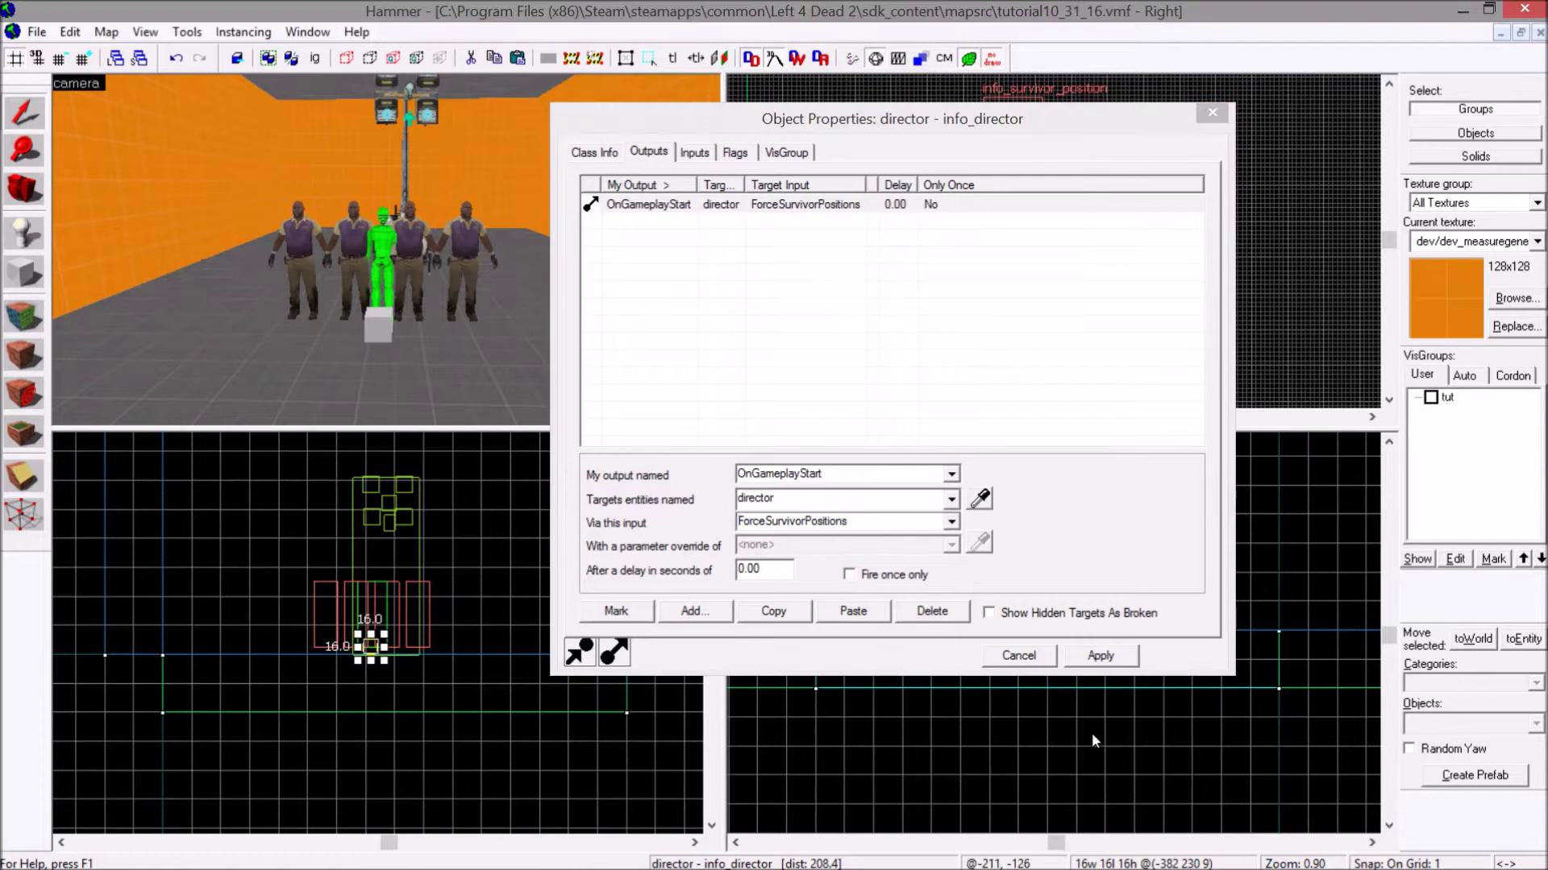
{"action": "left_click", "coordinate": [1104, 656]}
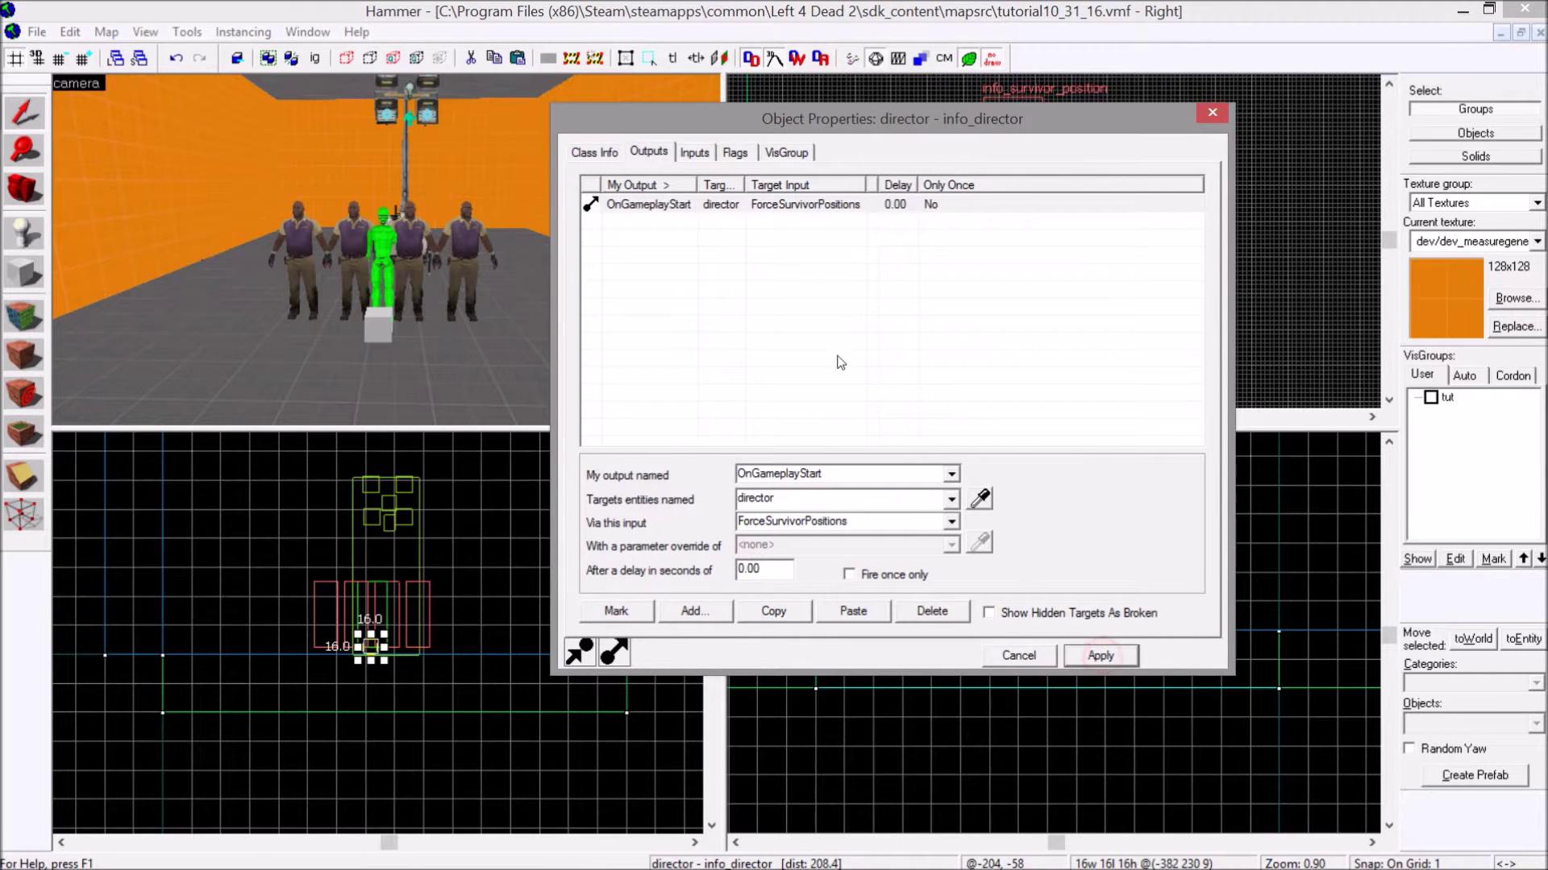
{"action": "left_click", "coordinate": [1213, 112]}
- Place a logic_relay entity on the floor beside the info_director
{"action": "left_click", "coordinate": [24, 234]}
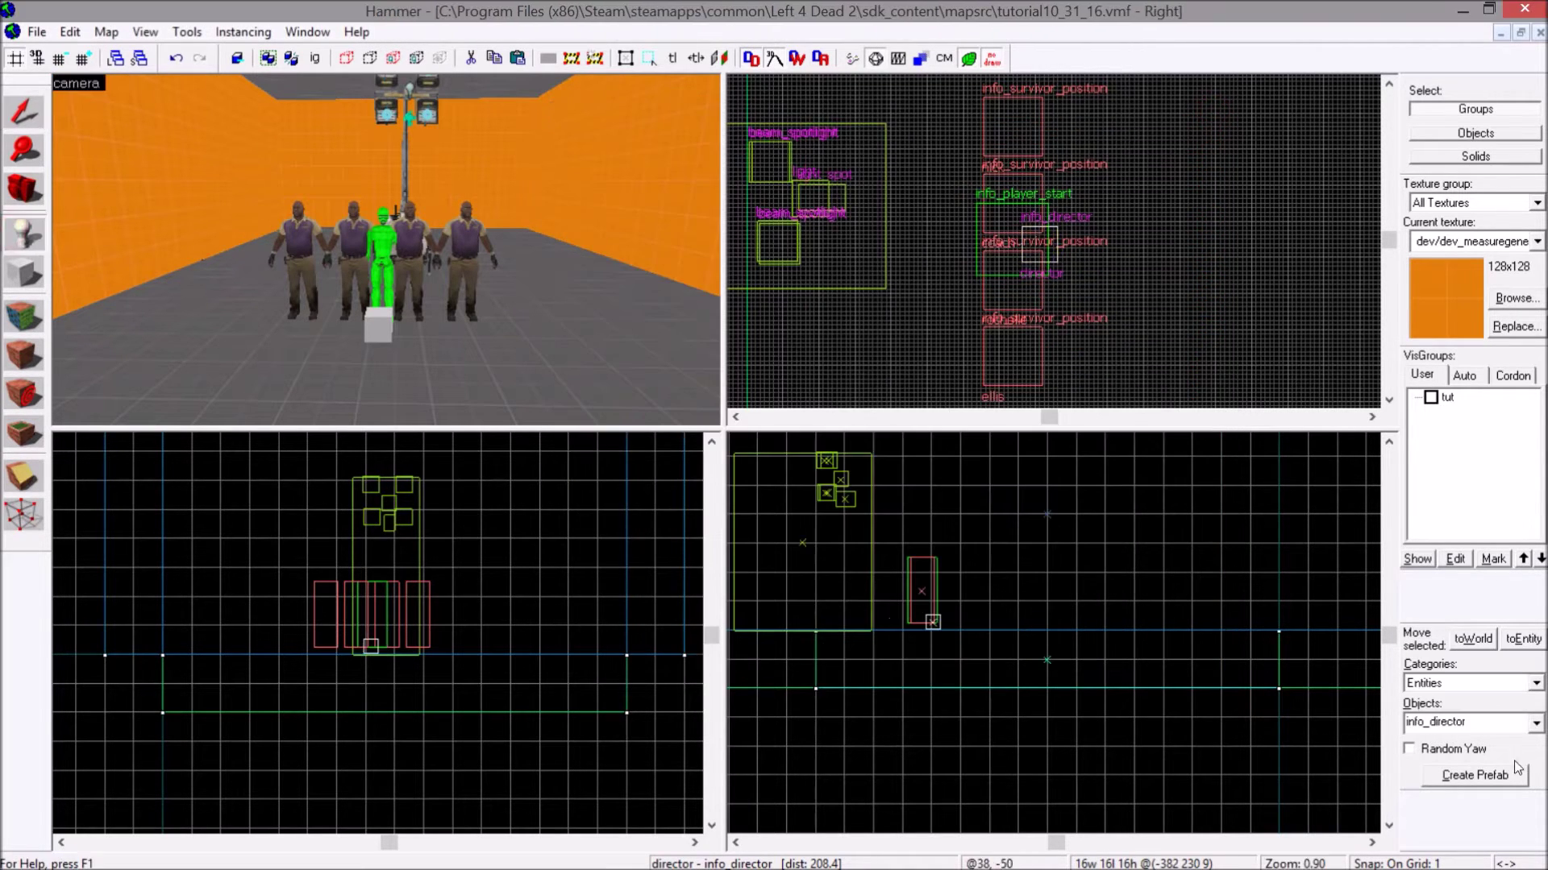
{"action": "left_click", "coordinate": [1451, 723]}
{"action": "type", "text": "logic_rel"}
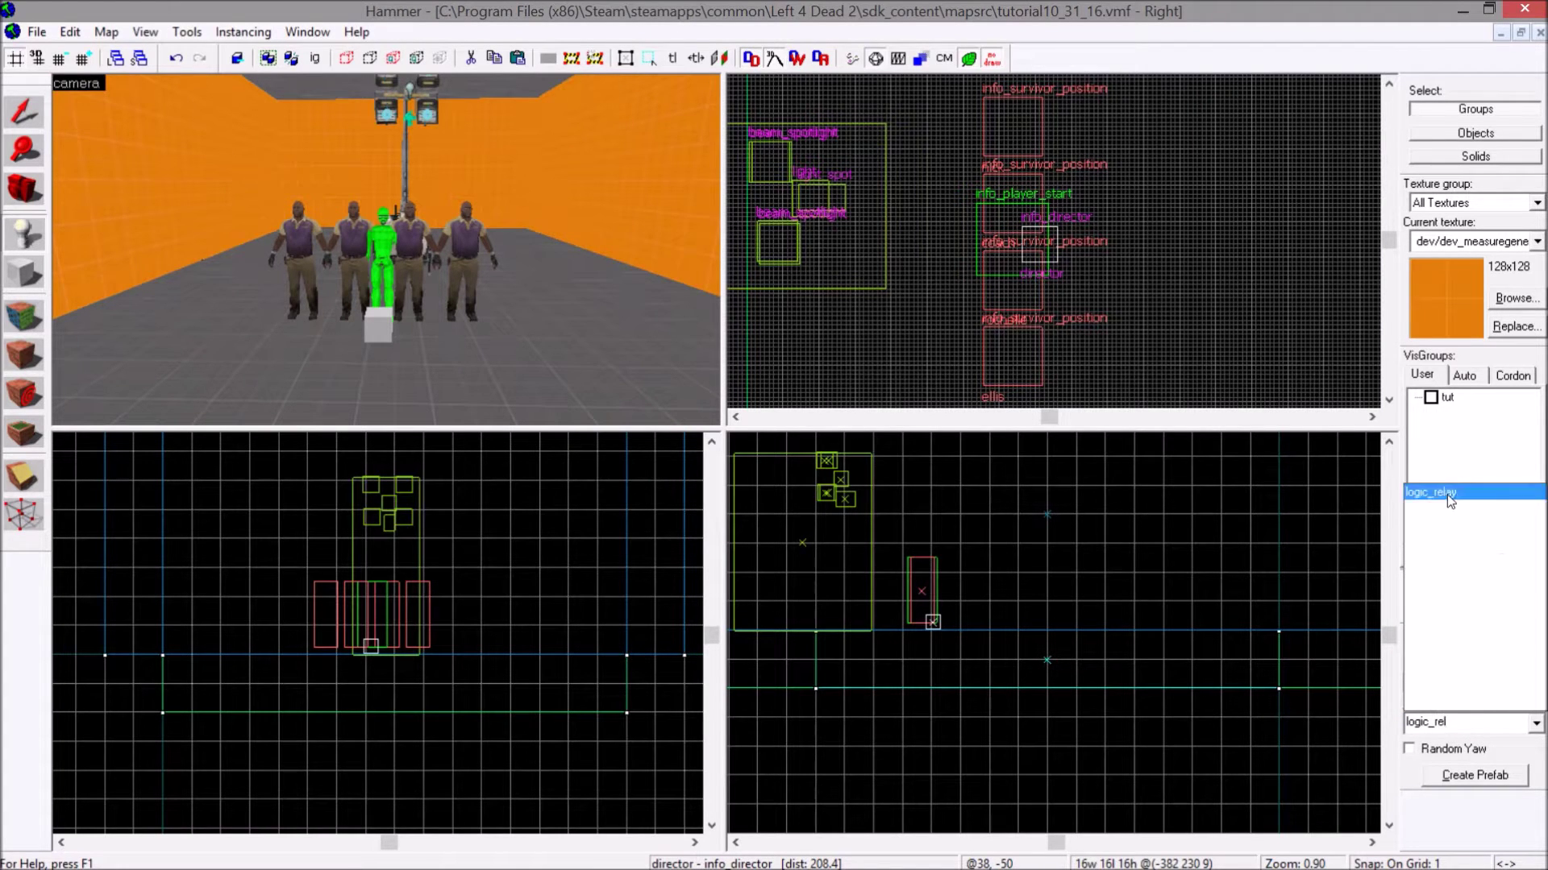
{"action": "left_click", "coordinate": [1448, 493]}
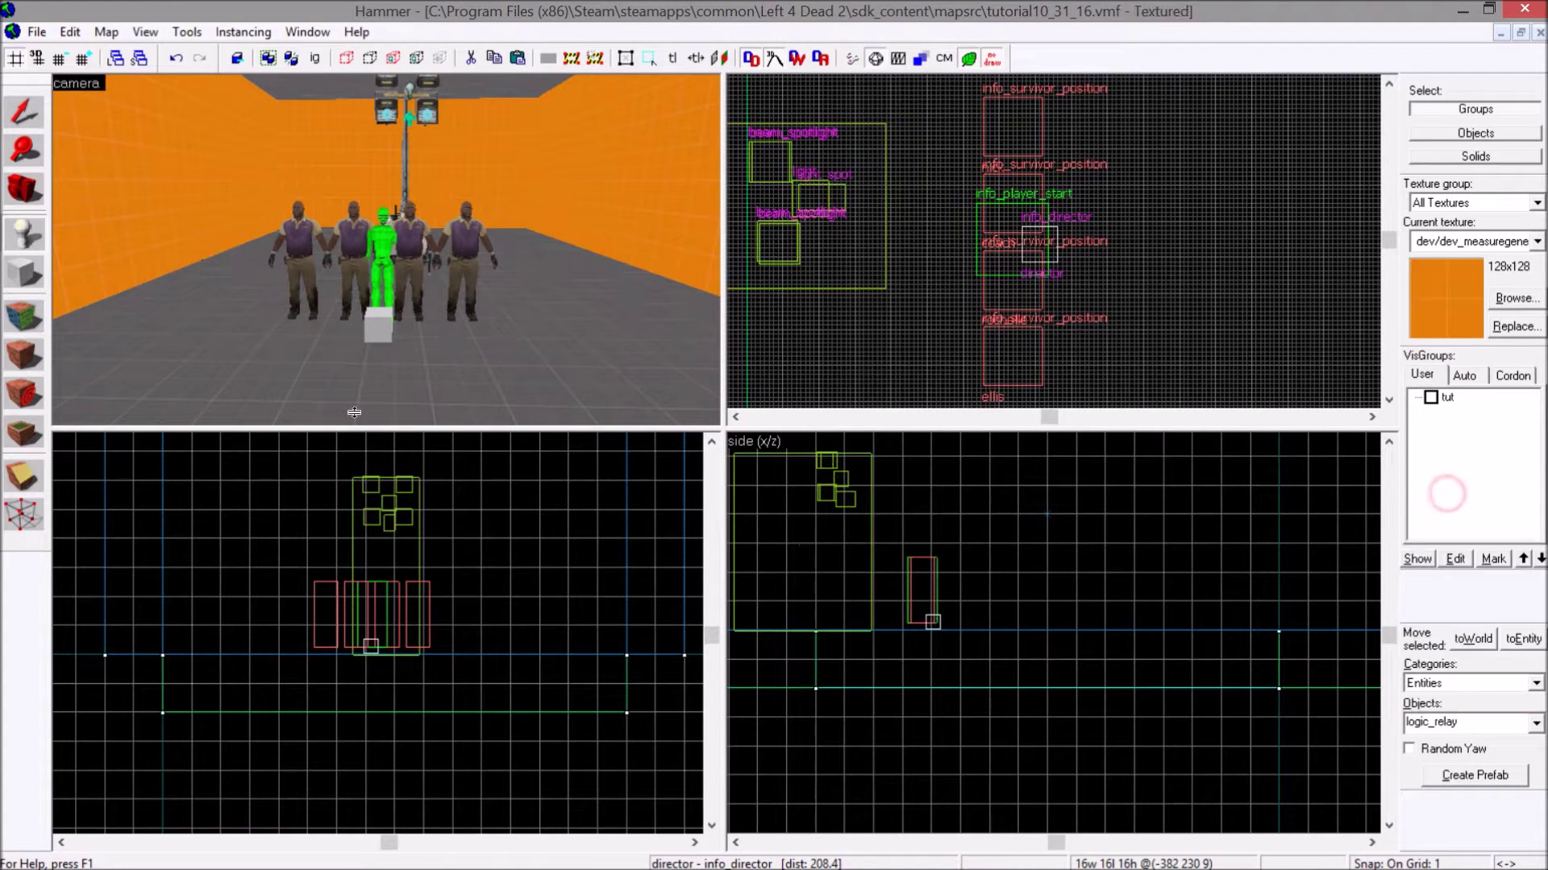
{"action": "left_click", "coordinate": [419, 328]}
- Name the logic_relay entity "intro_relay", apply the change and close its properties
{"action": "left_click", "coordinate": [24, 113]}
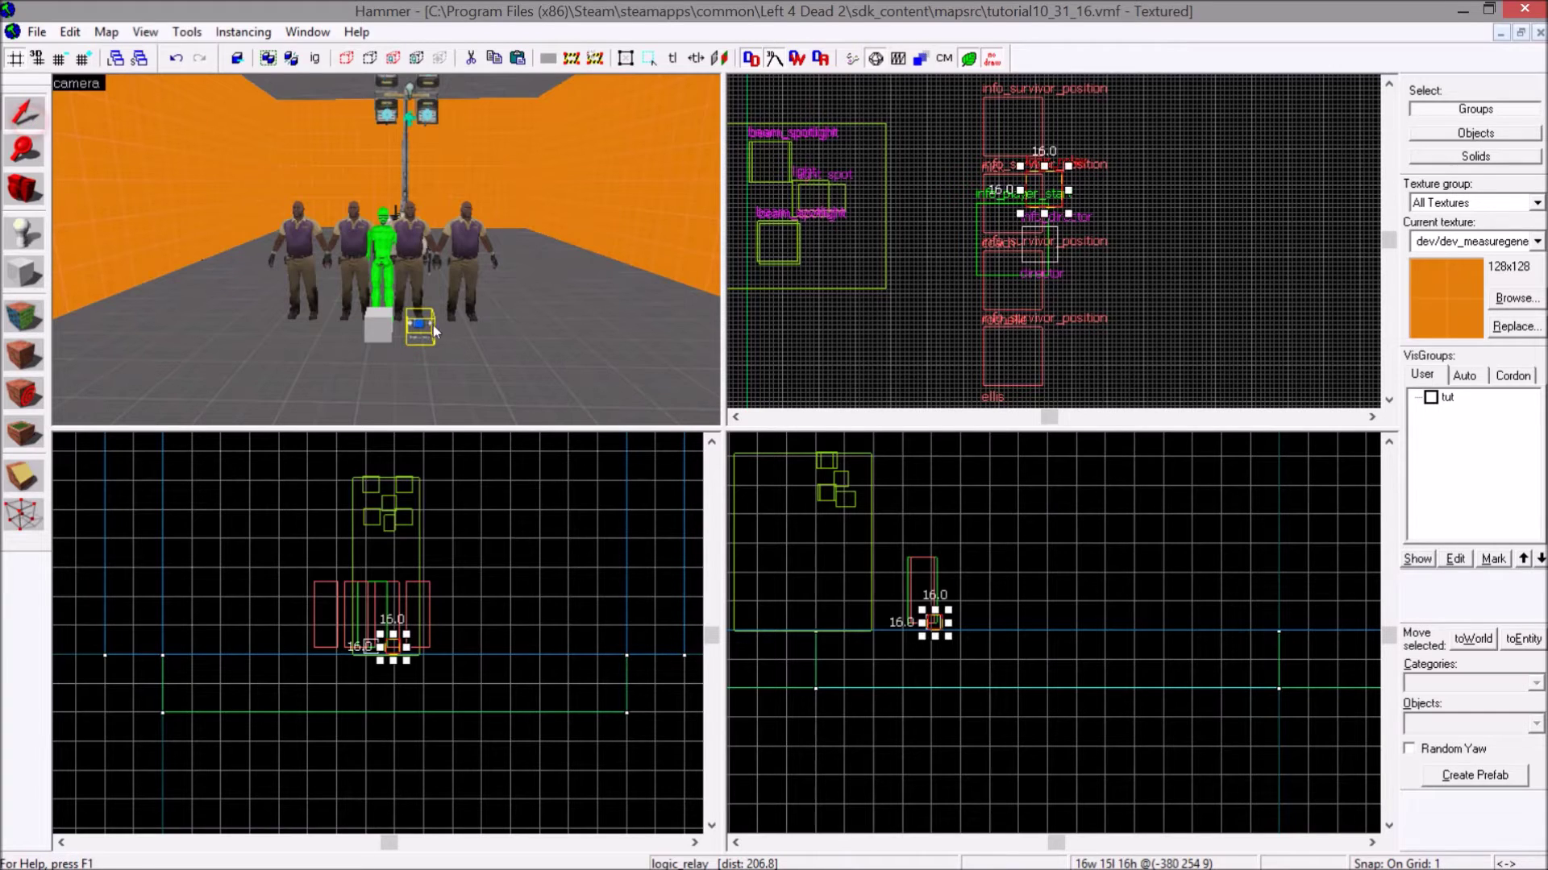
{"action": "double_click", "coordinate": [432, 329]}
{"action": "left_click", "coordinate": [1031, 254]}
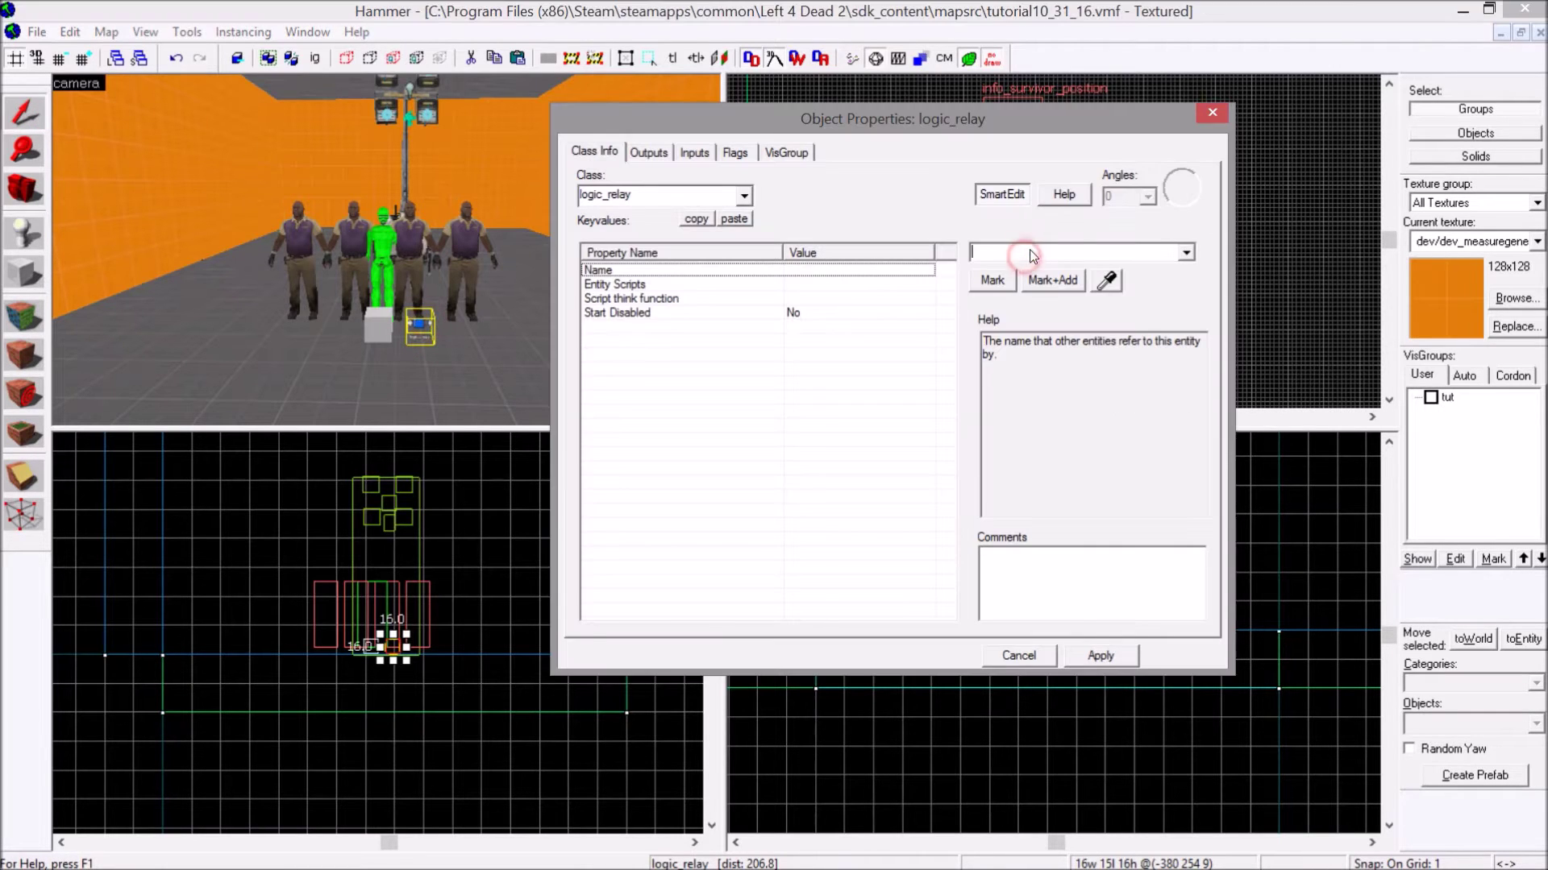
{"action": "type", "text": "intro_r"}
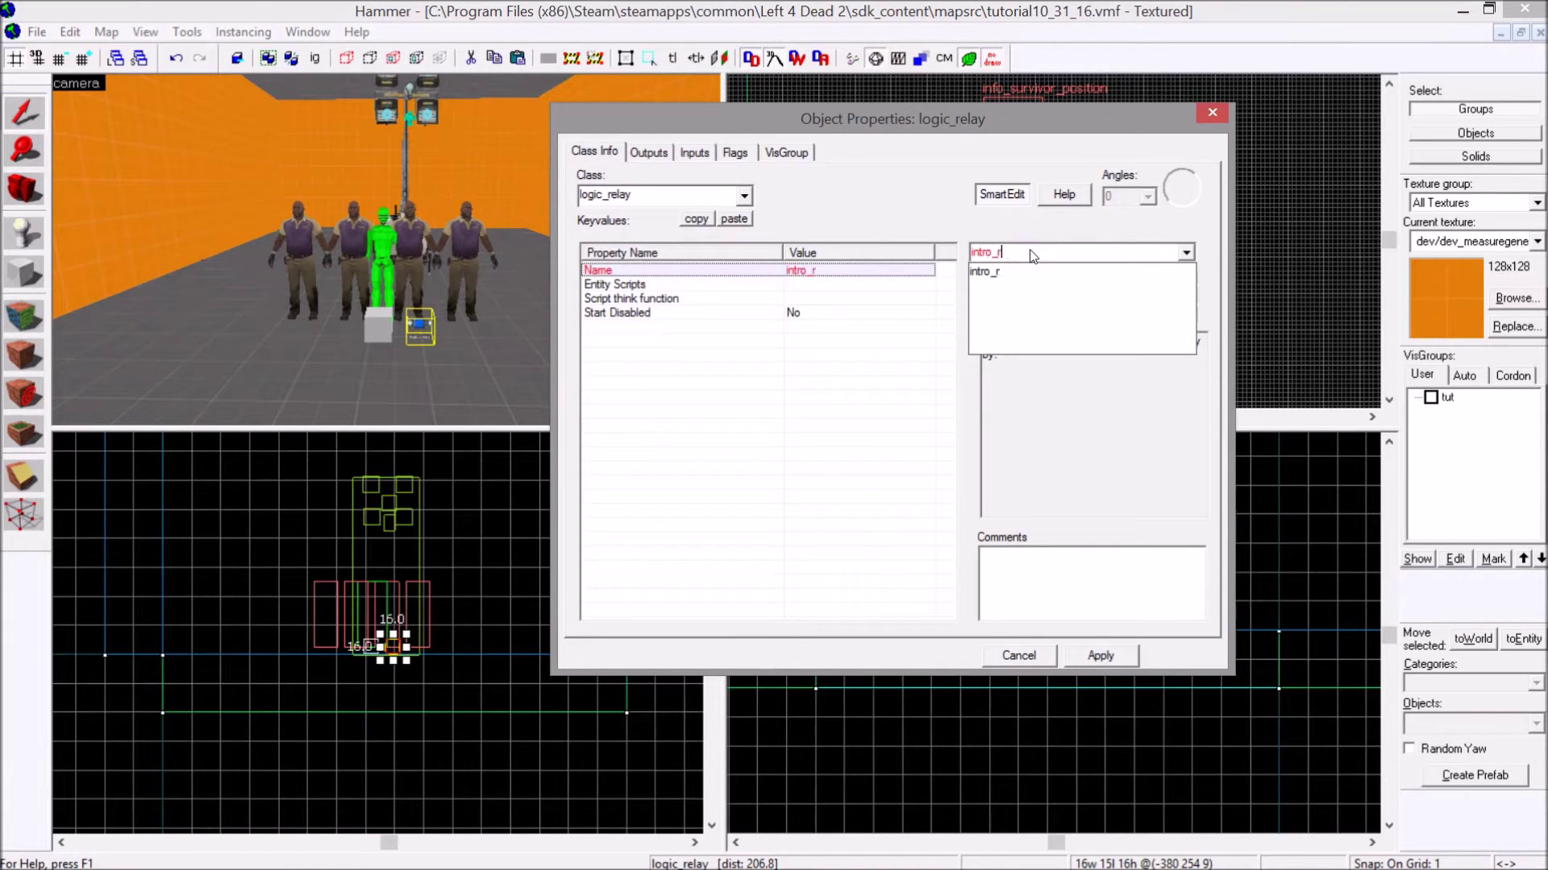
{"action": "type", "text": "elay"}
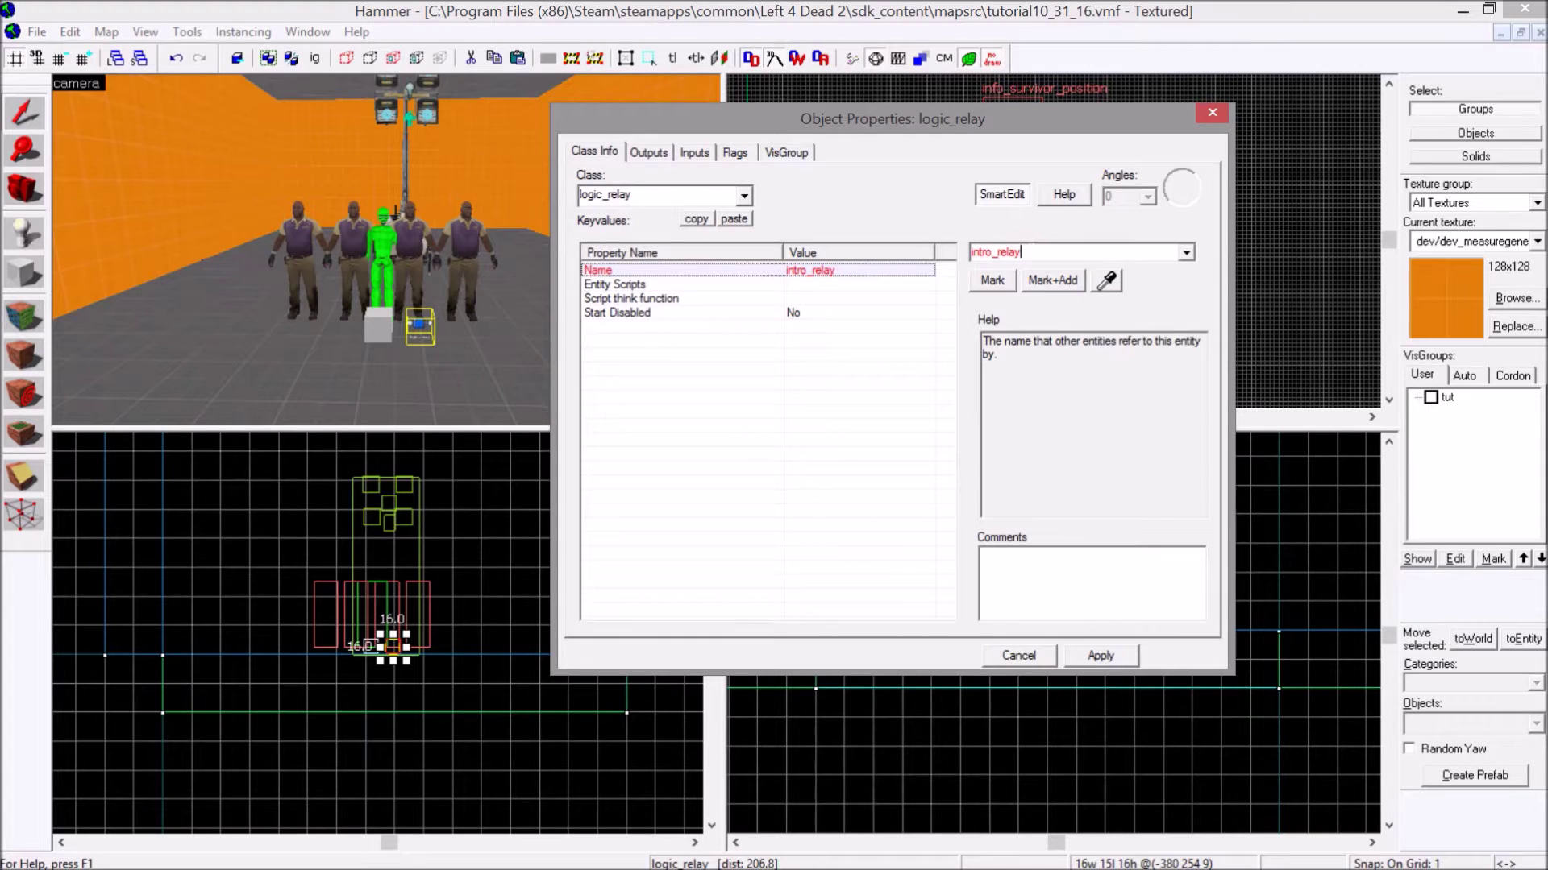
{"action": "left_click", "coordinate": [1103, 654]}
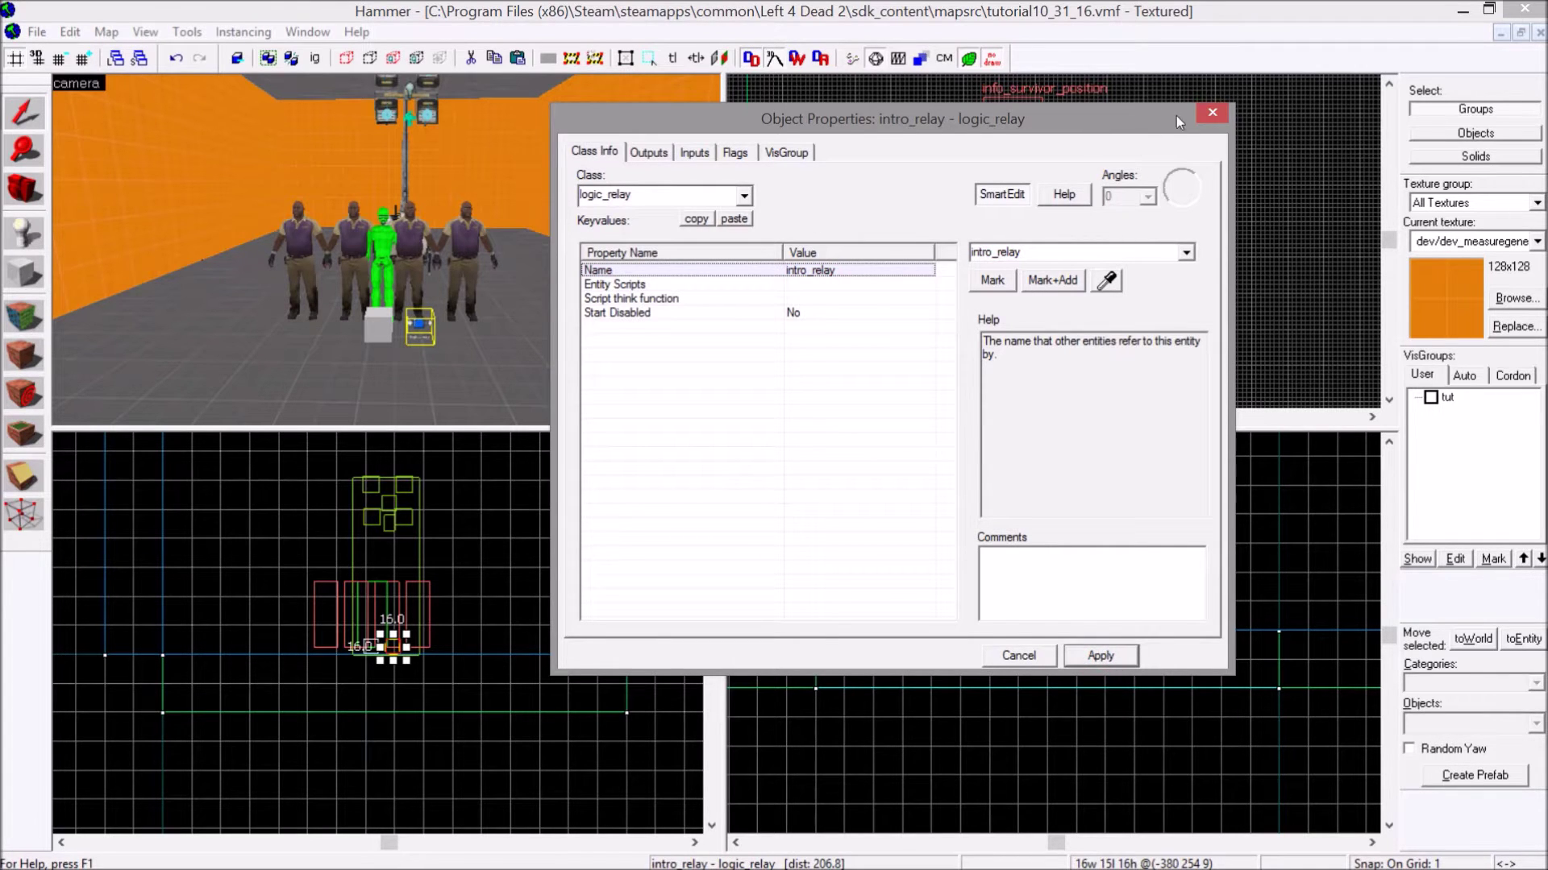
{"action": "left_click", "coordinate": [1213, 112]}
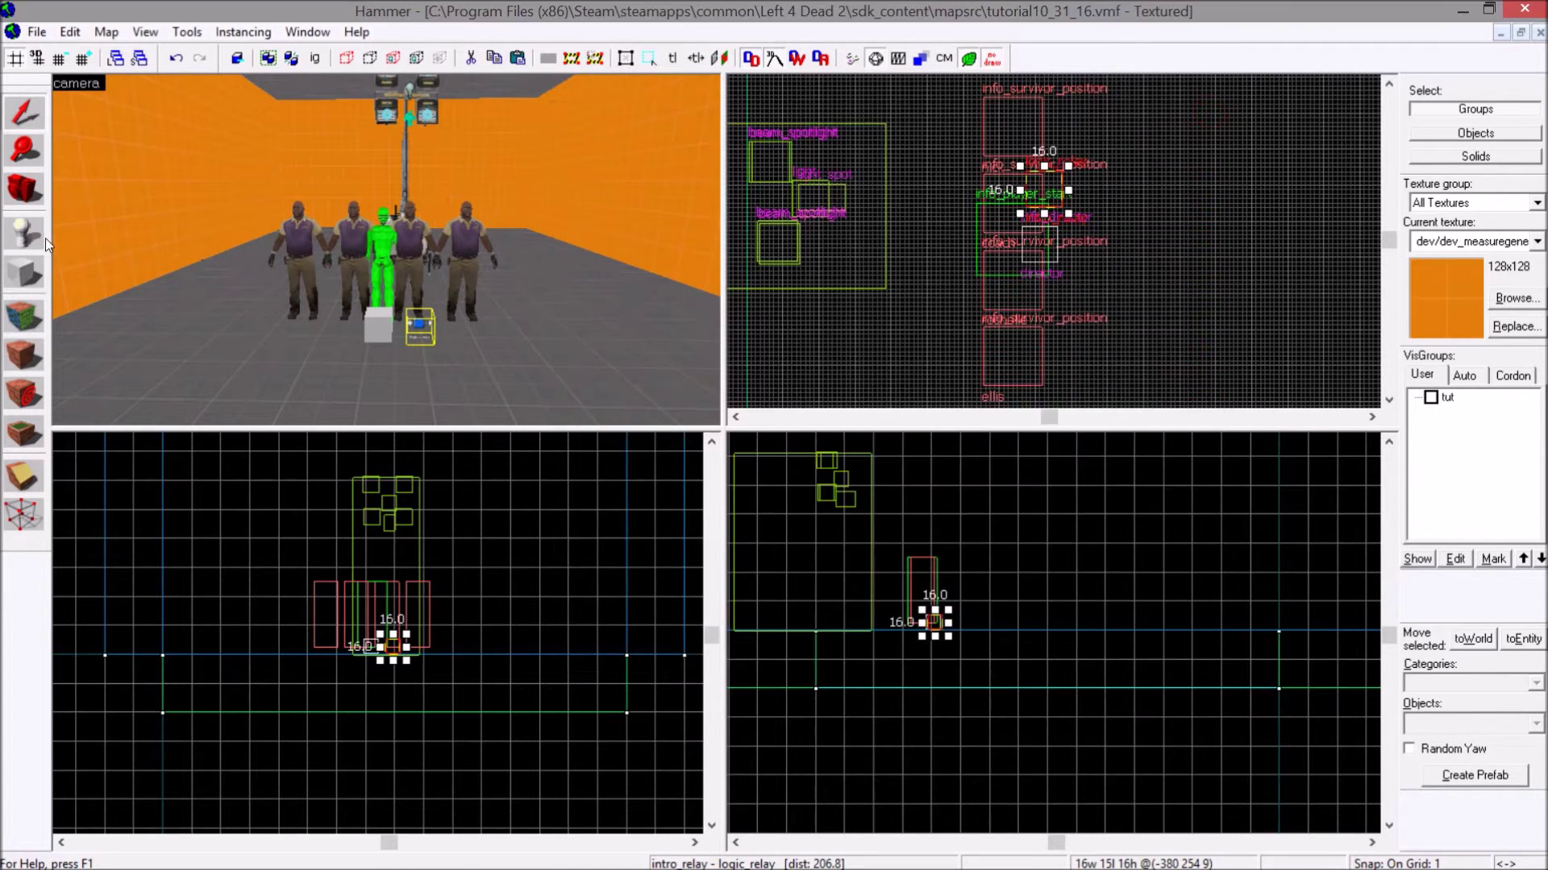
- Place an env_fade entity on the floor beside the logic_relay
{"action": "left_click", "coordinate": [24, 234]}
{"action": "left_click", "coordinate": [1475, 719]}
{"action": "type", "text": "fade"}
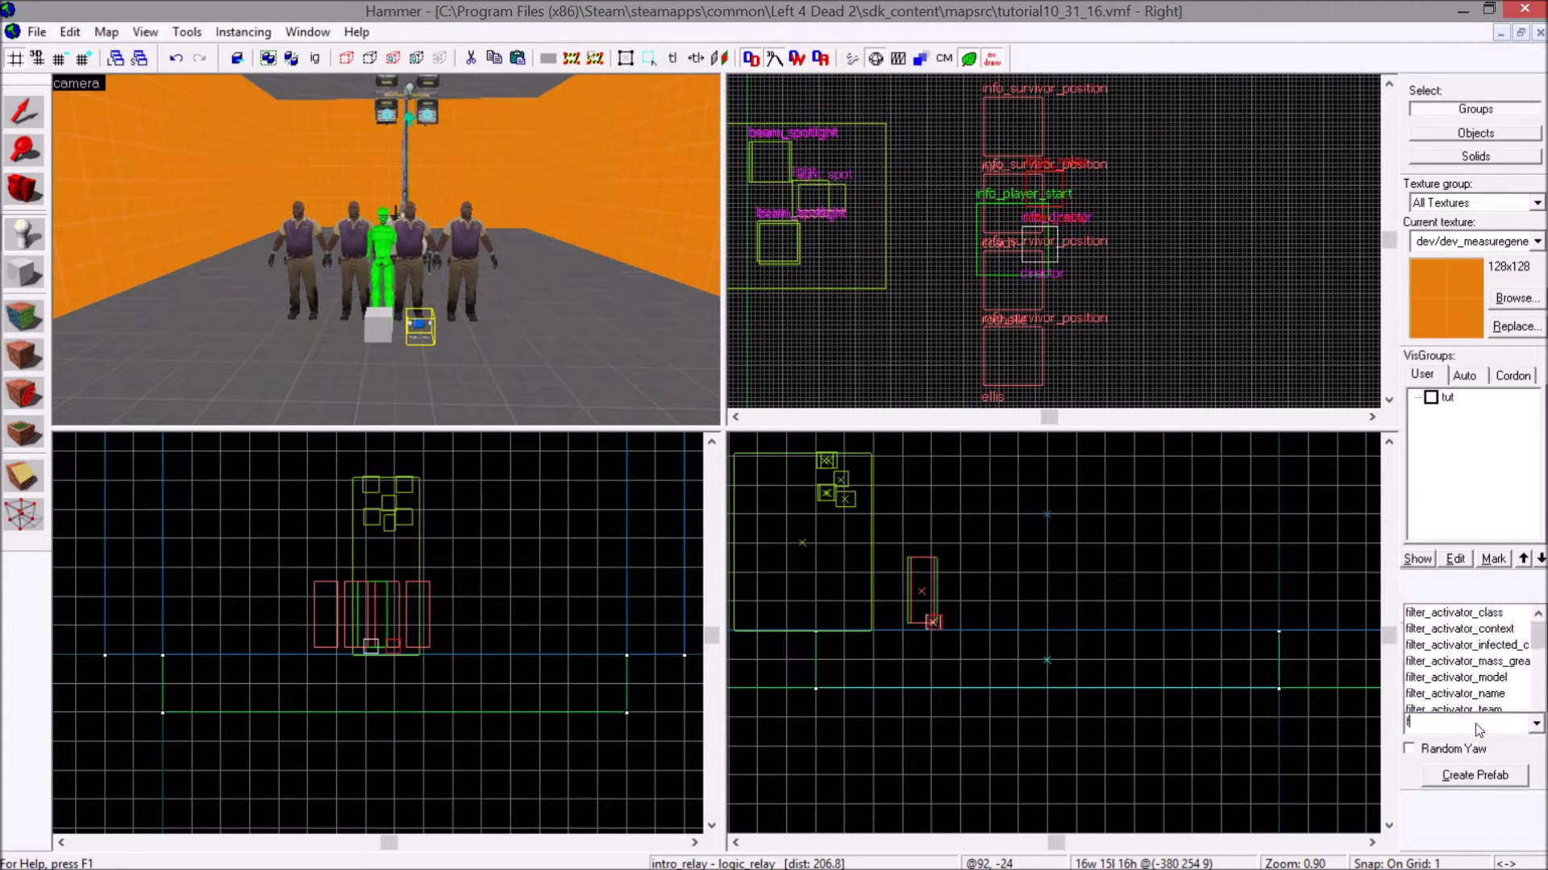
{"action": "left_click", "coordinate": [1430, 499]}
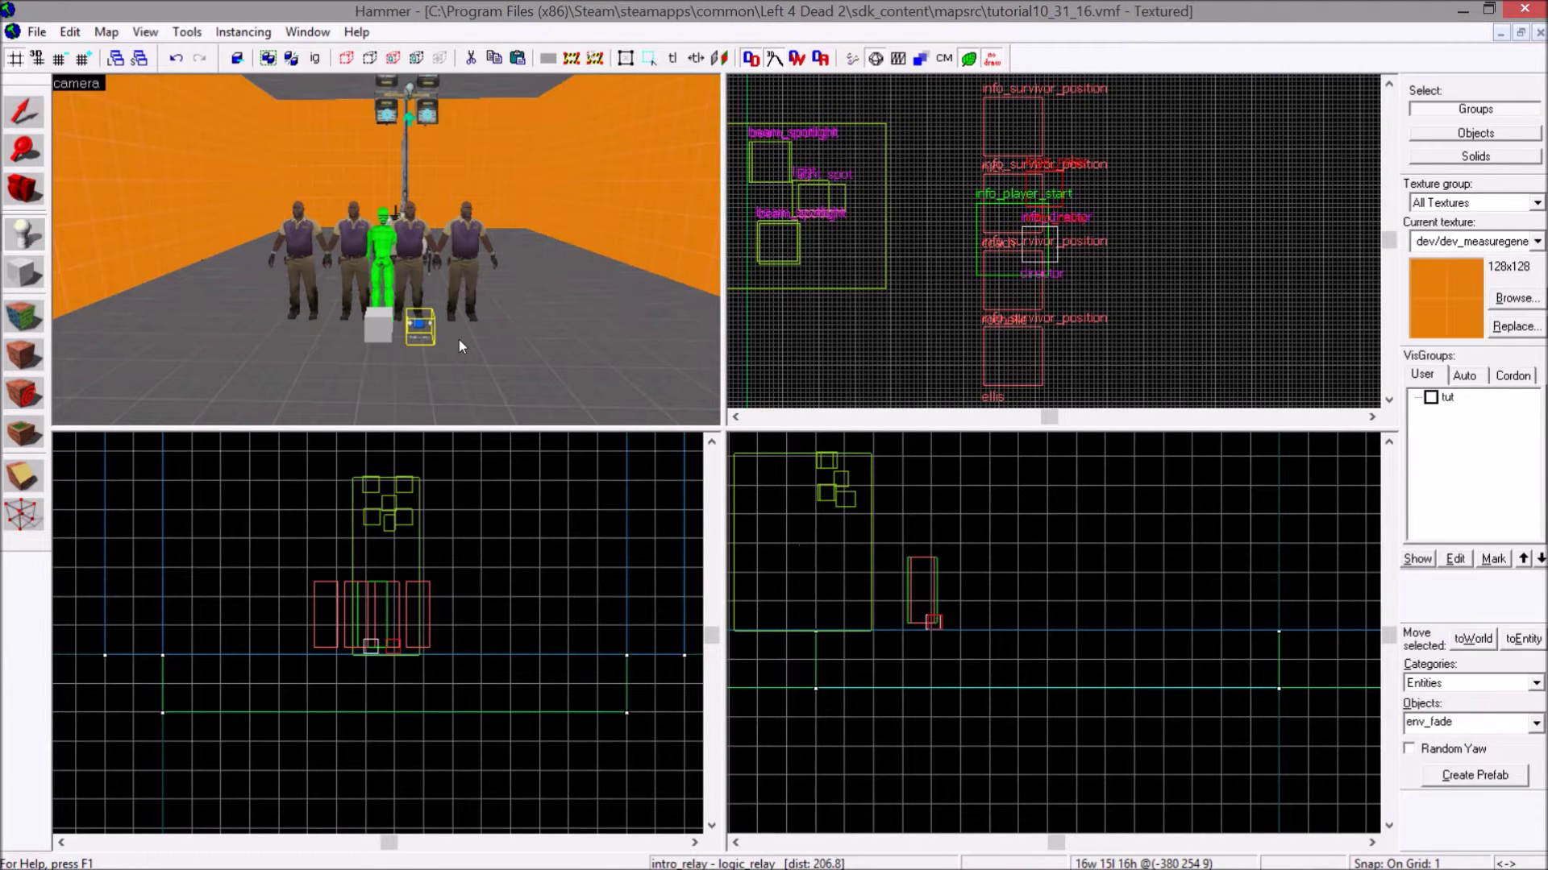
{"action": "left_click", "coordinate": [457, 340]}
- Name the env_fade entity "intro_fade" and apply the change
{"action": "left_click", "coordinate": [11, 111]}
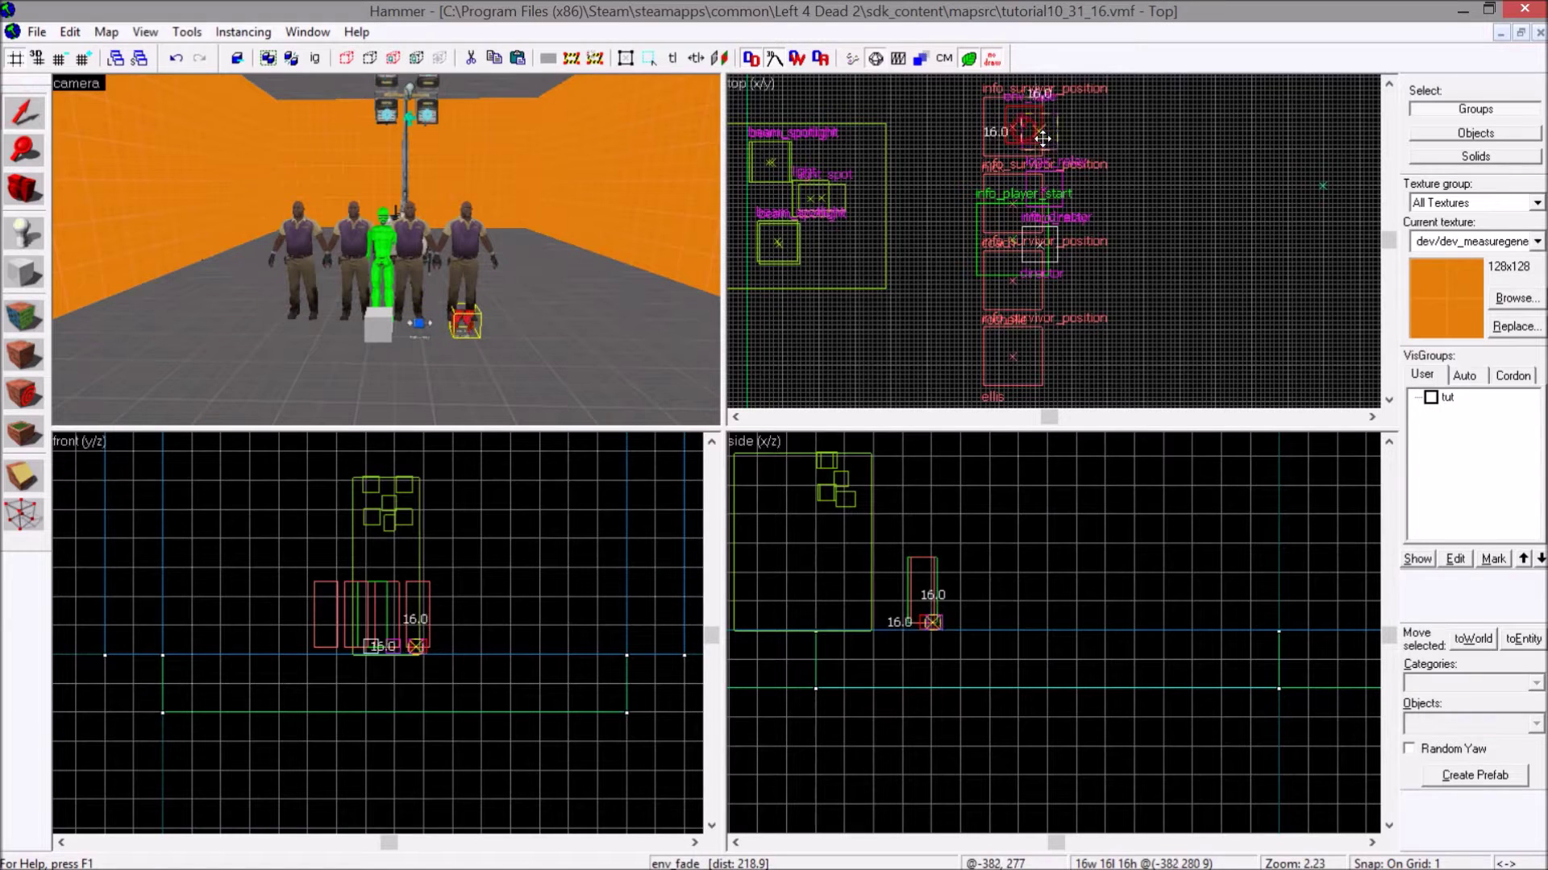
{"action": "double_click", "coordinate": [460, 326]}
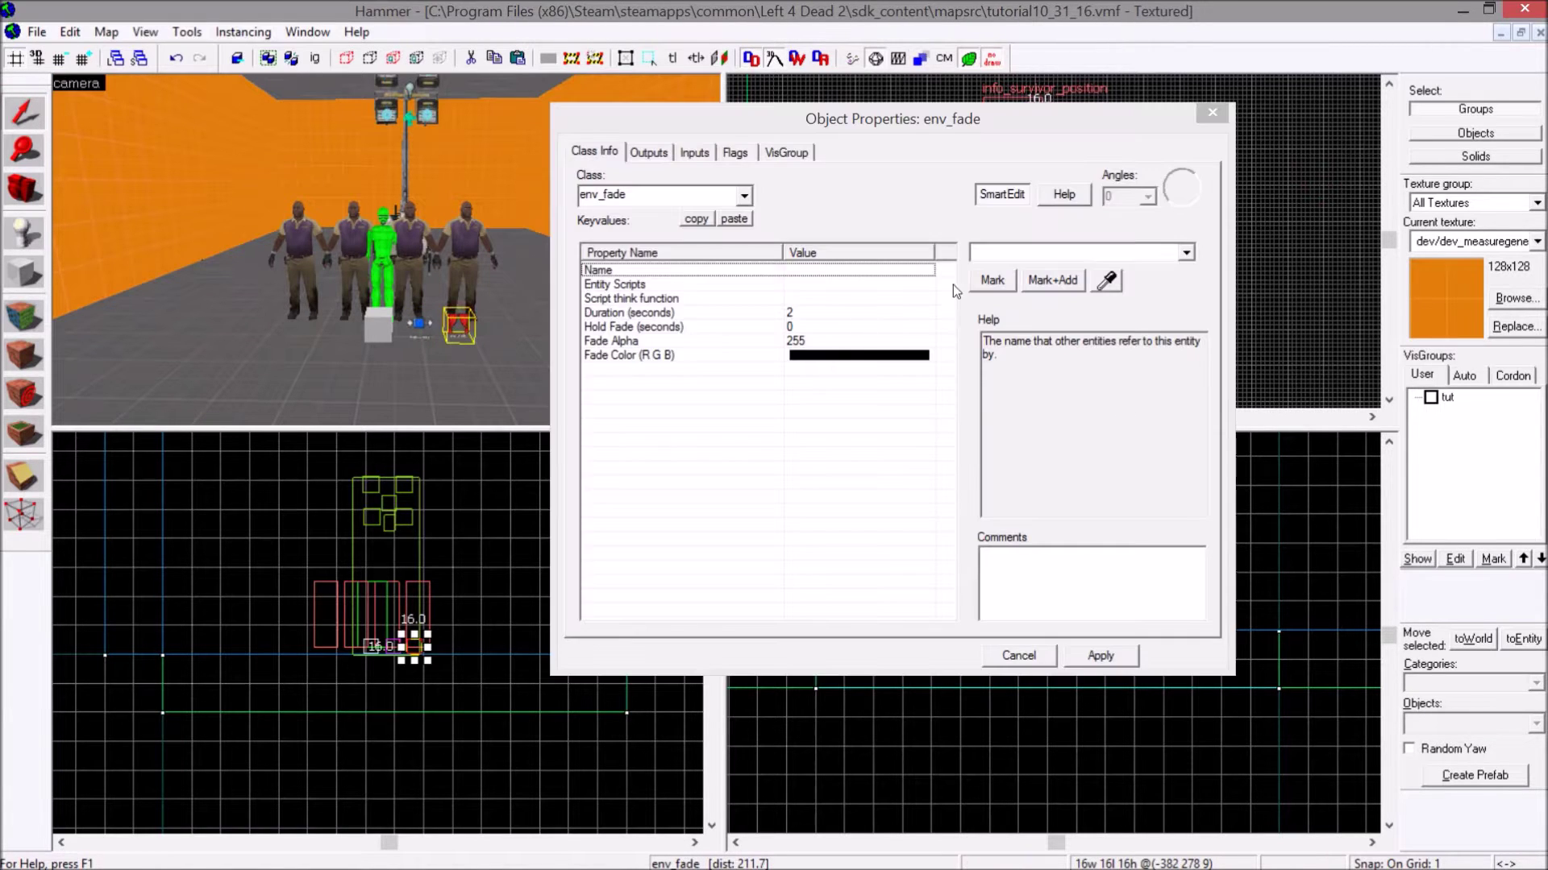
{"action": "left_click", "coordinate": [1118, 253]}
{"action": "type", "text": "int"}
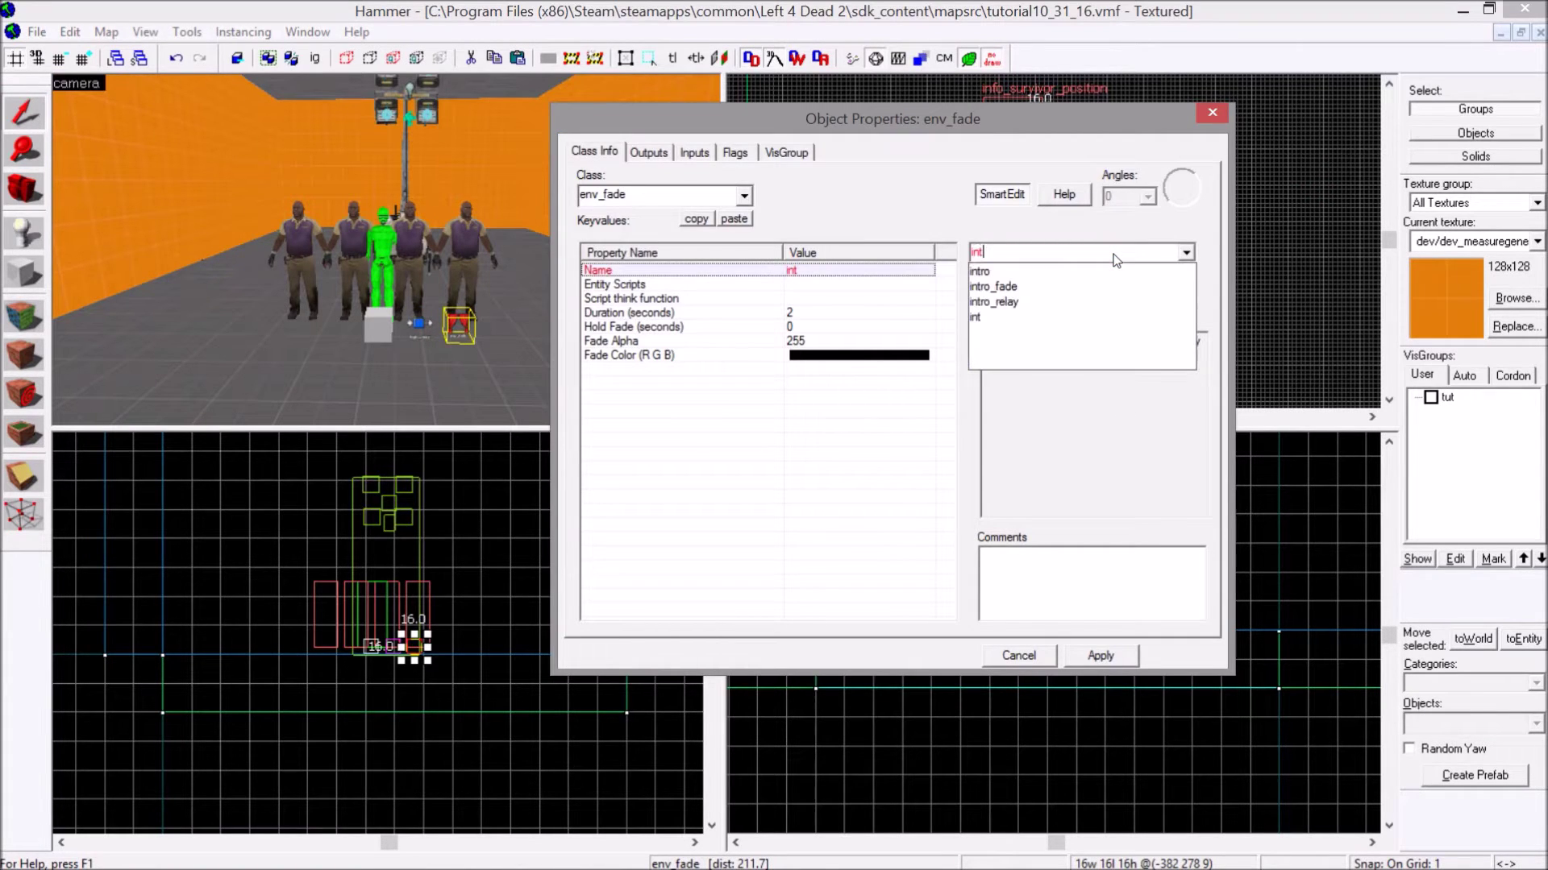
{"action": "type", "text": "ro_fade"}
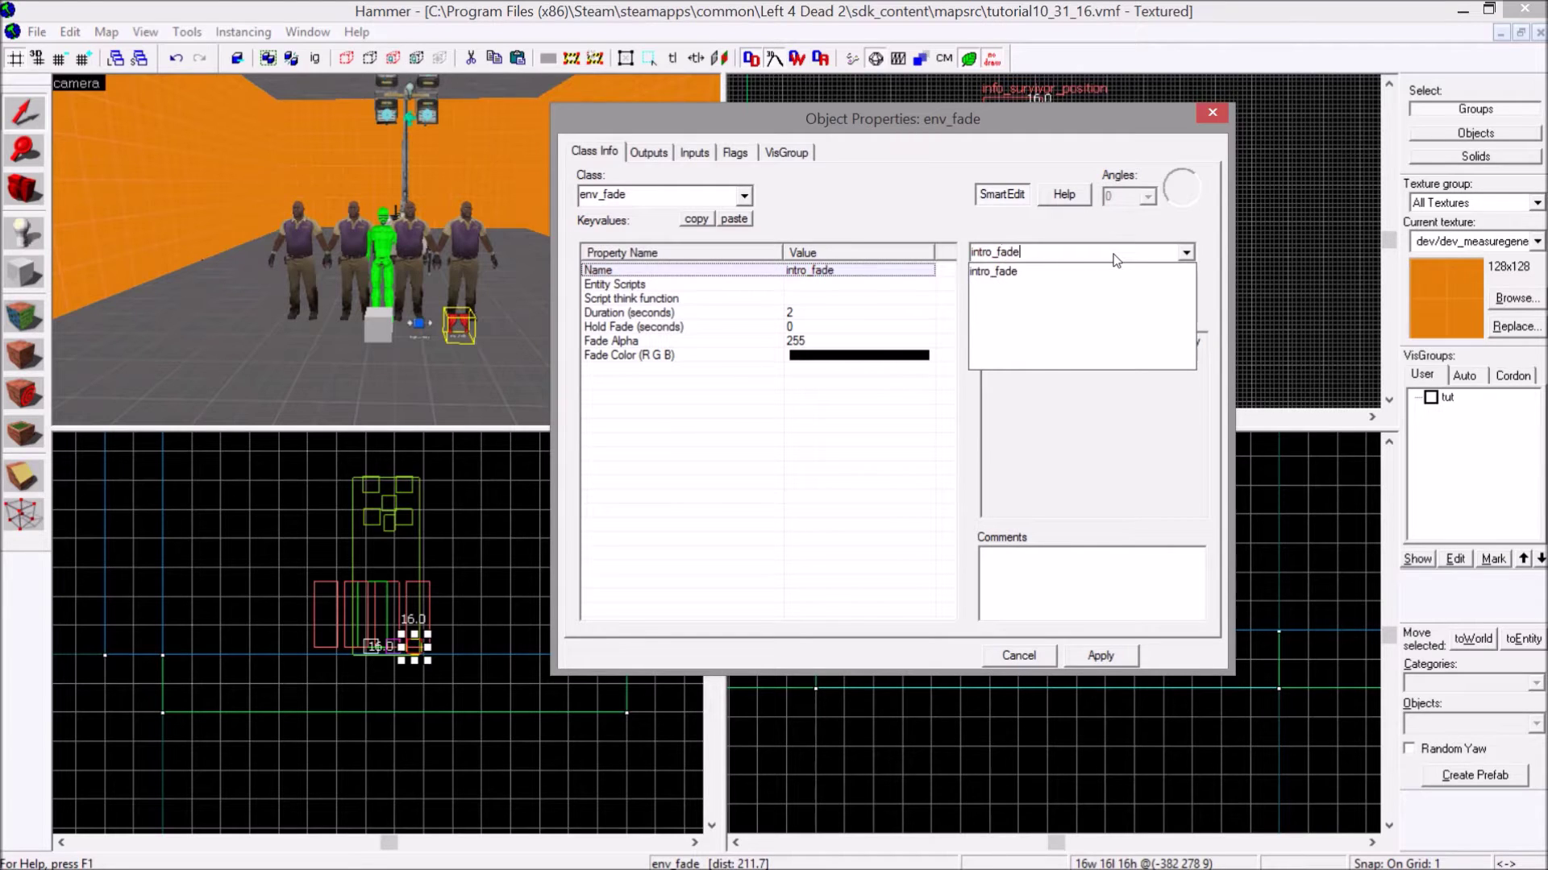
{"action": "key", "text": "Return"}
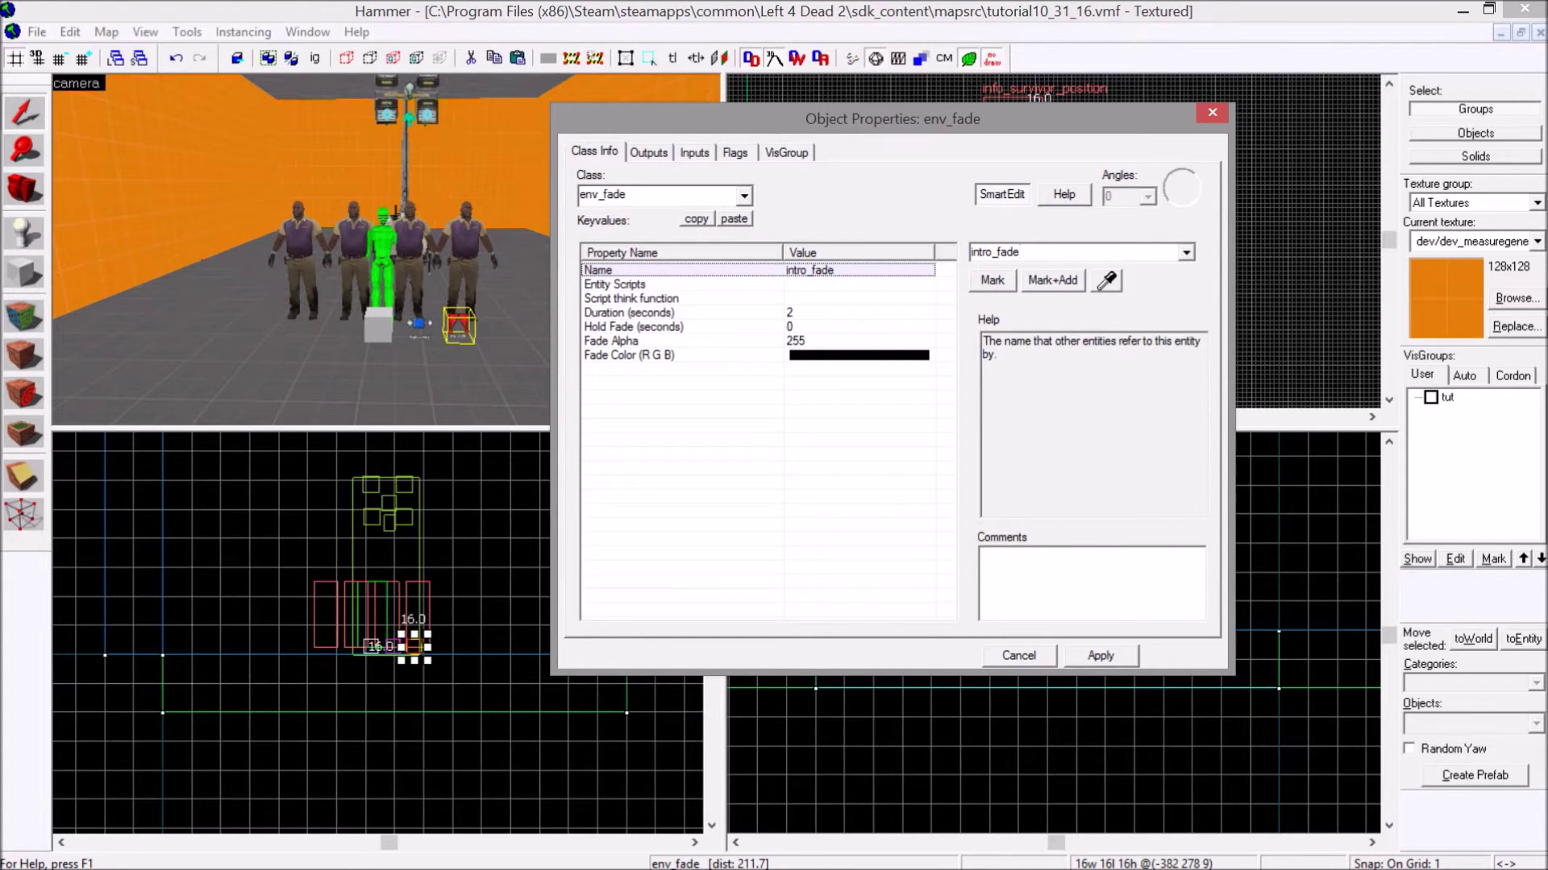
{"action": "left_click", "coordinate": [1101, 652]}
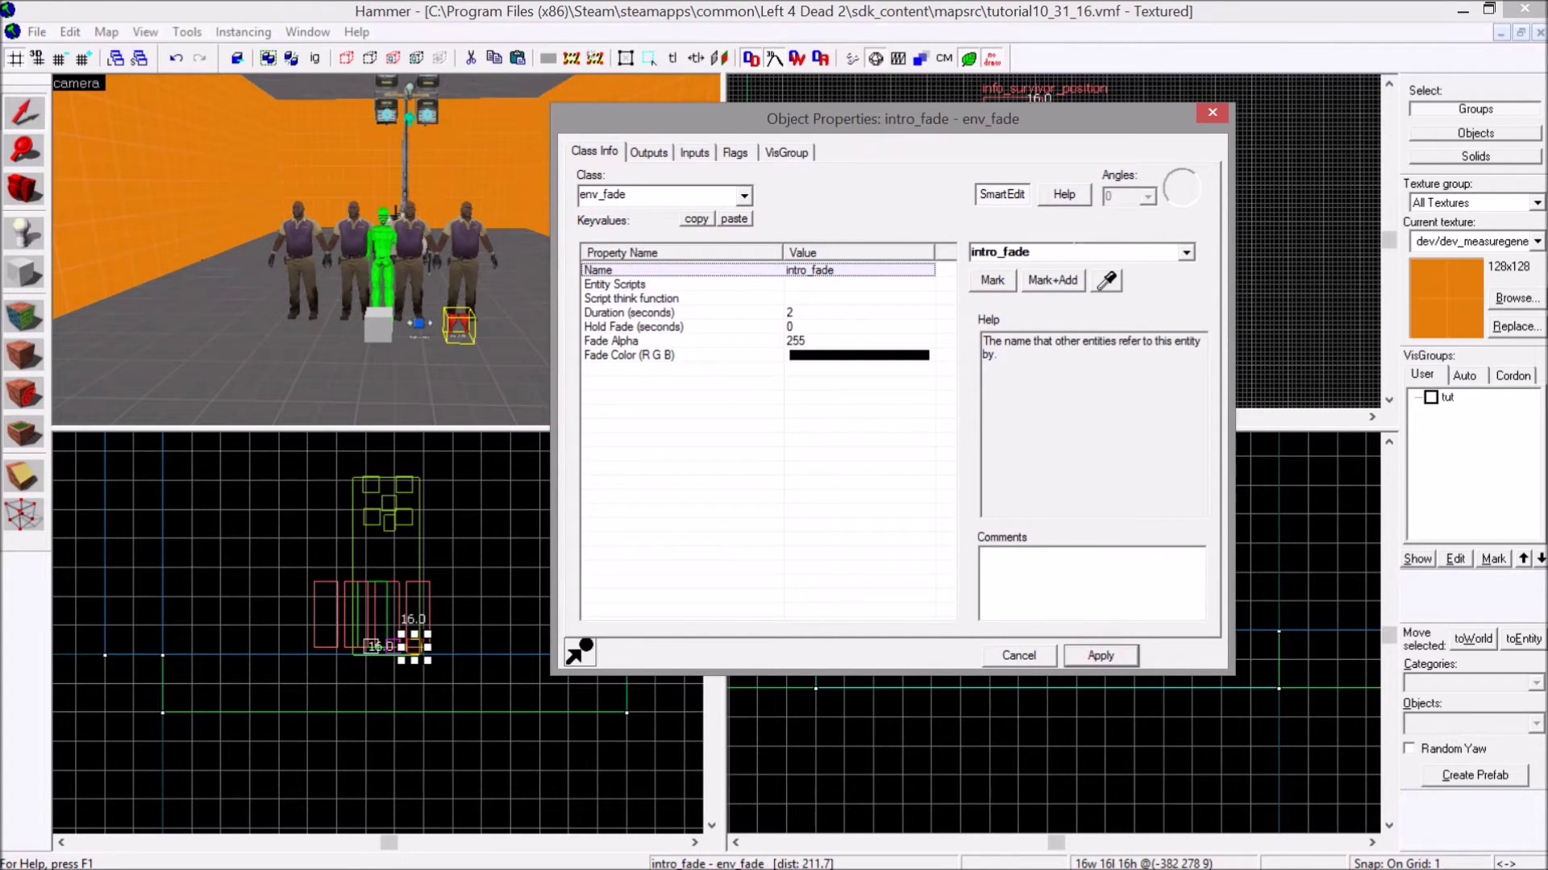
- Rename the env_fade entity as "intro_faded" and apply the change
{"action": "left_click", "coordinate": [1078, 255]}
{"action": "key", "text": "BackSpace"}
{"action": "key", "text": "BackSpace"}
{"action": "key", "text": "BackSpace"}
{"action": "key", "text": "BackSpace"}
{"action": "key", "text": "BackSpace"}
{"action": "key", "text": "BackSpace"}
{"action": "key", "text": "BackSpace"}
{"action": "key", "text": "BackSpace"}
{"action": "key", "text": "BackSpace"}
{"action": "key", "text": "BackSpace"}
{"action": "type", "text": "-"}
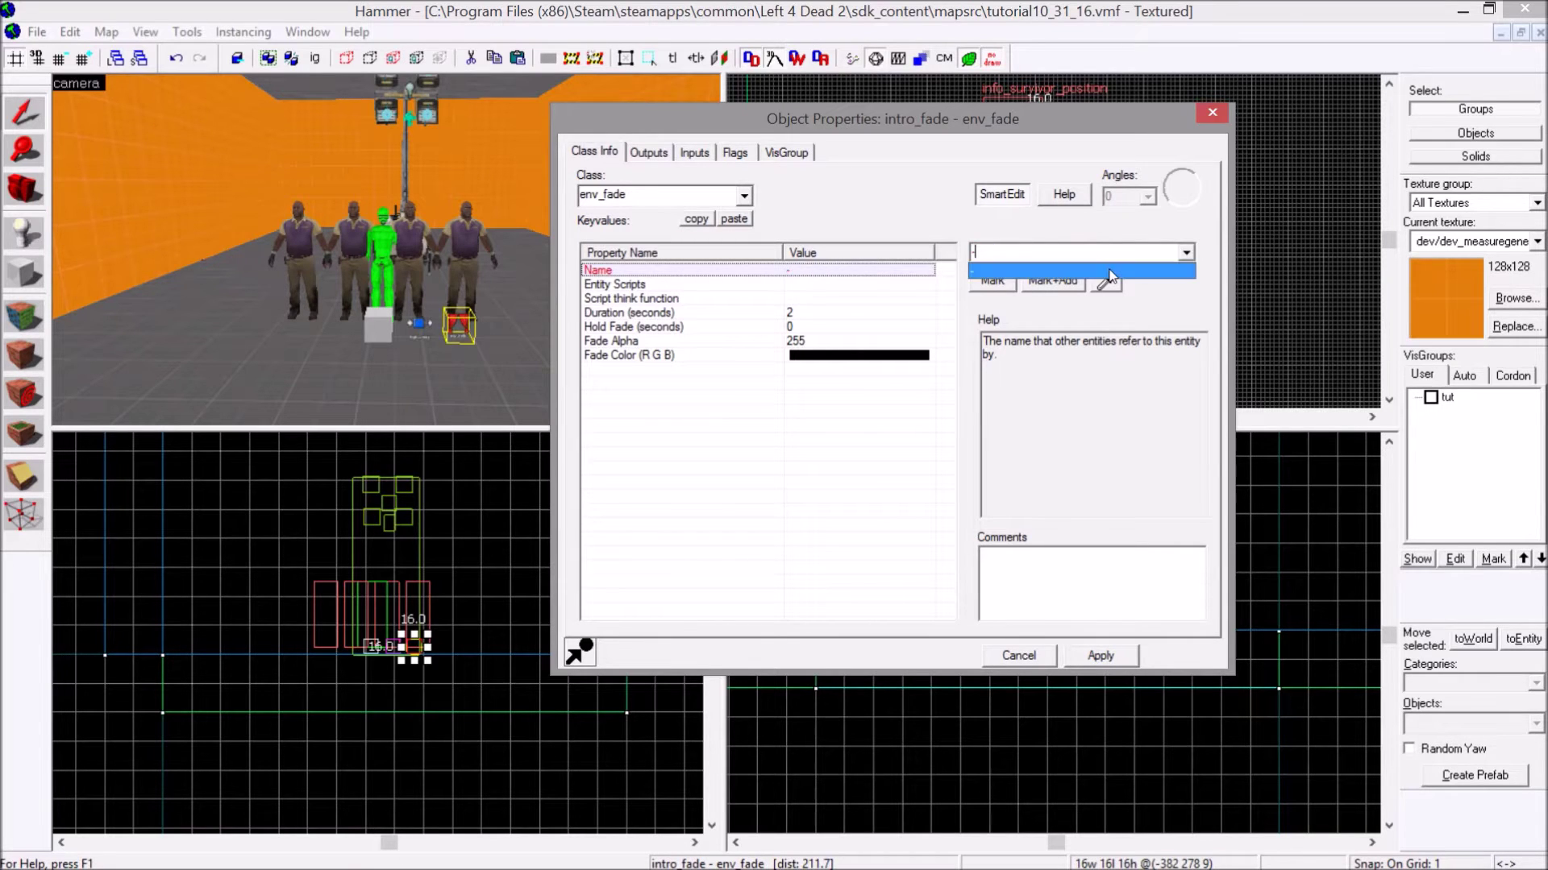
{"action": "key", "text": "BackSpace"}
{"action": "type", "text": "intro_"}
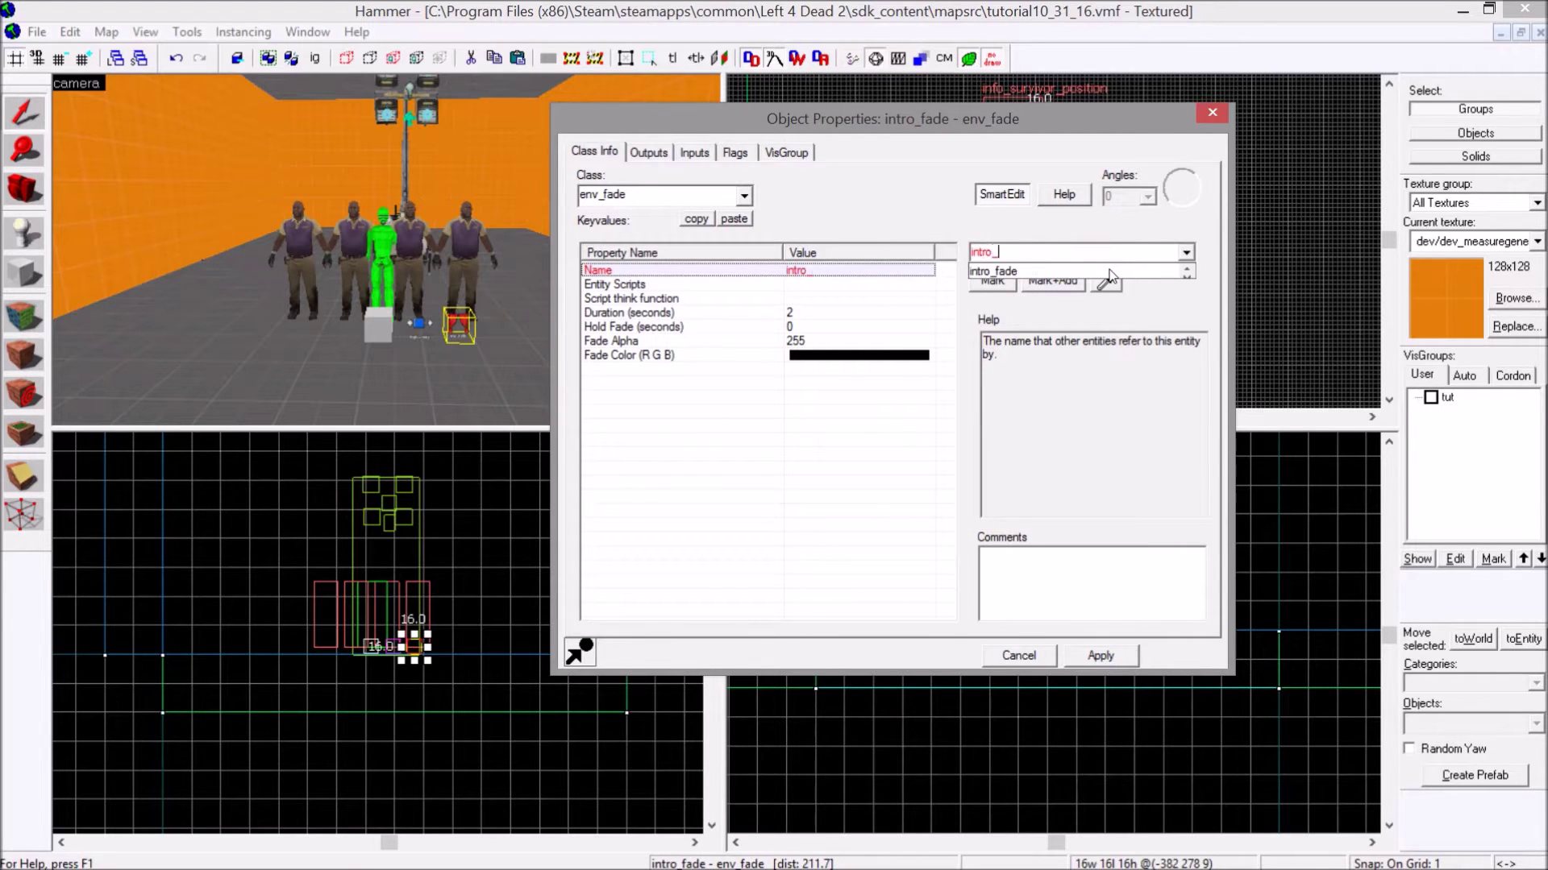
{"action": "type", "text": "faded"}
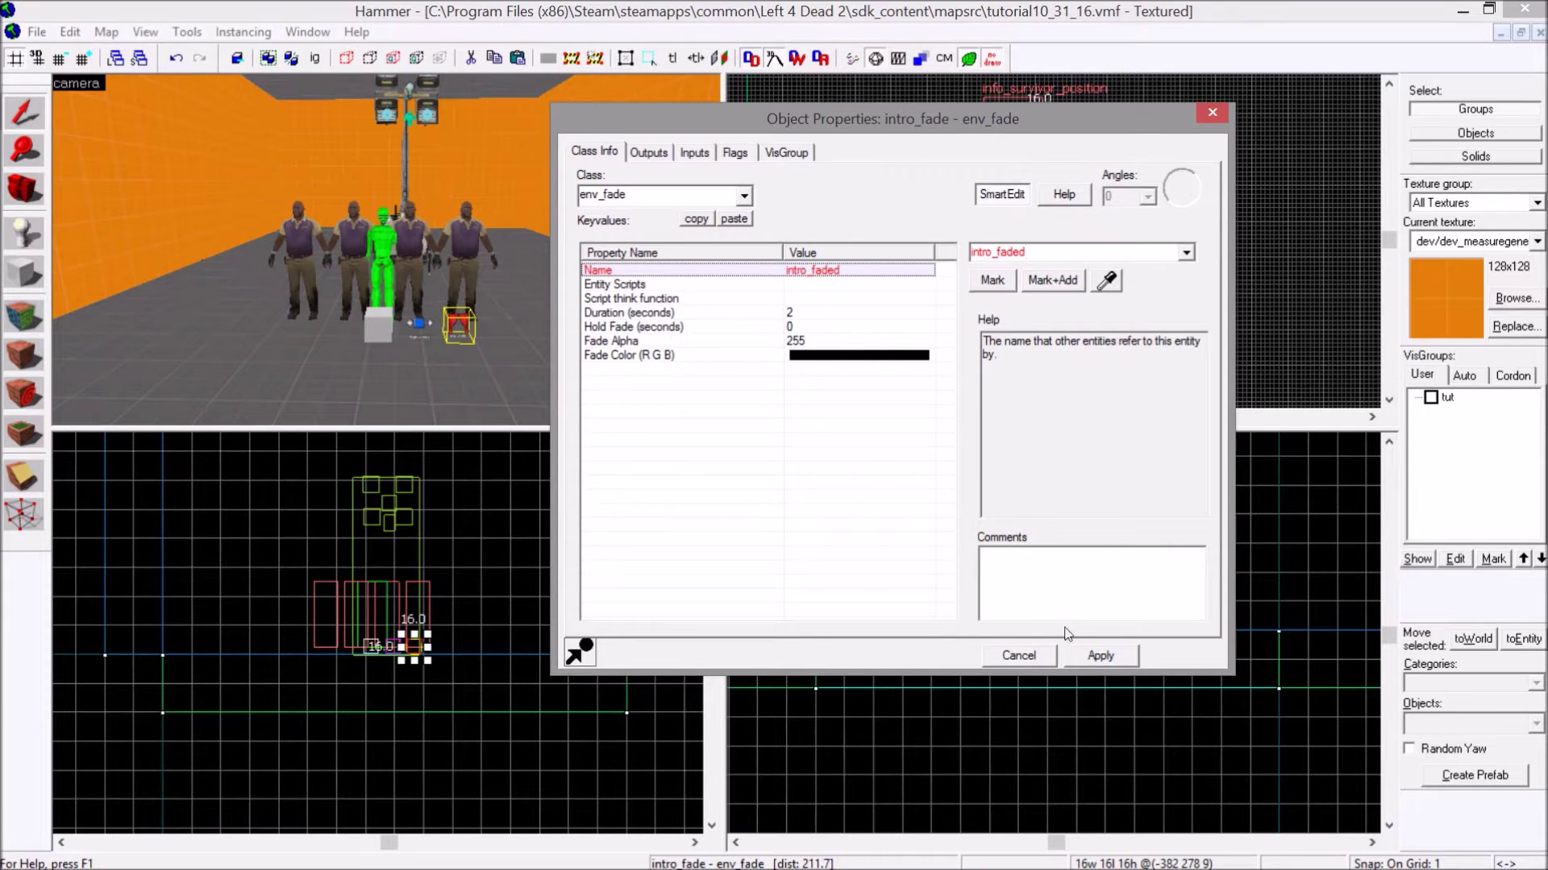
{"action": "left_click", "coordinate": [1089, 654]}
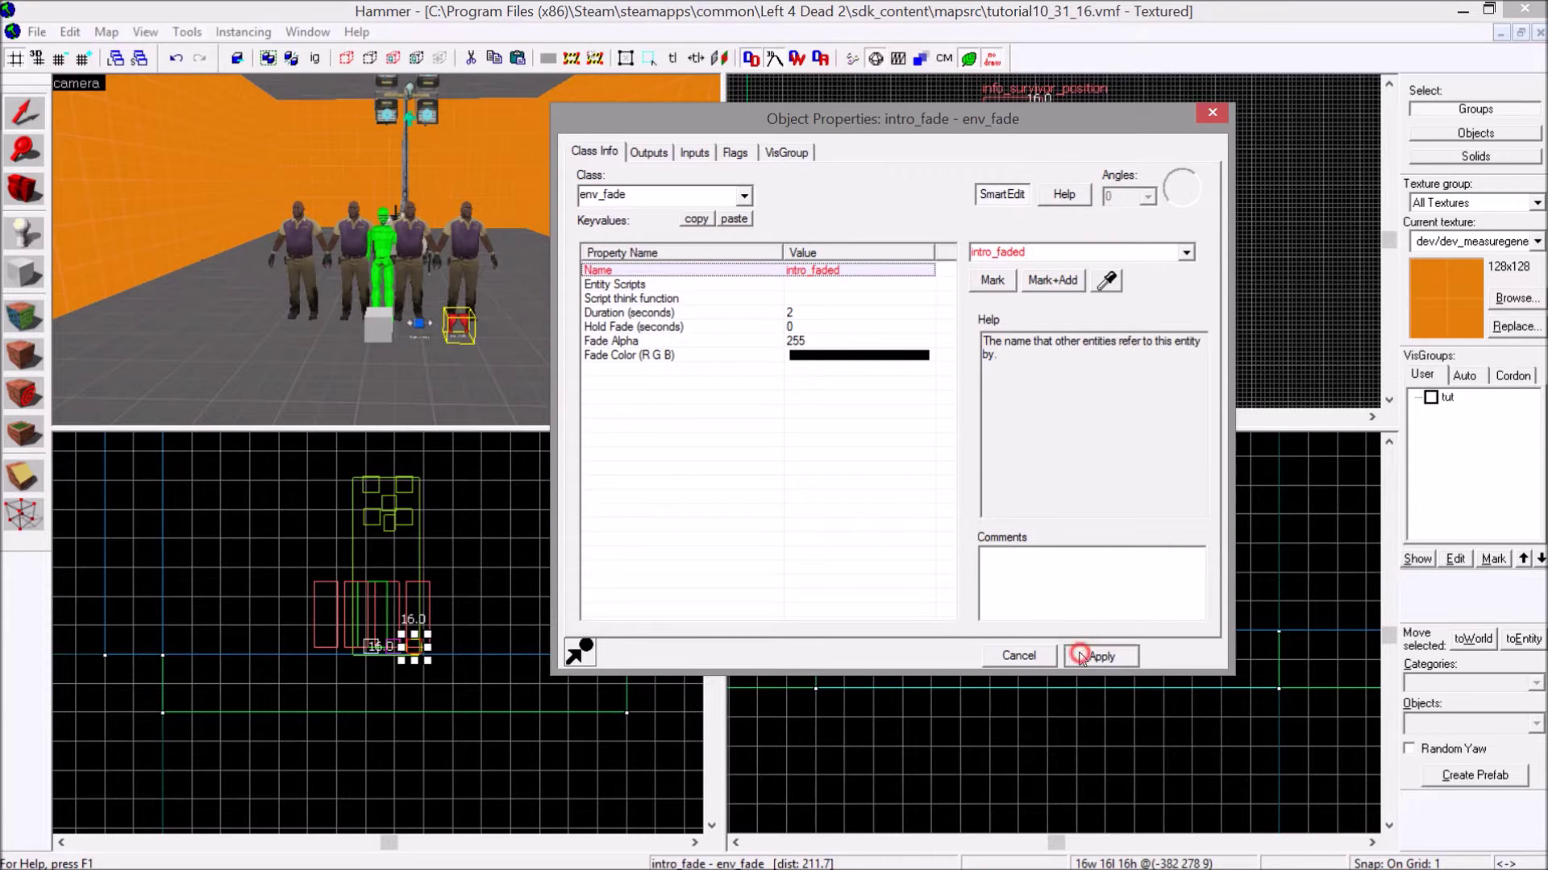
- Enable the Fade From flag on the env_fade entity
{"action": "left_click", "coordinate": [694, 152]}
{"action": "left_click", "coordinate": [734, 152]}
{"action": "left_click", "coordinate": [588, 185]}
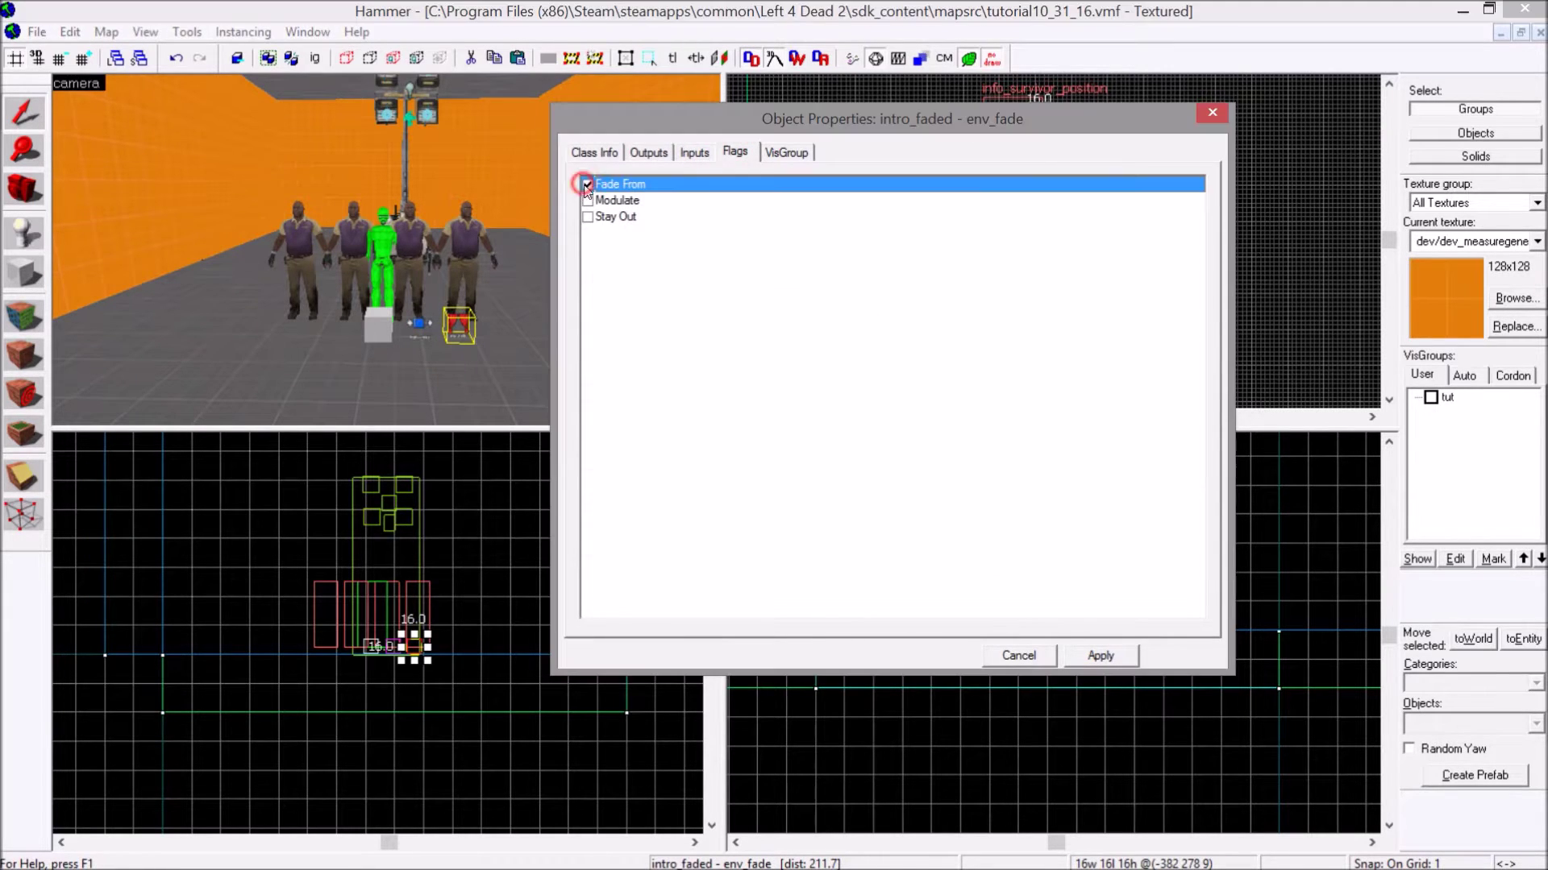
- Set the env_fade's duration to 1 second and its hold fade to .5 seconds, applying and closing its properties
{"action": "left_click", "coordinate": [594, 151]}
{"action": "left_click", "coordinate": [766, 315]}
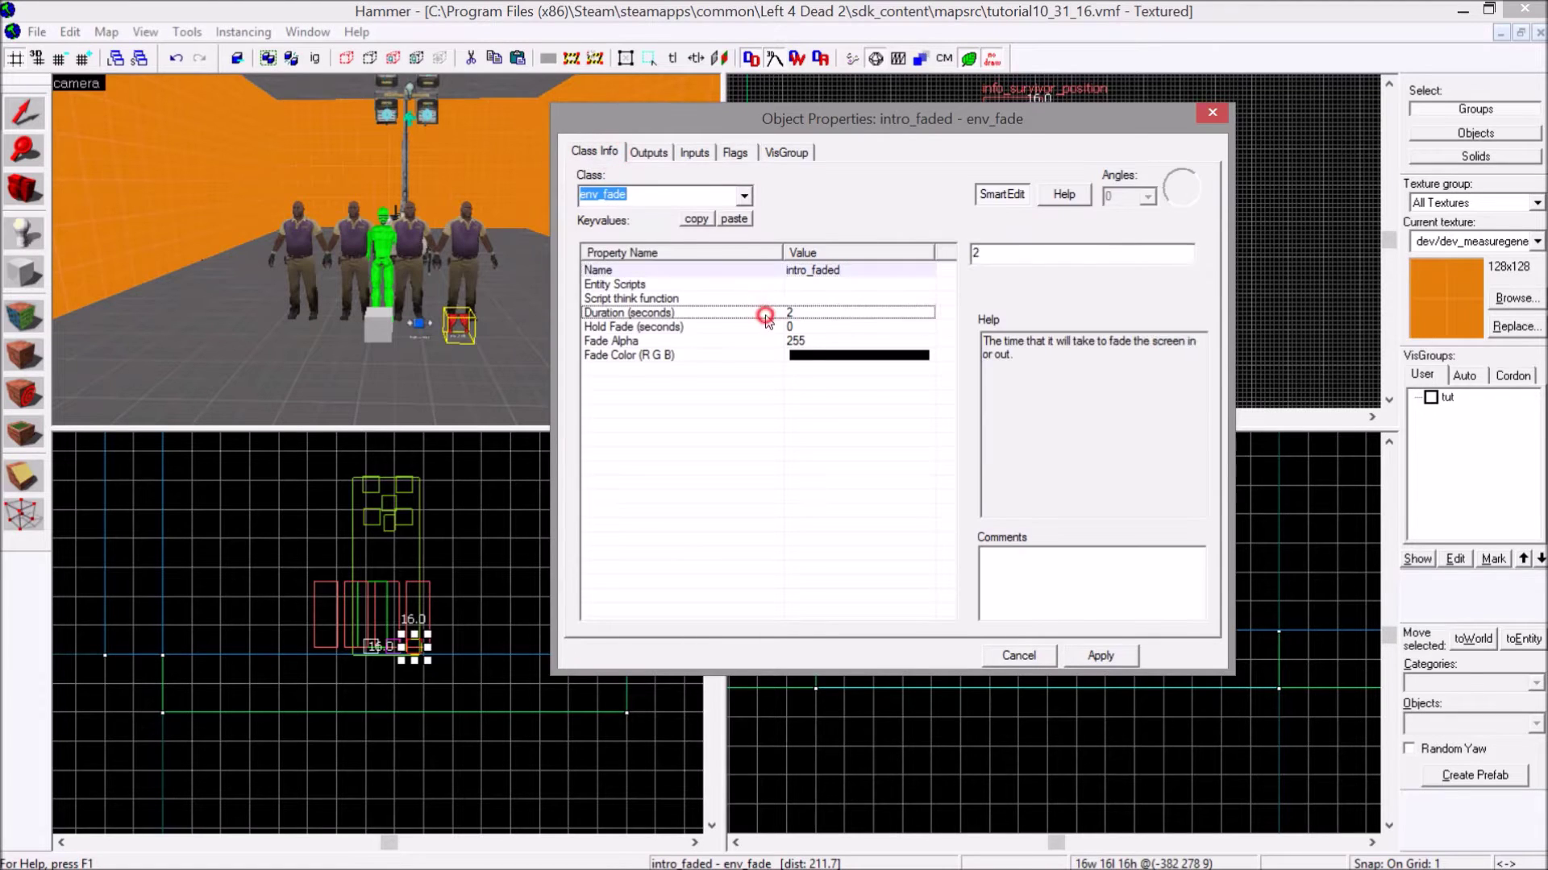
{"action": "left_click", "coordinate": [1058, 250]}
{"action": "type", "text": "1"}
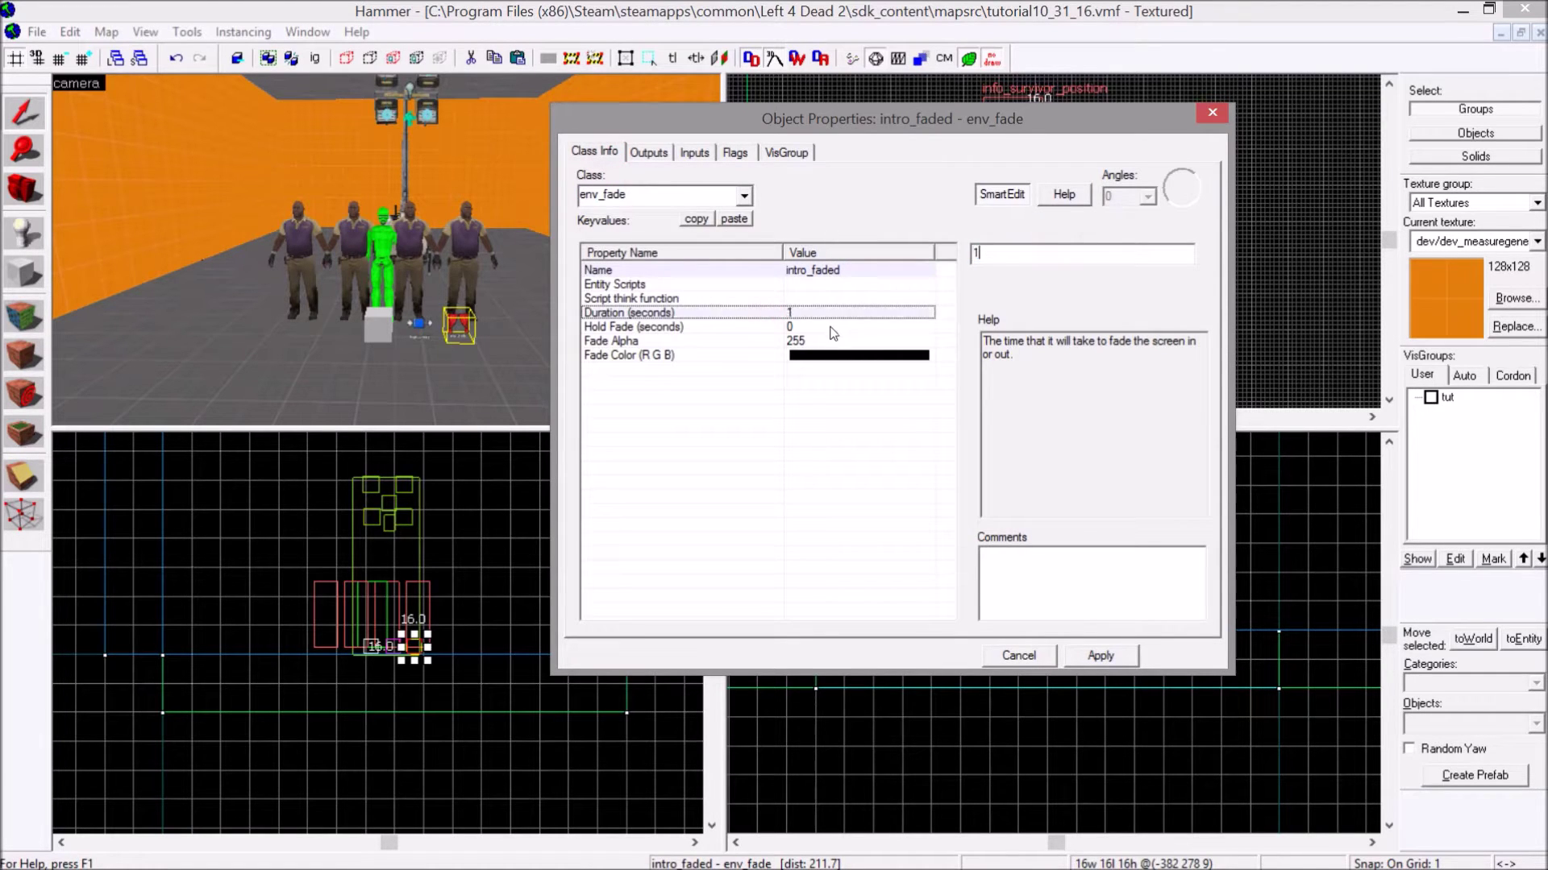
{"action": "left_click", "coordinate": [834, 329]}
{"action": "left_click", "coordinate": [1000, 257]}
{"action": "key", "text": "BackSpace"}
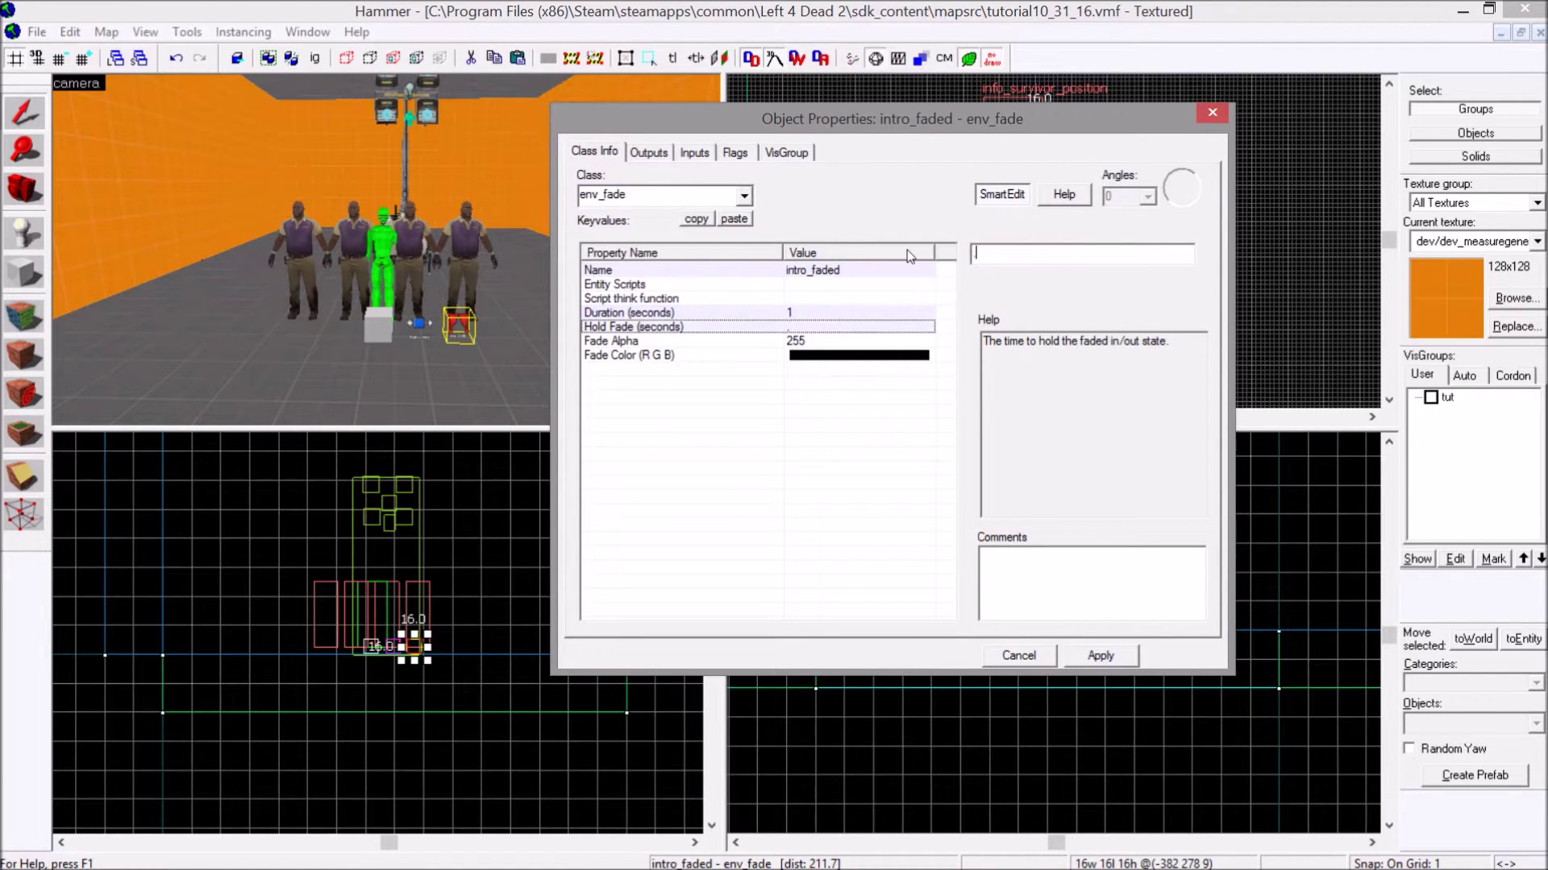
{"action": "left_click", "coordinate": [1095, 653]}
{"action": "left_click", "coordinate": [1212, 114]}
{"action": "left_click", "coordinate": [1198, 171]}
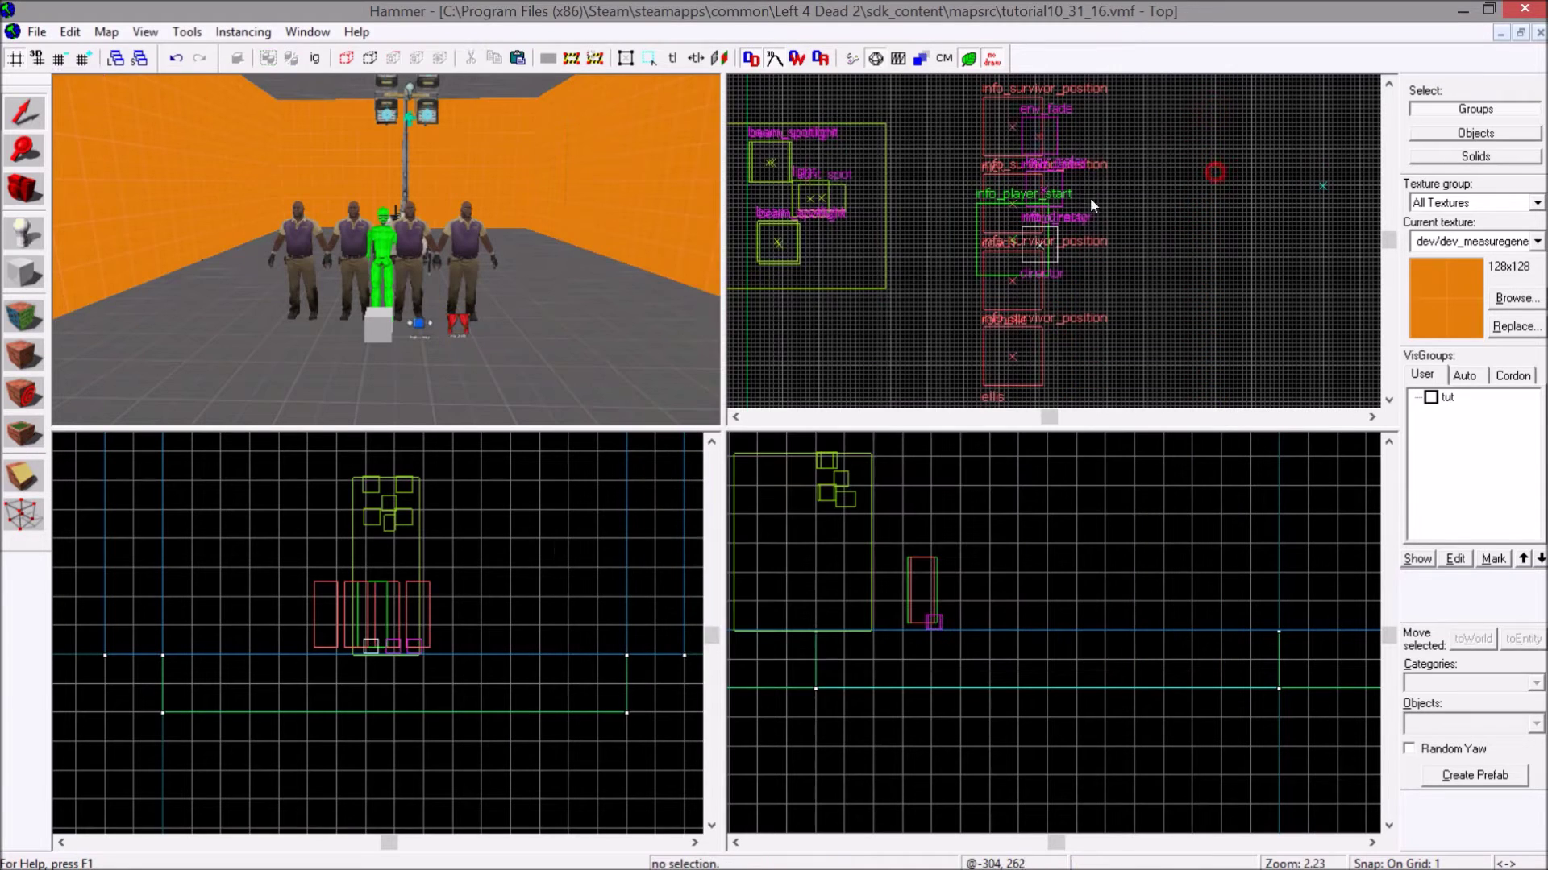
- Place a second logic_relay entity on the floor beside the env_fade
{"action": "left_click", "coordinate": [24, 235]}
{"action": "left_click", "coordinate": [1485, 725]}
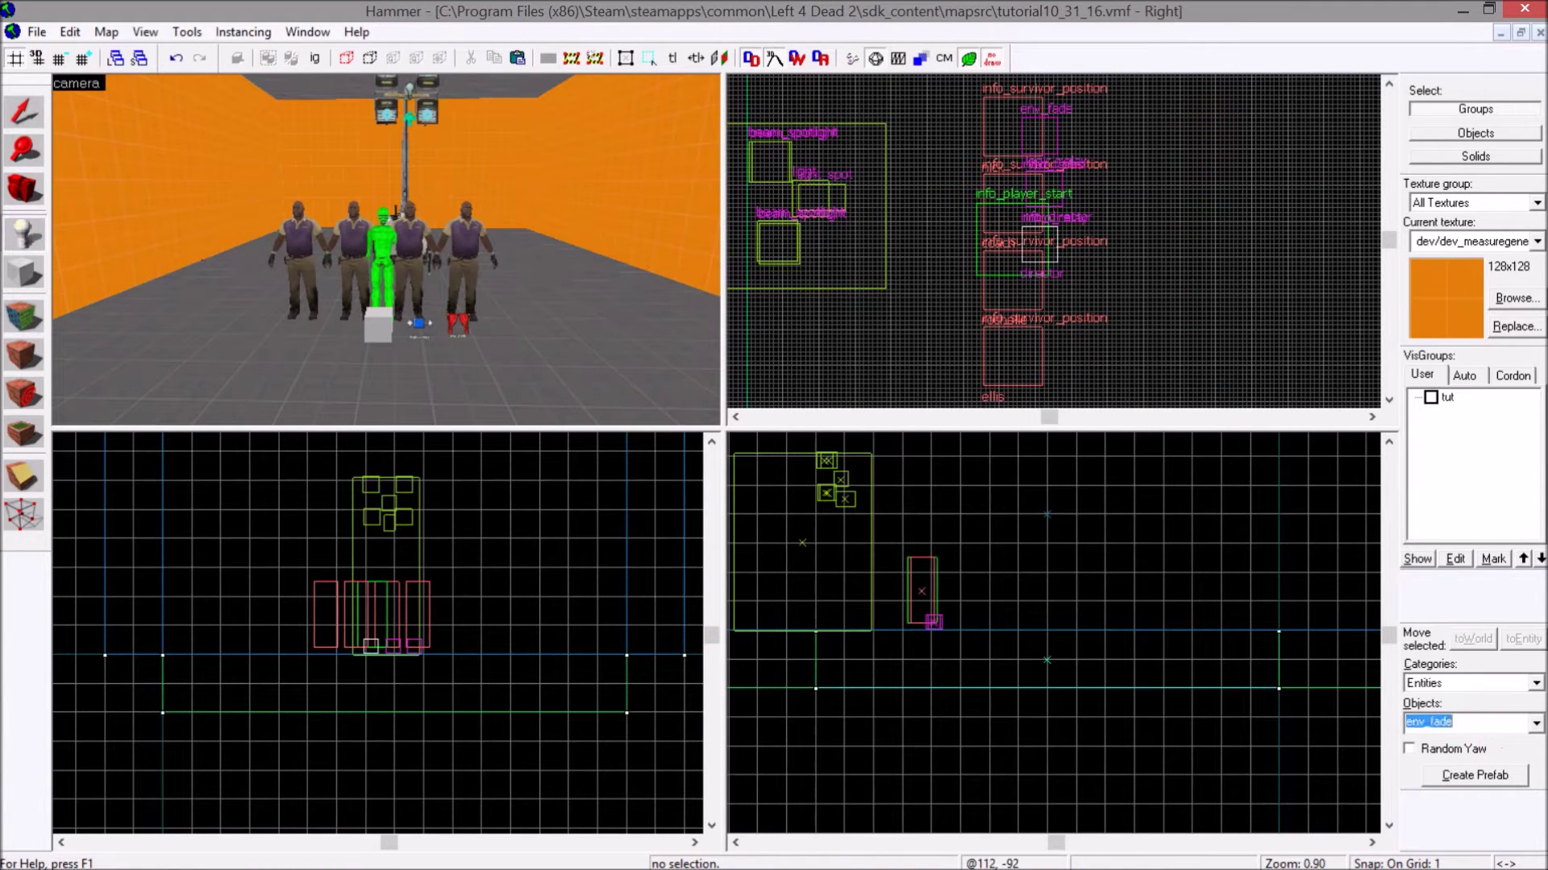
{"action": "type", "text": "logic_r"}
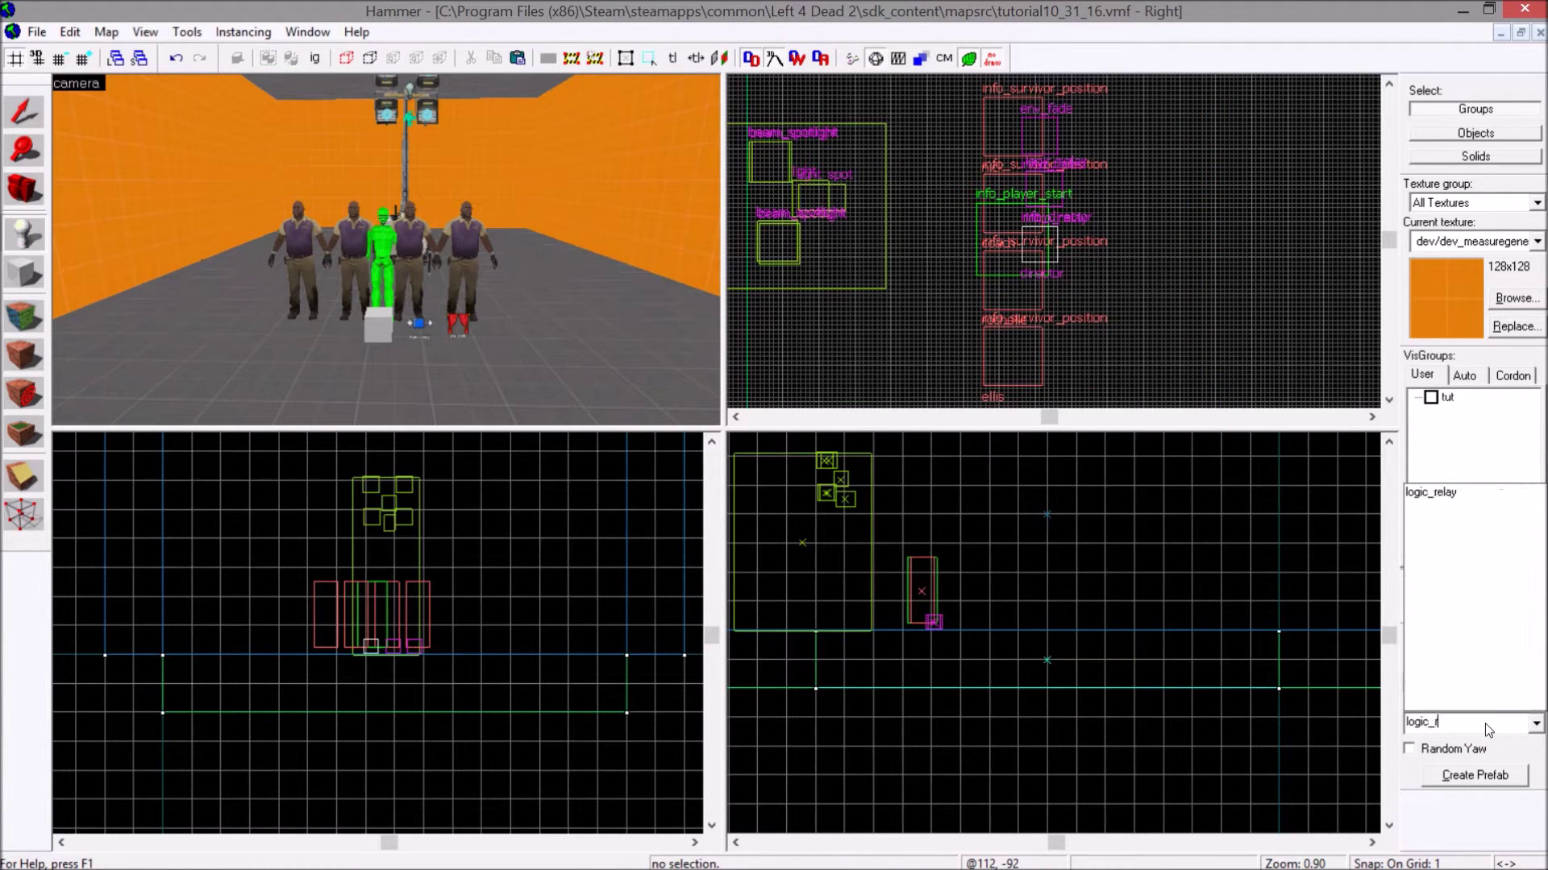
{"action": "type", "text": "elay"}
{"action": "left_click", "coordinate": [1442, 493]}
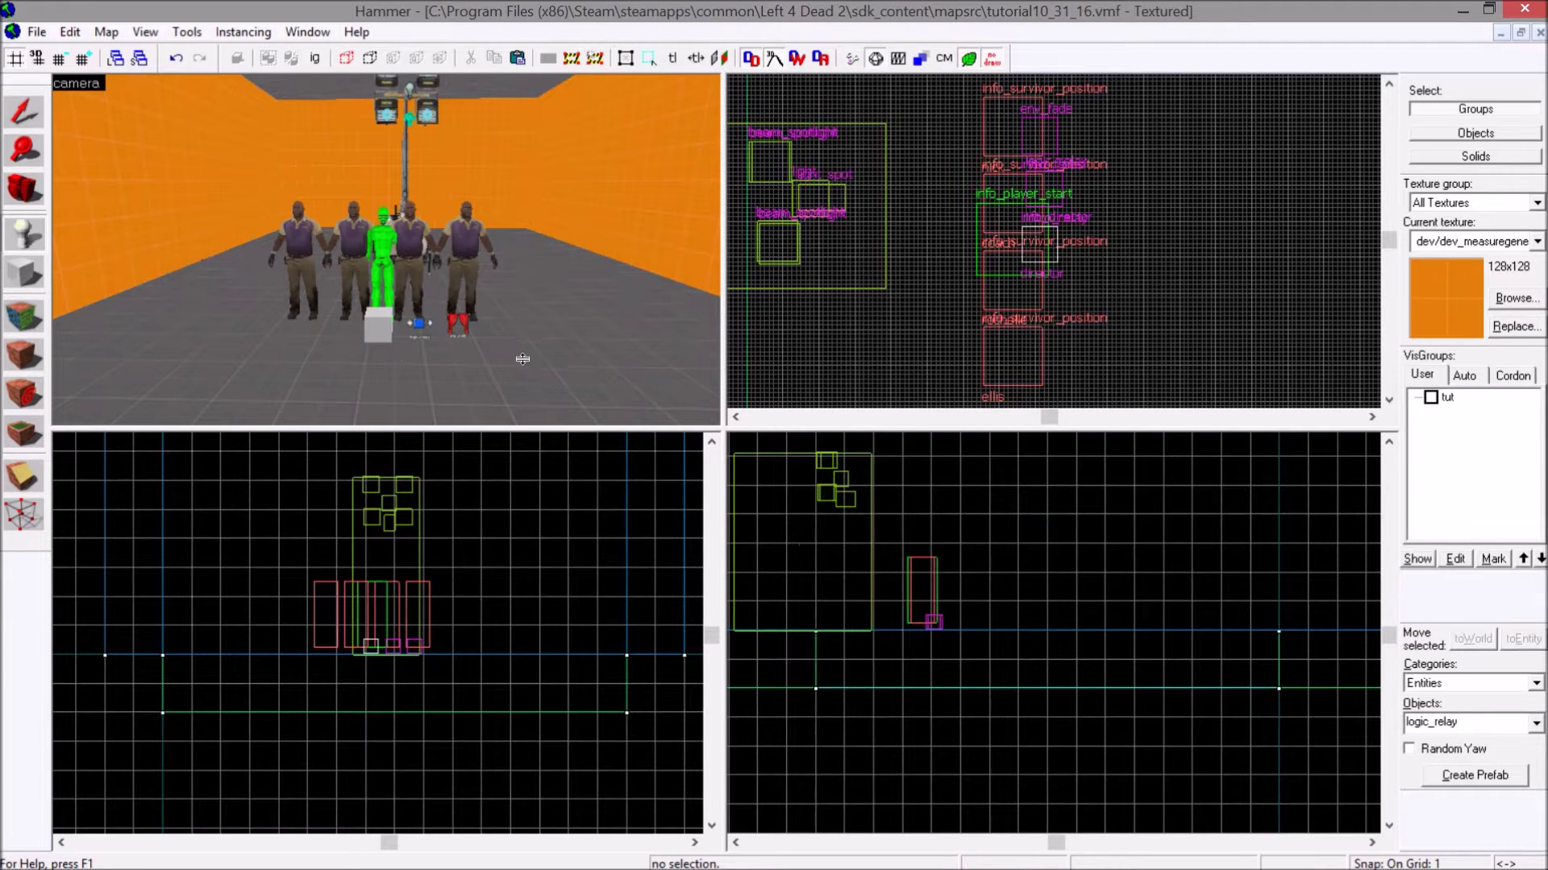
{"action": "left_click", "coordinate": [490, 340]}
- Move the new logic_relay in the top view into line with the env_fade
{"action": "left_click", "coordinate": [29, 116]}
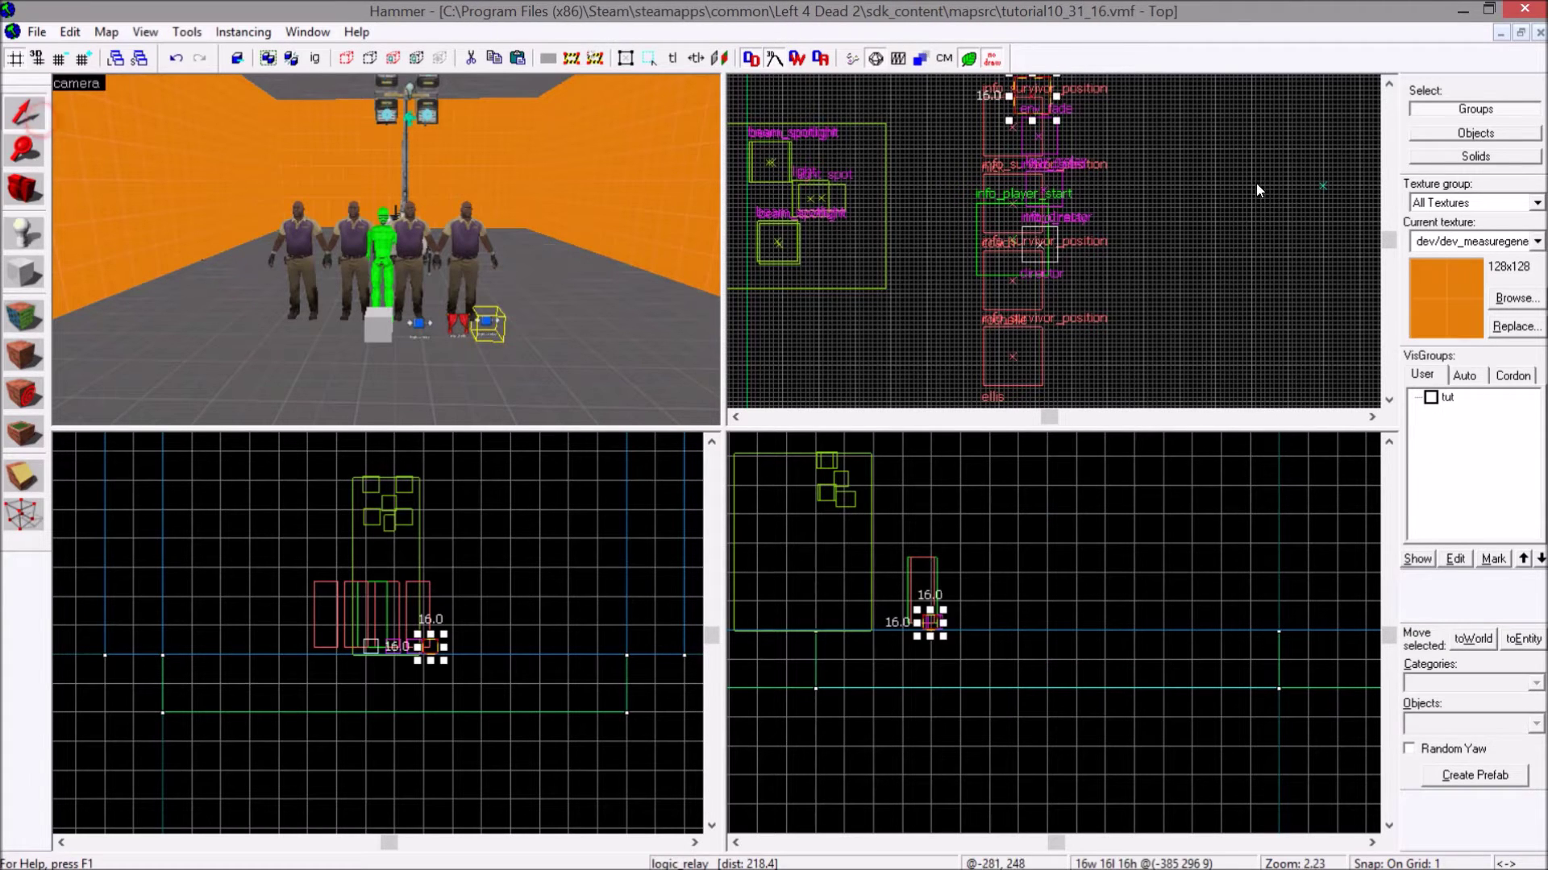
{"action": "scroll", "coordinate": [996, 206], "scroll_direction": "down", "scroll_amount": 6}
{"action": "scroll", "coordinate": [1007, 157], "scroll_direction": "up", "scroll_amount": 3}
{"action": "left_click_drag", "start_coordinate": [1003, 237], "coordinate": [1005, 205]}
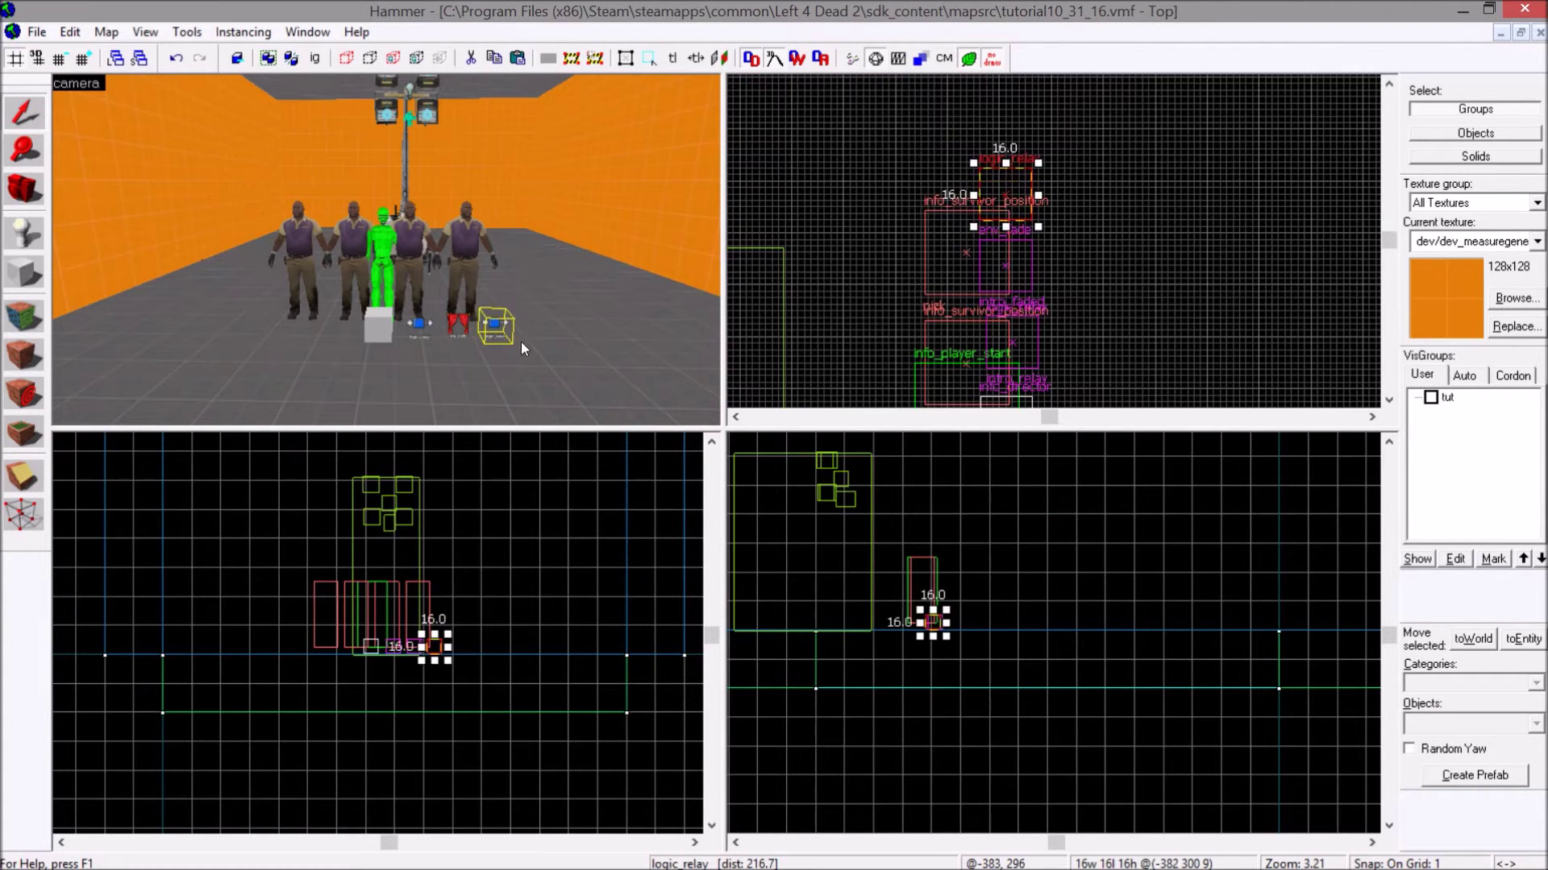
- Name the new logic_relay "intro_relay_finish", apply and close its properties, and save the map
{"action": "double_click", "coordinate": [498, 327]}
{"action": "left_click", "coordinate": [1020, 254]}
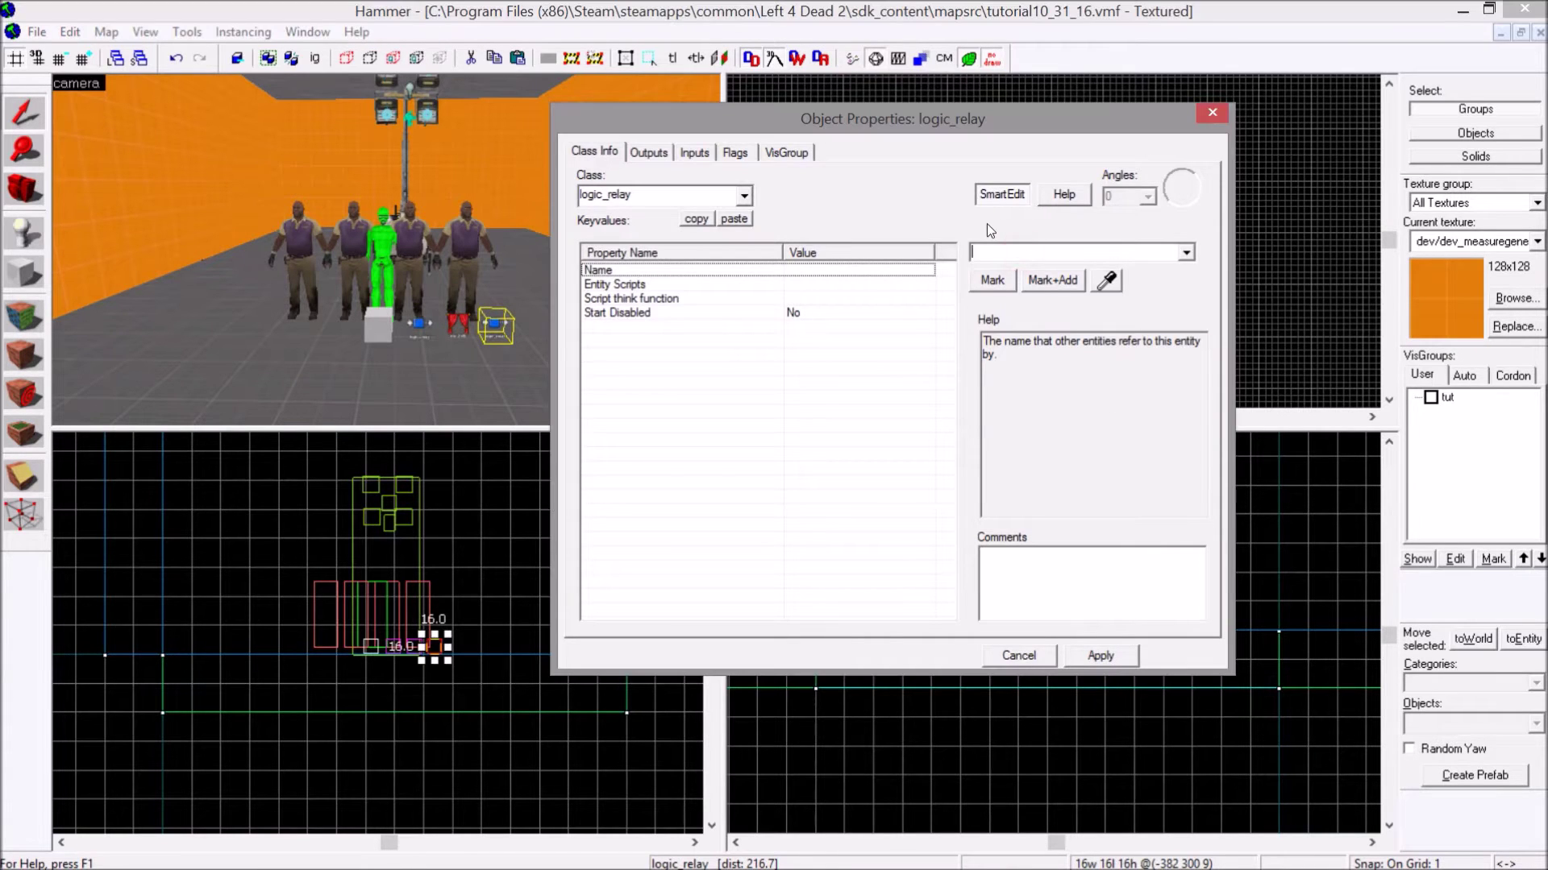
{"action": "type", "text": "intro_"}
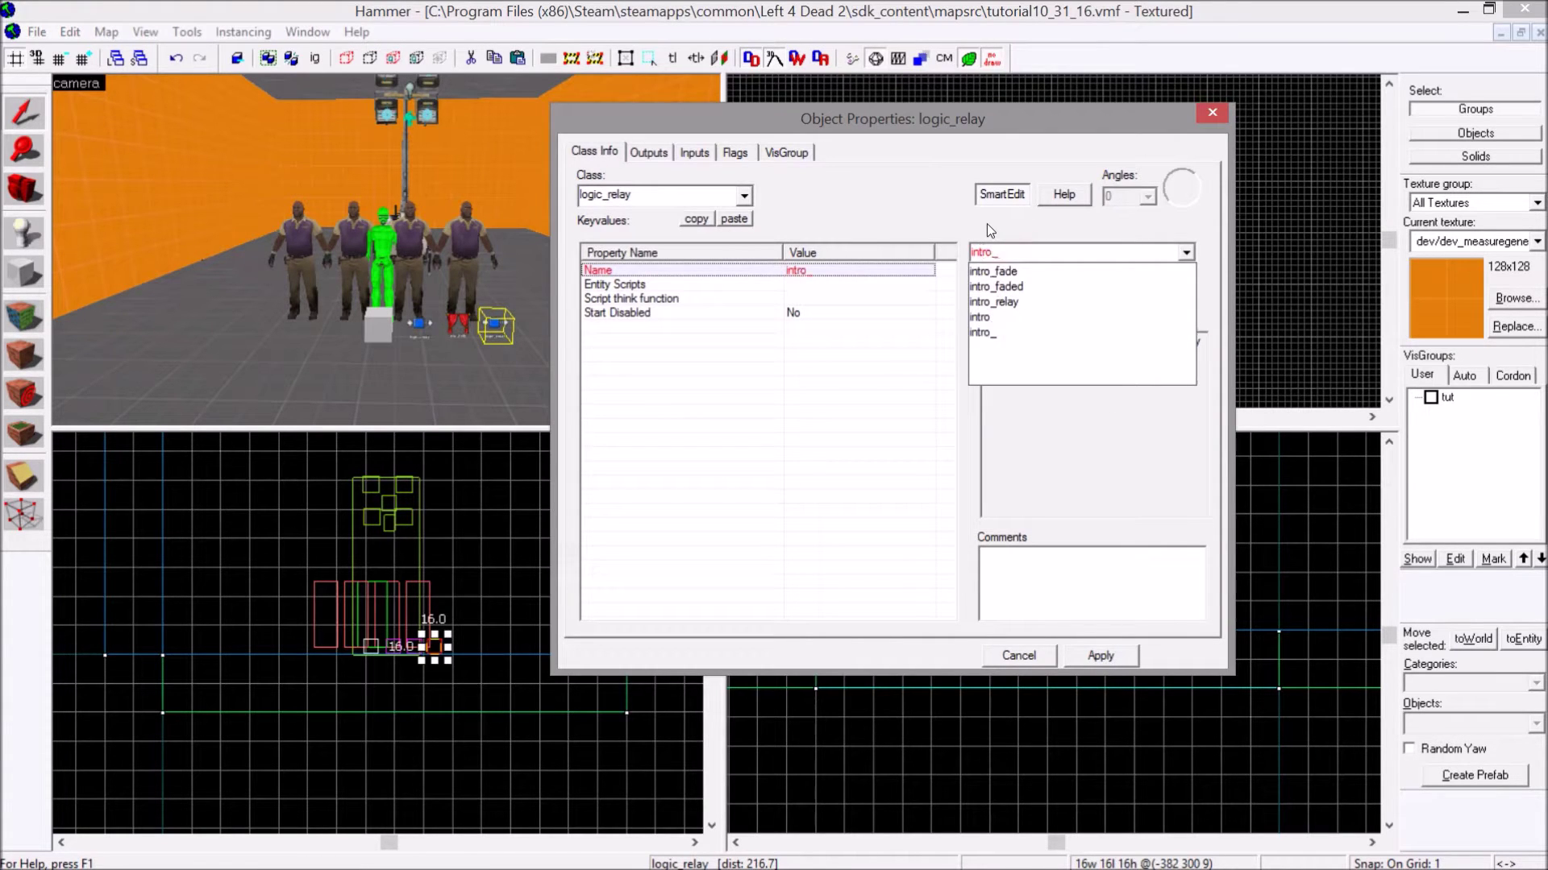
{"action": "type", "text": "relay_finish"}
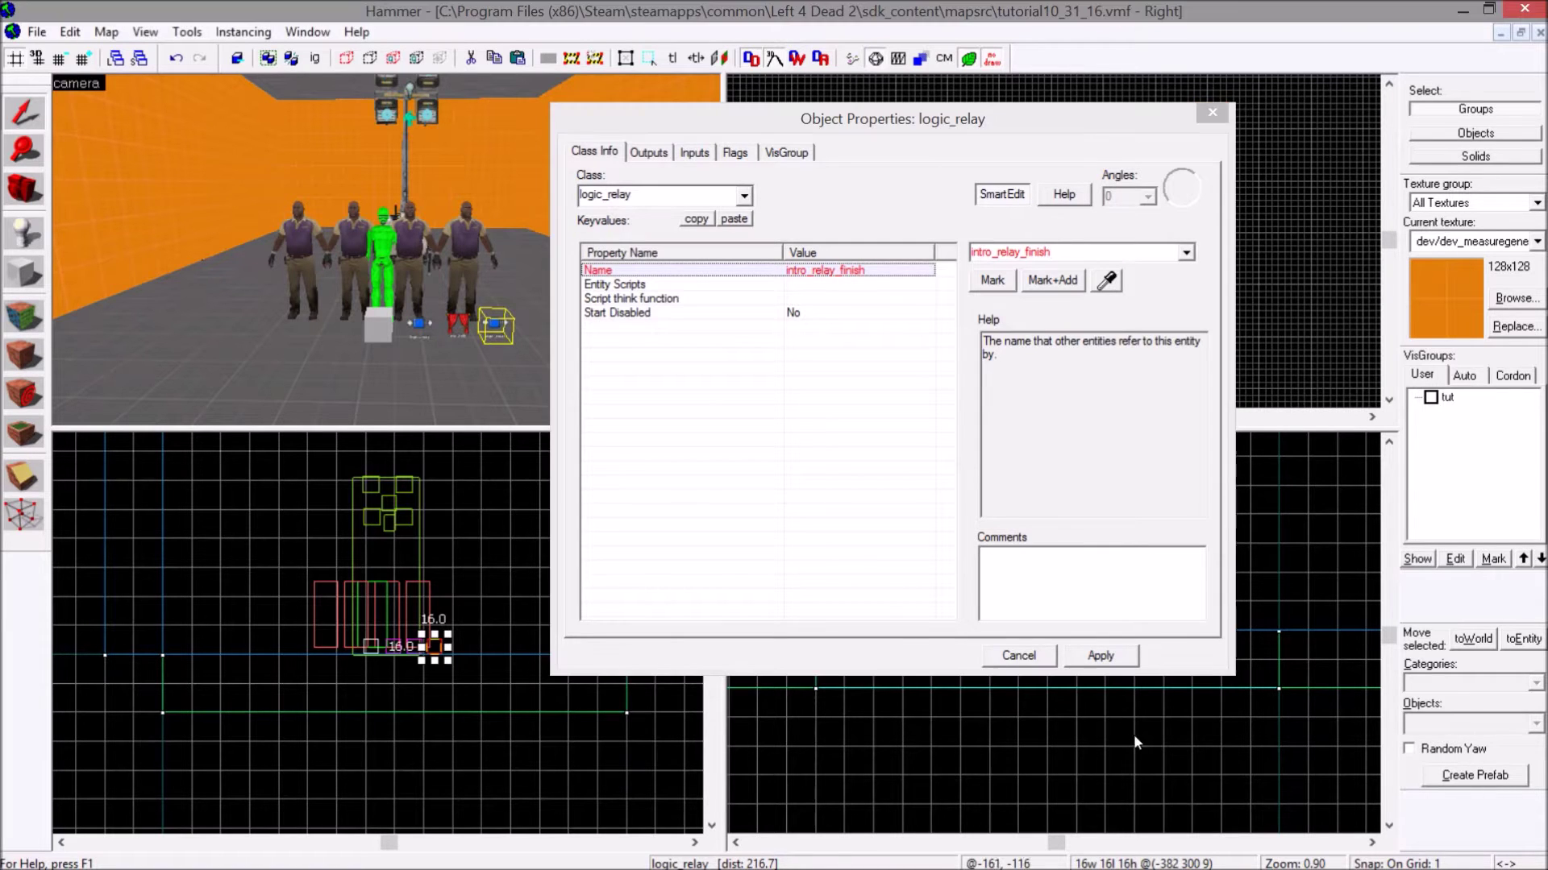
{"action": "left_click", "coordinate": [1100, 655]}
{"action": "left_click", "coordinate": [1212, 112]}
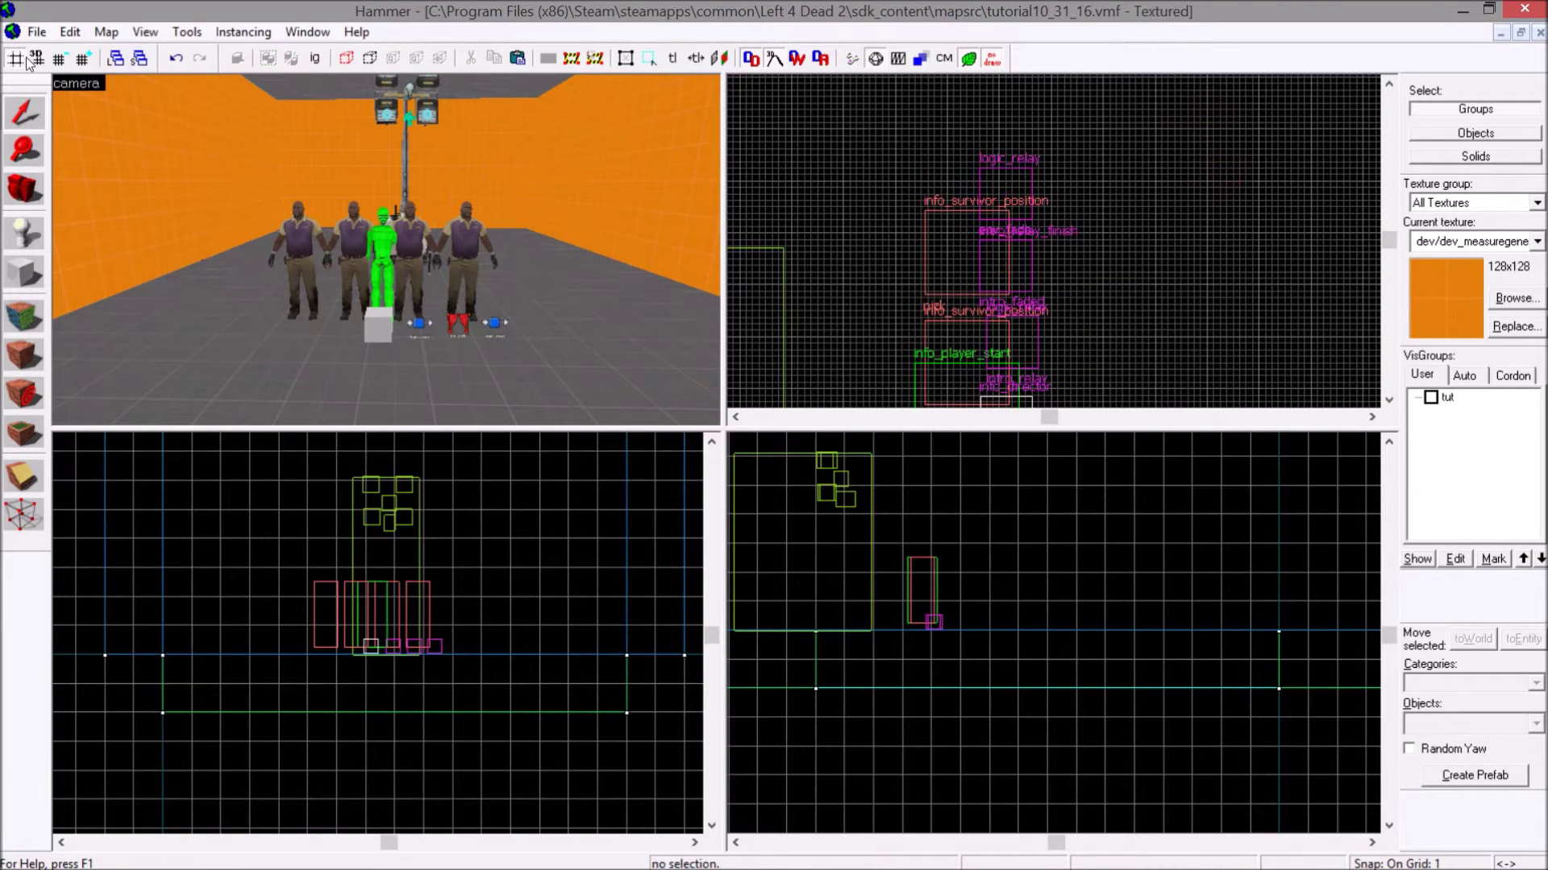
{"action": "left_click", "coordinate": [37, 32]}
{"action": "left_click", "coordinate": [71, 121]}
- Place four point_viewcontrol_survivor entities in a row on the floor in front of the survivors
{"action": "left_click", "coordinate": [25, 230]}
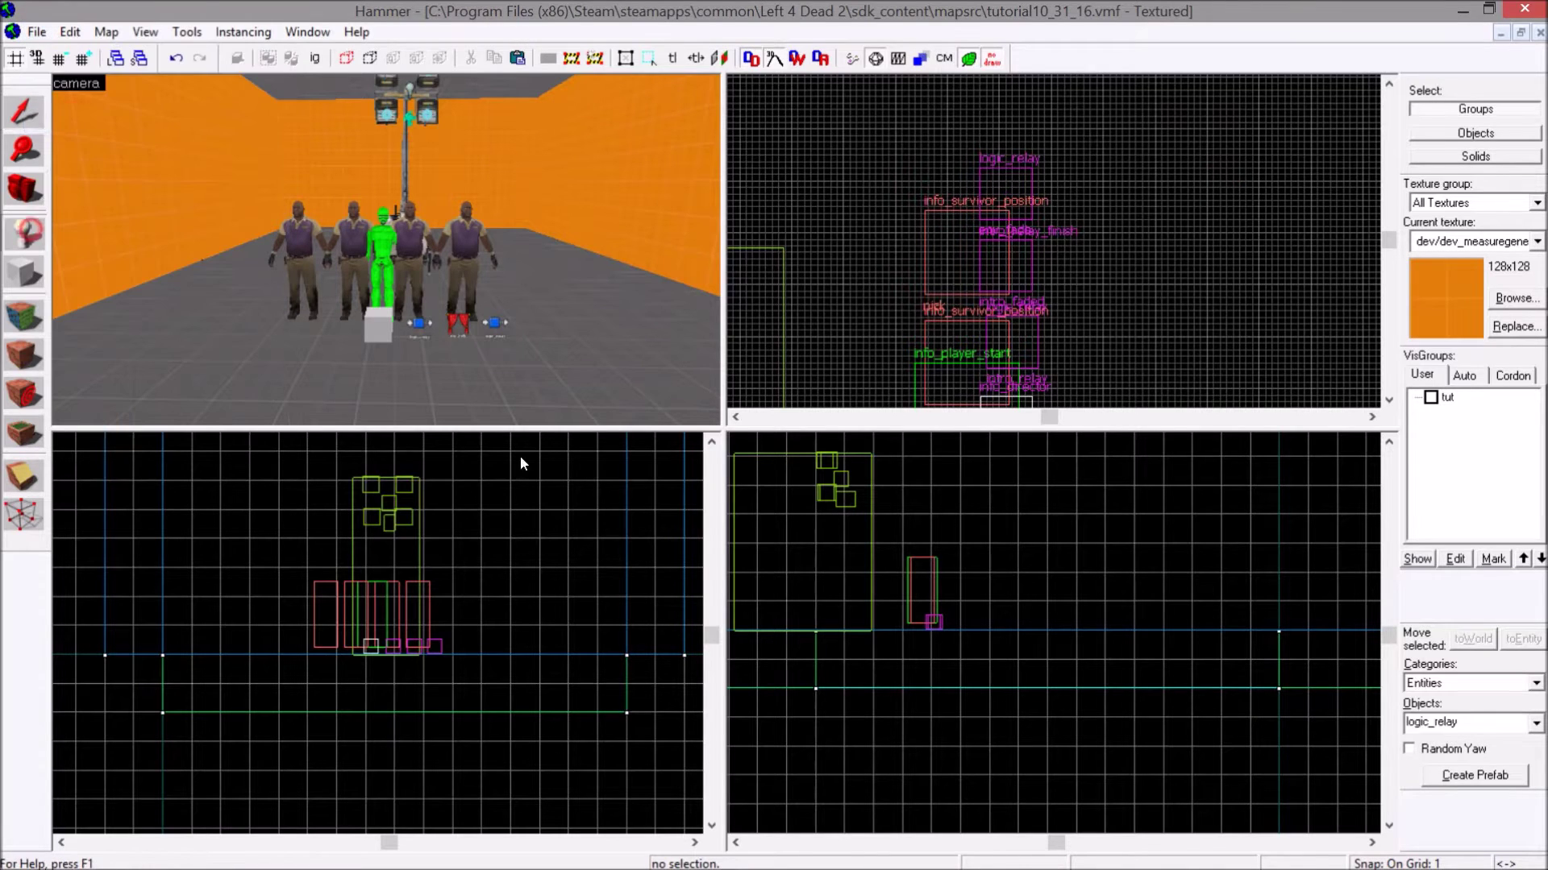
{"action": "left_click", "coordinate": [1448, 721]}
{"action": "type", "text": "viewcon"}
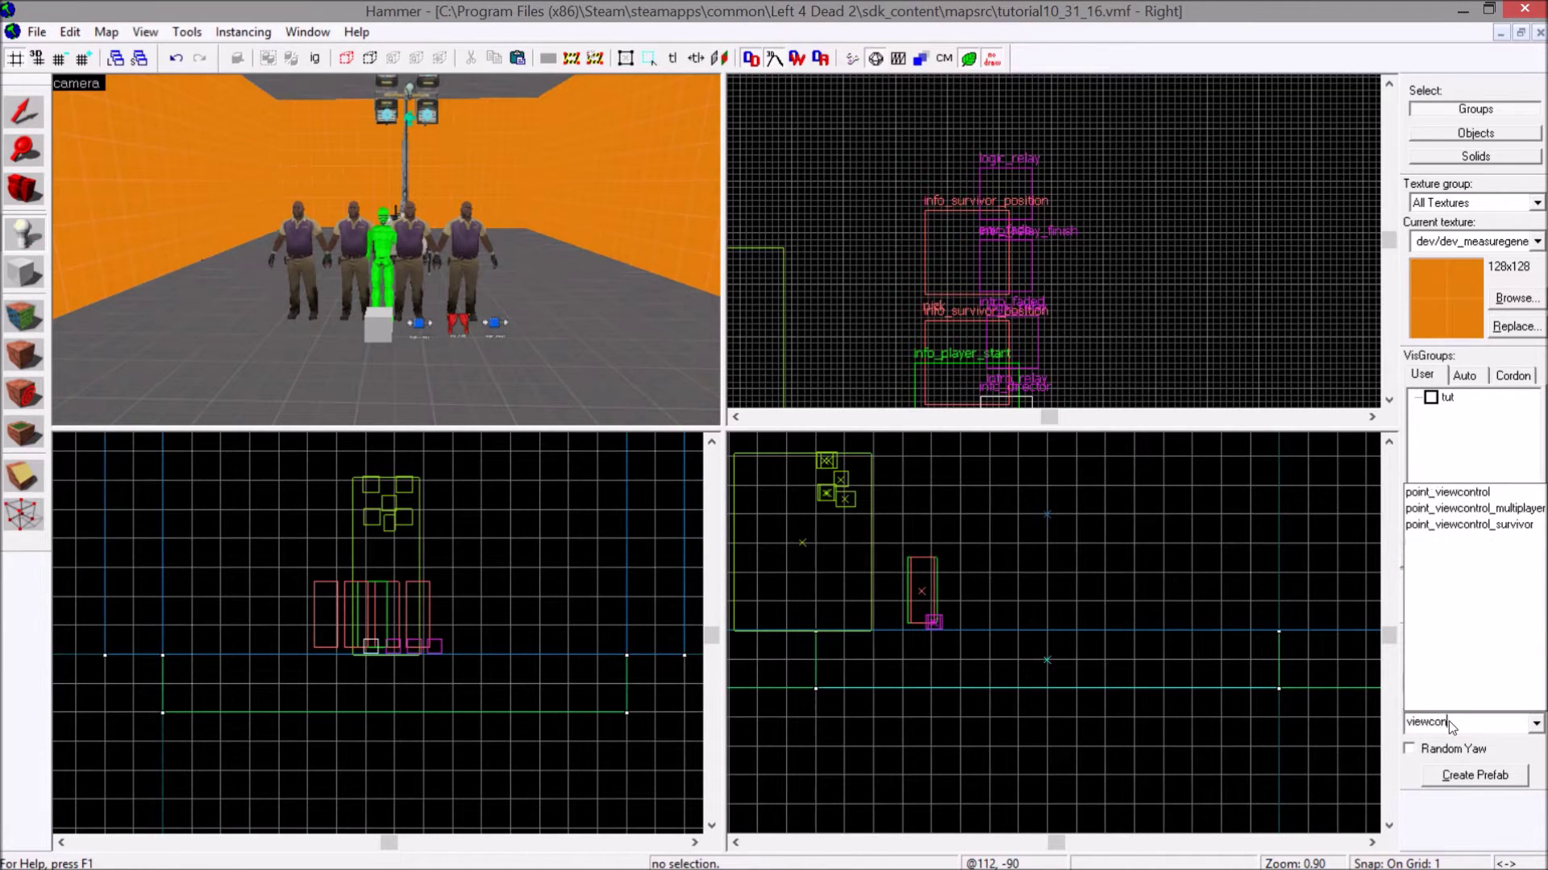
{"action": "left_click", "coordinate": [1451, 525]}
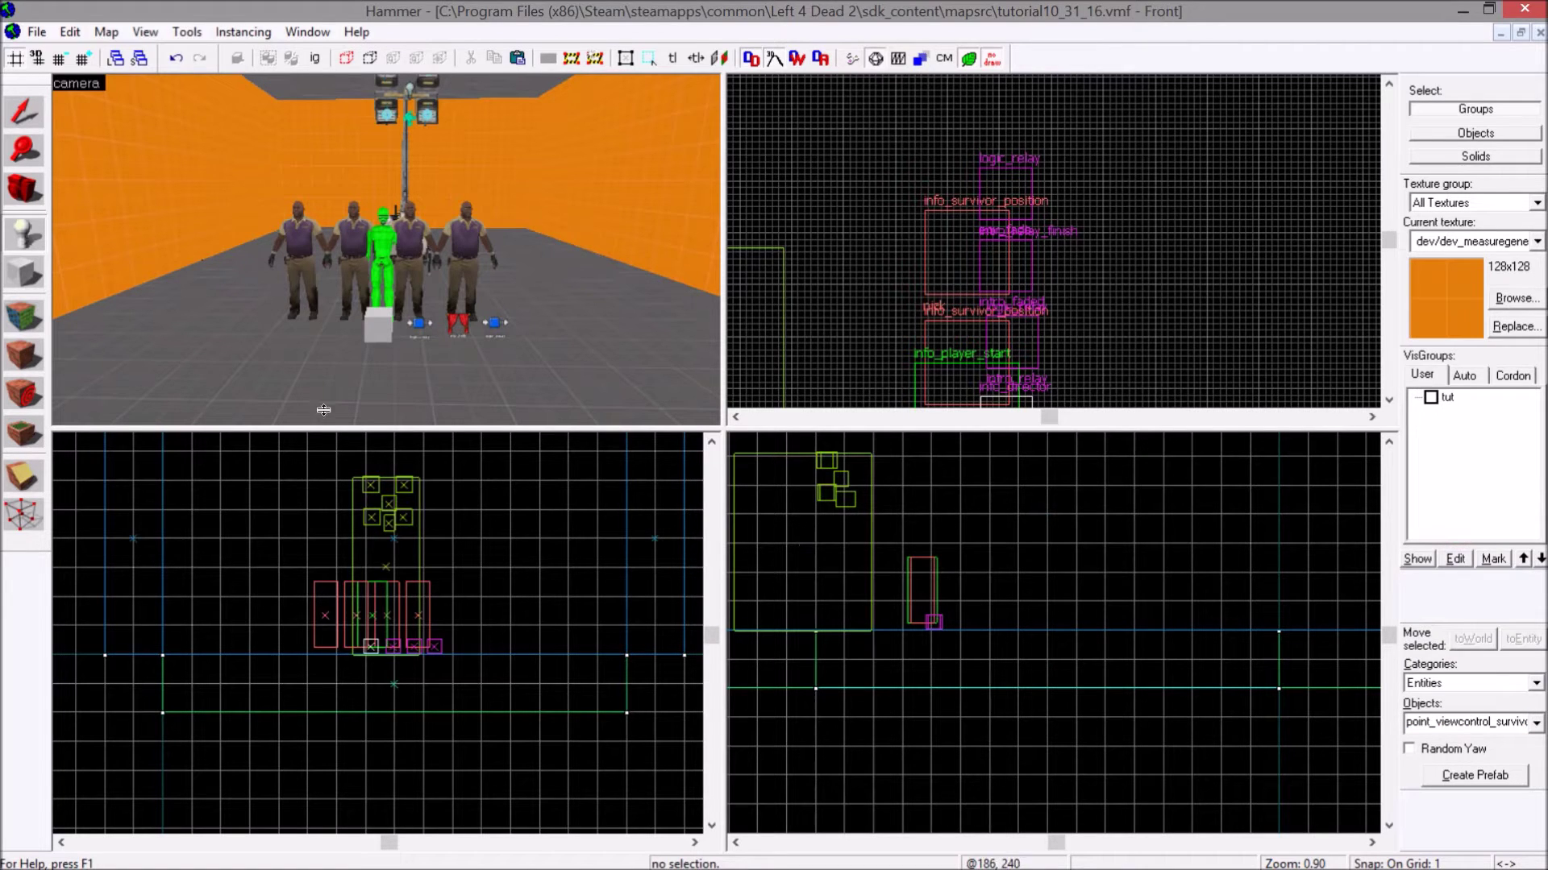
{"action": "left_click", "coordinate": [280, 388]}
{"action": "left_click", "coordinate": [303, 393]}
{"action": "left_click", "coordinate": [330, 394]}
{"action": "left_click", "coordinate": [364, 395]}
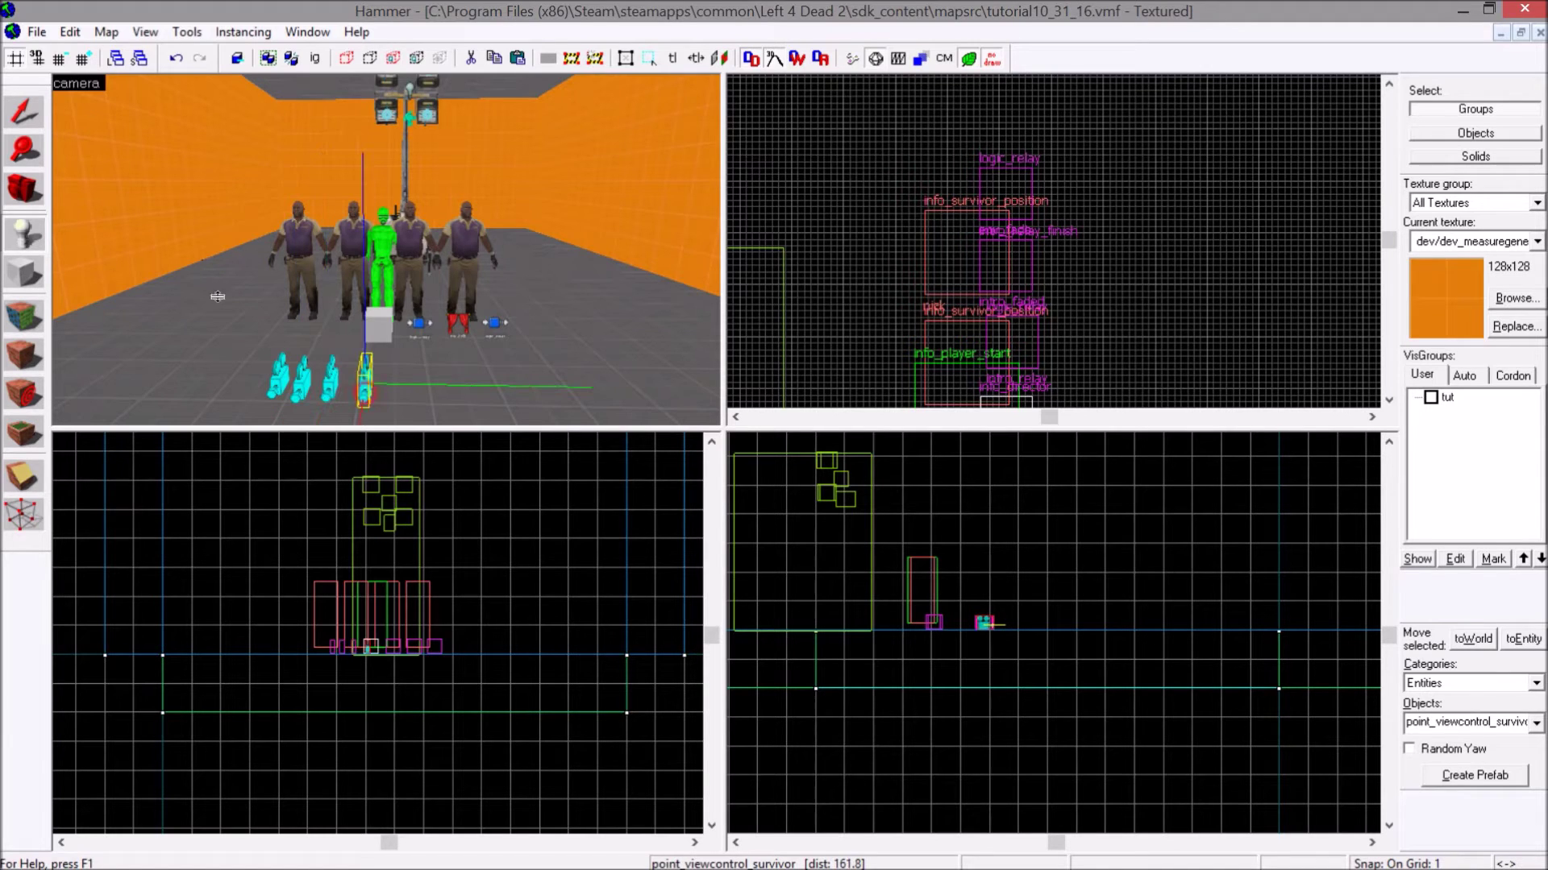
- Move the two point_viewcontrol_survivor entities nearest the info_director close together, side by side in the top view
{"action": "key", "text": "shift+s"}
{"action": "scroll", "coordinate": [1277, 239], "scroll_direction": "up", "scroll_amount": 5}
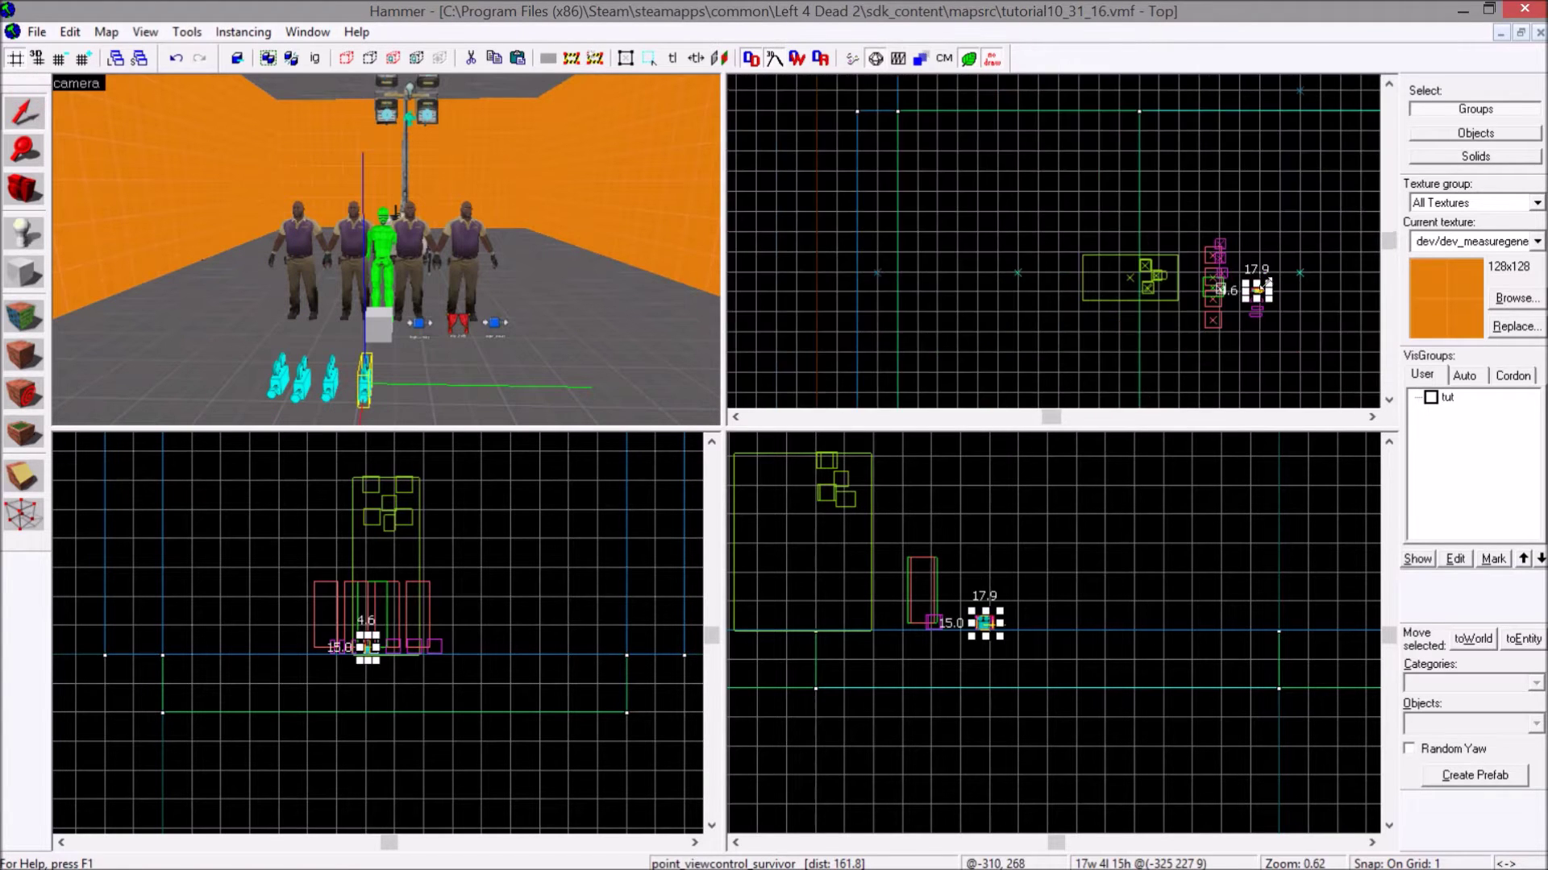
{"action": "left_click_drag", "start_coordinate": [1237, 237], "coordinate": [1242, 307]}
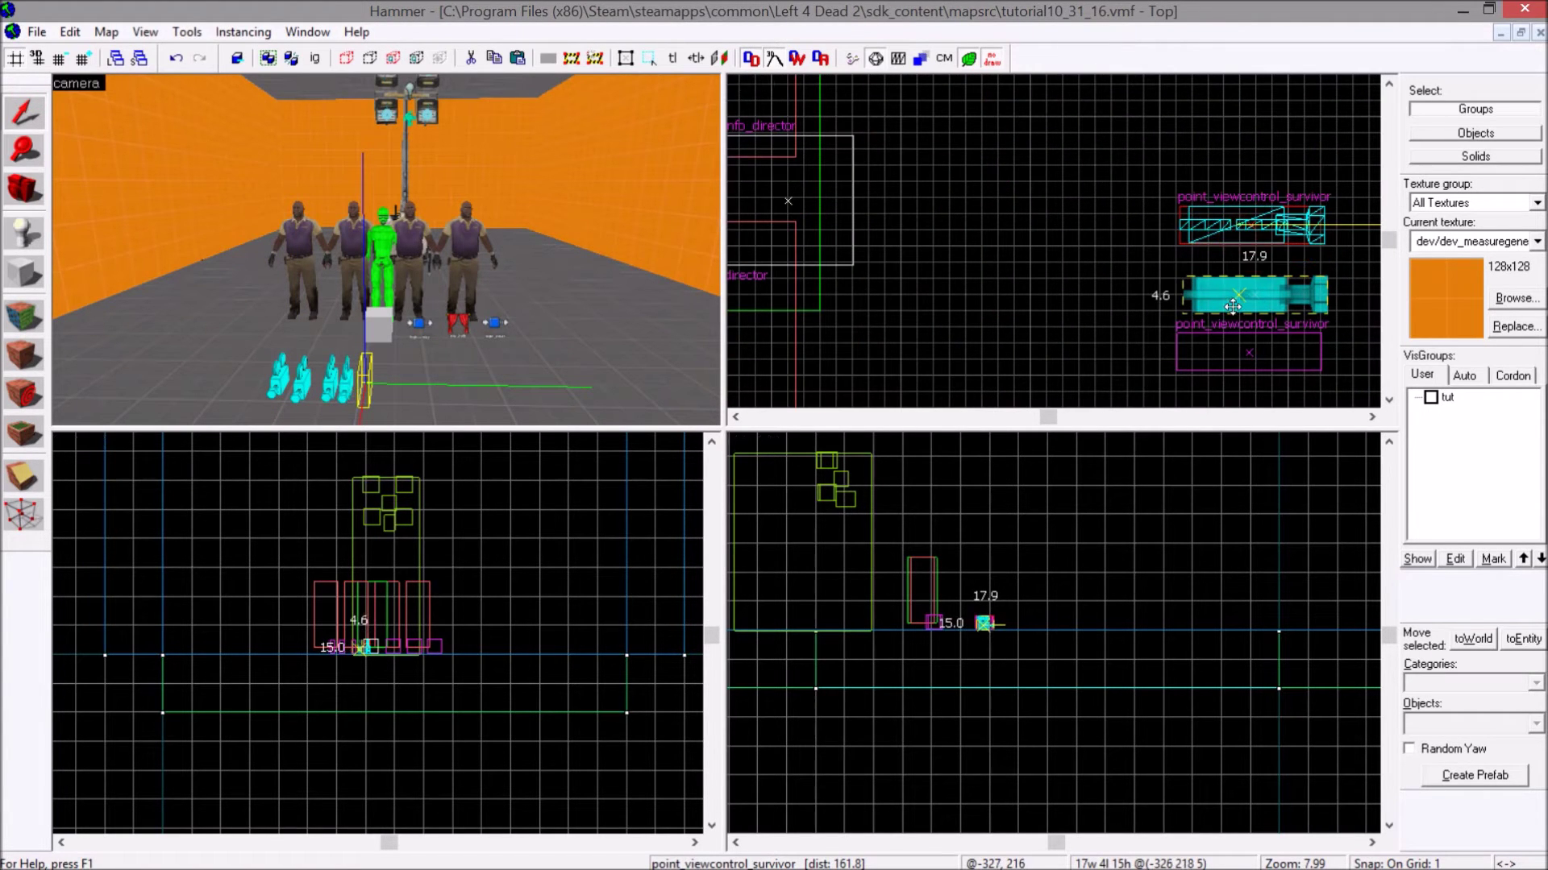
{"action": "scroll", "coordinate": [349, 355], "scroll_direction": "down", "scroll_amount": 2}
{"action": "scroll", "coordinate": [350, 355], "scroll_direction": "up", "scroll_amount": 2}
{"action": "scroll", "coordinate": [297, 381], "scroll_direction": "down", "scroll_amount": 2}
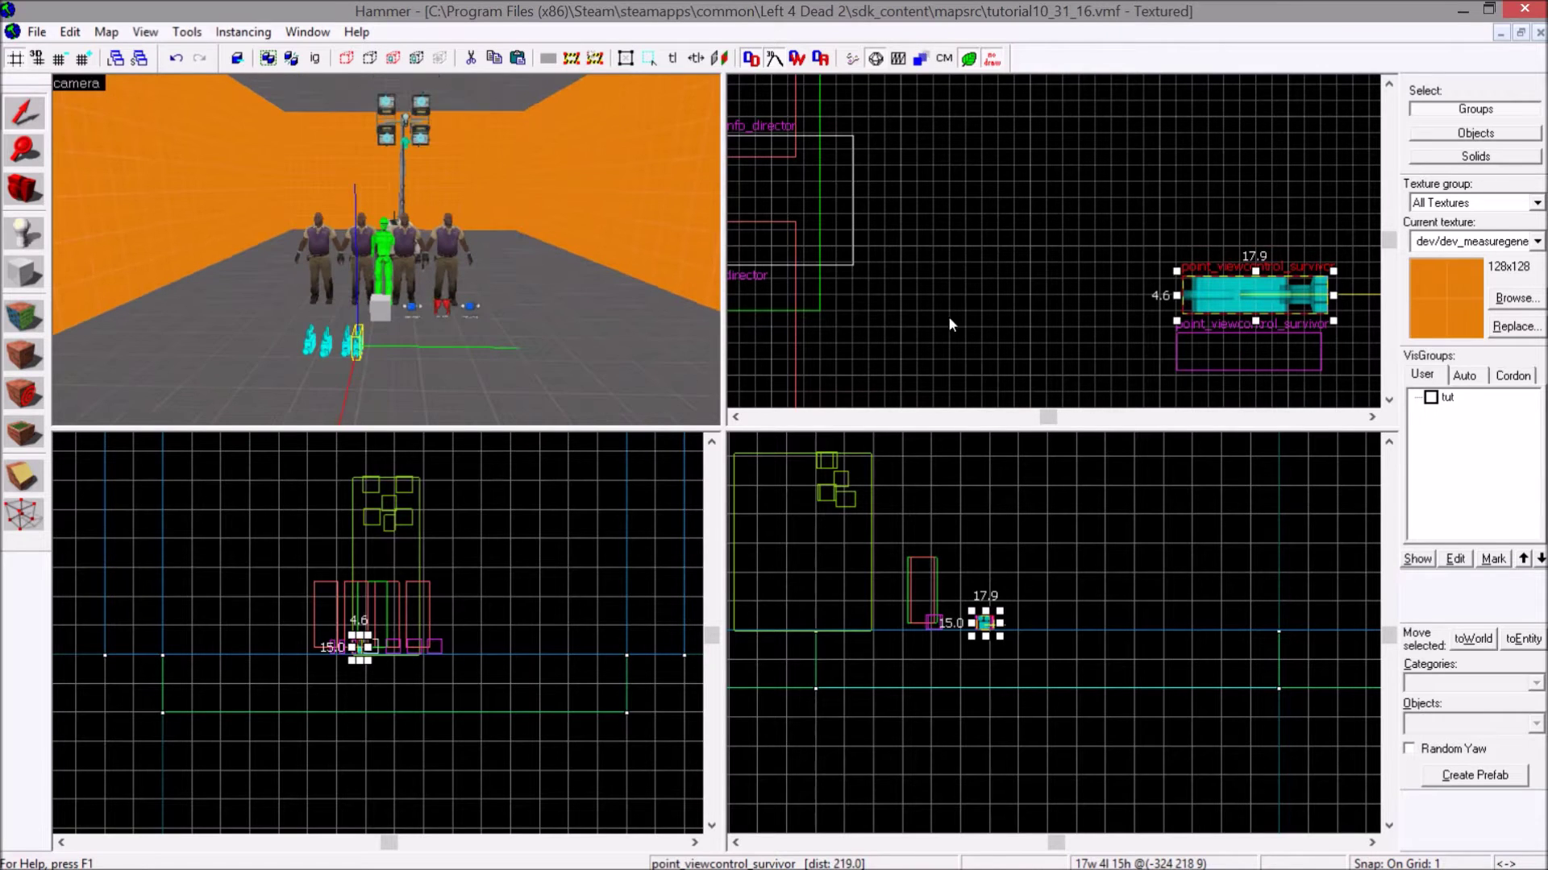
{"action": "left_click", "coordinate": [348, 341]}
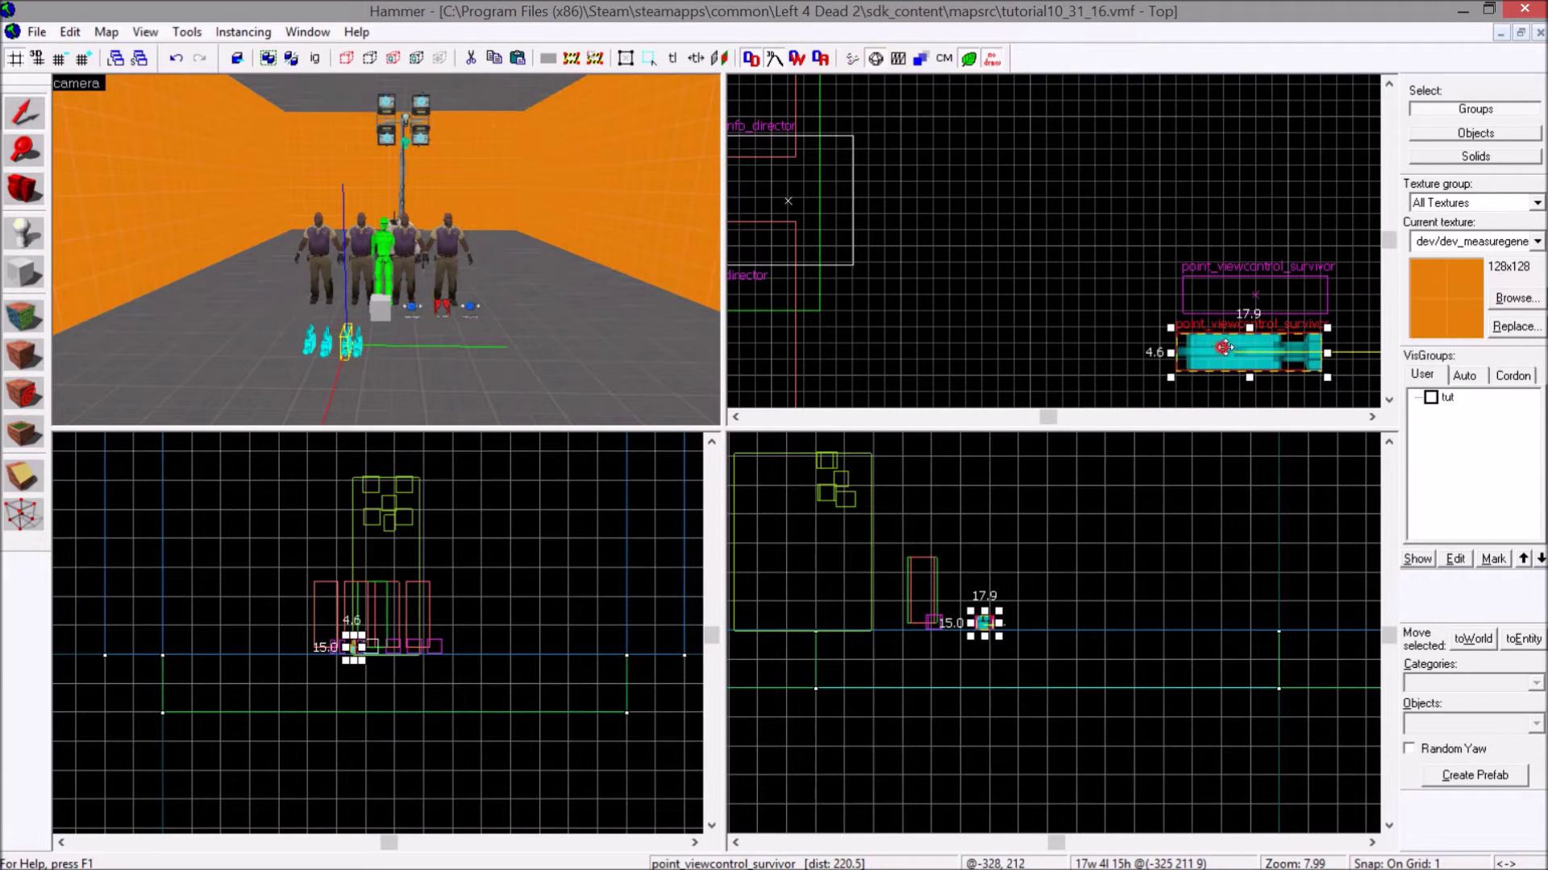
{"action": "left_click_drag", "start_coordinate": [1222, 347], "coordinate": [1229, 354]}
- Move the remaining two point_viewcontrol_survivor entities in the top view to complete an aligned, closely spaced row of four
{"action": "left_click", "coordinate": [328, 348]}
{"action": "scroll", "coordinate": [1292, 256], "scroll_direction": "down", "scroll_amount": 9}
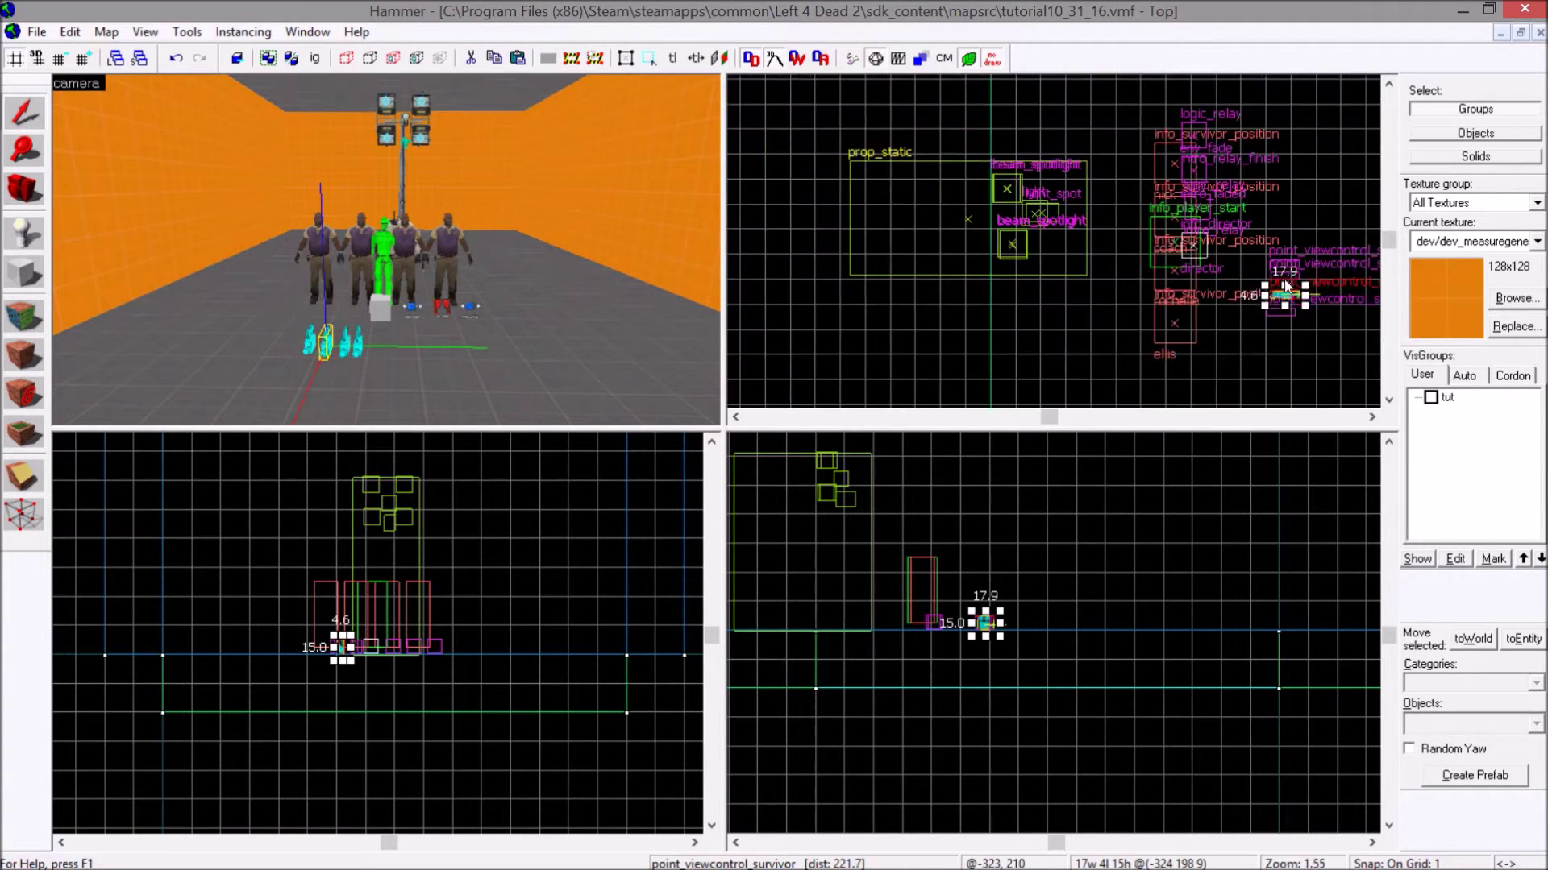
{"action": "scroll", "coordinate": [1285, 300], "scroll_direction": "up", "scroll_amount": 11}
{"action": "left_click_drag", "start_coordinate": [1258, 258], "coordinate": [1239, 195]}
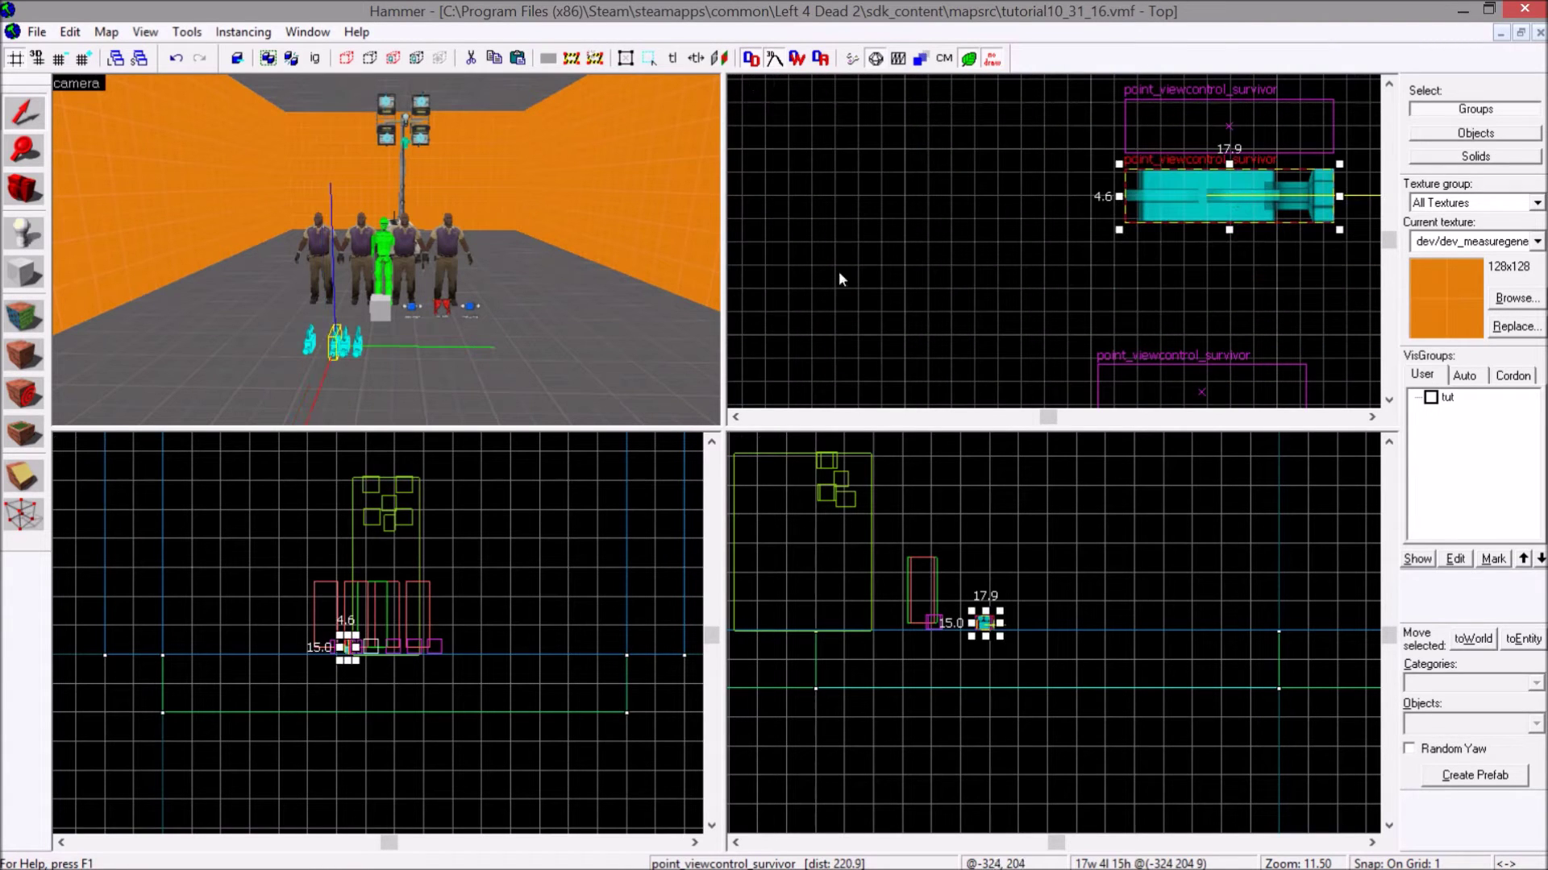
{"action": "left_click", "coordinate": [308, 349]}
{"action": "left_click_drag", "start_coordinate": [1201, 379], "coordinate": [1201, 254]}
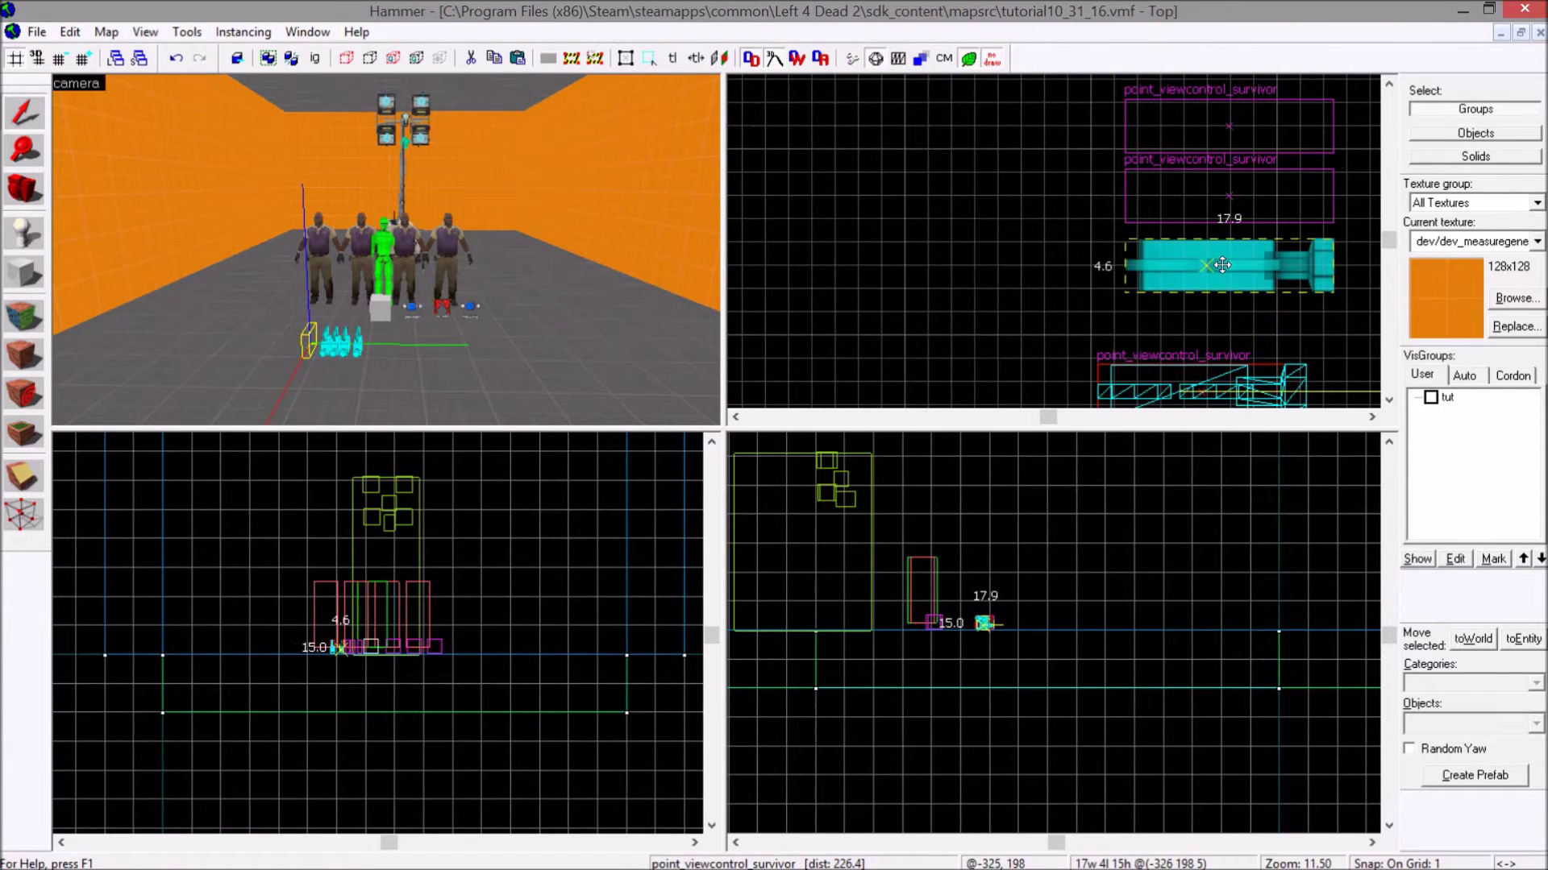
- Select all four point_viewcontrol_survivor entities and move them together closer to the outermost survivor position, opposite the logic_relay side
{"action": "left_click", "coordinate": [336, 342], "text": "ctrl"}
{"action": "left_click", "coordinate": [348, 342], "text": "ctrl"}
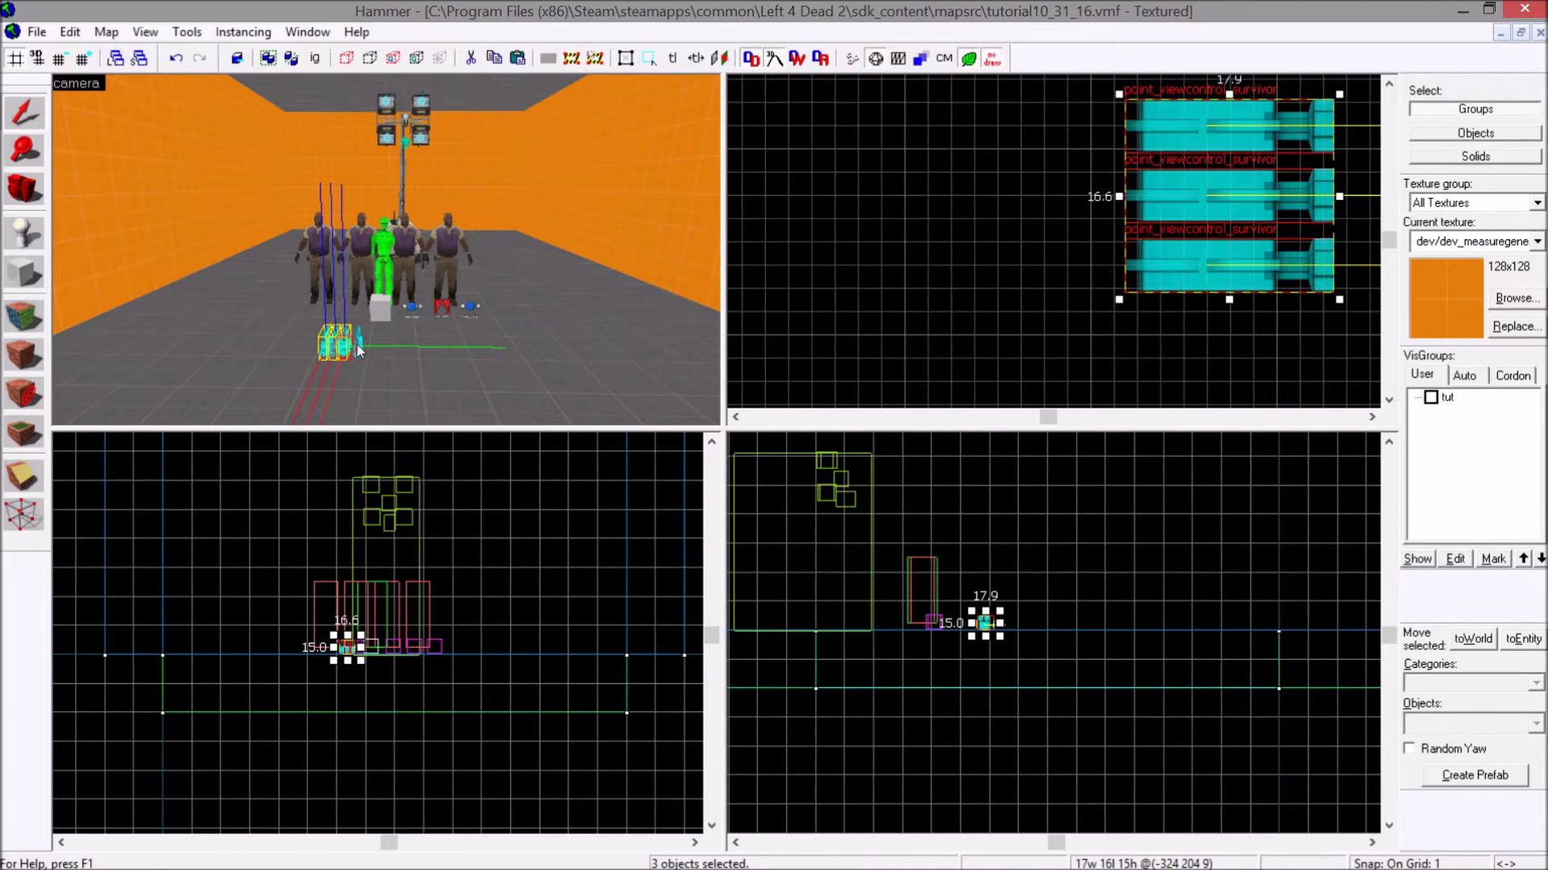
{"action": "left_click", "coordinate": [357, 341], "text": "ctrl"}
{"action": "scroll", "coordinate": [1160, 266], "scroll_direction": "down", "scroll_amount": 2}
{"action": "left_click_drag", "start_coordinate": [1180, 216], "coordinate": [1118, 300]}
{"action": "scroll", "coordinate": [1138, 250], "scroll_direction": "down", "scroll_amount": 5}
{"action": "scroll", "coordinate": [1075, 295], "scroll_direction": "up", "scroll_amount": 5}
- Name the point_viewcontrol_survivor nearest the info_director "Nick"
{"action": "left_click", "coordinate": [1130, 231]}
{"action": "left_click", "coordinate": [1114, 297]}
{"action": "scroll", "coordinate": [1118, 300], "scroll_direction": "up", "scroll_amount": 3}
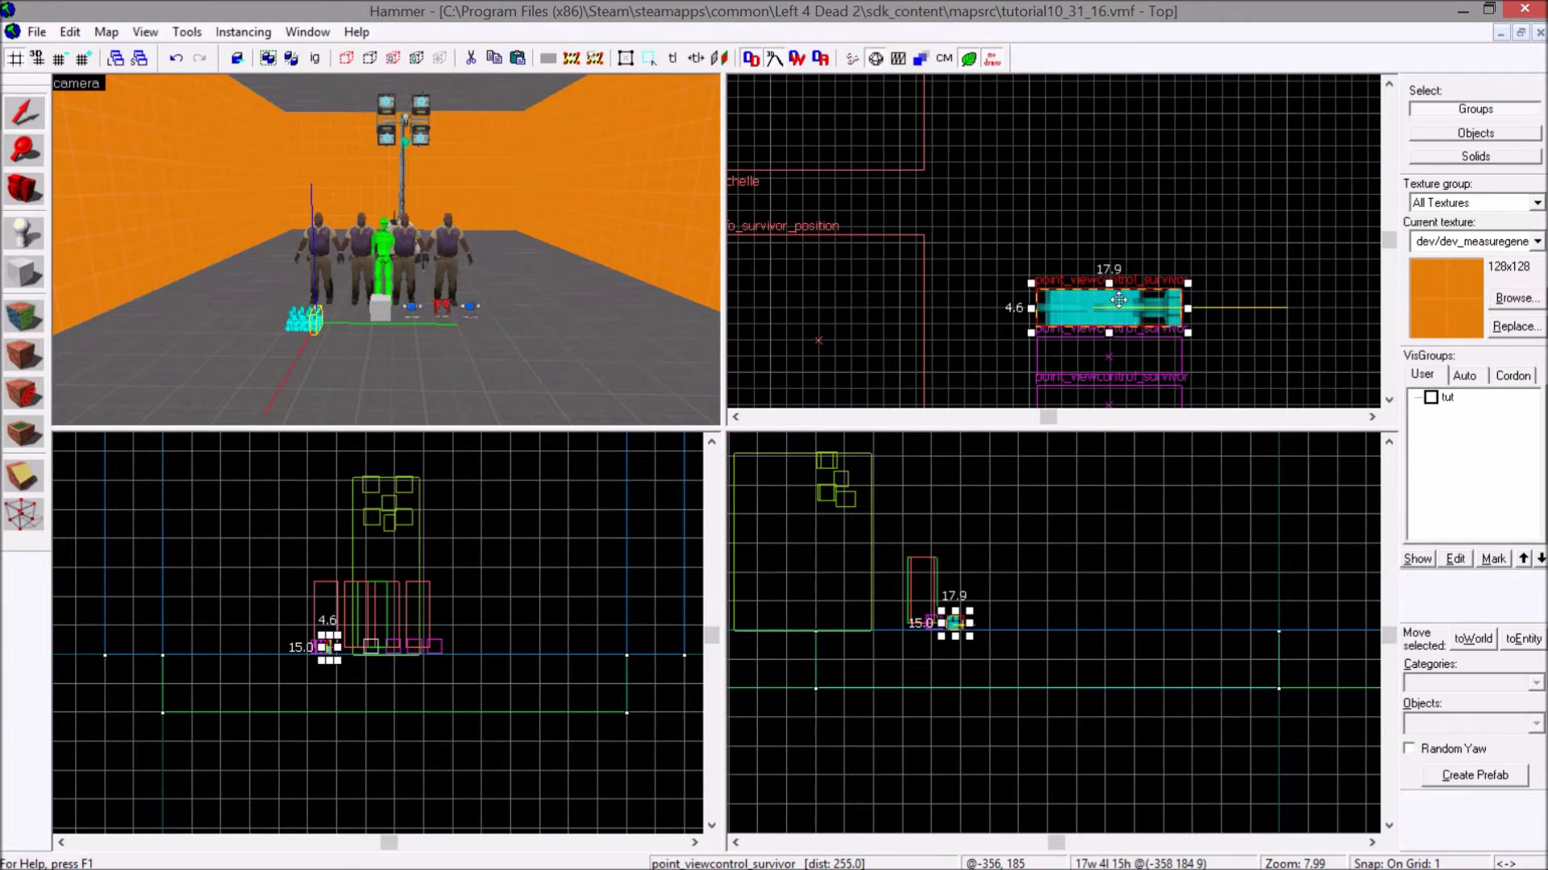
{"action": "double_click", "coordinate": [320, 316]}
{"action": "type", "text": "Nick"}
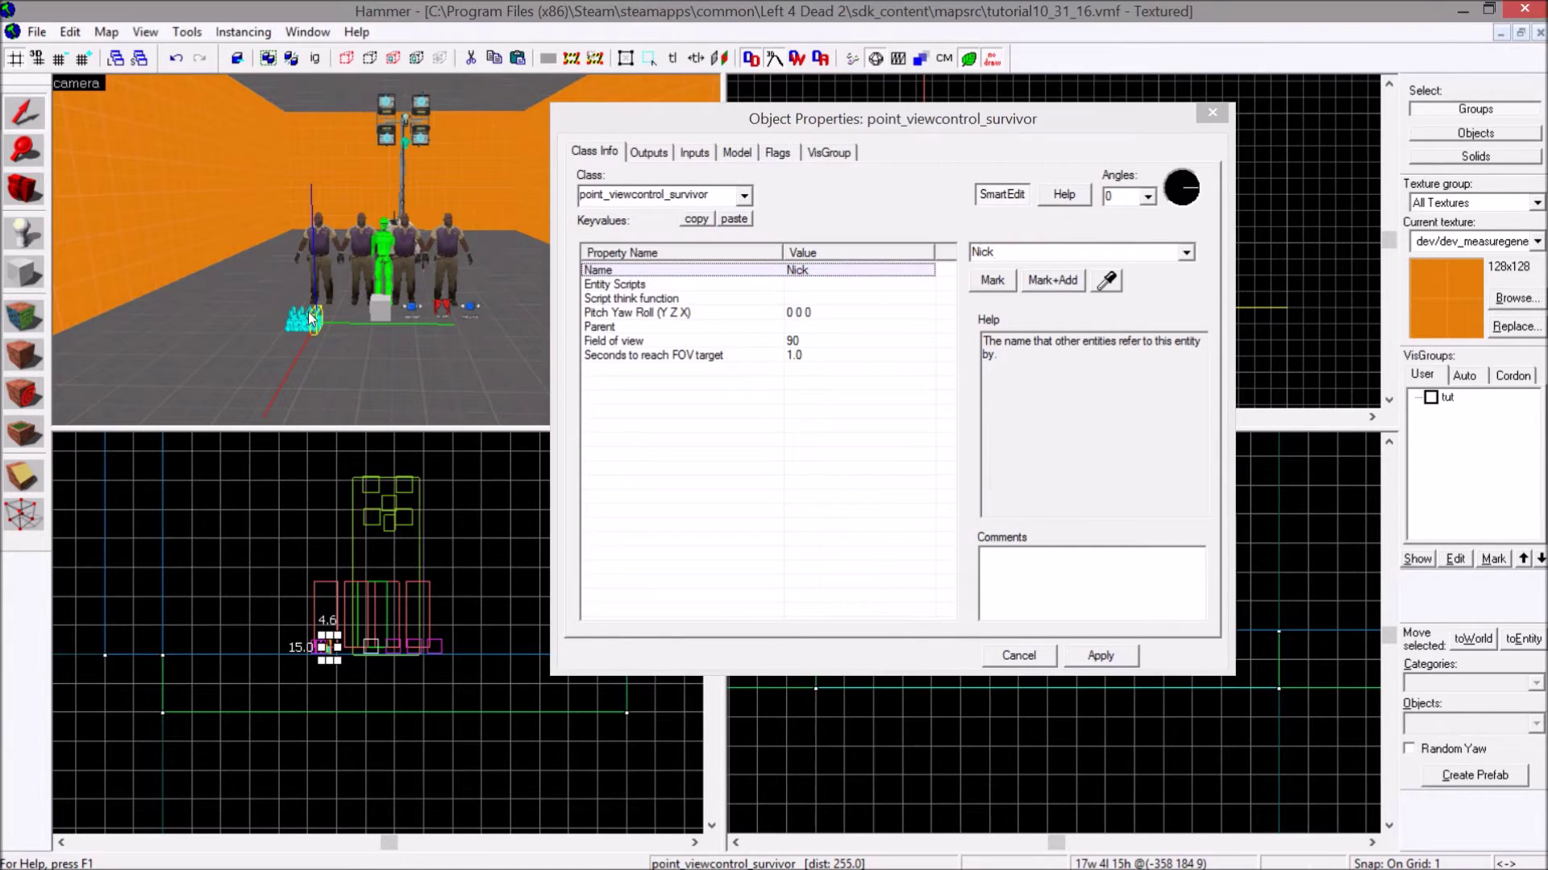
- Name the second point_viewcontrol_survivor in the row, next to the Nick camera, "Coach"
{"action": "left_click", "coordinate": [306, 318]}
{"action": "left_click", "coordinate": [1020, 253]}
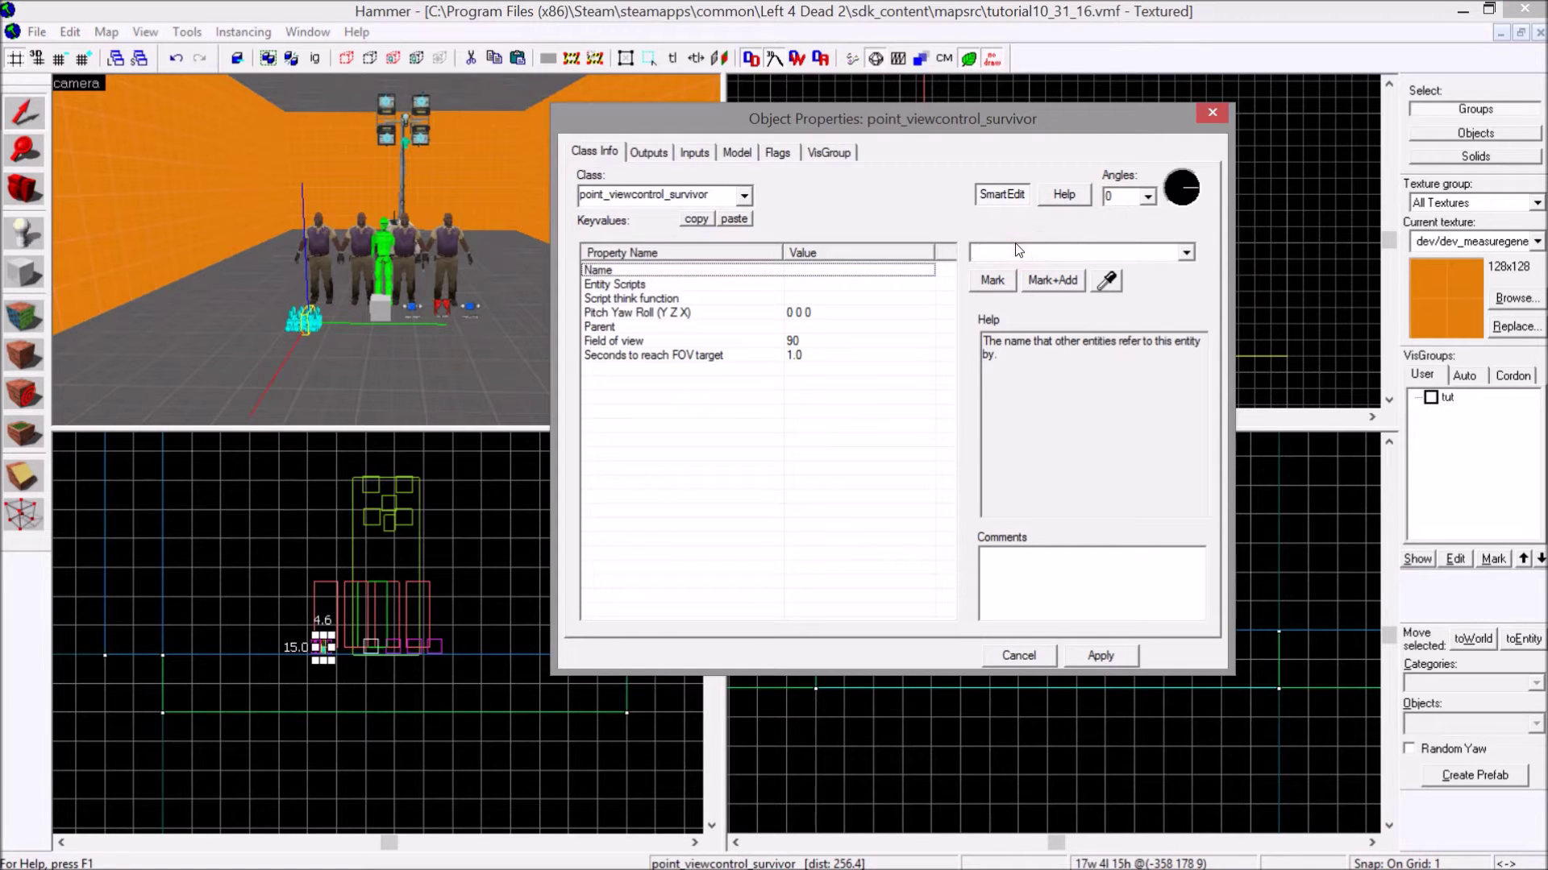
{"action": "type", "text": "Coach"}
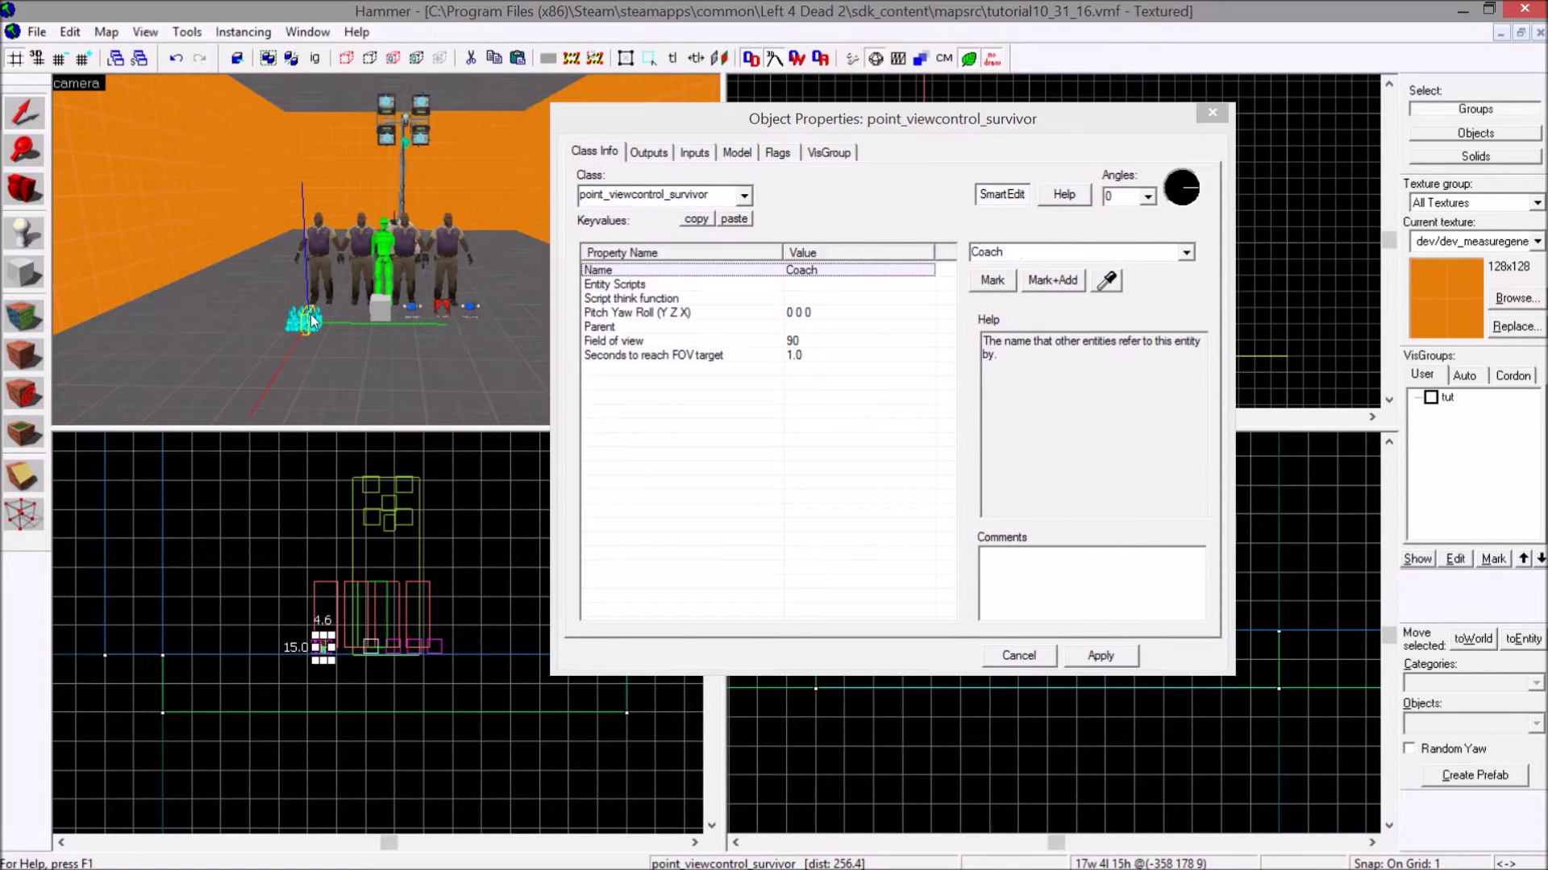
- Name the third point_viewcontrol_survivor in the row, next to the Coach camera, "Ellis"
{"action": "left_click", "coordinate": [303, 314]}
{"action": "left_click", "coordinate": [998, 254]}
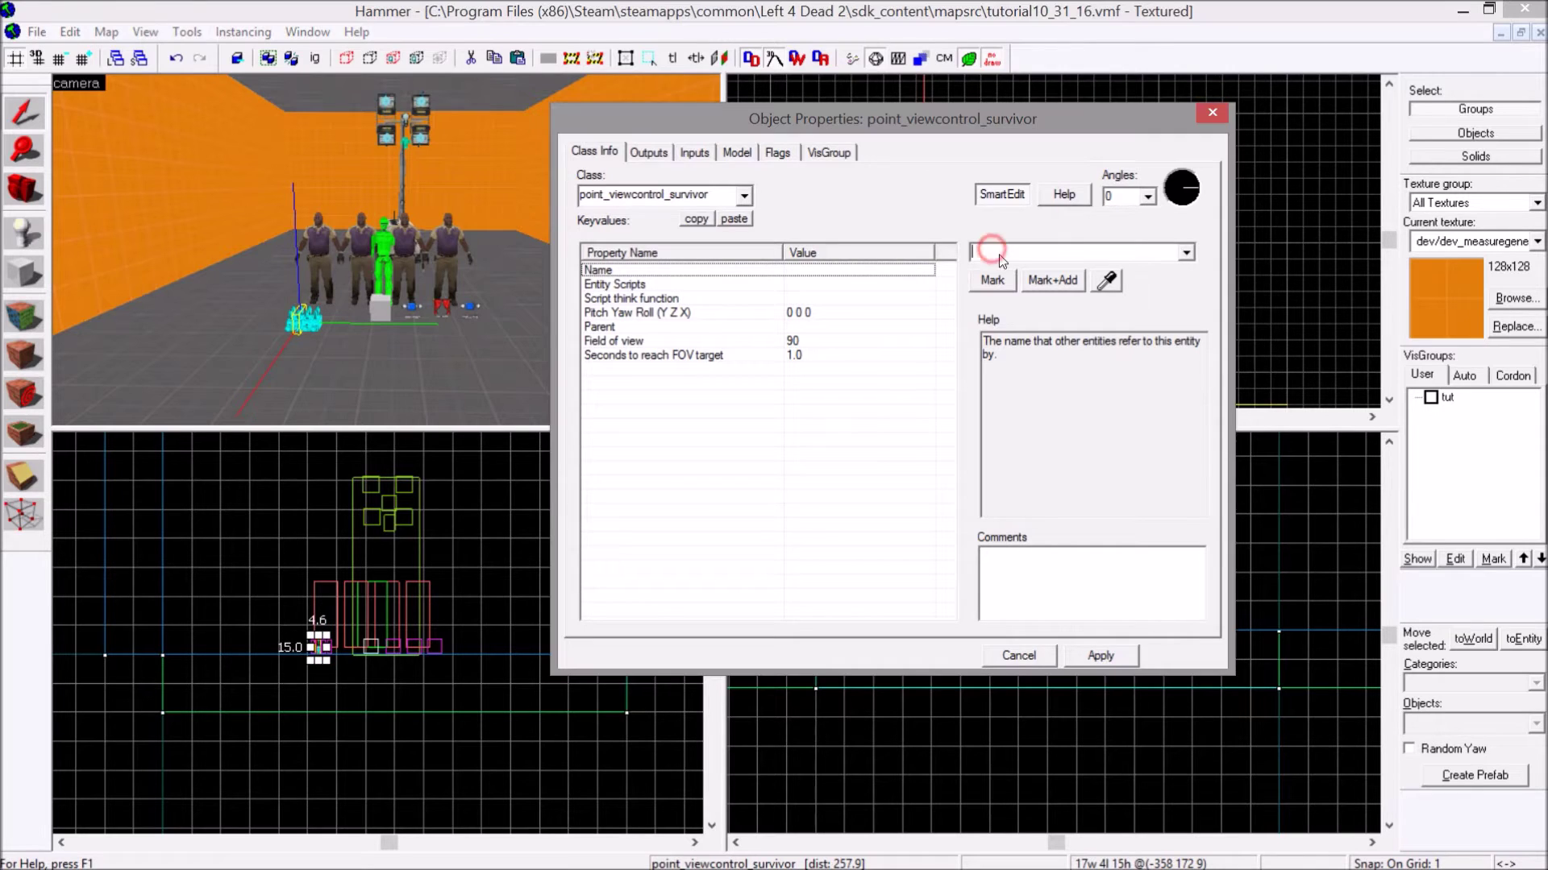
{"action": "type", "text": "Ellis"}
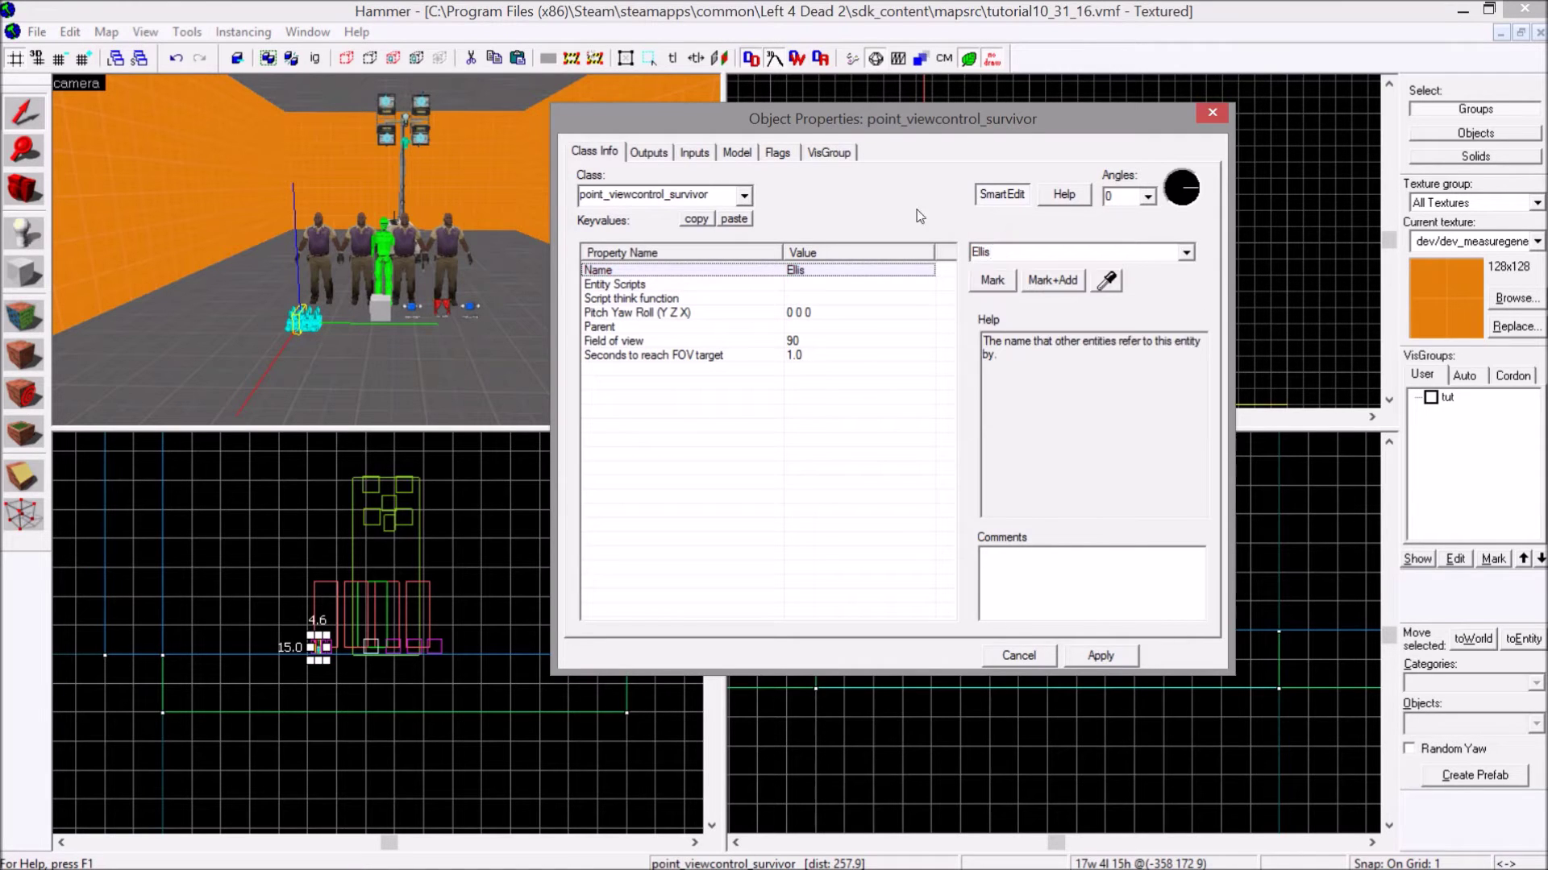
- Name the last point_viewcontrol_survivor, at the outer end of the row beside the Ellis camera, "Rochelle"
{"action": "left_click", "coordinate": [288, 322]}
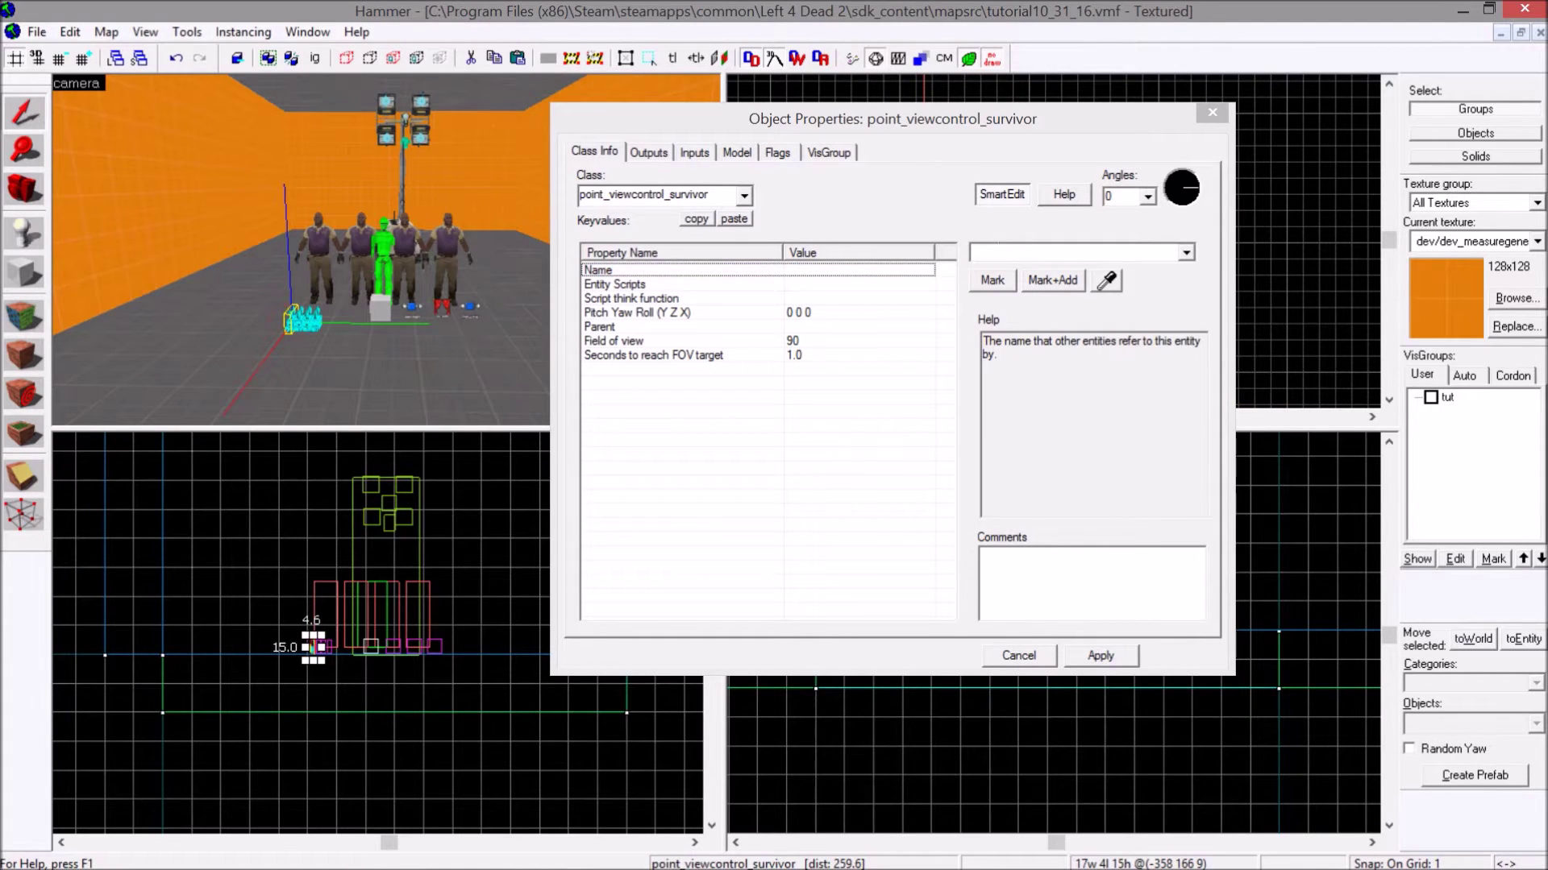
{"action": "left_click", "coordinate": [1003, 251]}
{"action": "type", "text": "Rochel"}
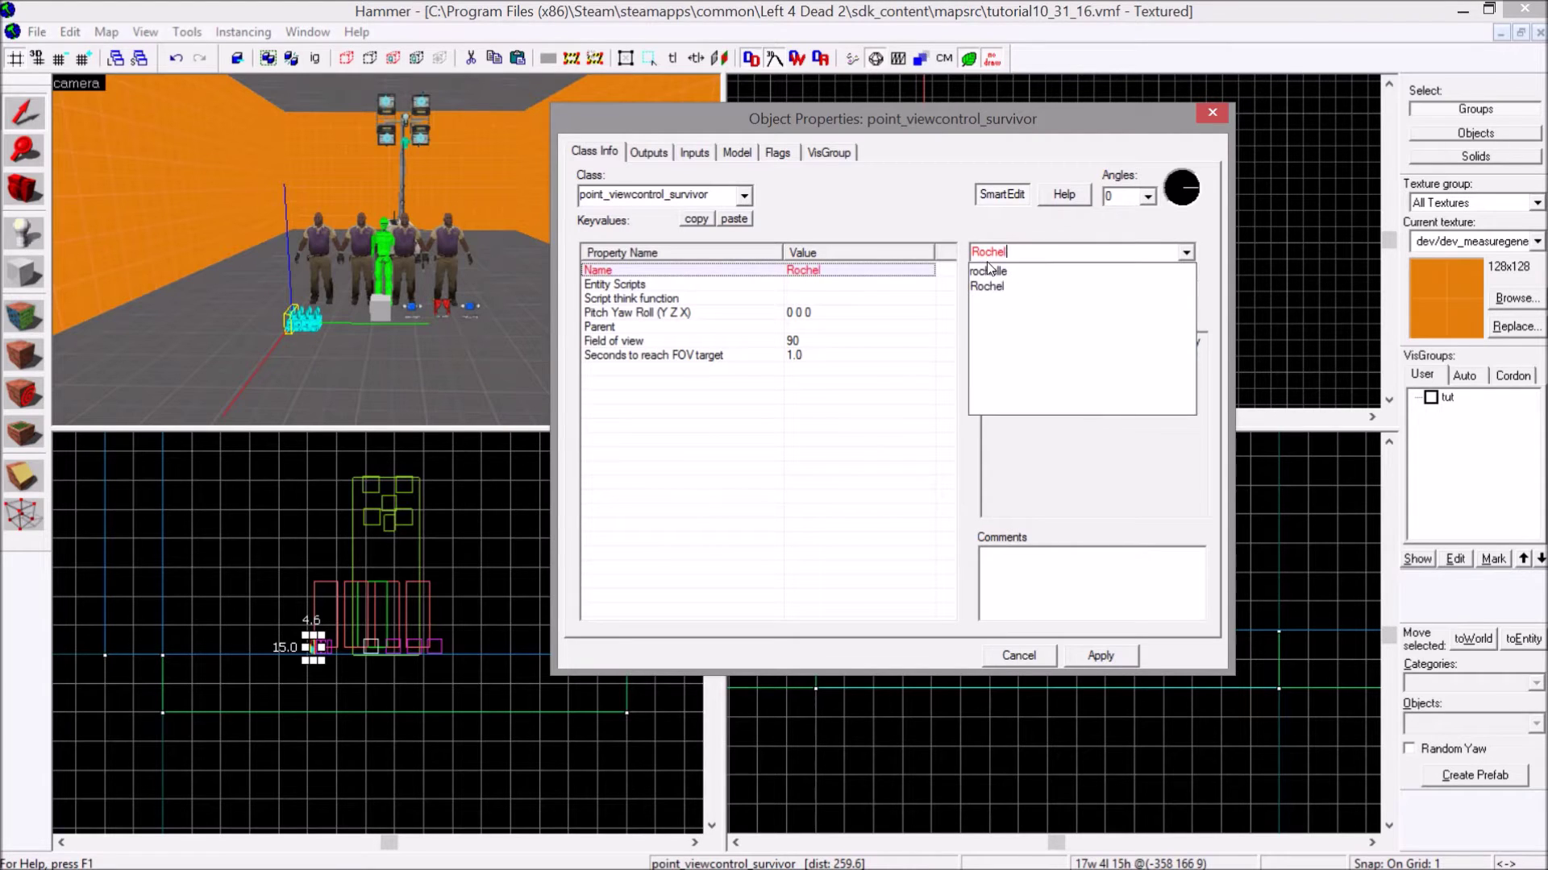
{"action": "type", "text": "le"}
{"action": "key", "text": "Return"}
{"action": "left_click", "coordinate": [1096, 655]}
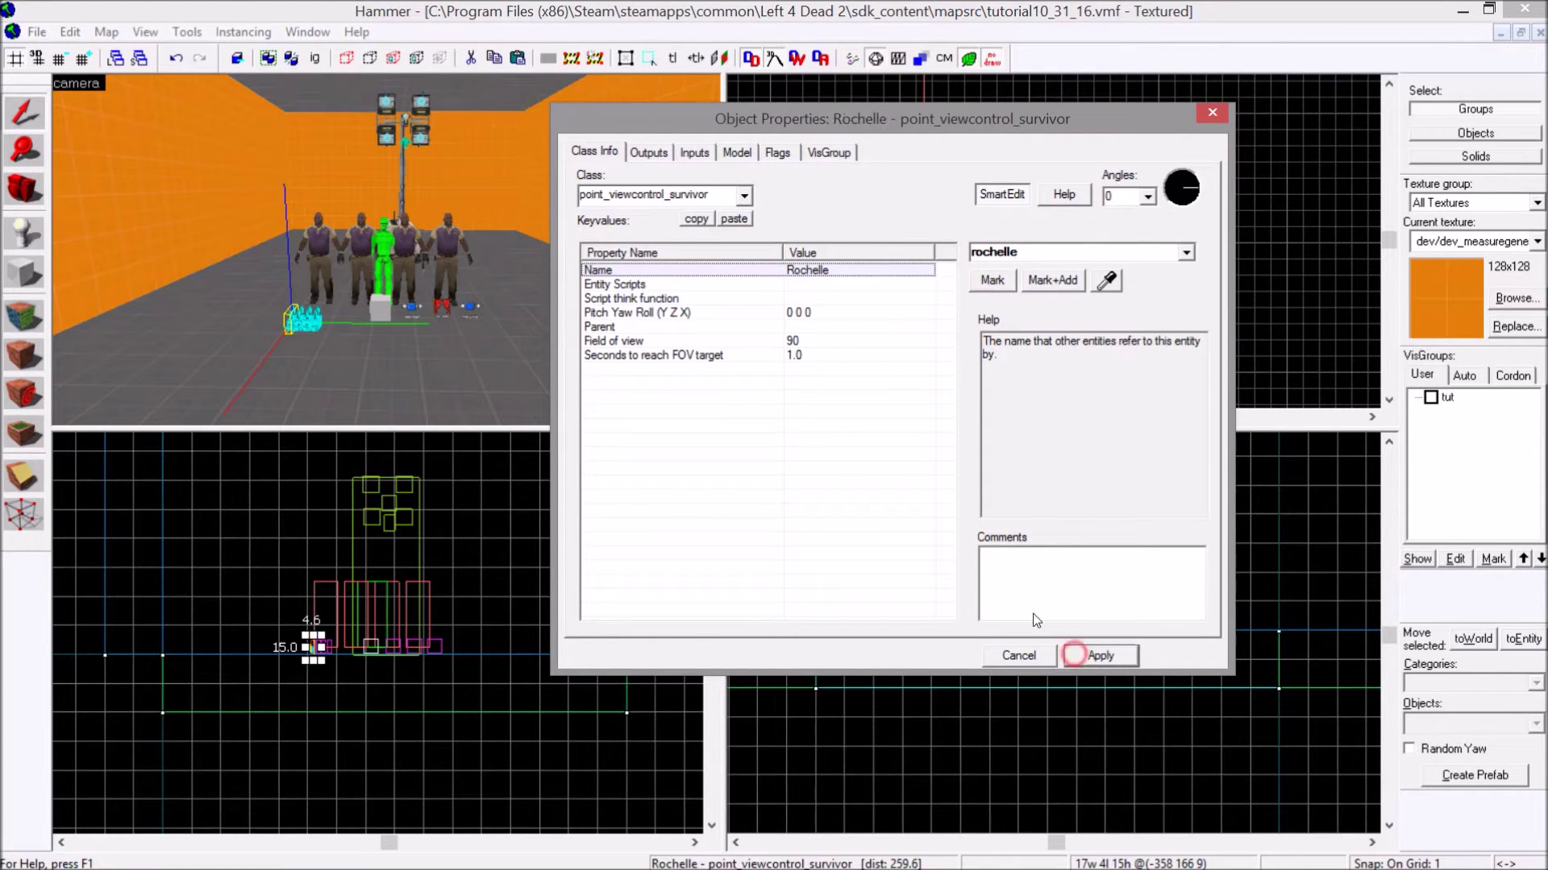
- Check the names of the info_survivor_position entities and rename the Rochelle point_viewcontrol_survivor "rochellecam"
{"action": "left_click", "coordinate": [335, 245]}
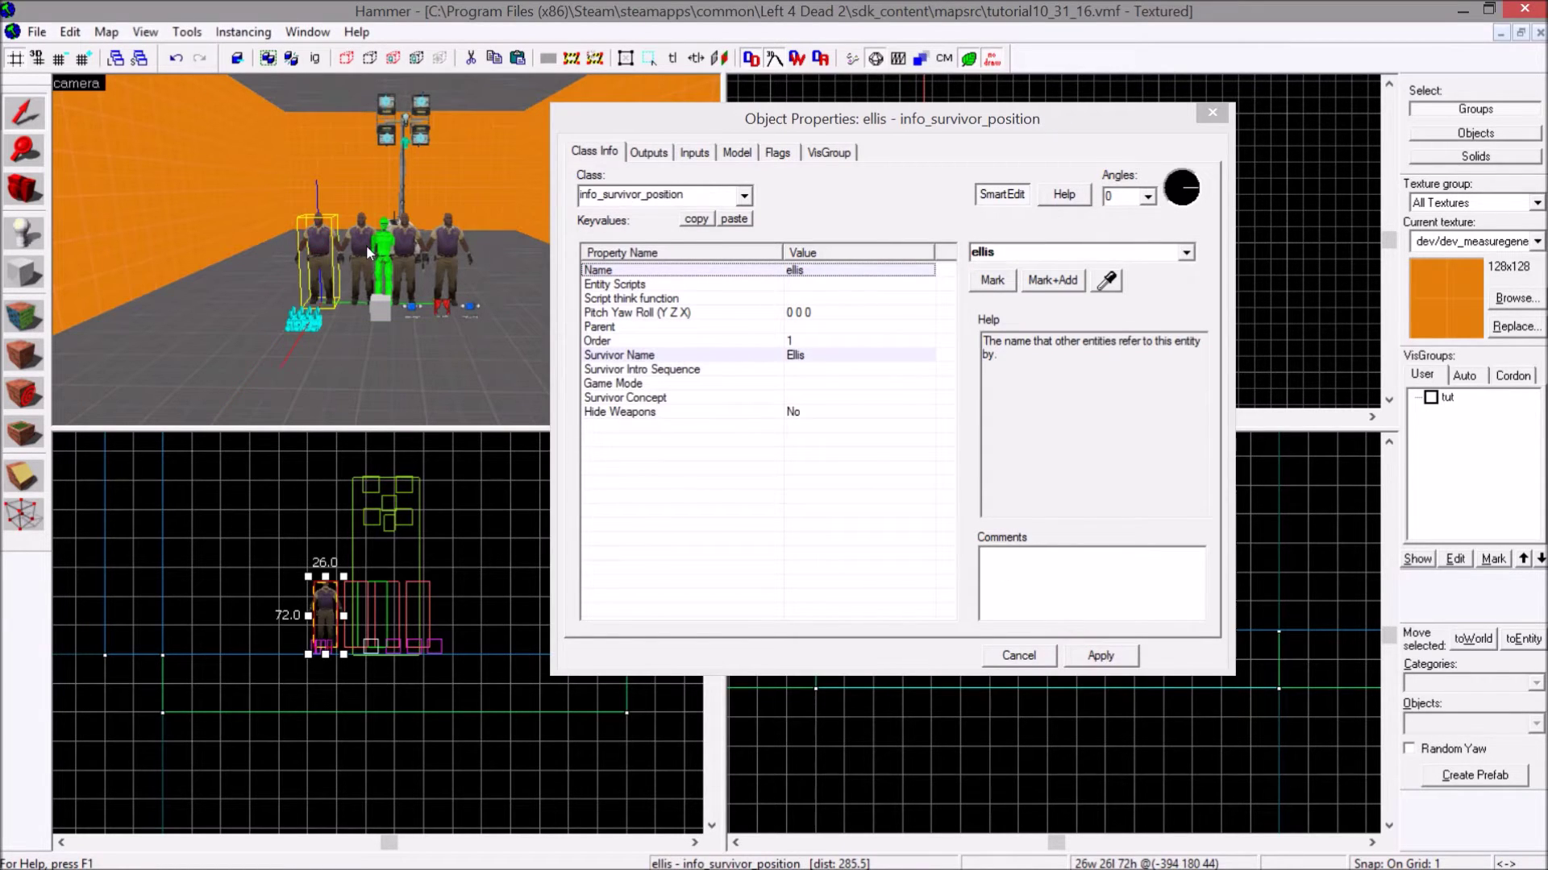
{"action": "left_click", "coordinate": [367, 253]}
{"action": "left_click", "coordinate": [405, 243]}
{"action": "left_click", "coordinate": [423, 248]}
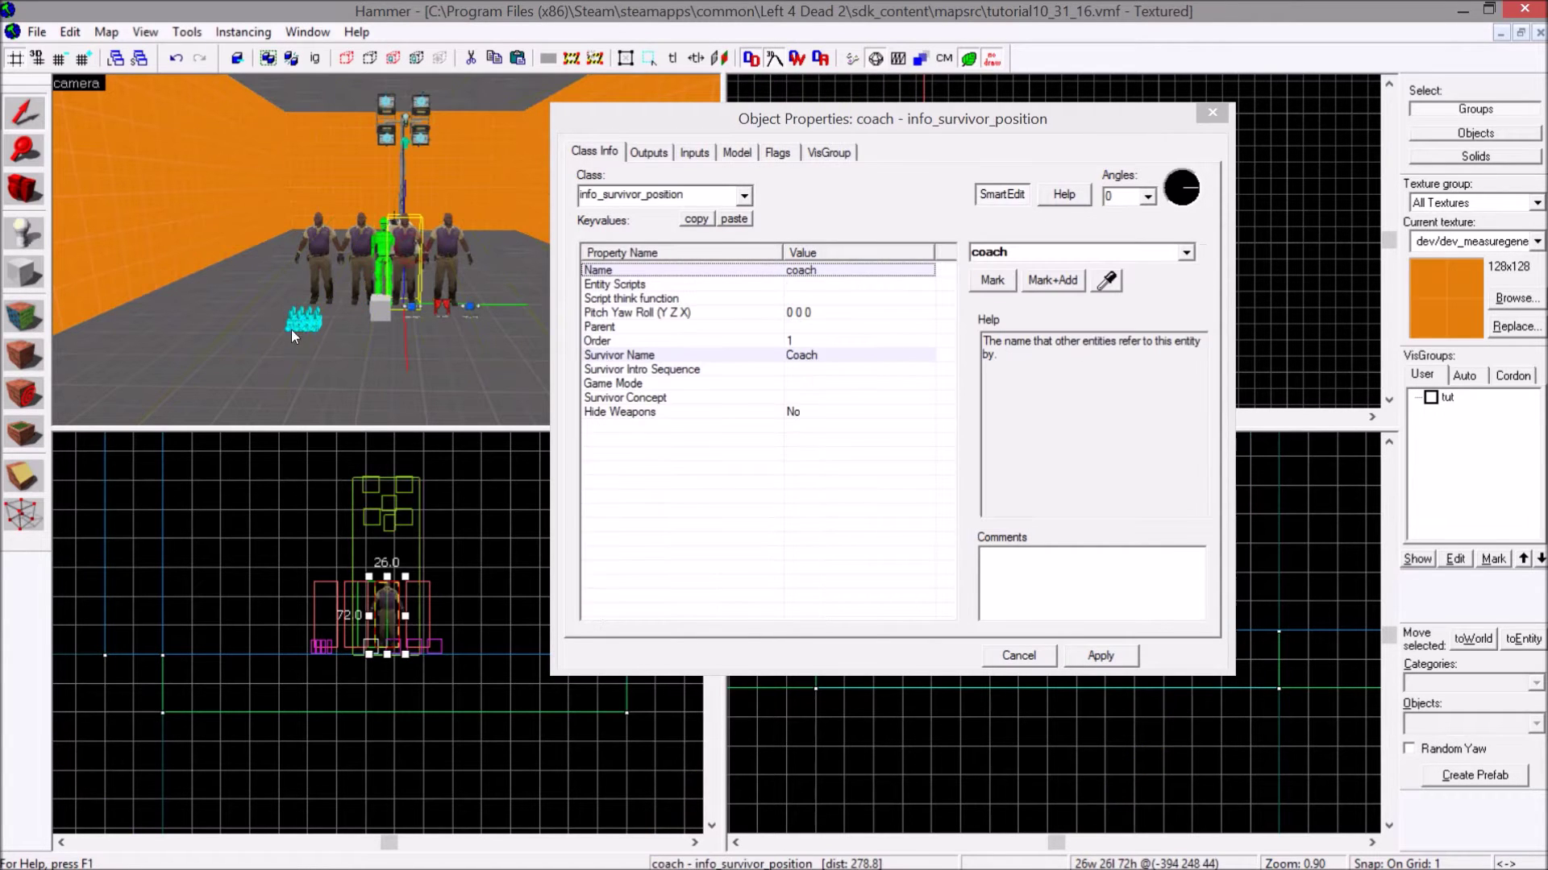
{"action": "left_click", "coordinate": [294, 328]}
{"action": "left_click", "coordinate": [292, 325]}
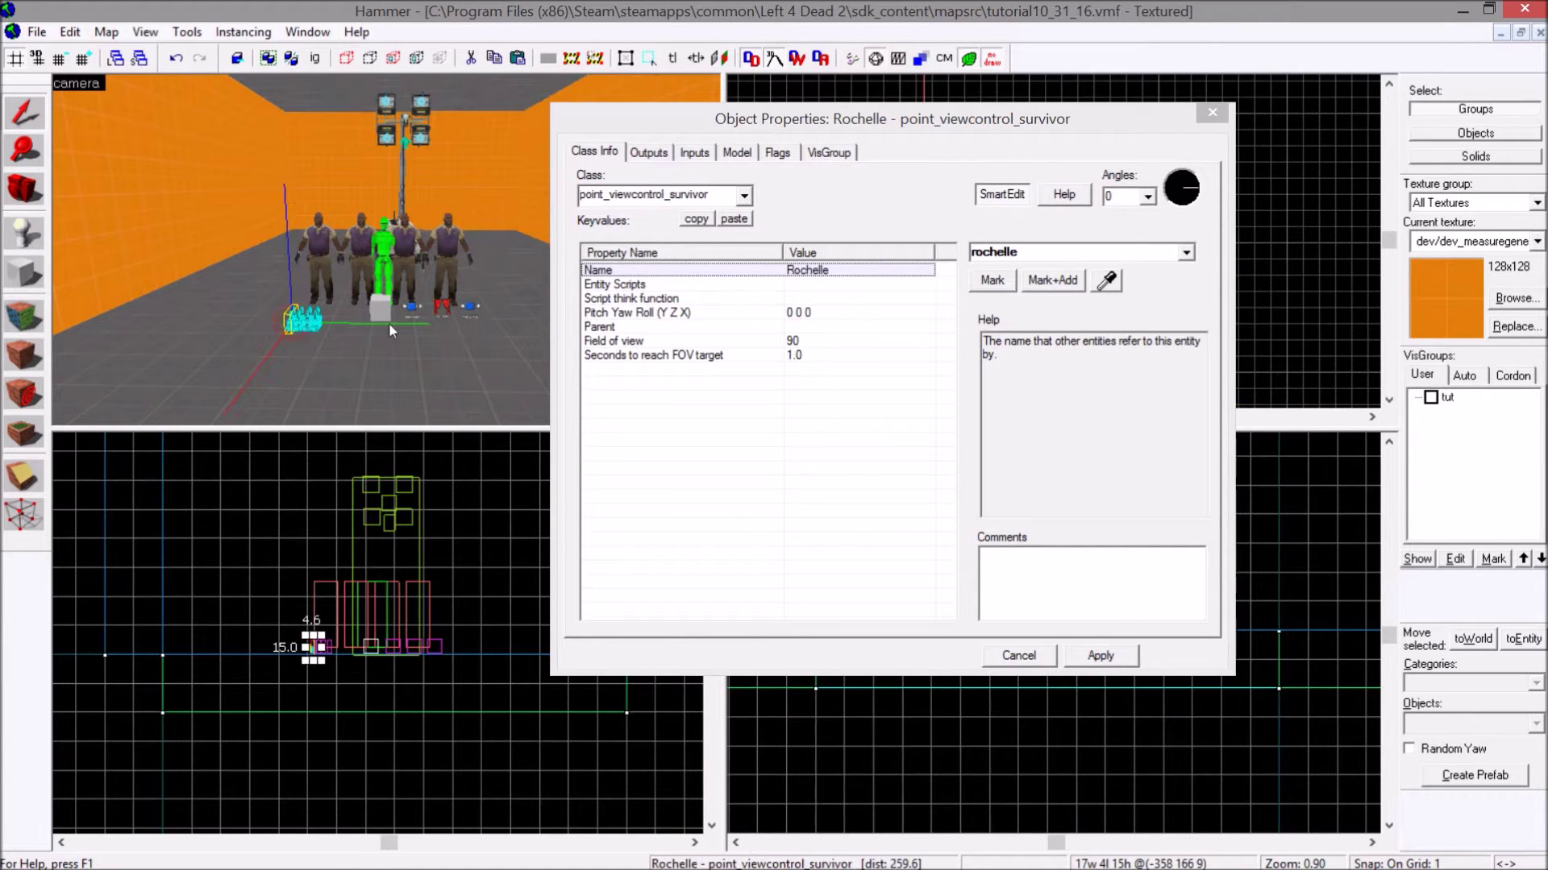
{"action": "left_click", "coordinate": [1080, 252]}
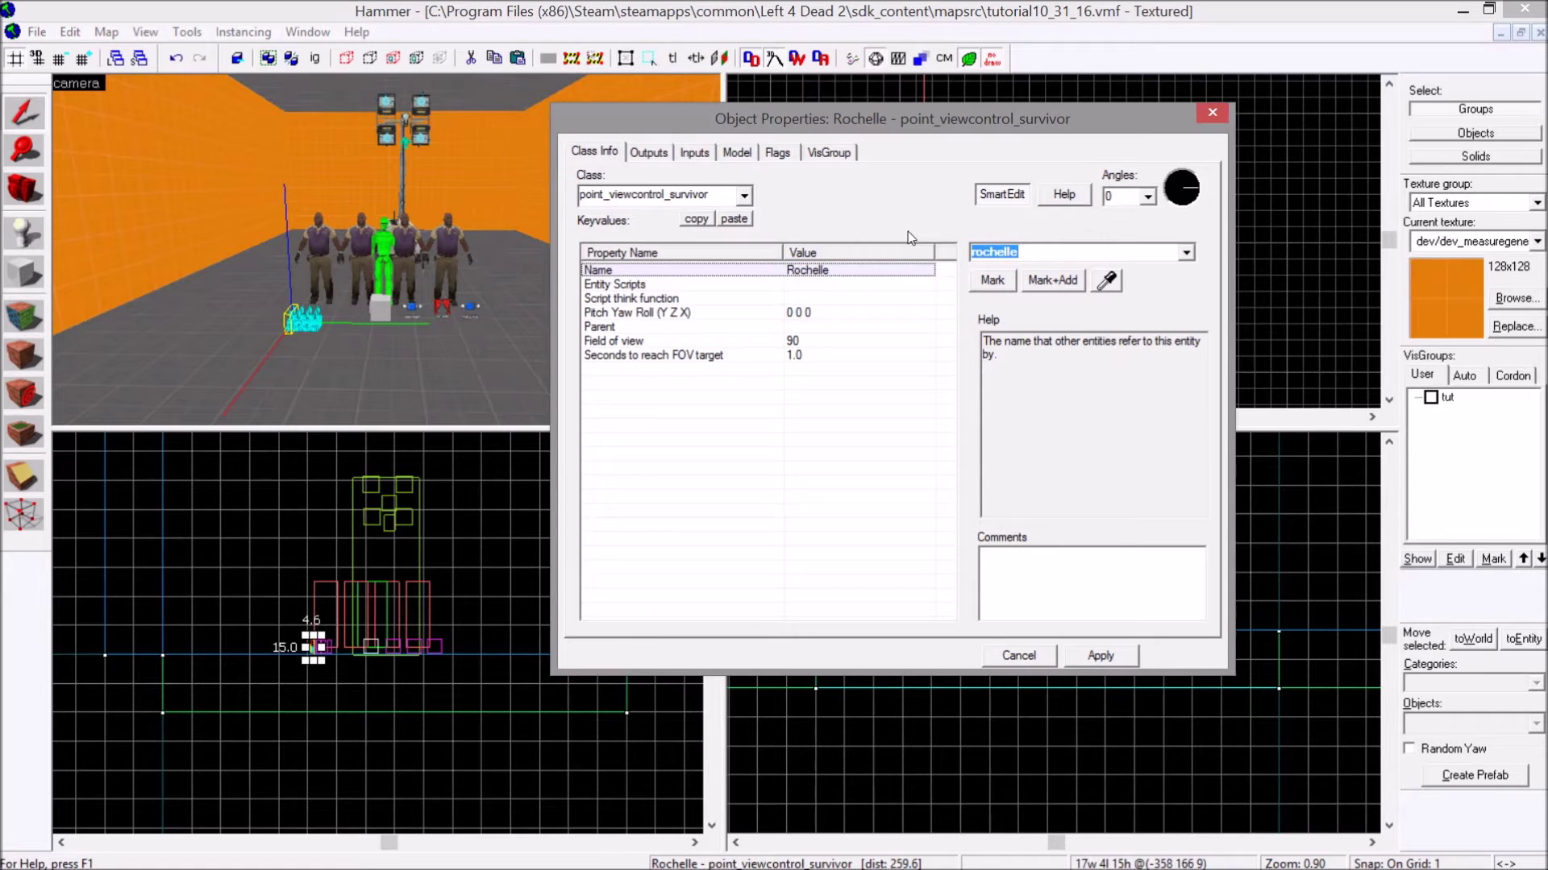
{"action": "type", "text": "rochellecam"}
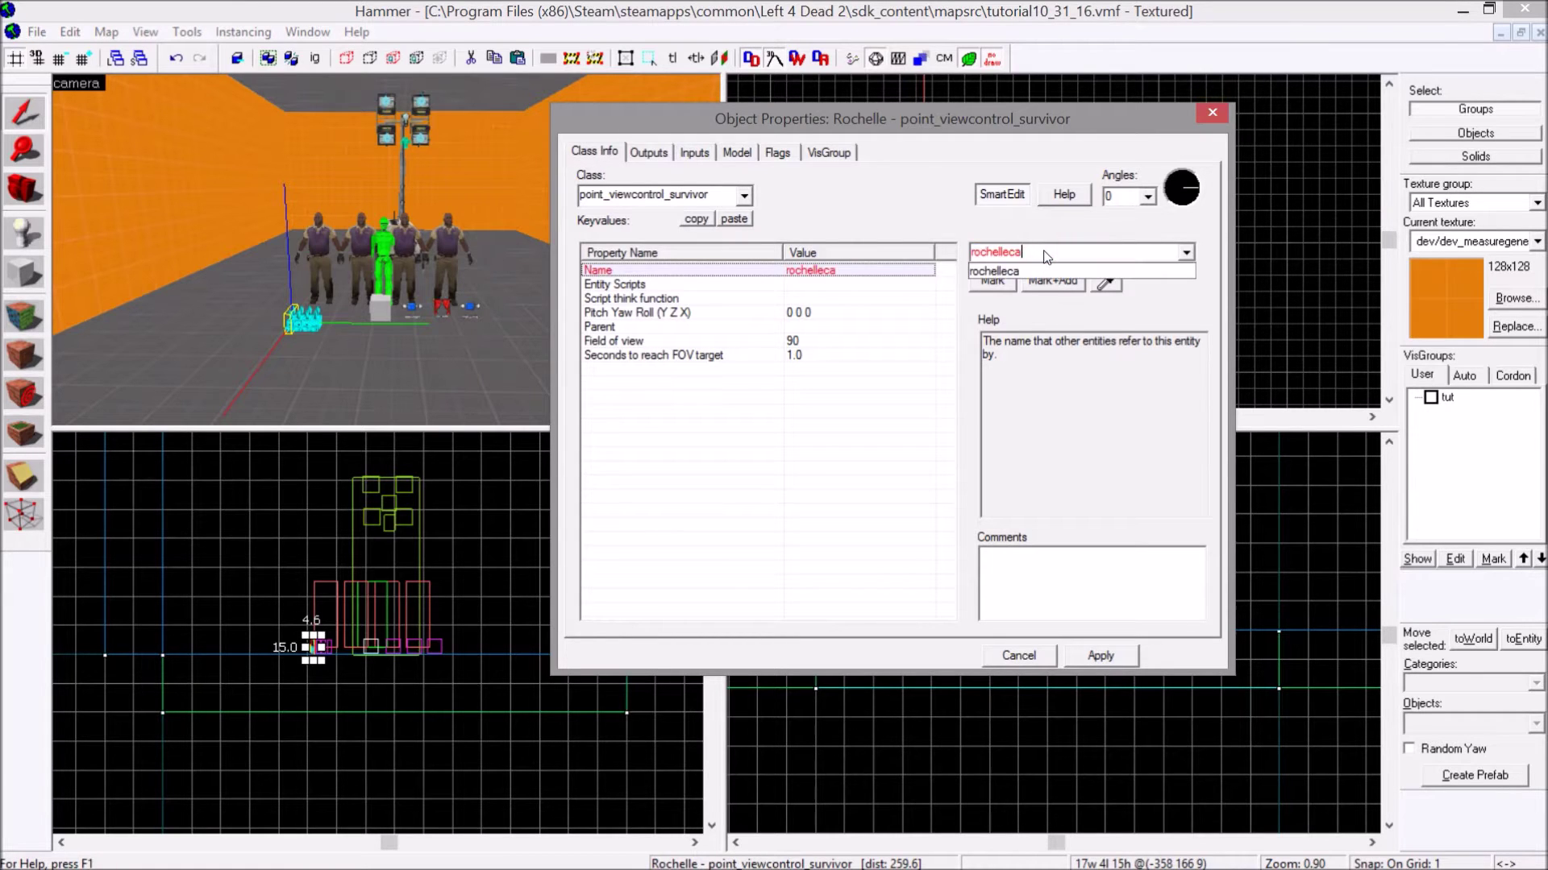
- Rename the Ellis point_viewcontrol_survivor "elliscam"
{"action": "left_click", "coordinate": [302, 314]}
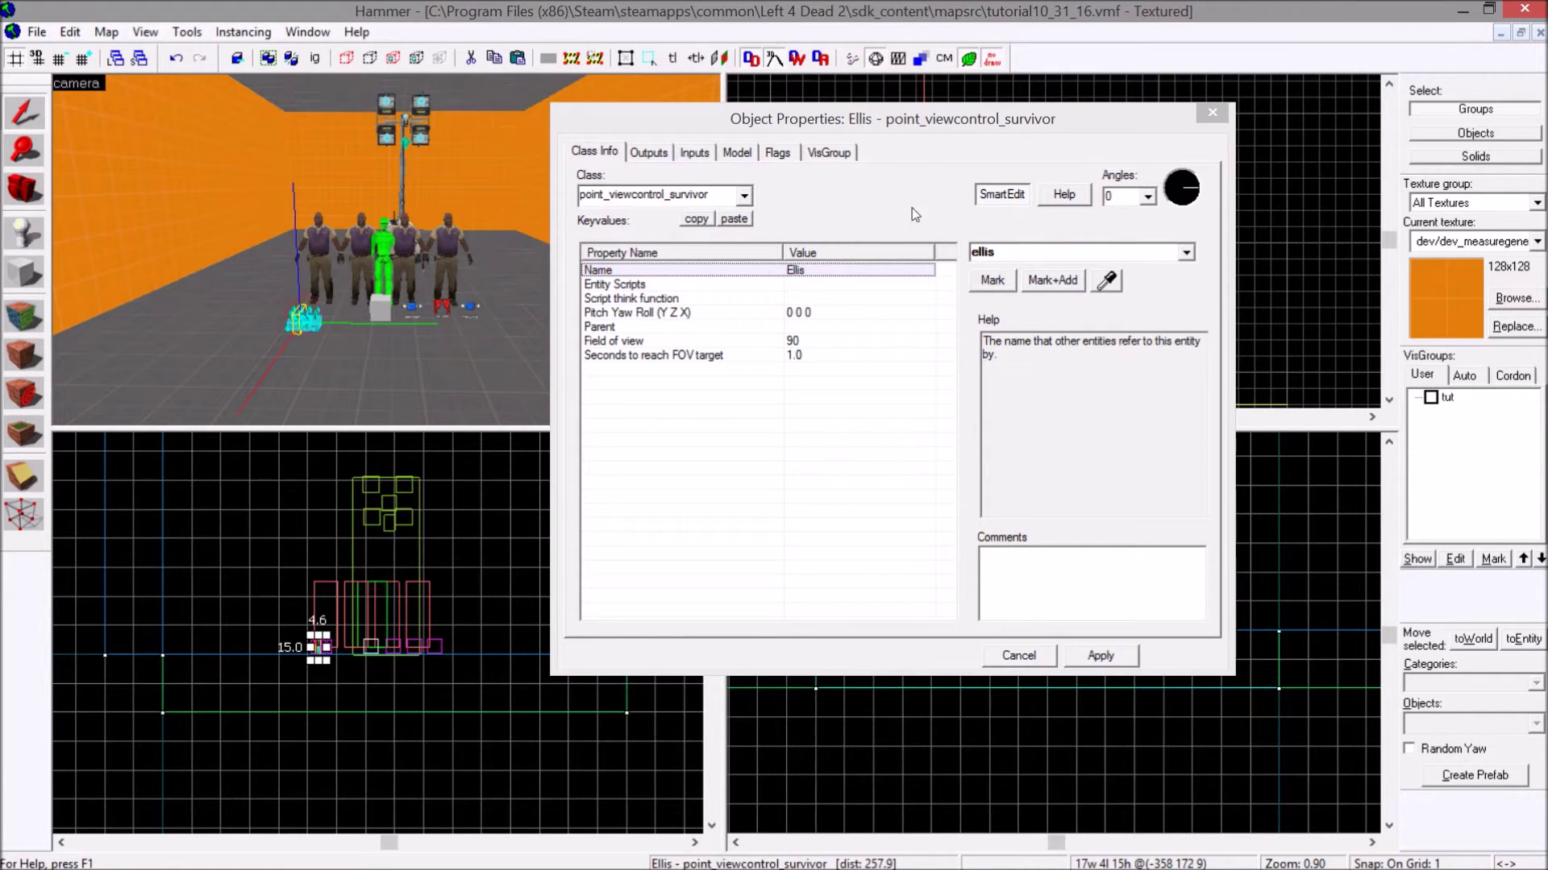
{"action": "left_click", "coordinate": [1024, 252]}
{"action": "type", "text": "elliscam"}
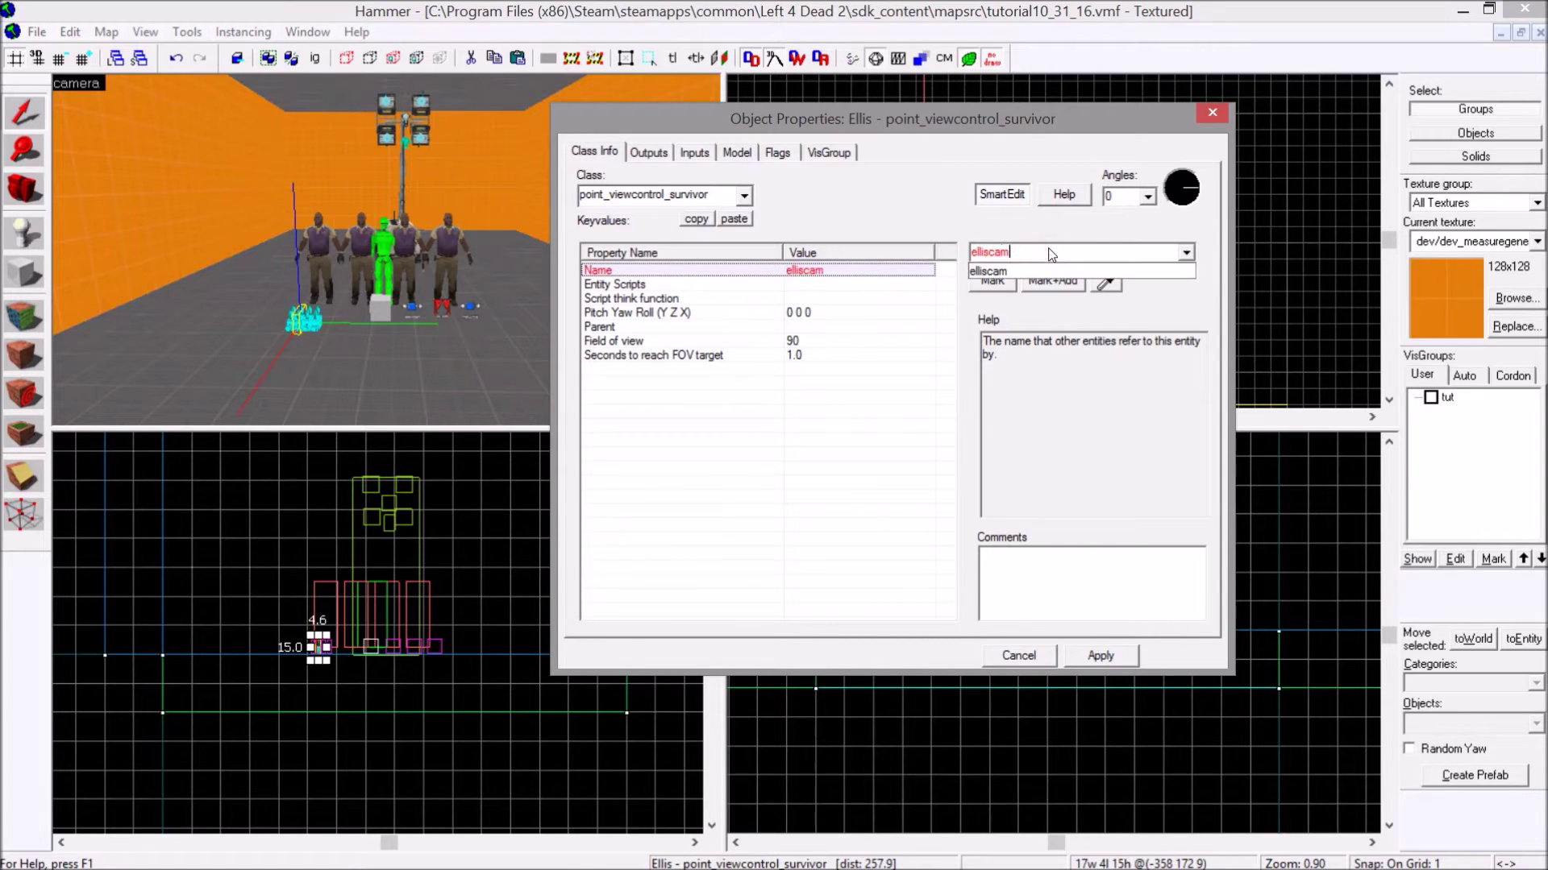
- Rename the Coach point_viewcontrol_survivor "coachcam"
{"action": "left_click", "coordinate": [453, 260]}
{"action": "left_click", "coordinate": [303, 321]}
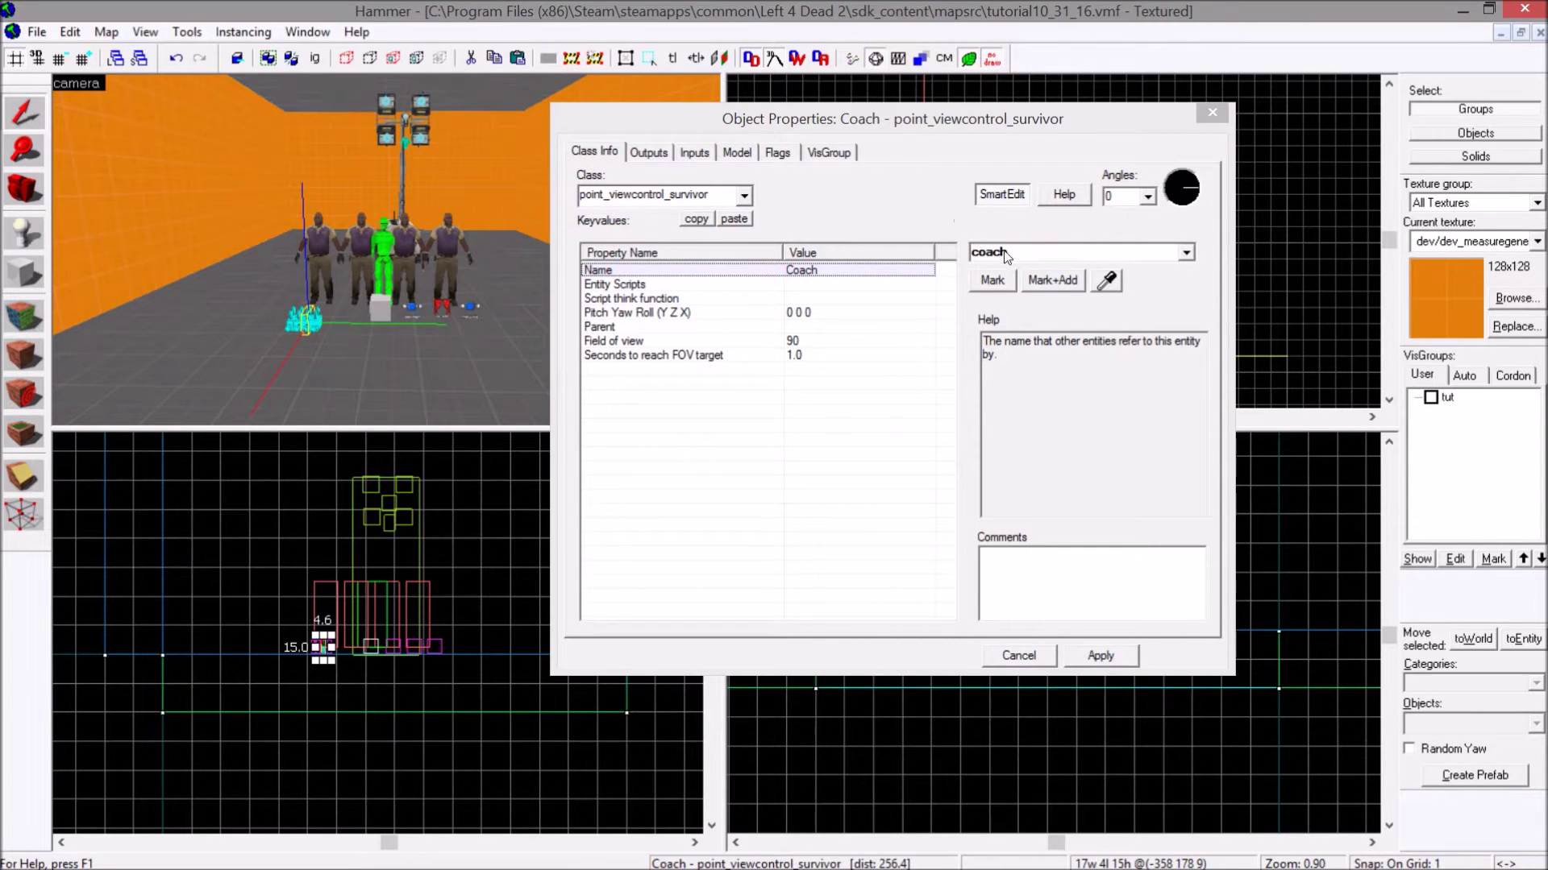
{"action": "left_click", "coordinate": [1040, 252]}
{"action": "type", "text": "coachcam"}
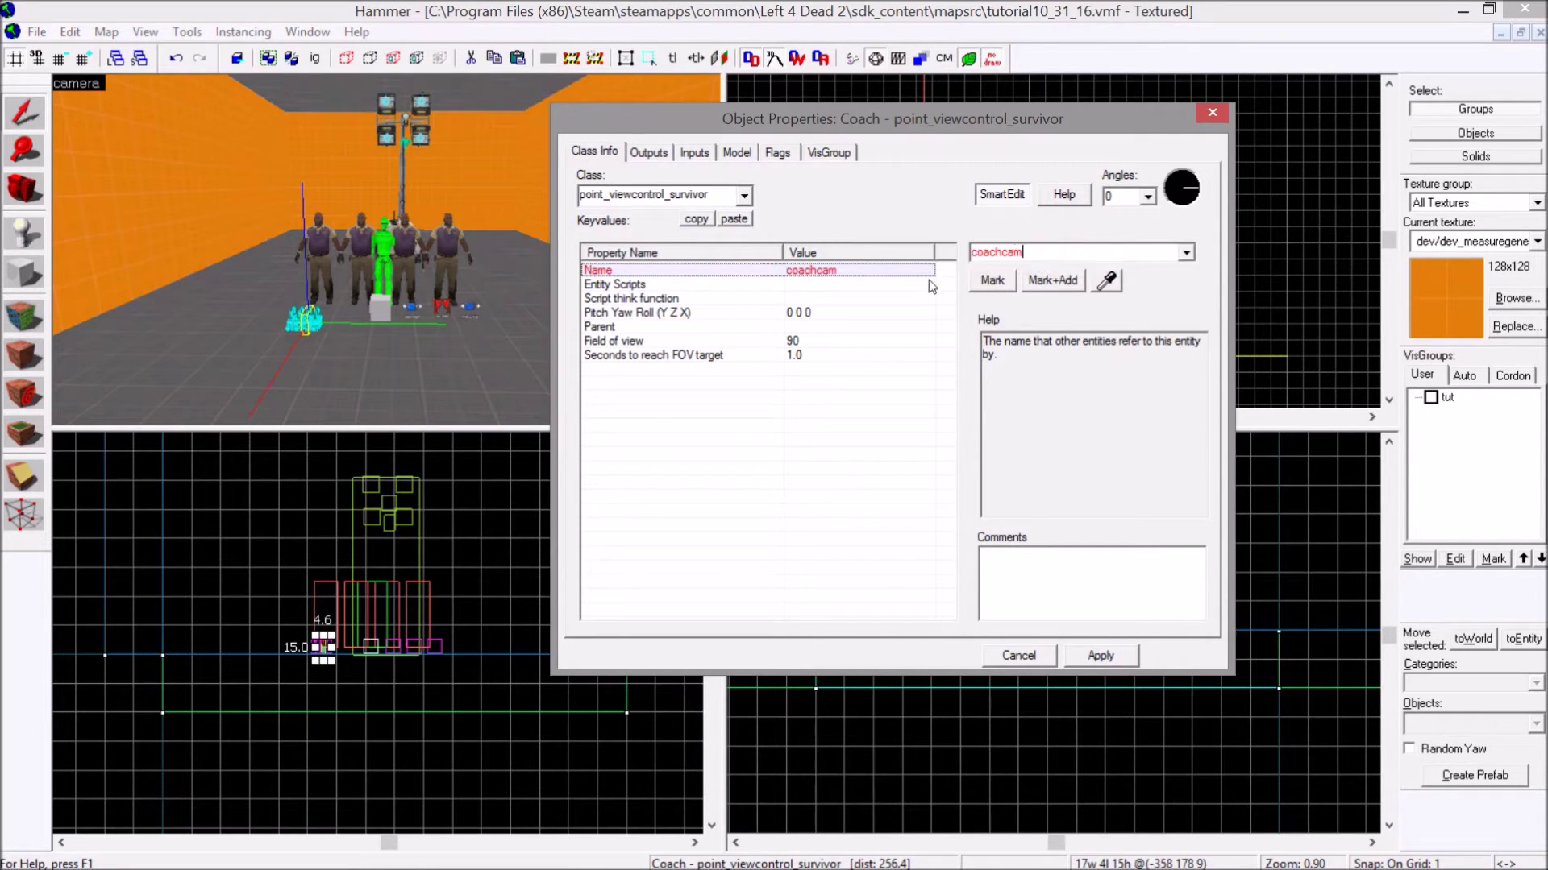
- Rename the Nick point_viewcontrol_survivor "nickcam" and apply the change
{"action": "left_click", "coordinate": [307, 335]}
{"action": "left_click", "coordinate": [320, 328]}
{"action": "left_click", "coordinate": [1048, 251]}
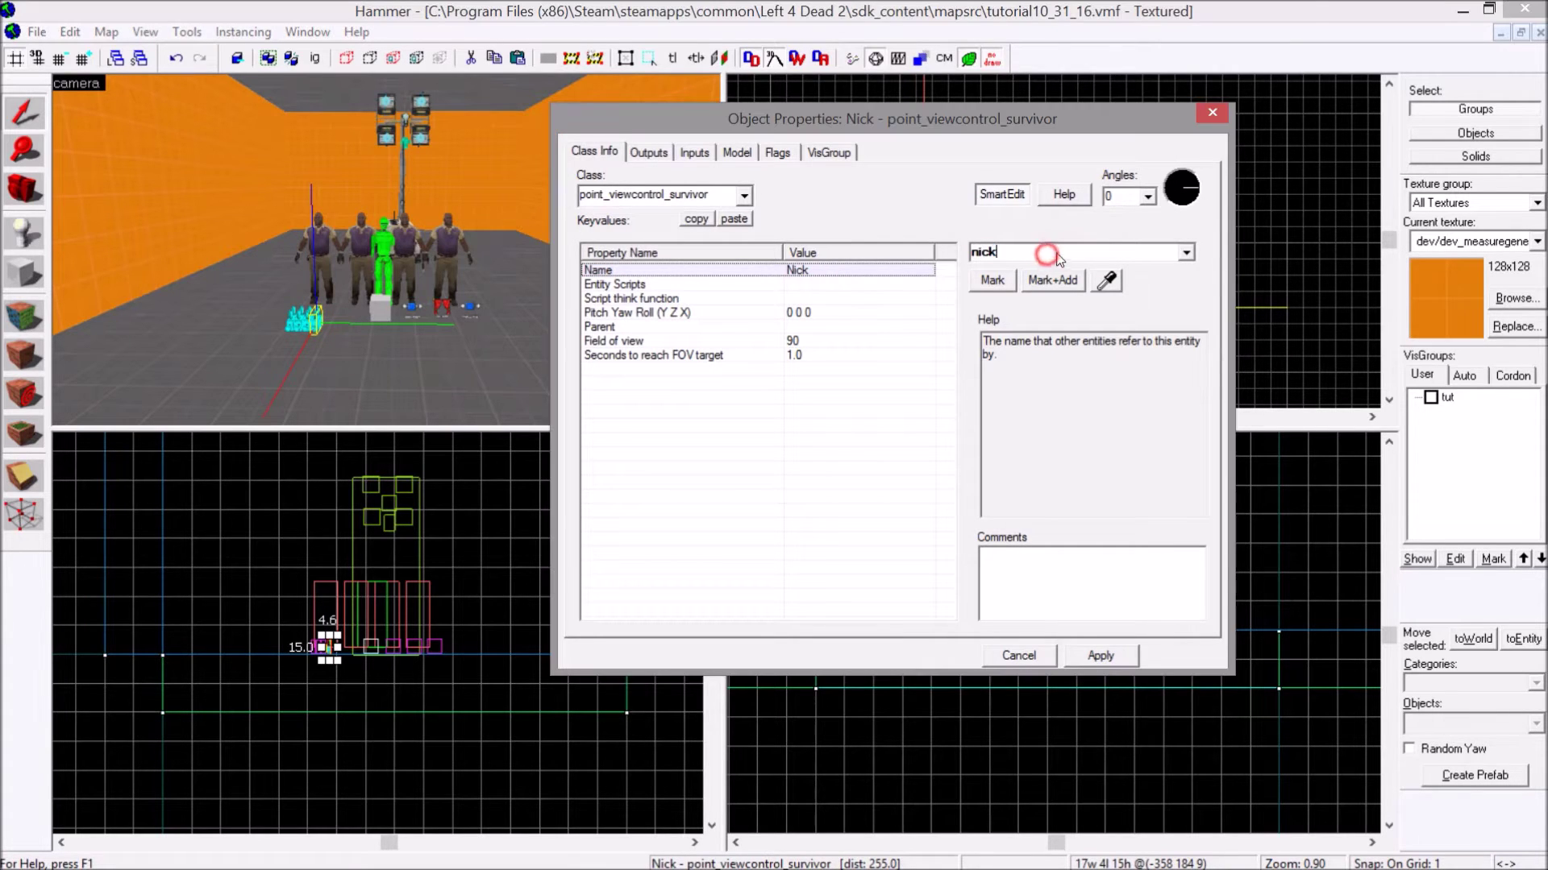
{"action": "type", "text": "nickcam"}
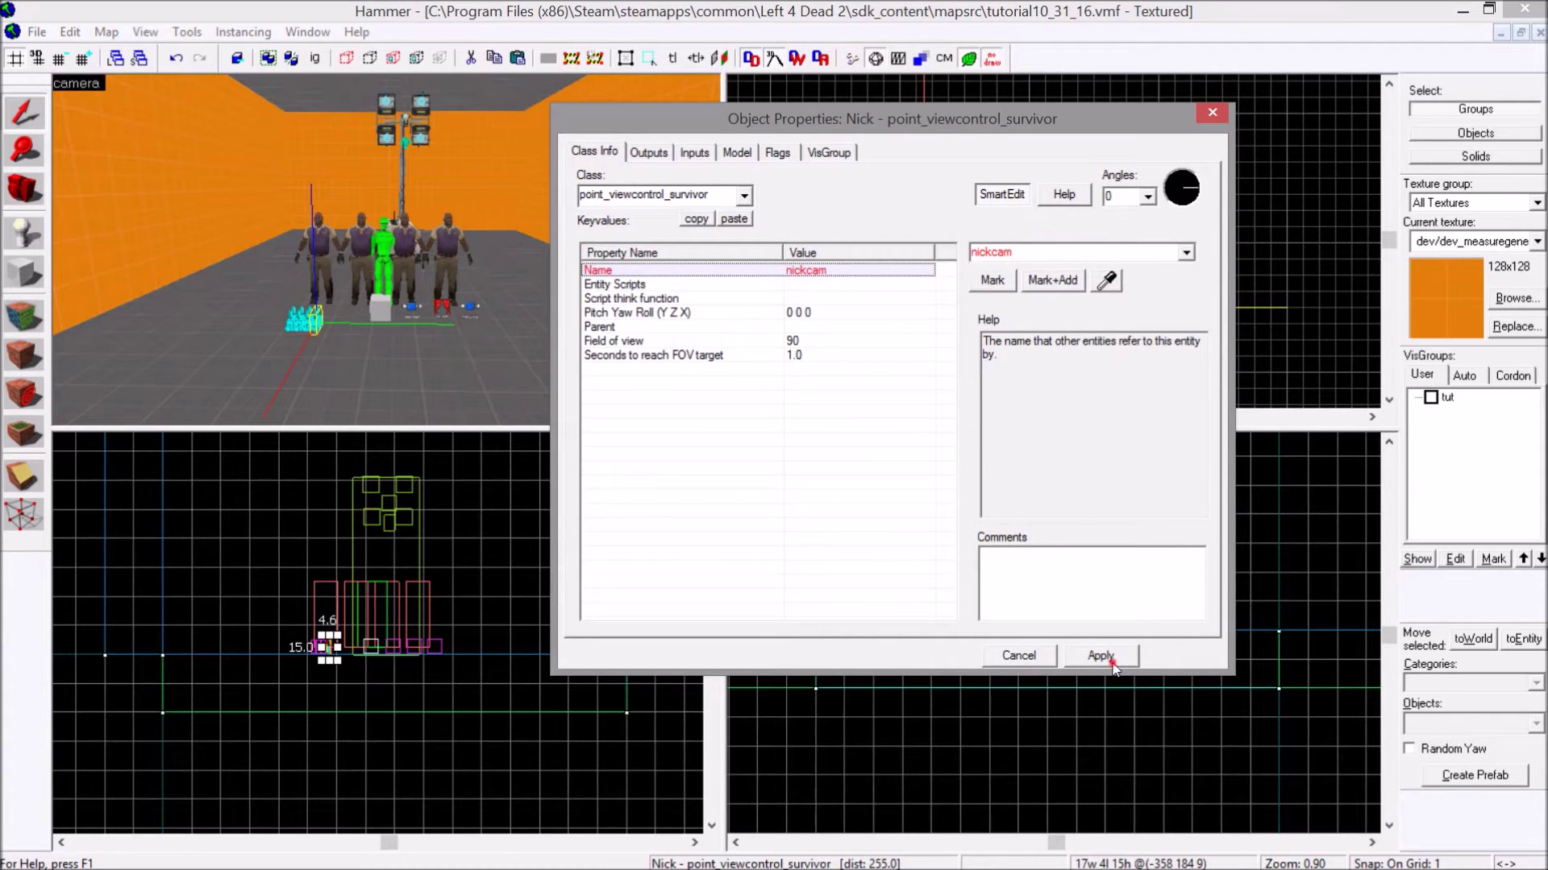
{"action": "left_click", "coordinate": [1101, 655]}
- Set the field of view of the nickcam point_viewcontrol_survivor to 40
{"action": "left_click", "coordinate": [643, 342]}
{"action": "double_click", "coordinate": [1008, 258]}
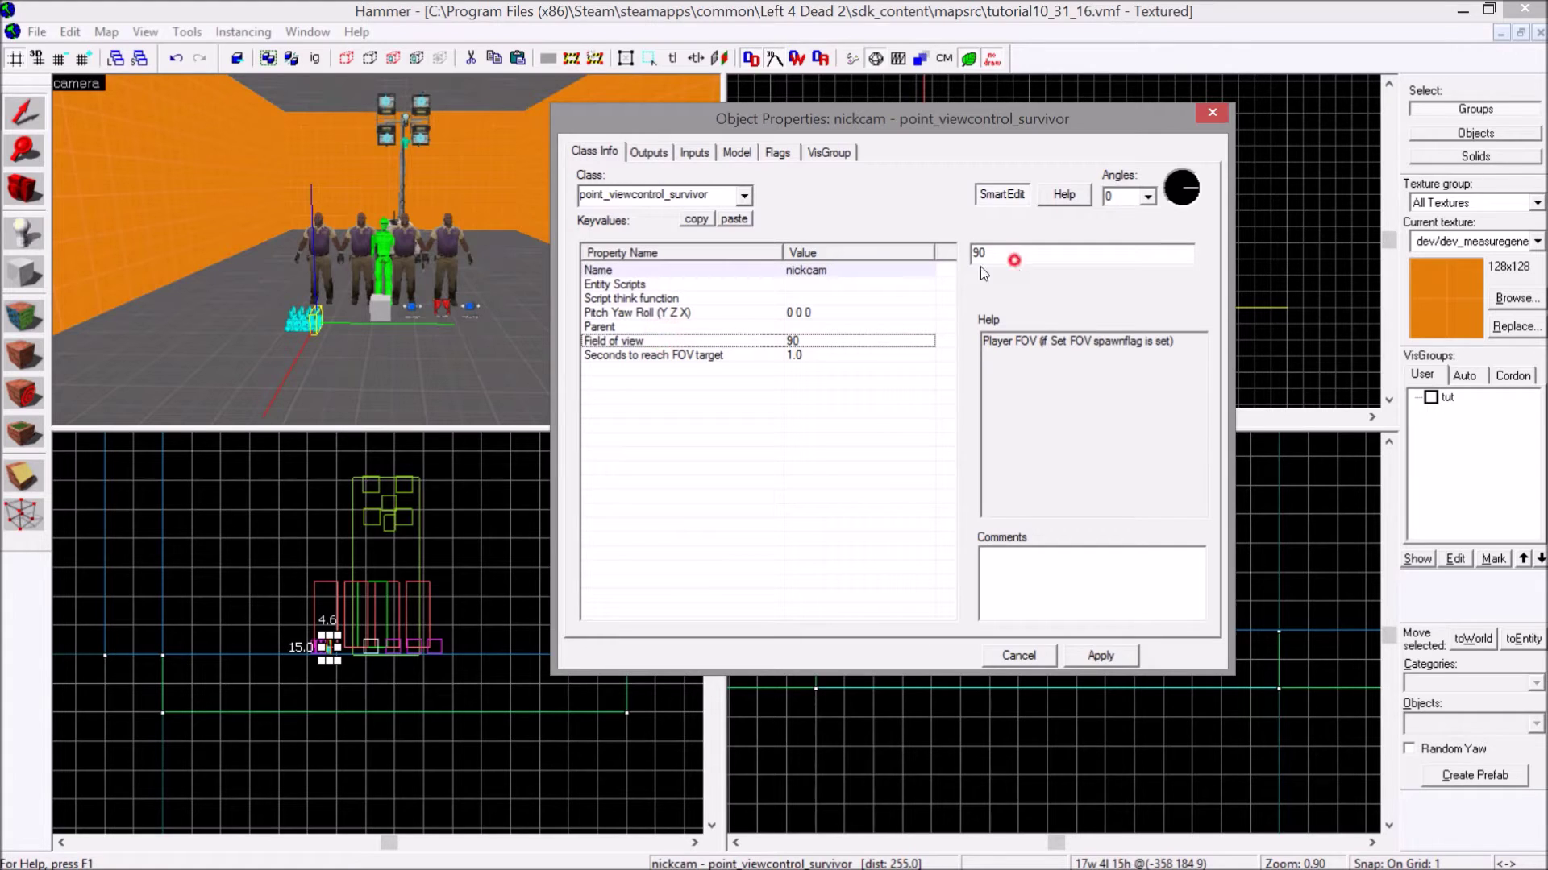
{"action": "type", "text": "40"}
{"action": "left_click", "coordinate": [389, 352]}
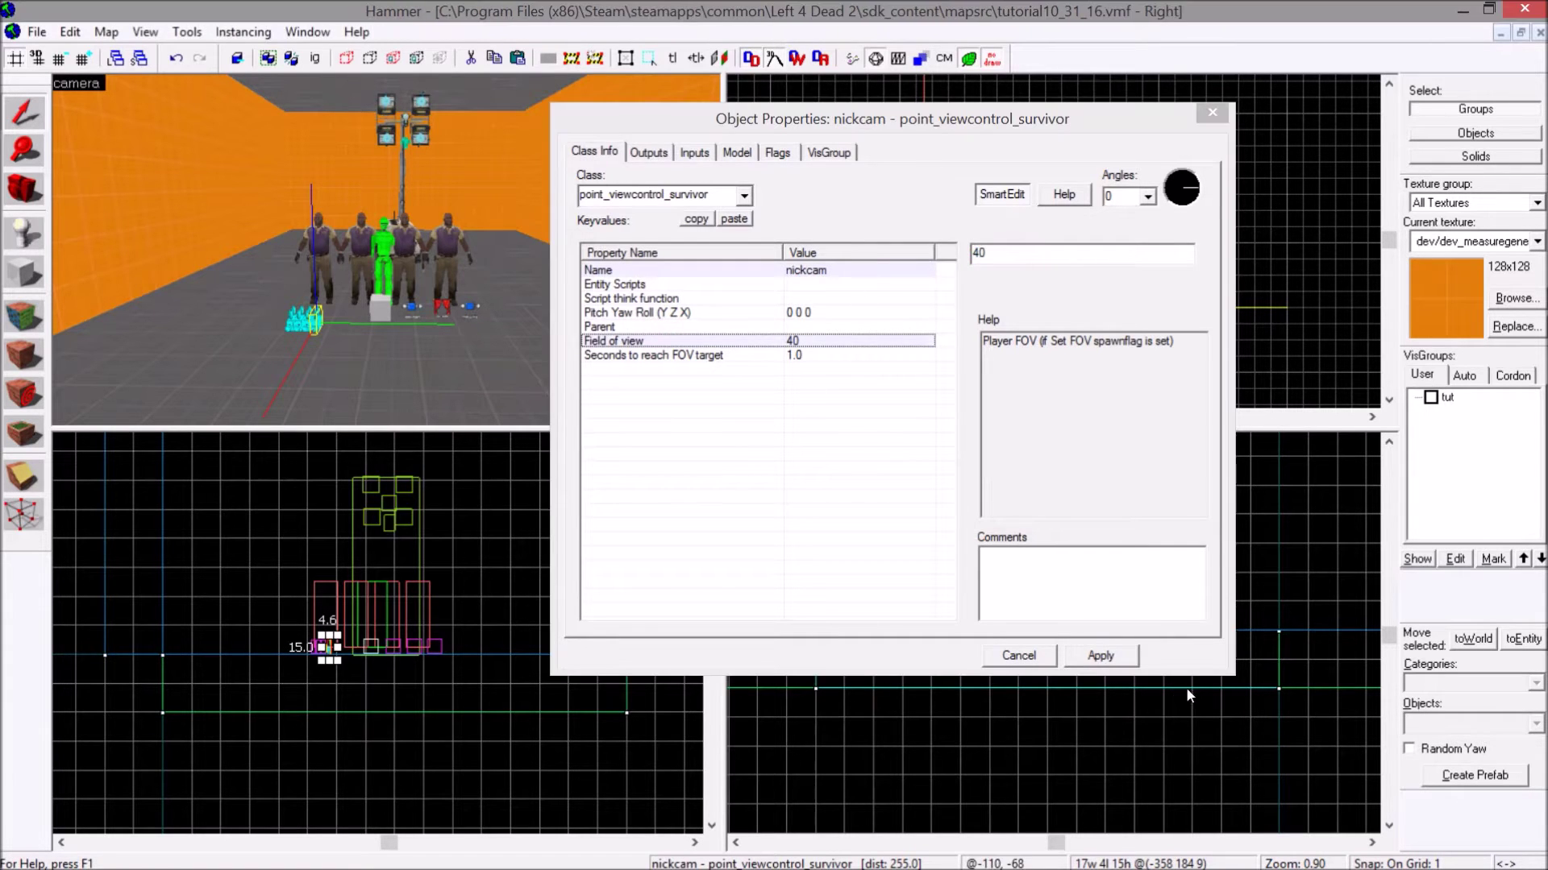
{"action": "left_click", "coordinate": [1115, 653]}
- Set the field of view of both the coachcam and elliscam entities to 40
{"action": "left_click", "coordinate": [311, 321]}
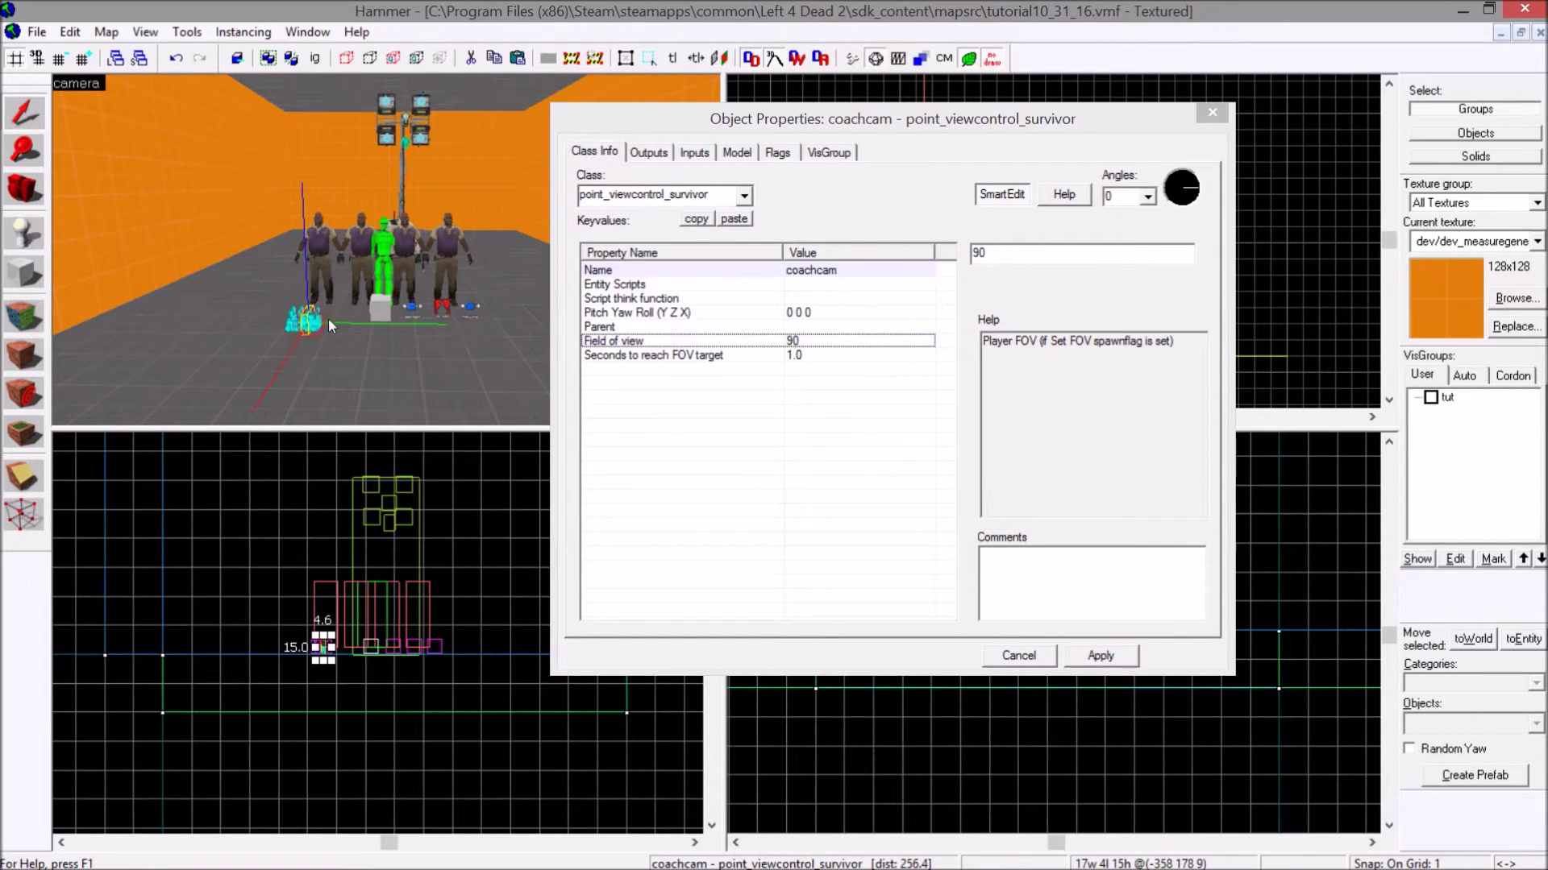
{"action": "left_click", "coordinate": [1047, 255]}
{"action": "left_click", "coordinate": [1104, 655]}
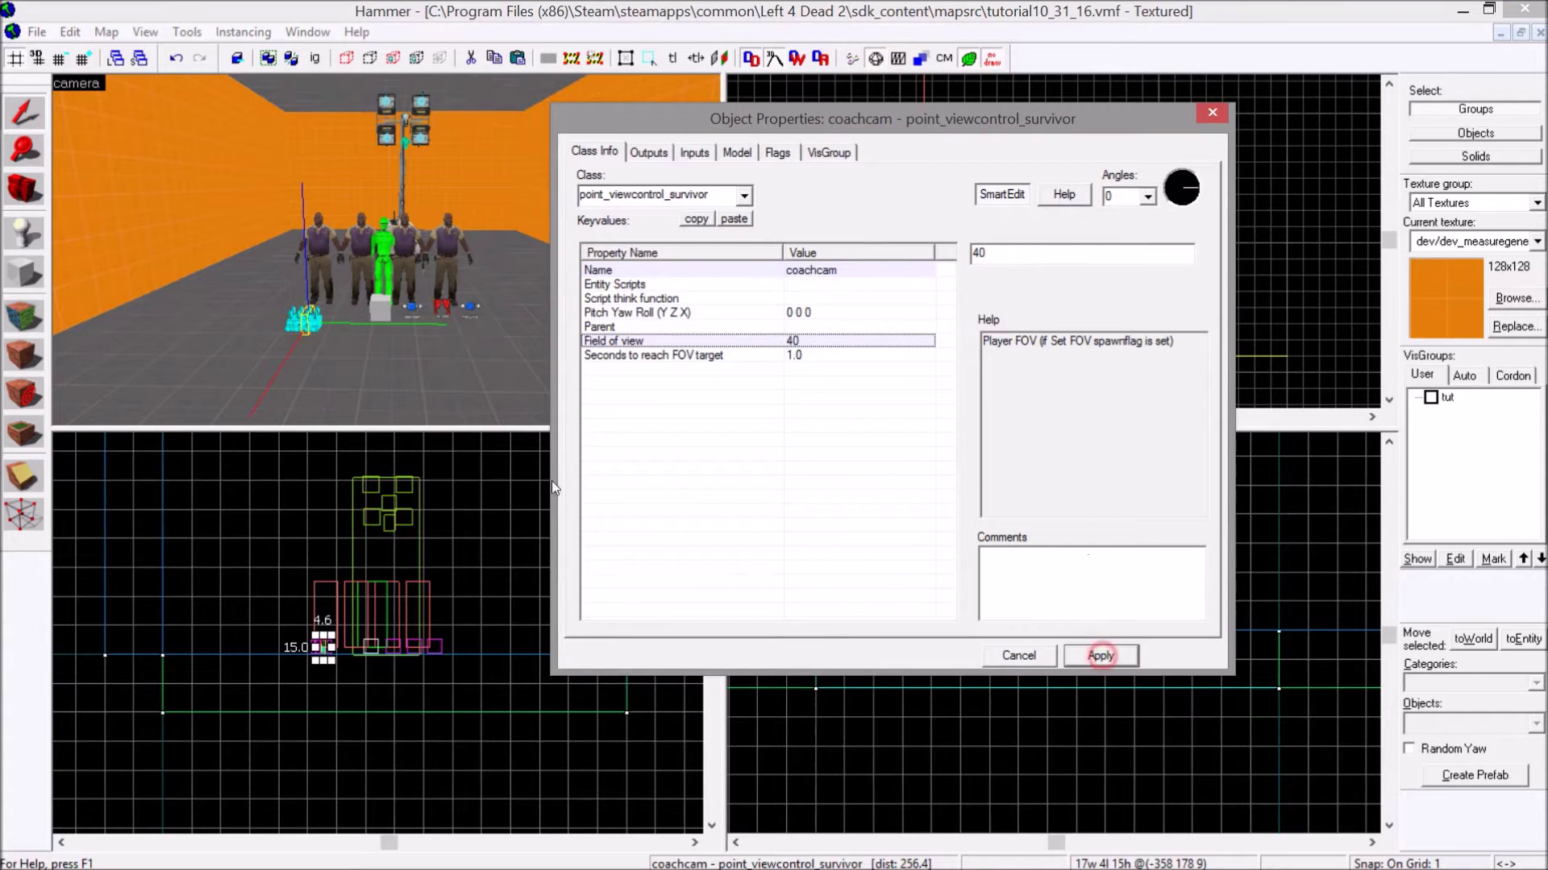
{"action": "left_click", "coordinate": [312, 327]}
{"action": "double_click", "coordinate": [1005, 254]}
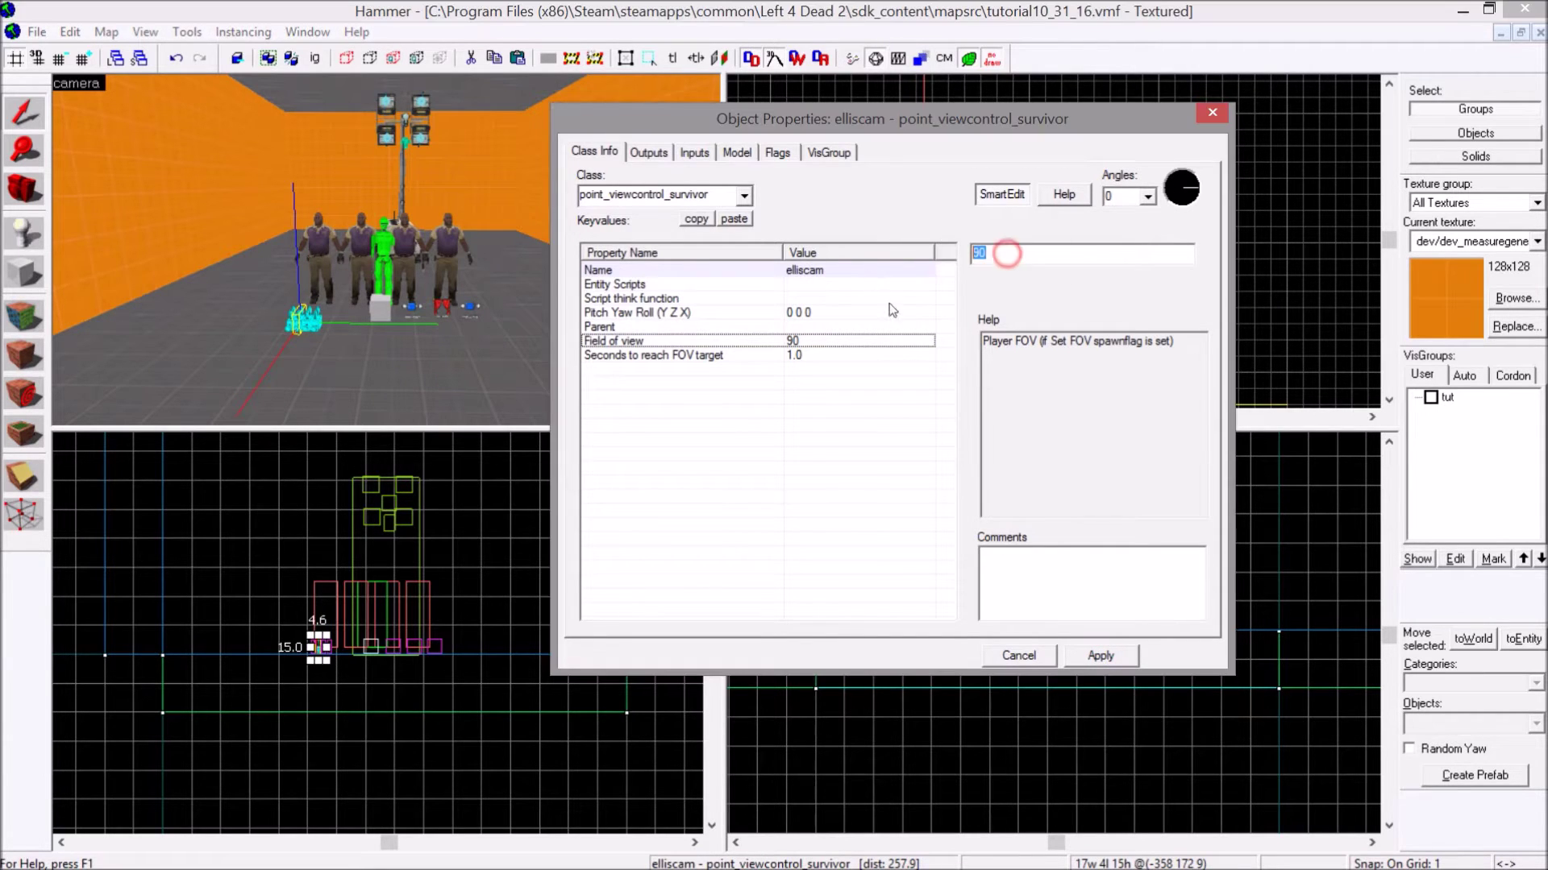
{"action": "type", "text": "40"}
{"action": "left_click", "coordinate": [1097, 649]}
- Set the field of view of the rochellecam entity to 40 and close its object properties
{"action": "left_click", "coordinate": [278, 321]}
{"action": "left_click", "coordinate": [287, 315]}
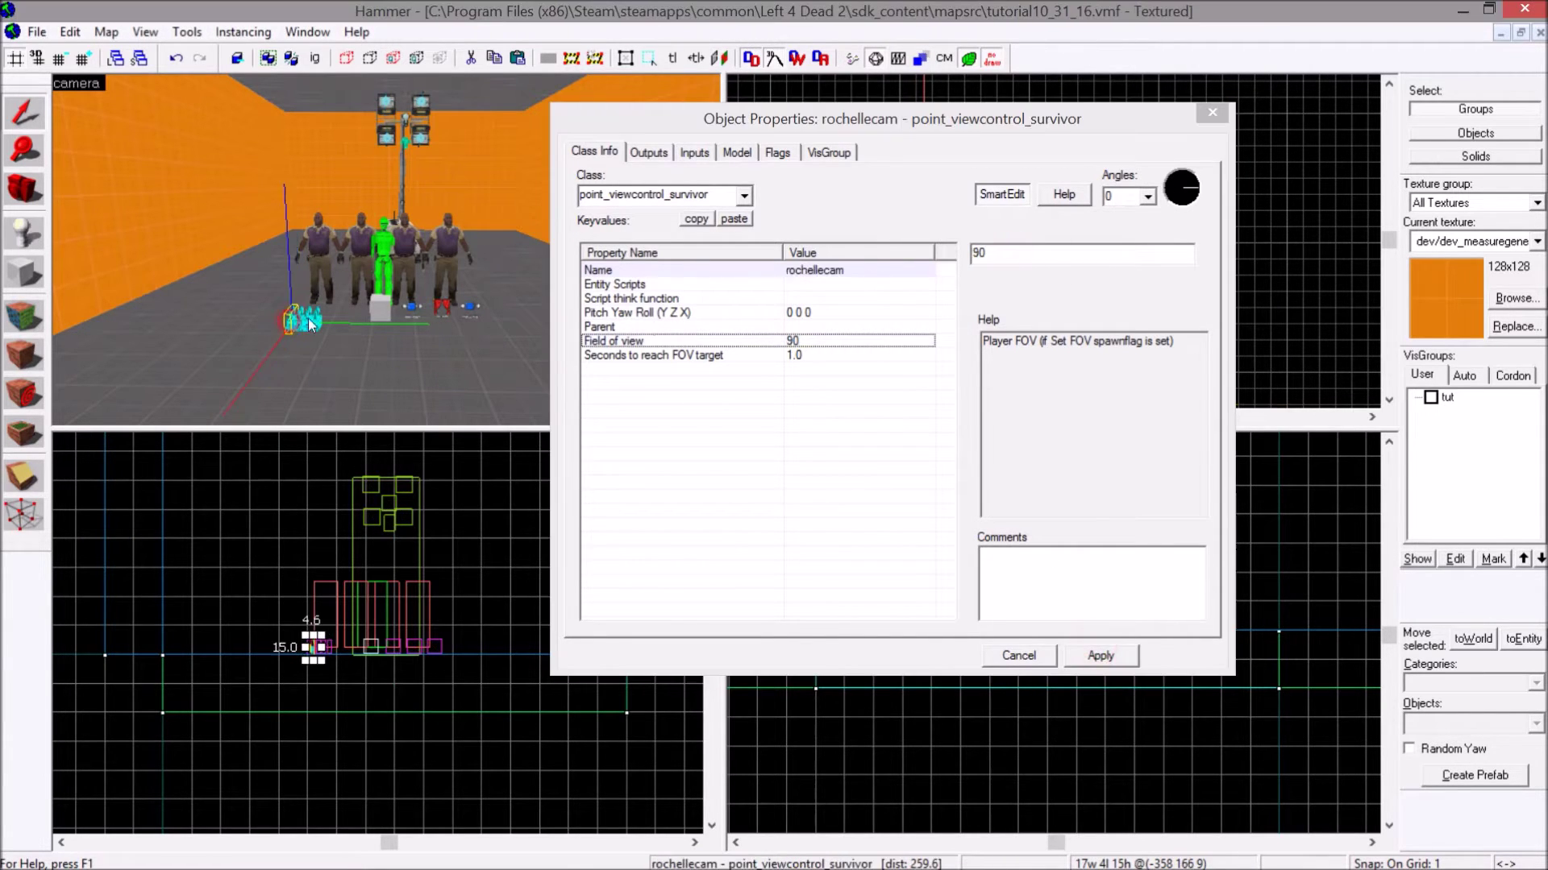
{"action": "double_click", "coordinate": [997, 252]}
{"action": "type", "text": "40"}
{"action": "left_click", "coordinate": [1130, 656]}
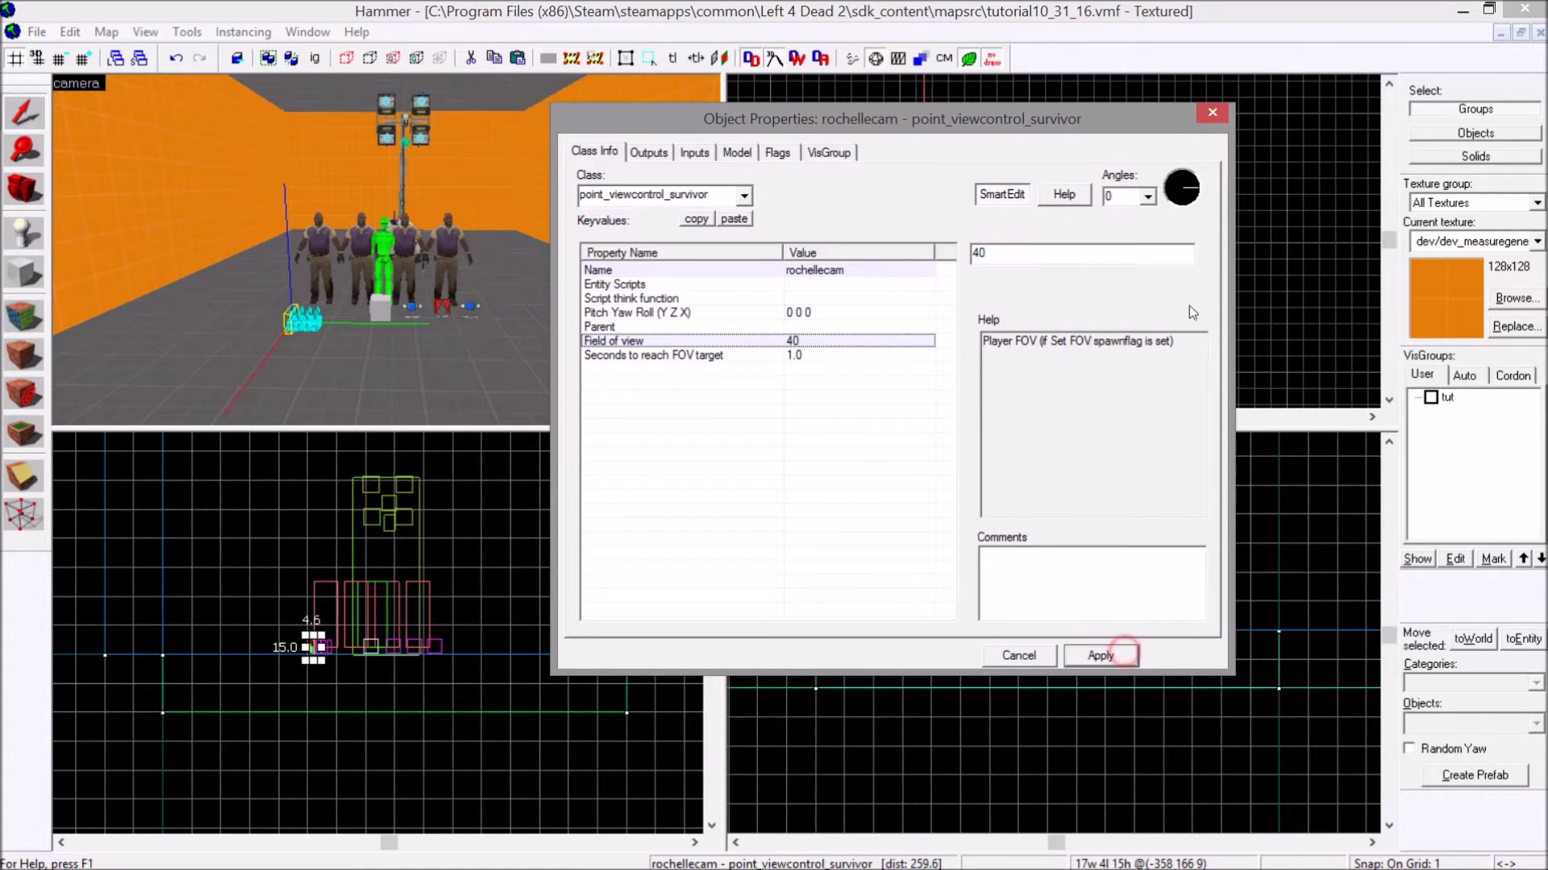
{"action": "left_click", "coordinate": [1212, 112]}
- Place a prop_dynamic entity on the floor in front of the middle of the survivor row
{"action": "left_click", "coordinate": [29, 228]}
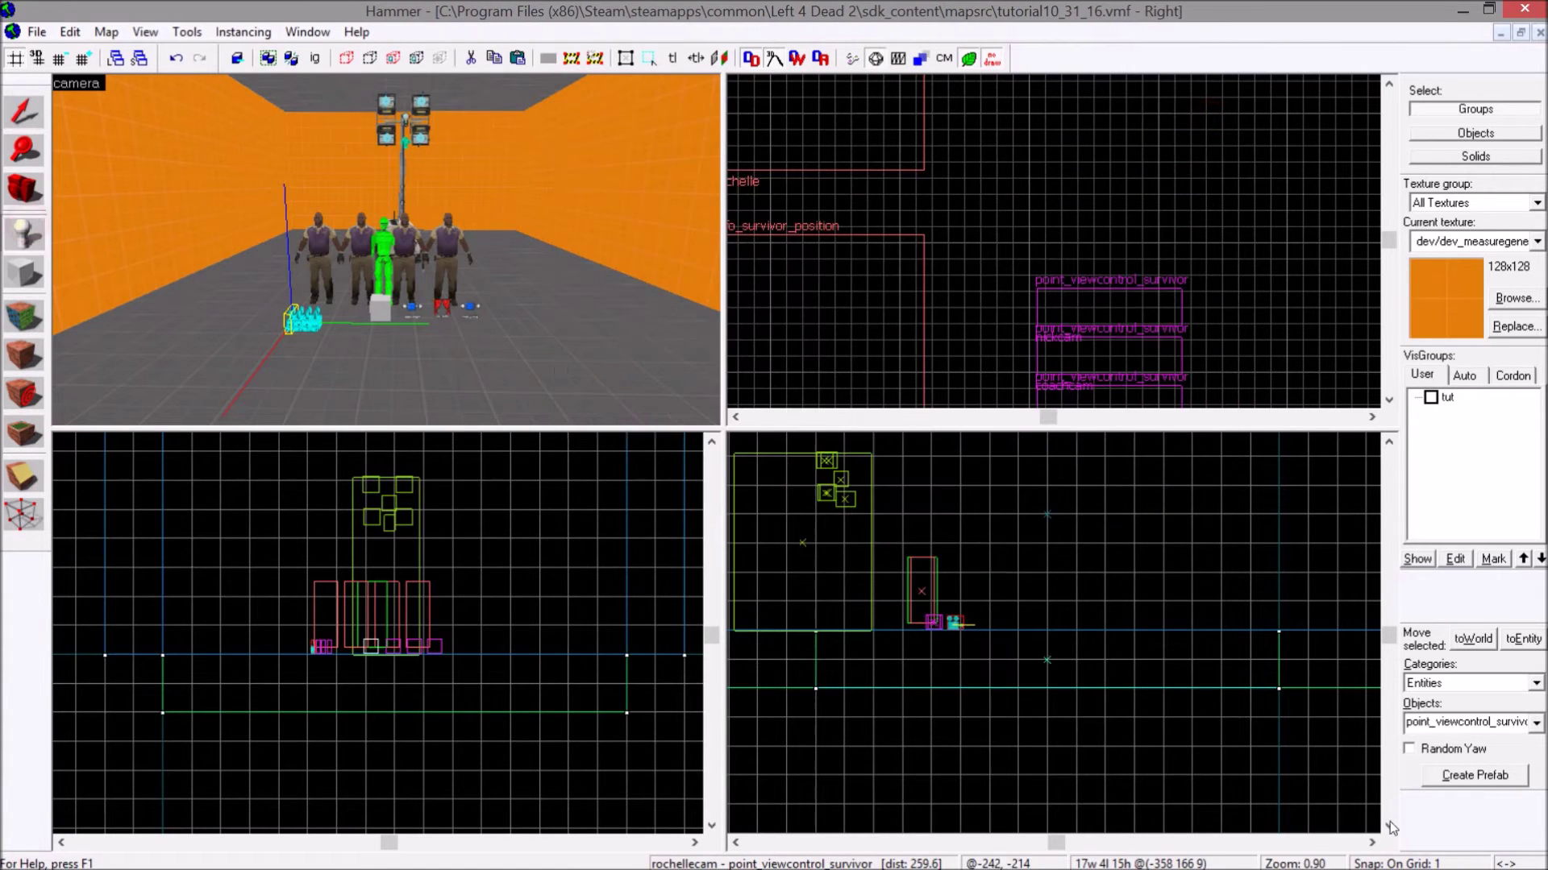
{"action": "double_click", "coordinate": [1418, 717]}
{"action": "type", "text": "prop_dyn"}
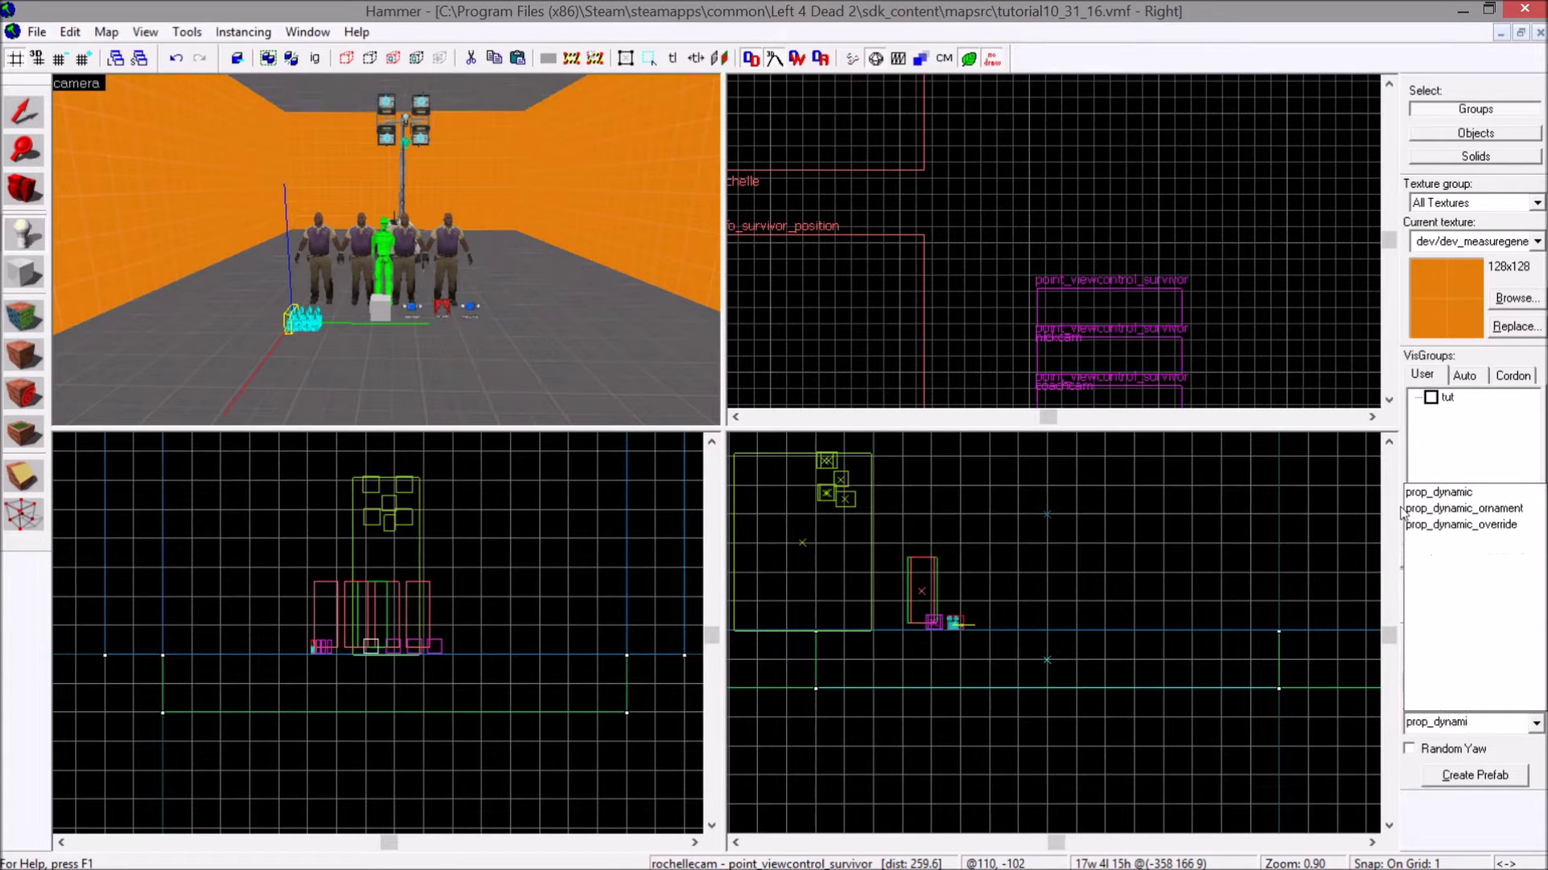
{"action": "type", "text": "ami"}
{"action": "left_click", "coordinate": [1413, 491]}
{"action": "left_click", "coordinate": [377, 355]}
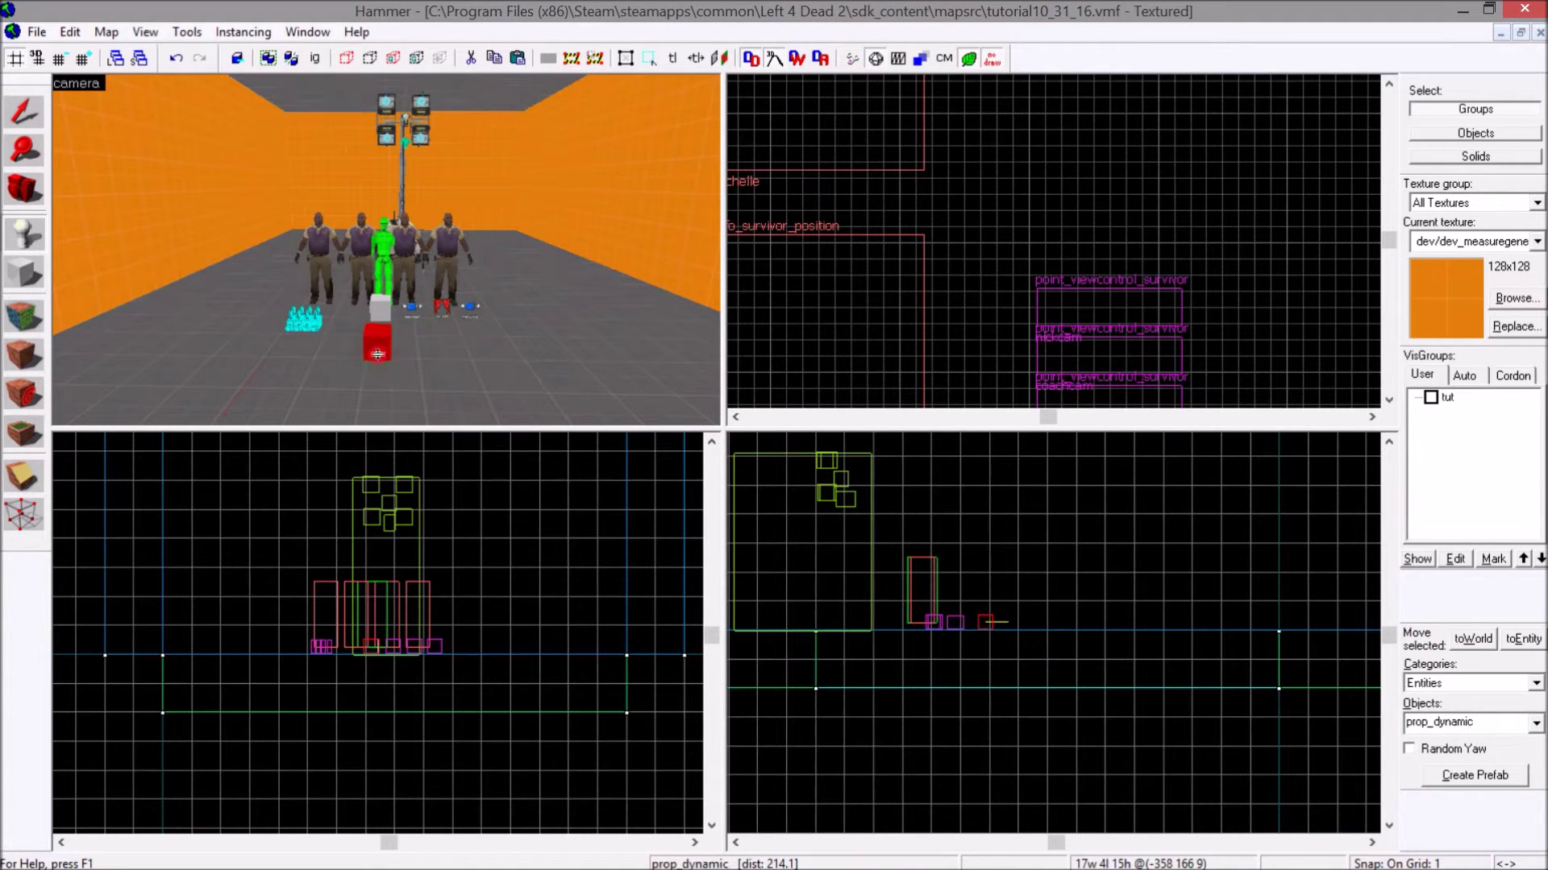
- Name the newly placed prop_dynamic "ghostanim" in its object properties and apply the change
{"action": "left_click", "coordinate": [35, 117]}
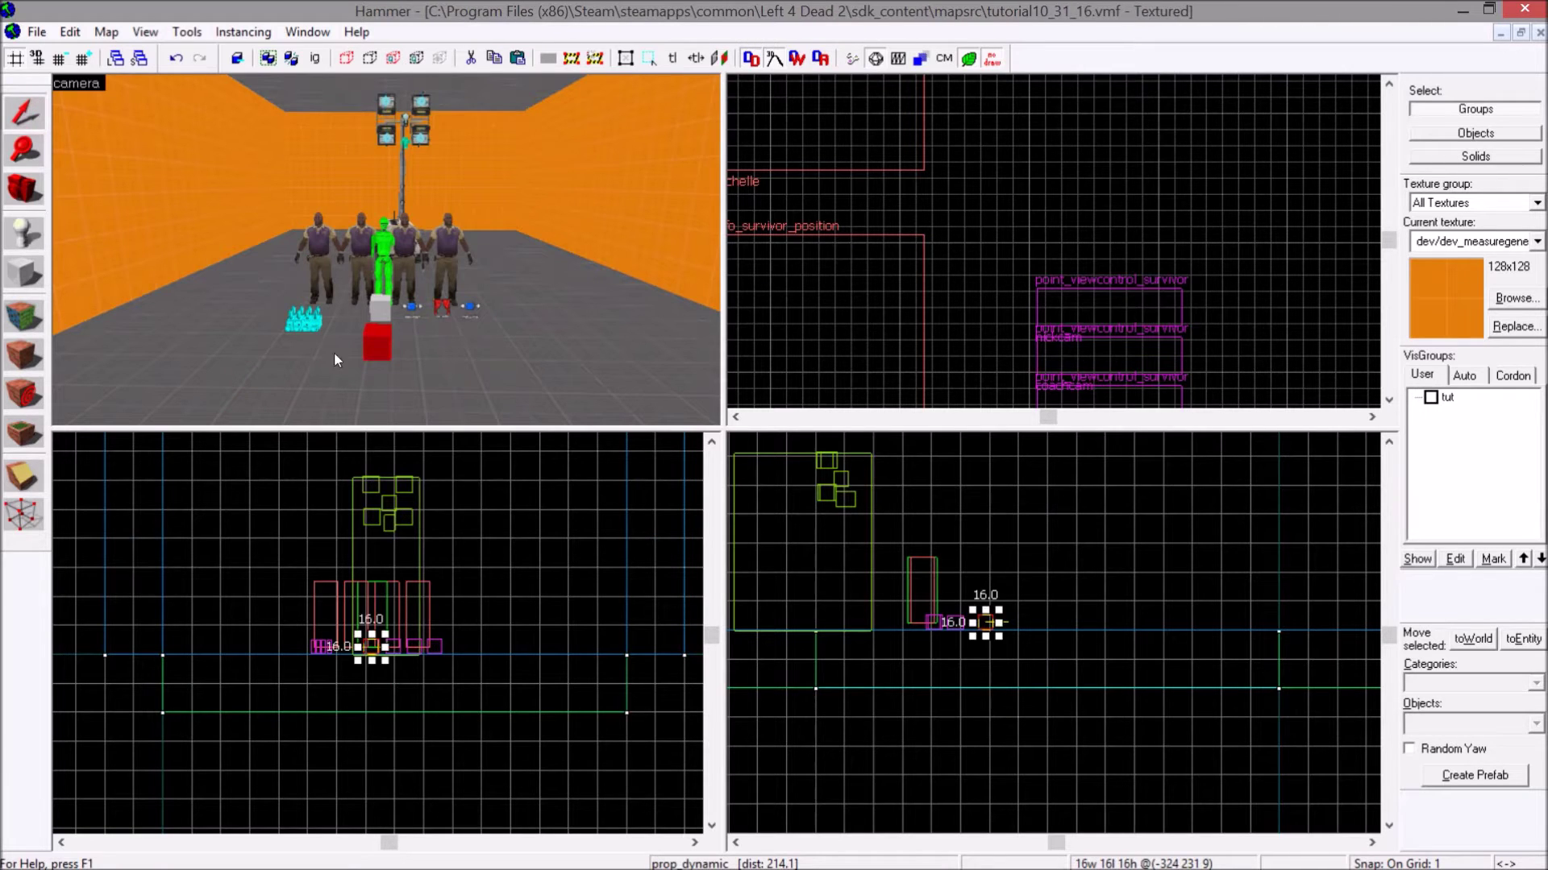
{"action": "double_click", "coordinate": [379, 342]}
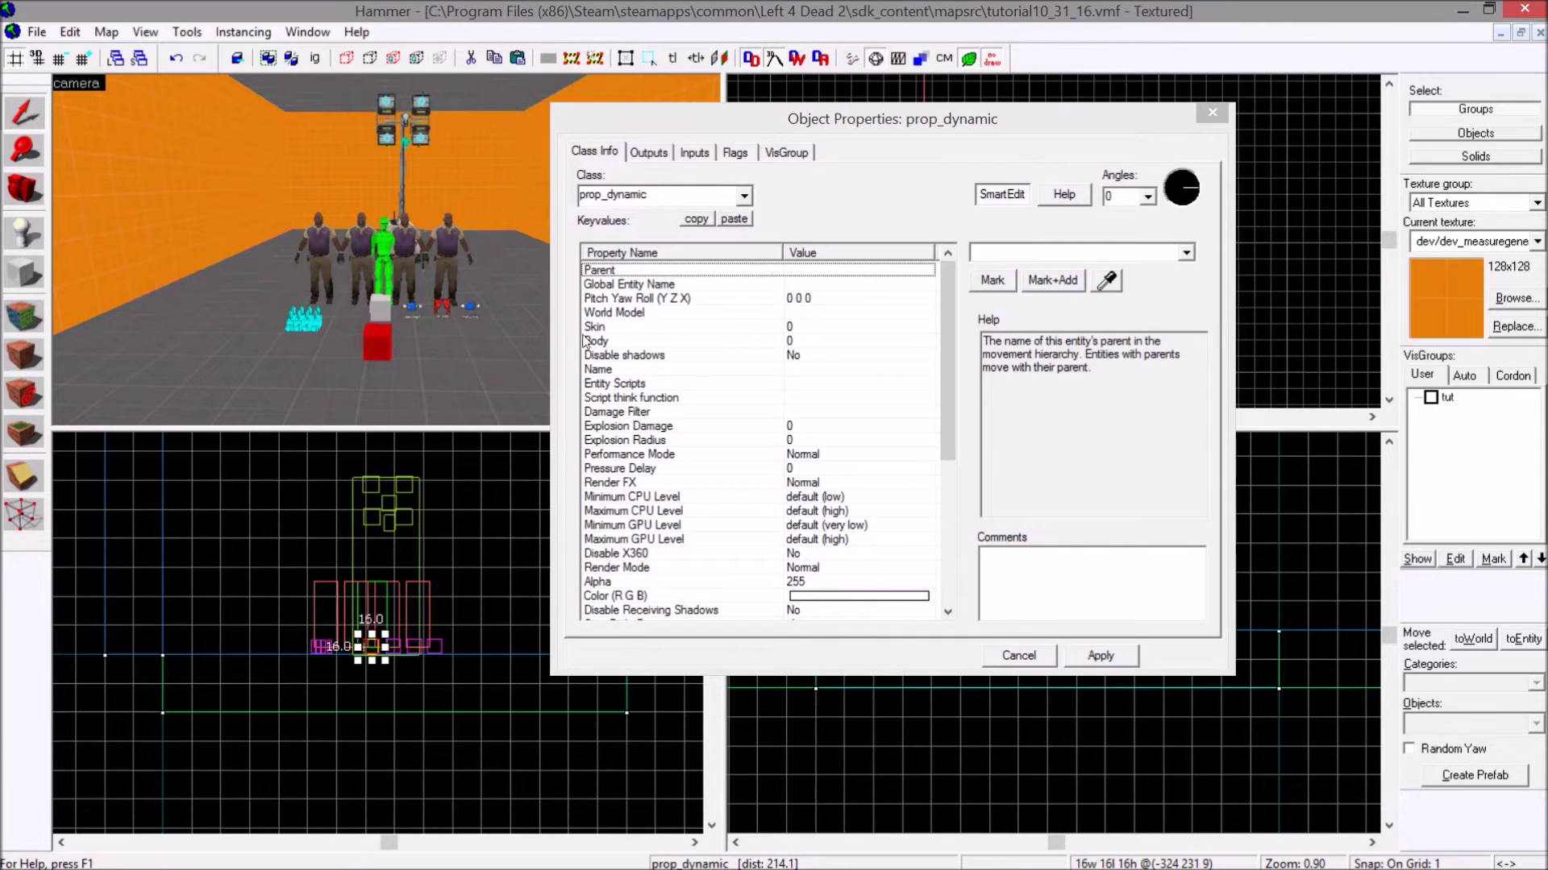
{"action": "left_click", "coordinate": [635, 369]}
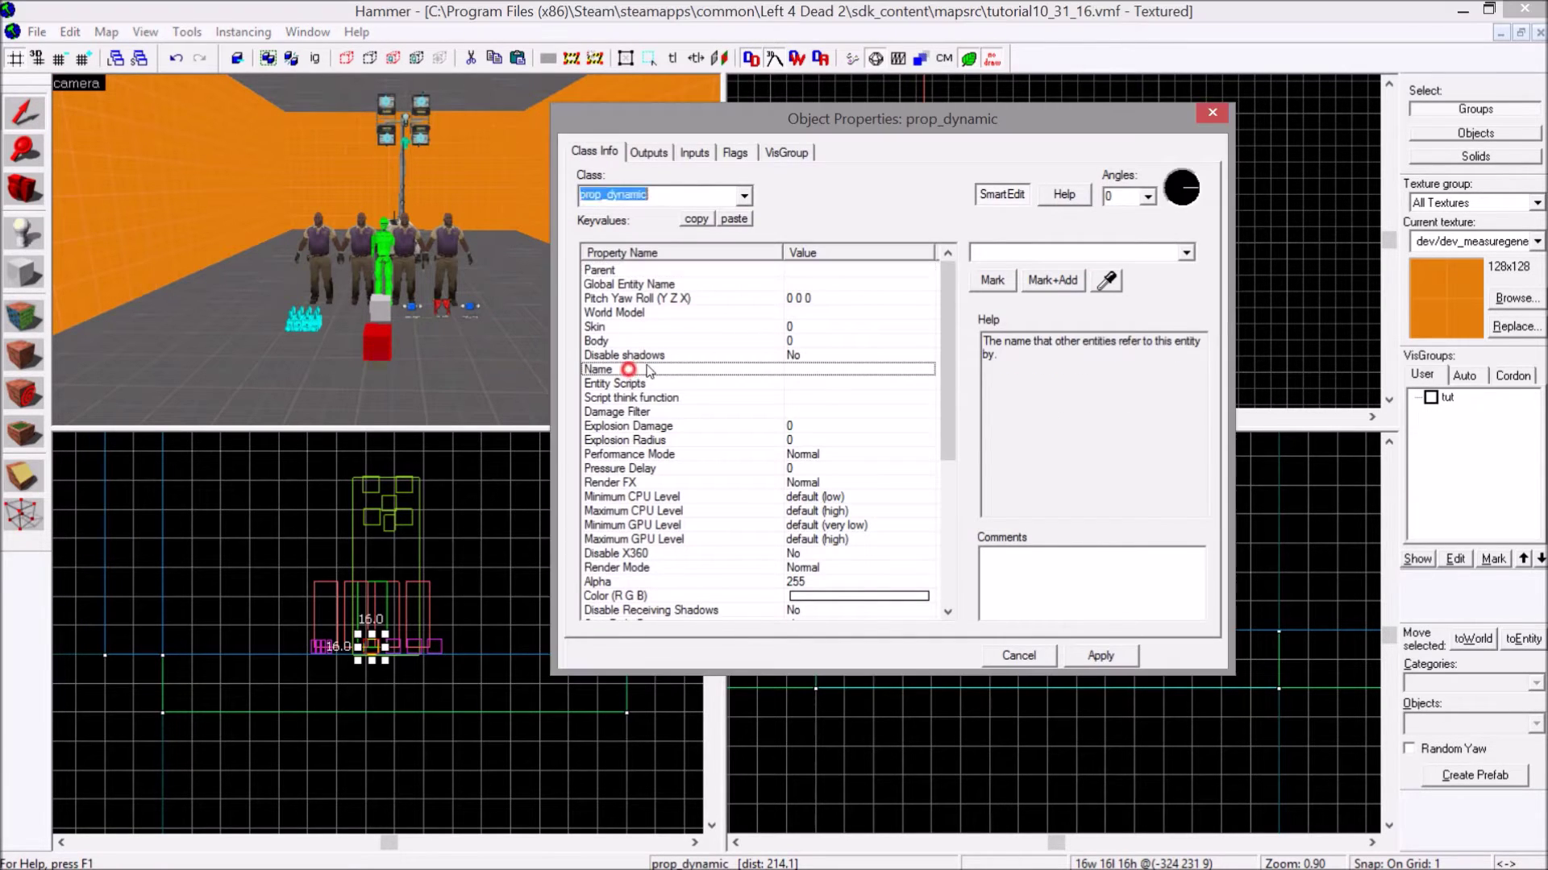
{"action": "left_click", "coordinate": [997, 252]}
{"action": "type", "text": "ghostanim"}
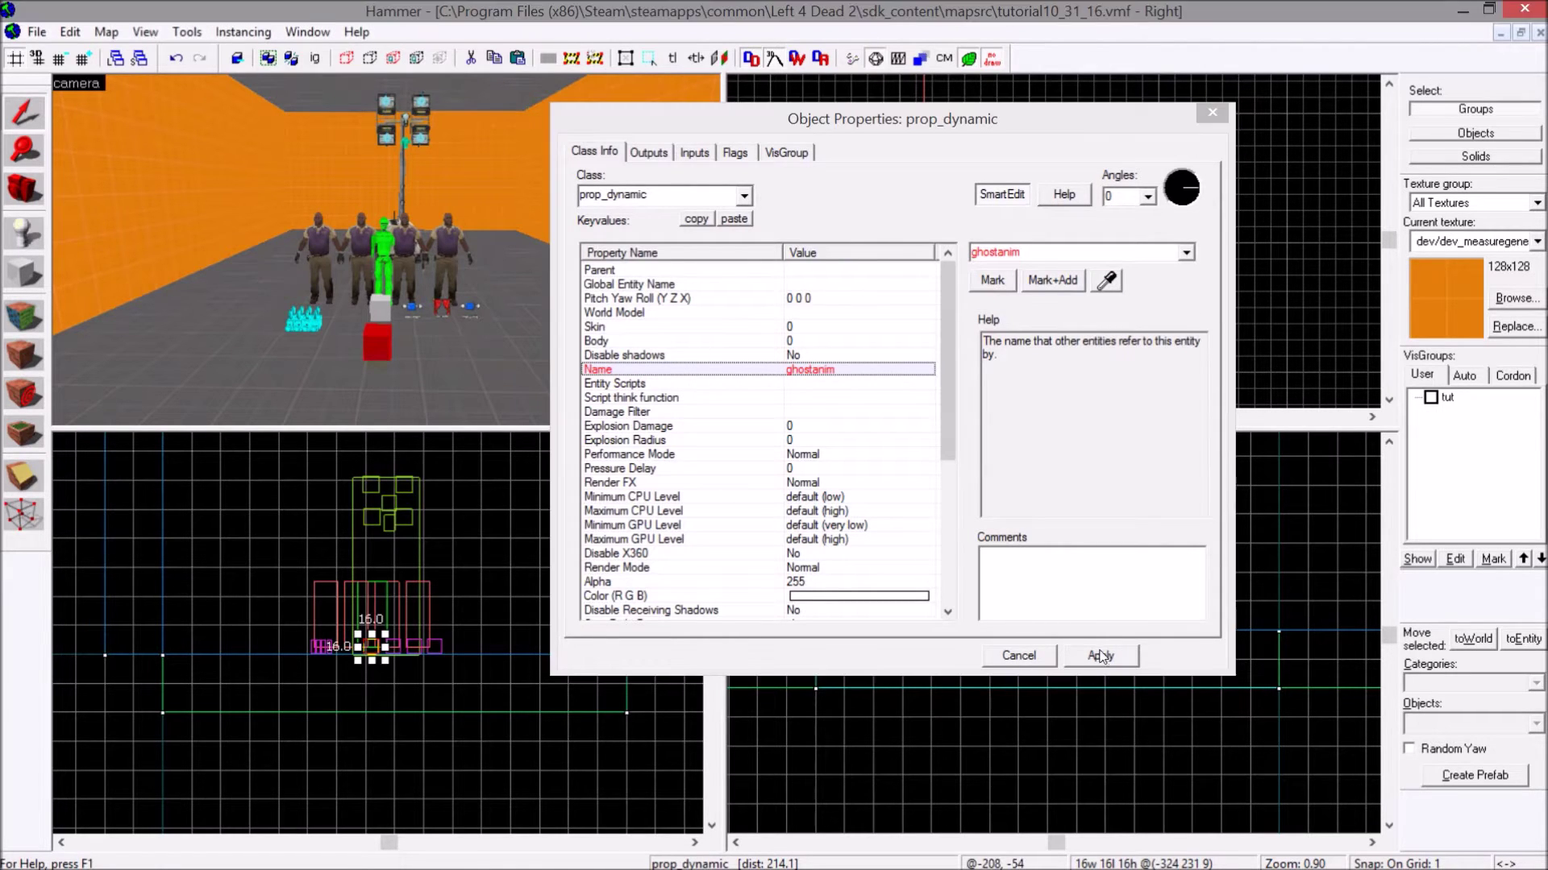
{"action": "left_click", "coordinate": [1101, 655]}
- Filter the available models by "ghost" and assign ghostanim.mdl as the prop_dynamic's world model
{"action": "left_click", "coordinate": [769, 312]}
{"action": "left_click", "coordinate": [995, 281]}
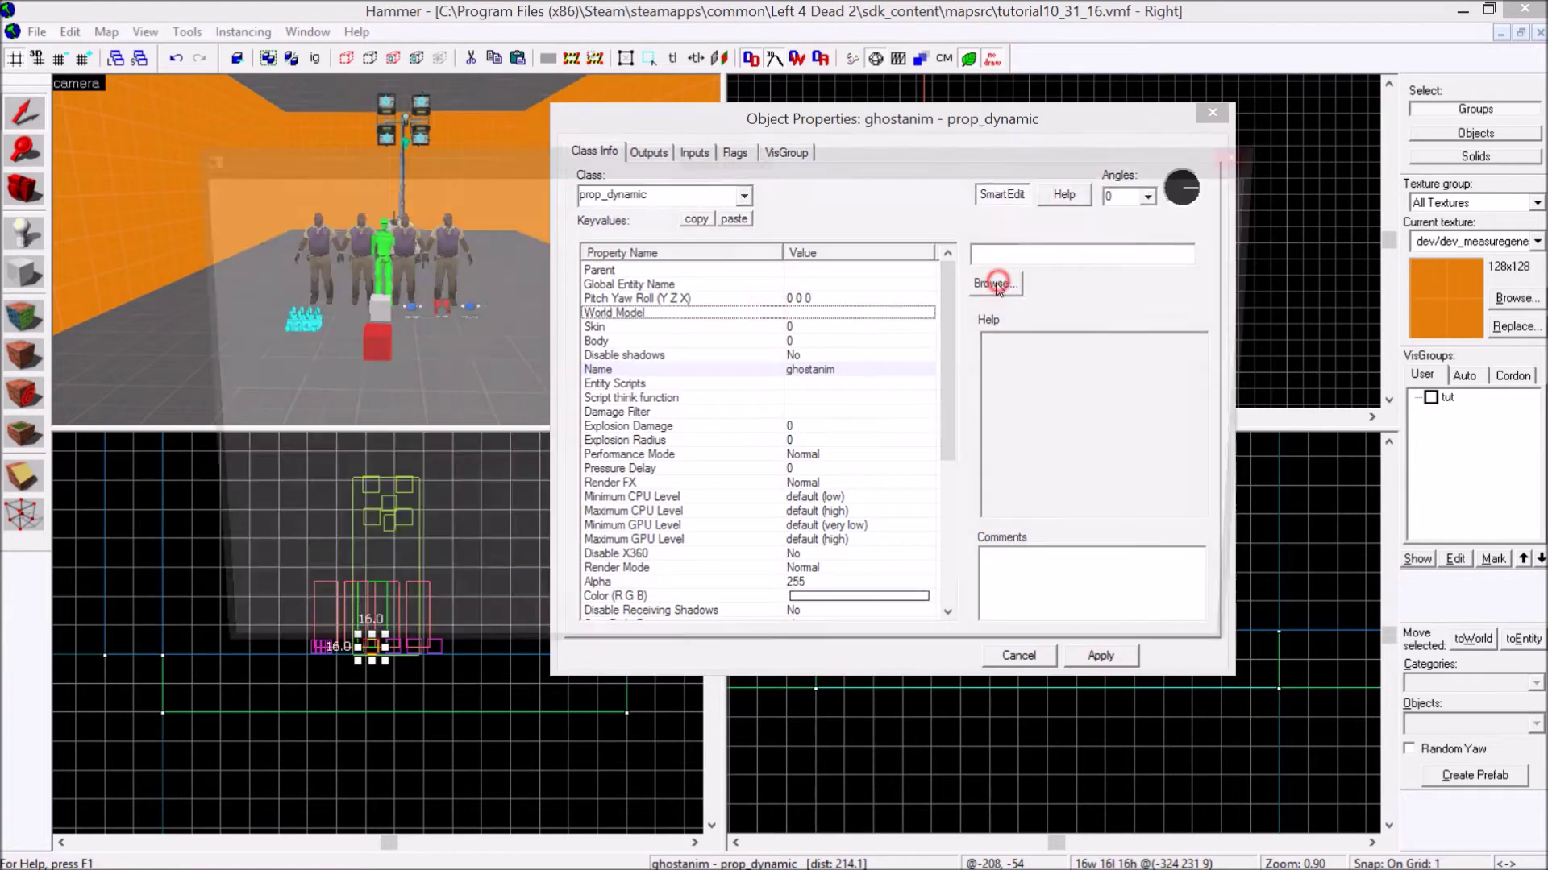
{"action": "left_click_drag", "start_coordinate": [324, 589], "coordinate": [190, 582]}
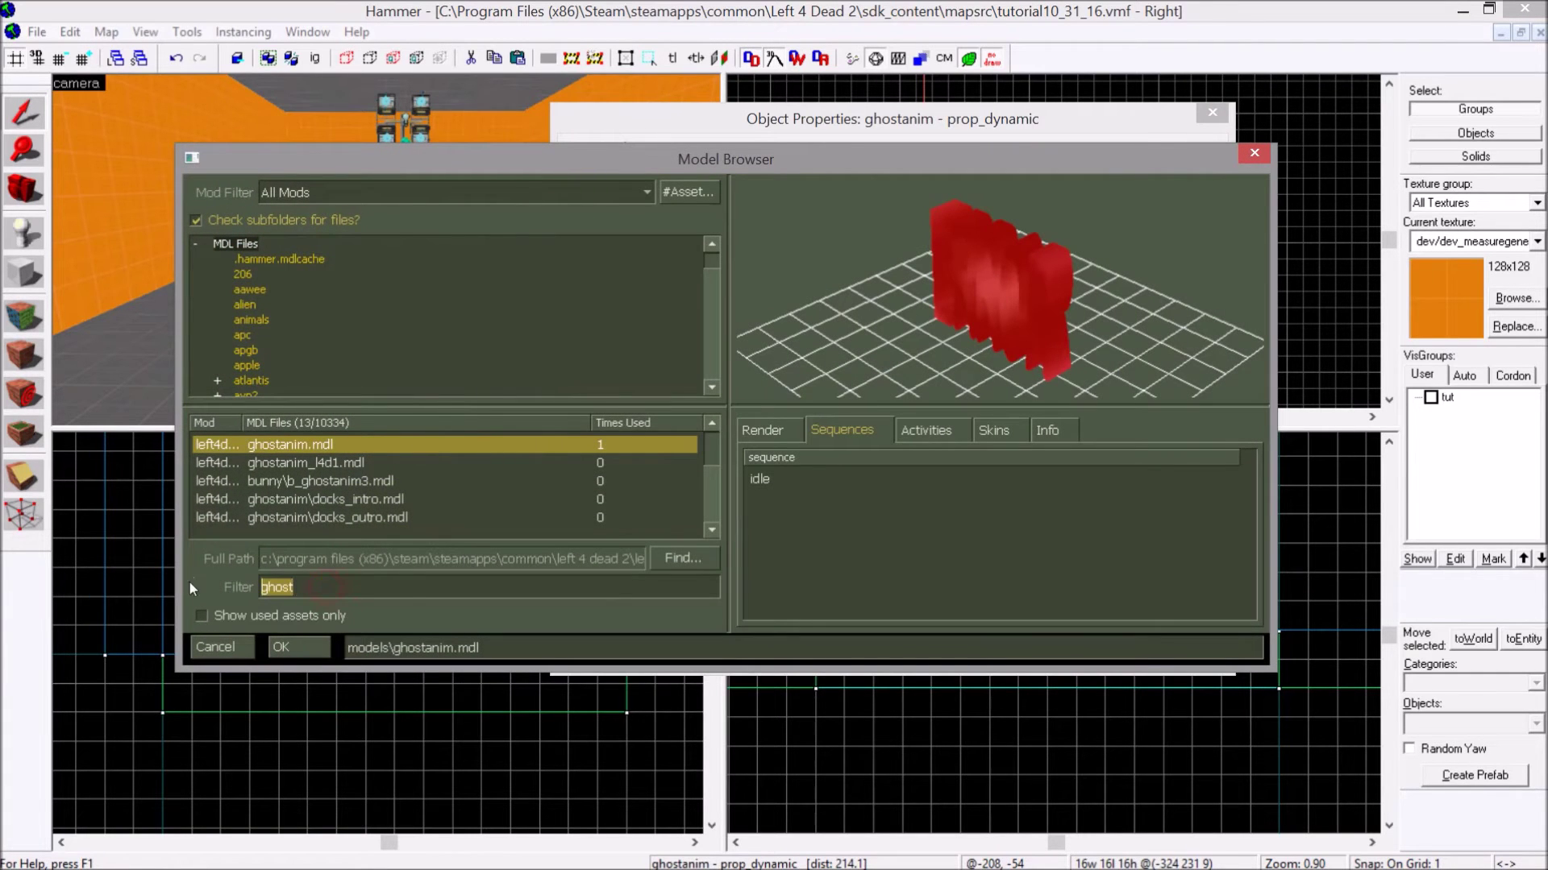
{"action": "type", "text": "ghost"}
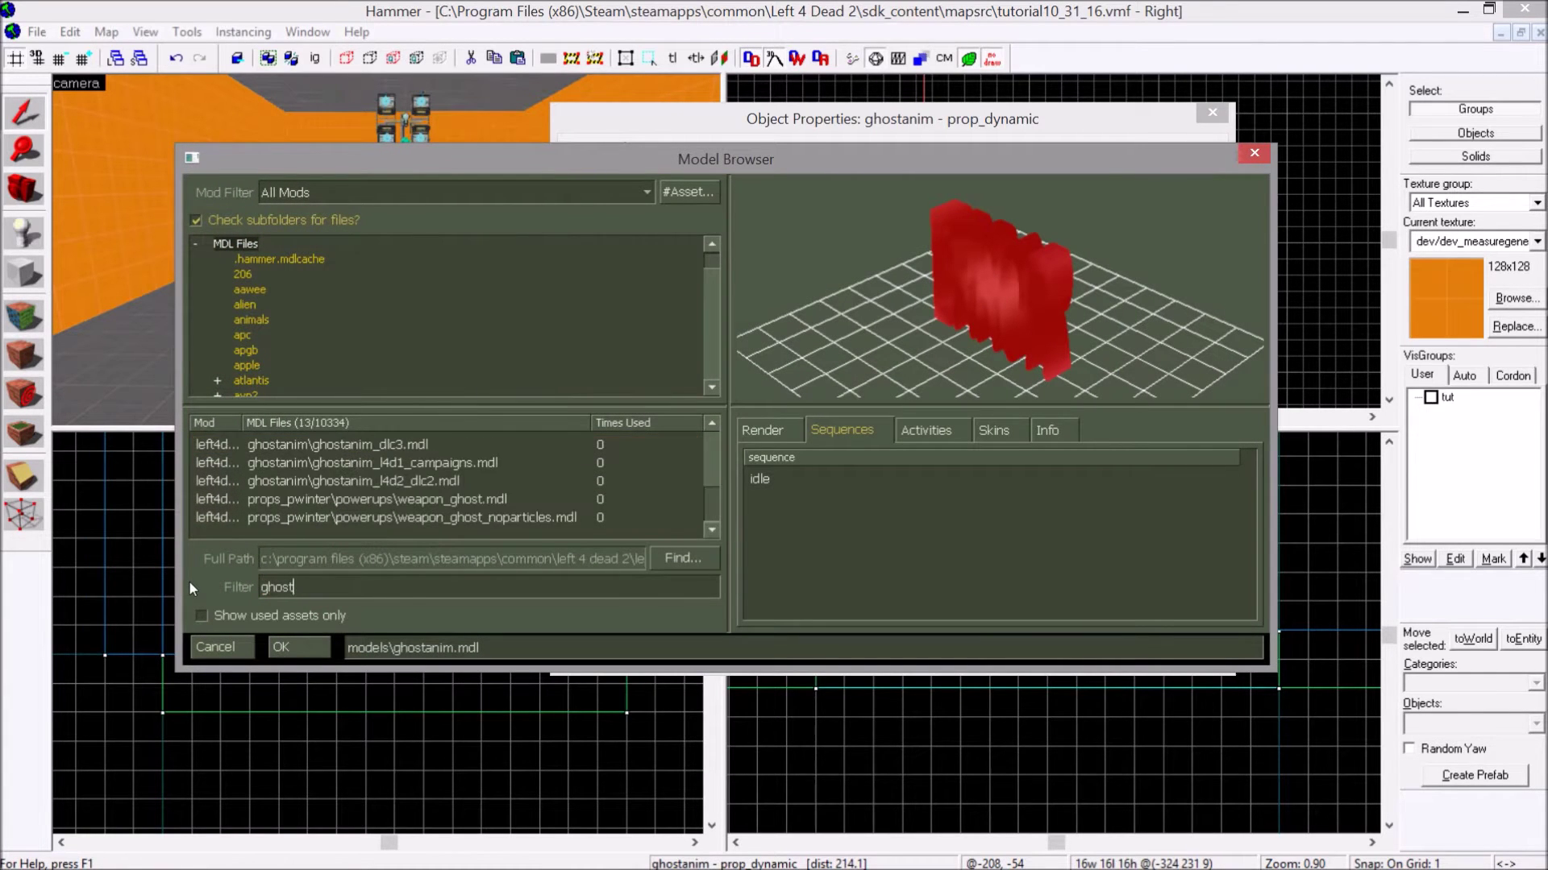
{"action": "left_click", "coordinate": [387, 465]}
{"action": "left_click", "coordinate": [336, 446]}
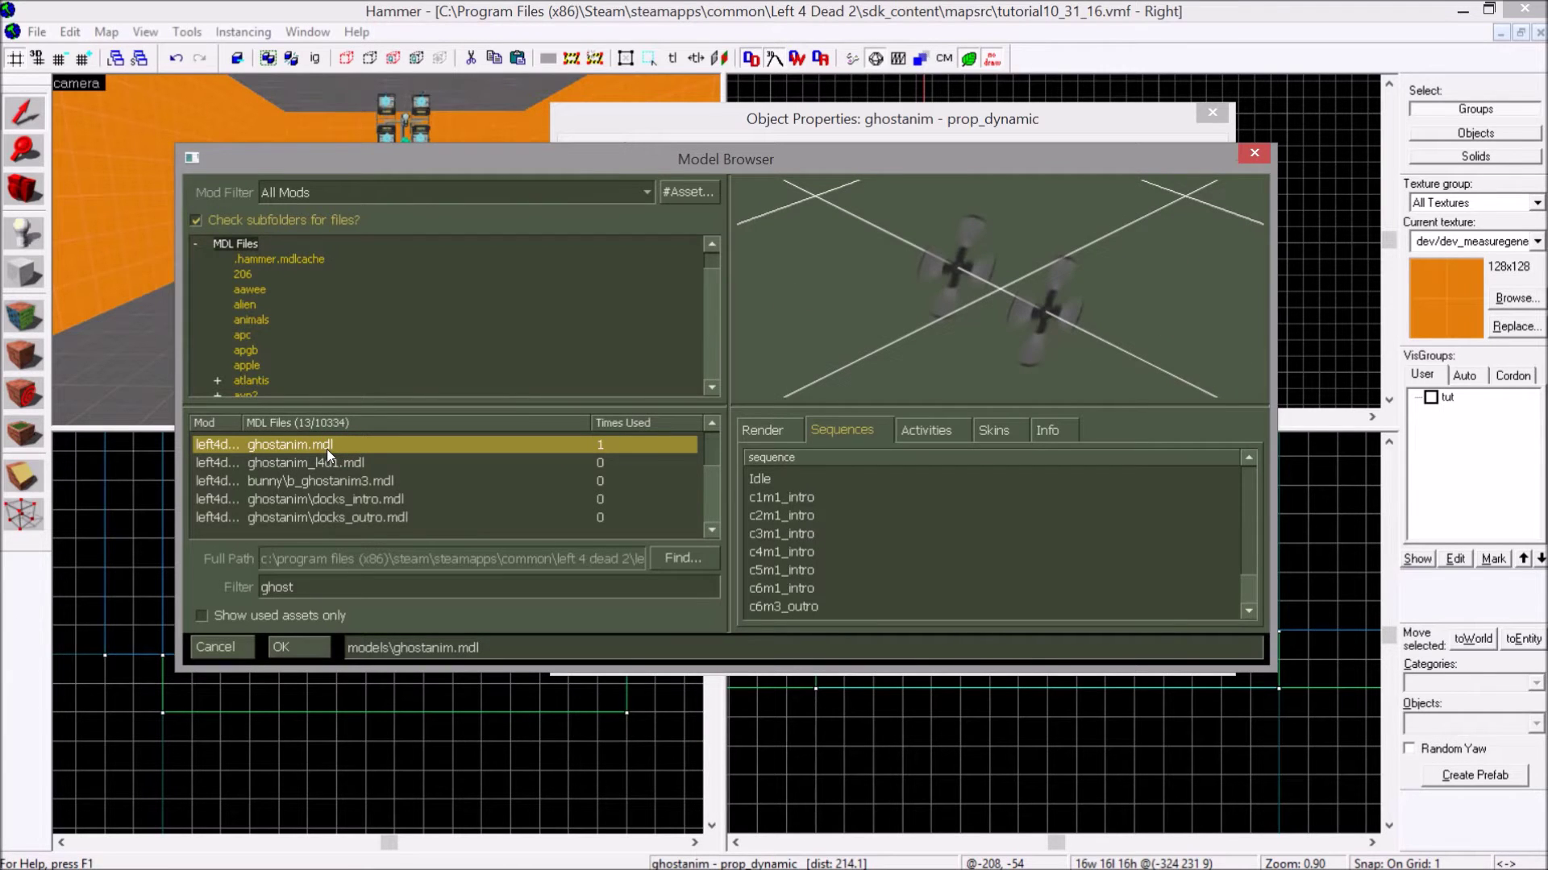
{"action": "double_click", "coordinate": [327, 448]}
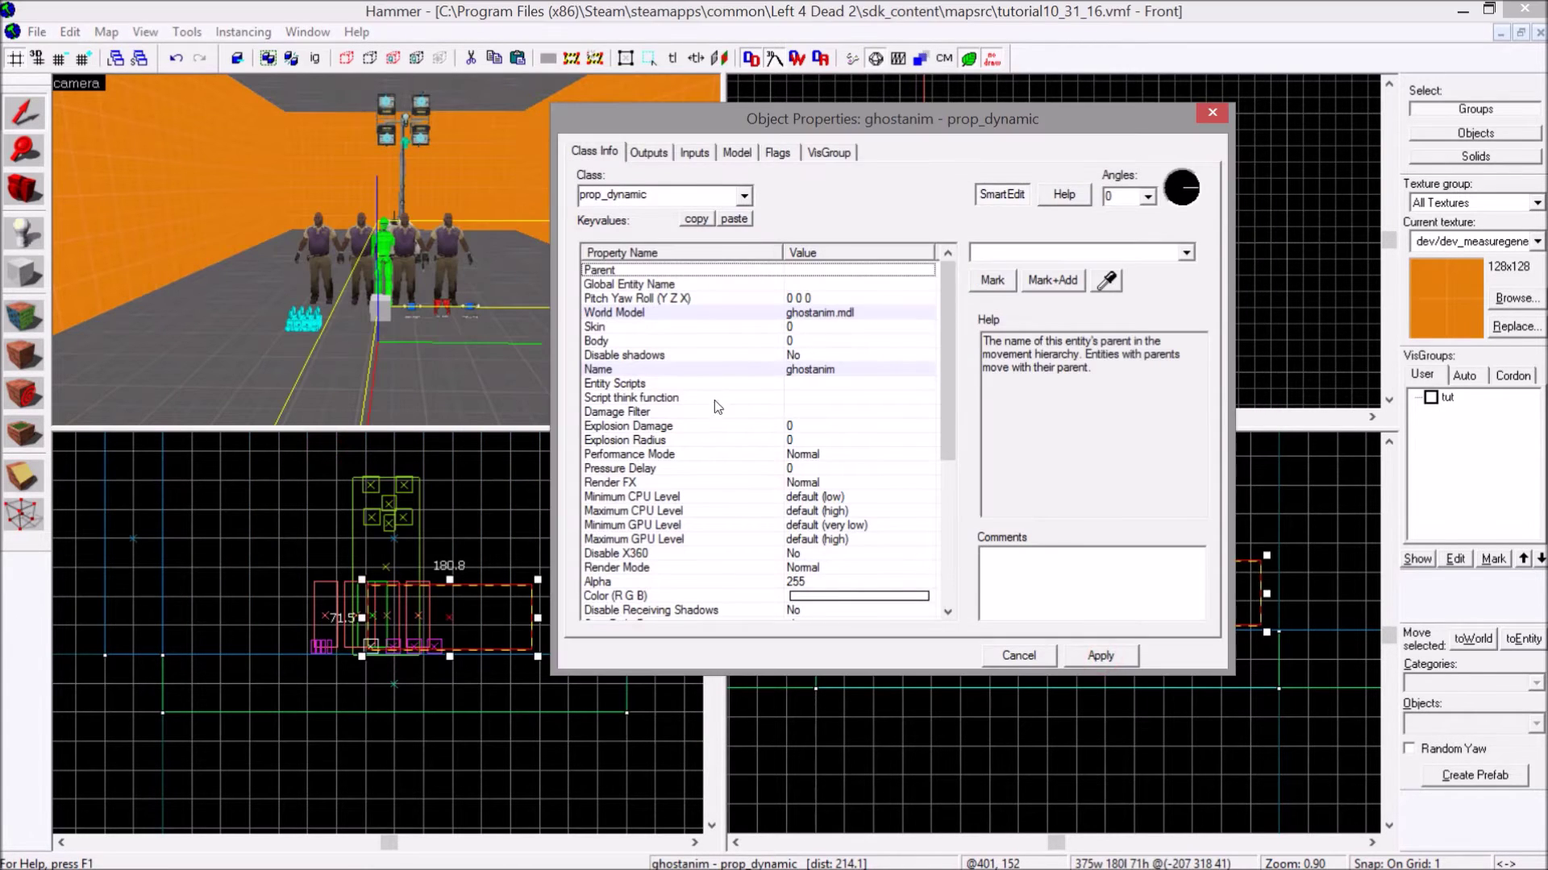
- Choose c4m1_intro as the ghostanim prop's model sequence, apply it and close the object properties
{"action": "left_click", "coordinate": [738, 153]}
{"action": "left_click", "coordinate": [827, 187]}
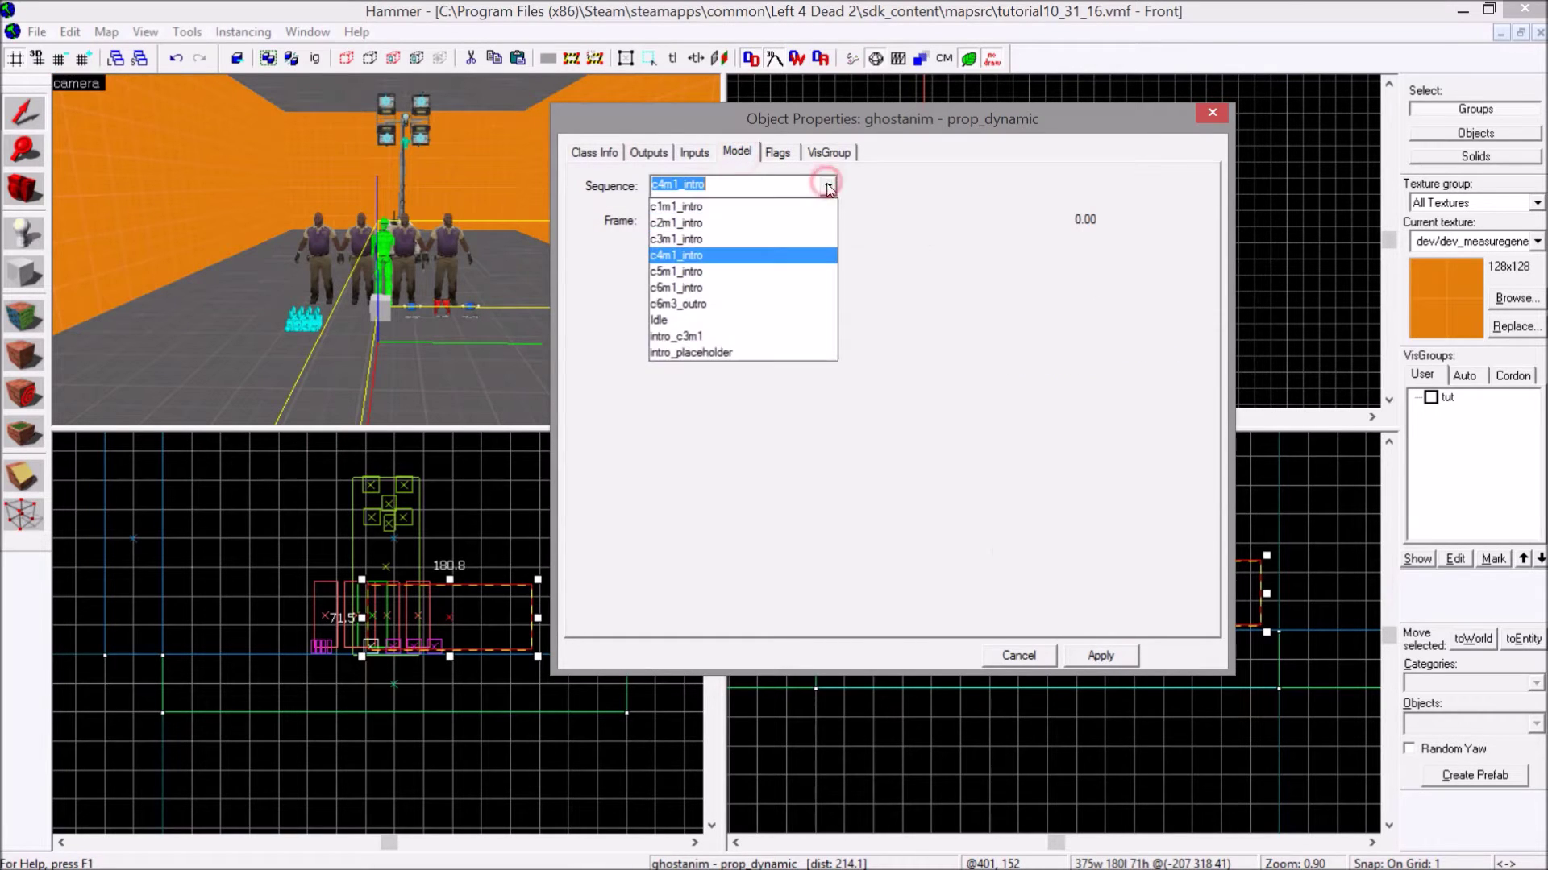
{"action": "left_click", "coordinate": [712, 256]}
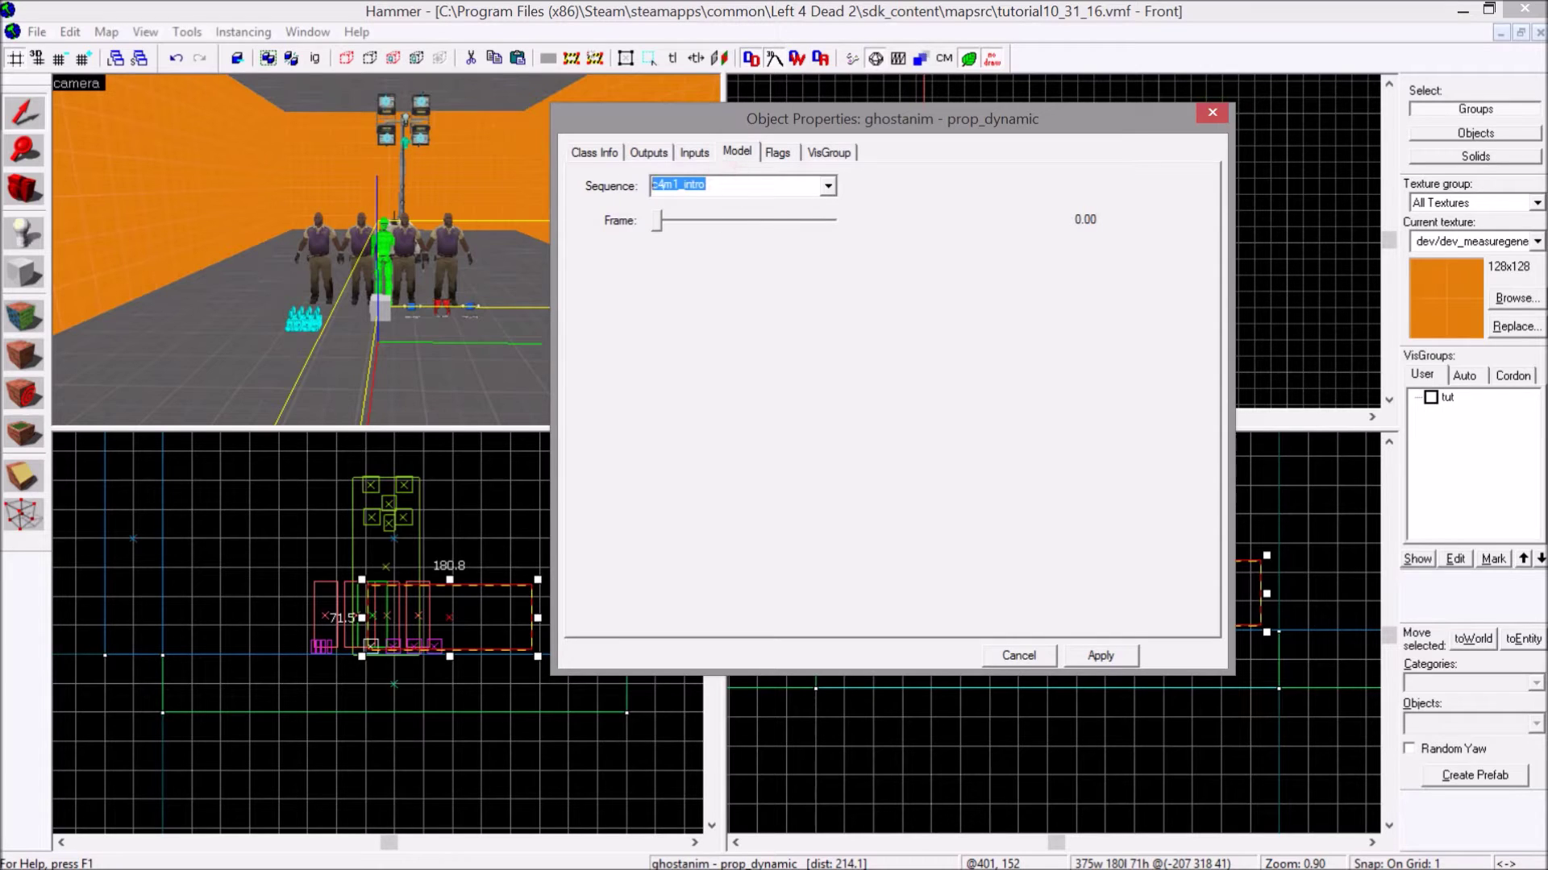
{"action": "left_click", "coordinate": [615, 159]}
{"action": "left_click_drag", "start_coordinate": [947, 353], "coordinate": [975, 602]}
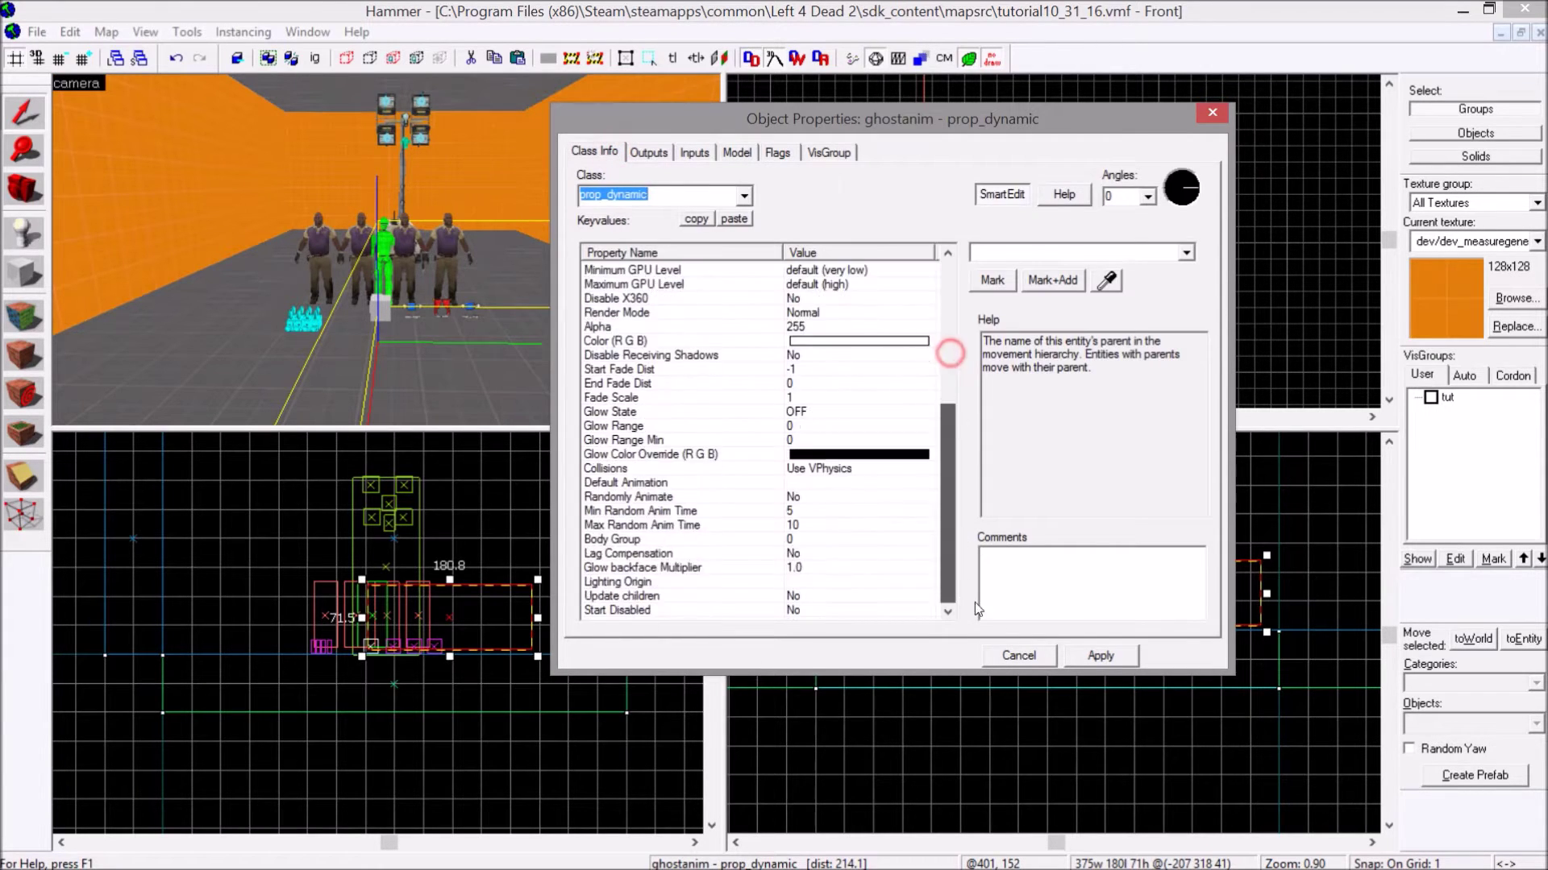
{"action": "left_click", "coordinate": [1100, 655]}
{"action": "left_click", "coordinate": [1211, 112]}
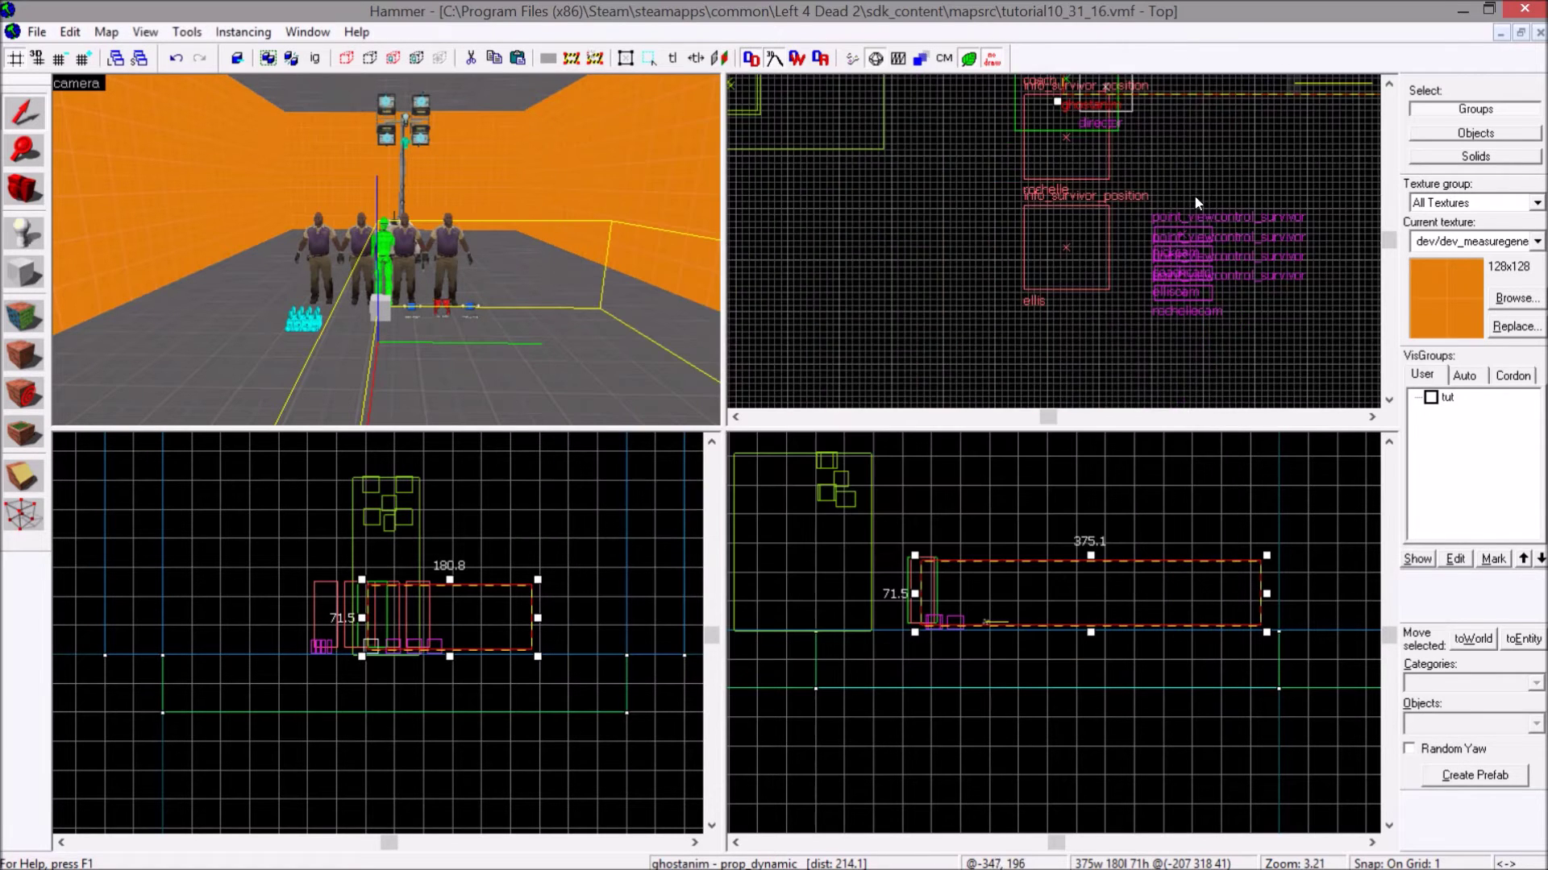
- Move the ghostanim prop horizontally into the survivor row, with its bounding box centred at about (-276, 285)
{"action": "scroll", "coordinate": [1178, 172], "scroll_direction": "down", "scroll_amount": 6}
{"action": "left_click_drag", "start_coordinate": [1264, 128], "coordinate": [1206, 153]}
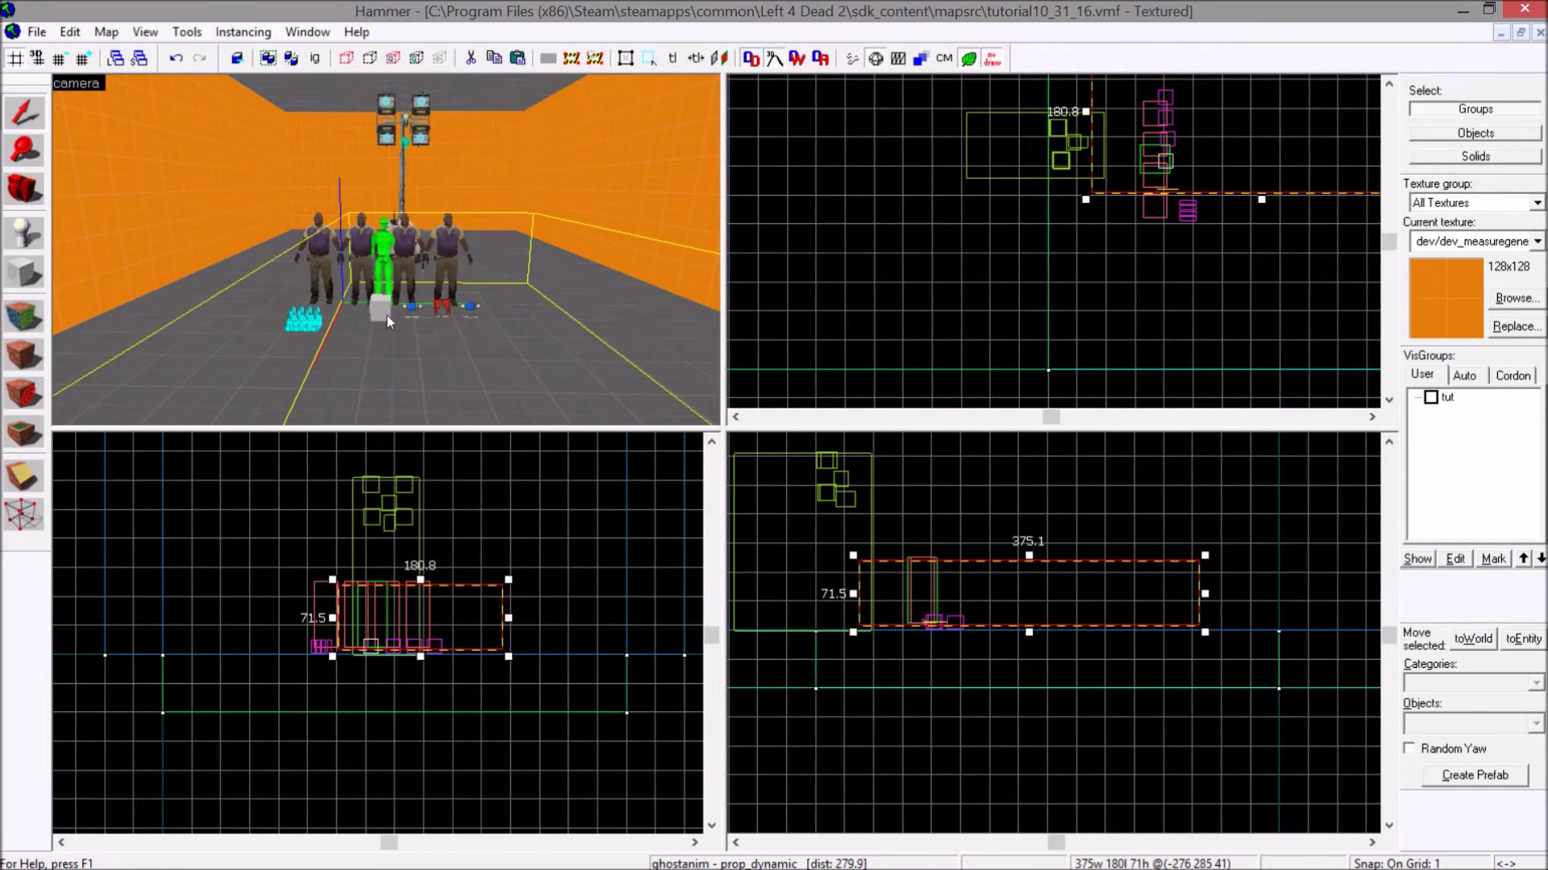
{"action": "scroll", "coordinate": [382, 334], "scroll_direction": "up", "scroll_amount": 8}
{"action": "middle_click_drag", "start_coordinate": [382, 330], "coordinate": [399, 331]}
{"action": "scroll", "coordinate": [382, 327], "scroll_direction": "down", "scroll_amount": 8}
{"action": "scroll", "coordinate": [382, 329], "scroll_direction": "up", "scroll_amount": 8}
{"action": "scroll", "coordinate": [383, 330], "scroll_direction": "up", "scroll_amount": 4}
{"action": "scroll", "coordinate": [385, 332], "scroll_direction": "up", "scroll_amount": 4}
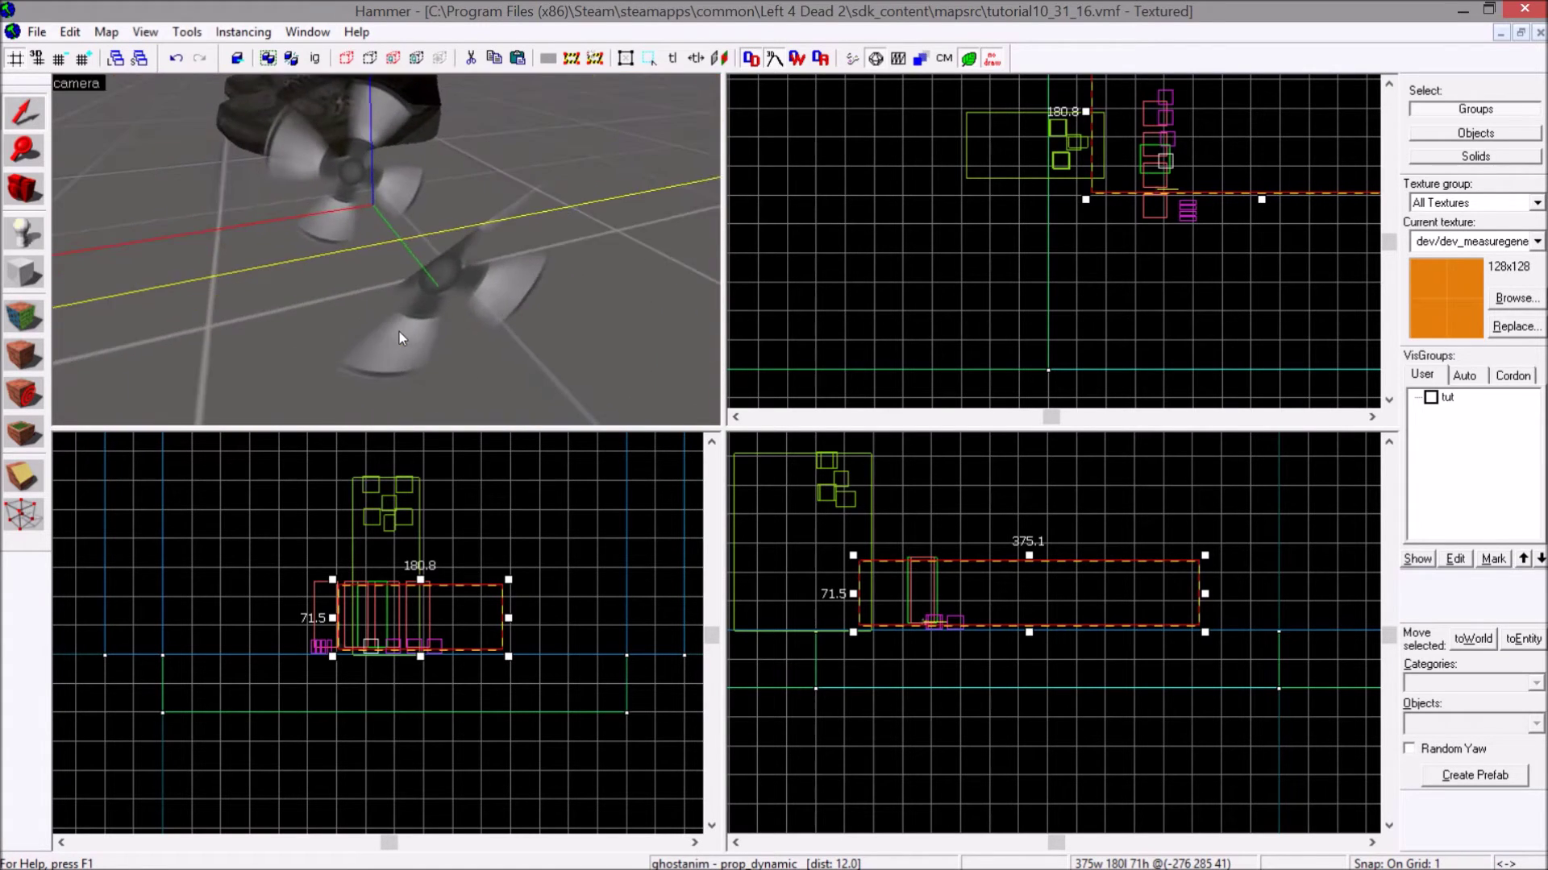
{"action": "key", "text": "s"}
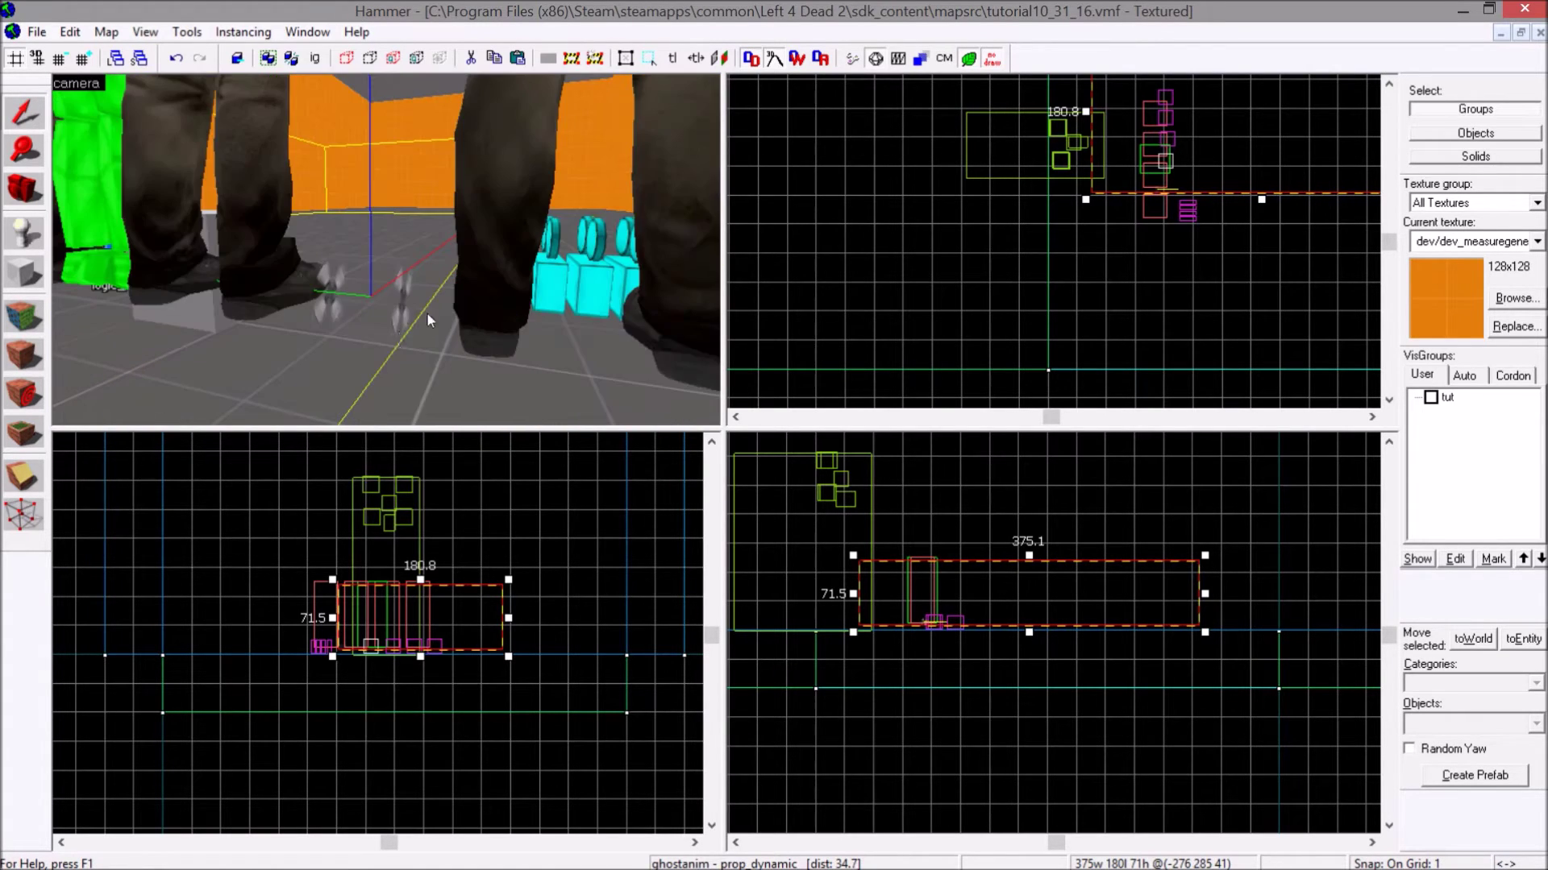
- Lower the ghostanim prop about 13 units so its origin sits just beneath the floor
{"action": "scroll", "coordinate": [1190, 146], "scroll_direction": "down", "scroll_amount": 2}
{"action": "scroll", "coordinate": [810, 655], "scroll_direction": "up", "scroll_amount": 4}
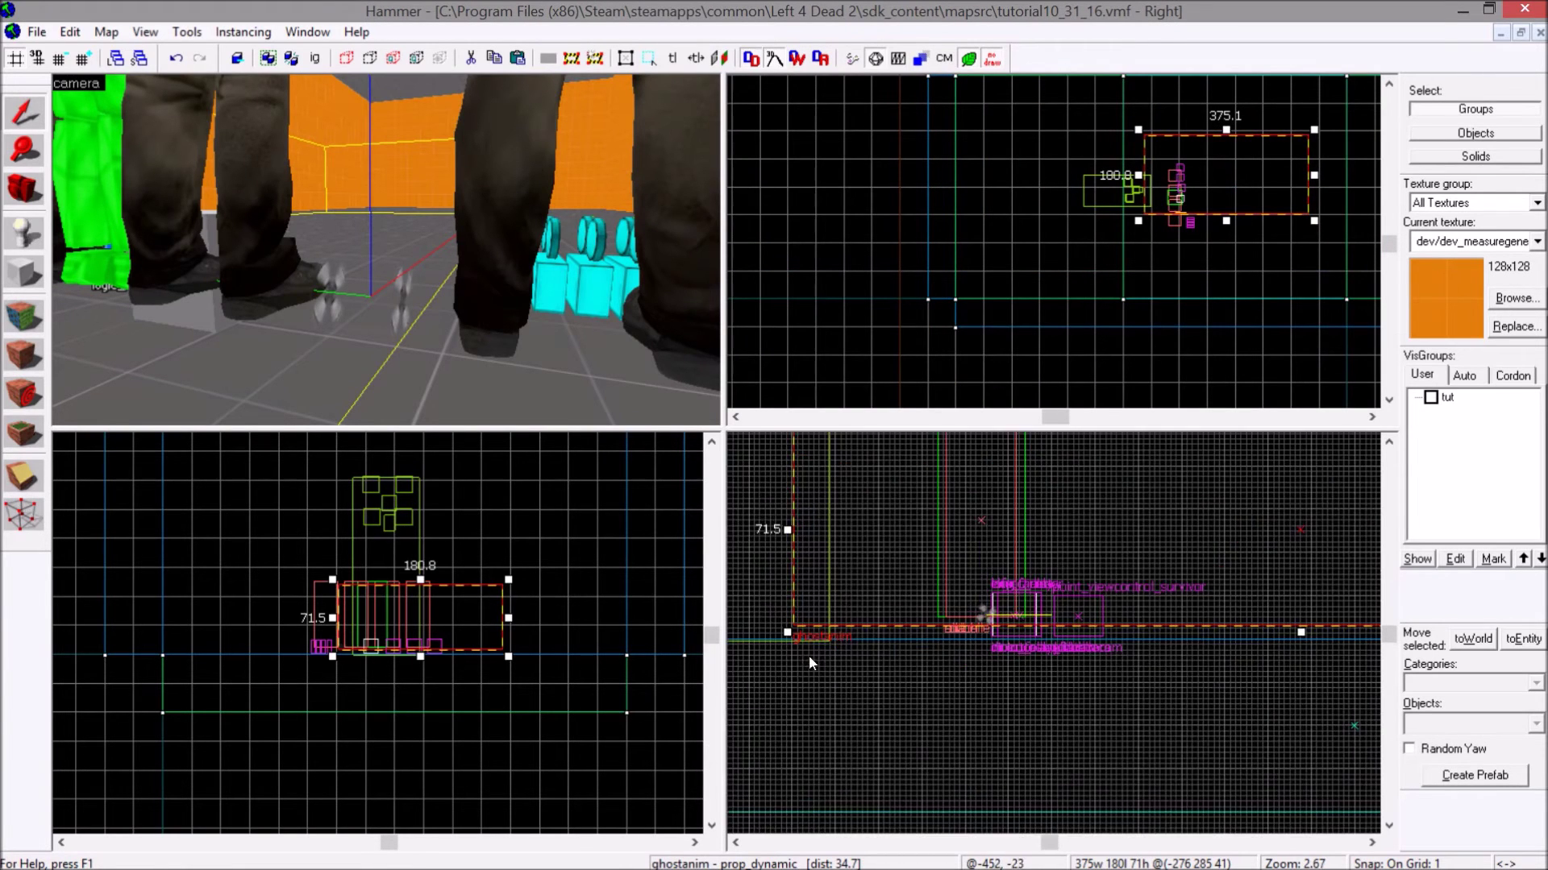
{"action": "scroll", "coordinate": [838, 598], "scroll_direction": "up", "scroll_amount": 3}
{"action": "left_click_drag", "start_coordinate": [836, 599], "coordinate": [835, 618]}
{"action": "middle_click_drag", "start_coordinate": [365, 223], "coordinate": [364, 237]}
{"action": "key", "text": "s"}
{"action": "key", "text": "w"}
{"action": "key", "text": "s"}
{"action": "key", "text": "s"}
{"action": "scroll", "coordinate": [1109, 662], "scroll_direction": "up", "scroll_amount": 1}
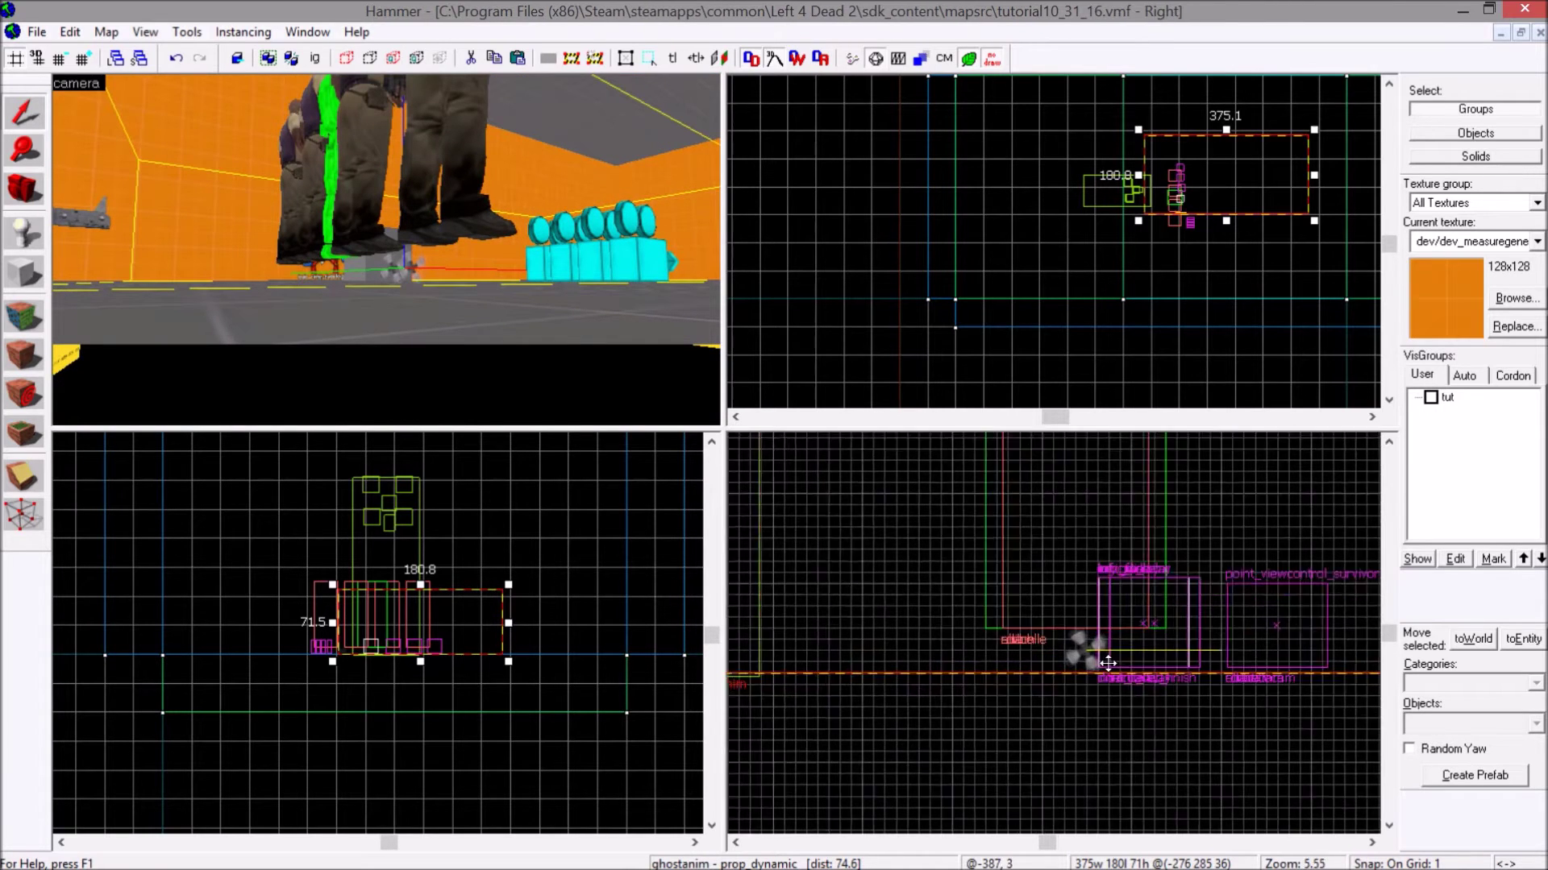
{"action": "scroll", "coordinate": [1098, 665], "scroll_direction": "up", "scroll_amount": 5}
{"action": "left_click_drag", "start_coordinate": [1086, 616], "coordinate": [1092, 722]}
- Select all four point_viewcontrol_survivor cameras, set their Parent to ghostanim, apply it, close the properties and clear the selection
{"action": "key", "text": "s"}
{"action": "middle_click_drag", "start_coordinate": [364, 196], "coordinate": [439, 244]}
{"action": "key", "text": "w"}
{"action": "key", "text": "s"}
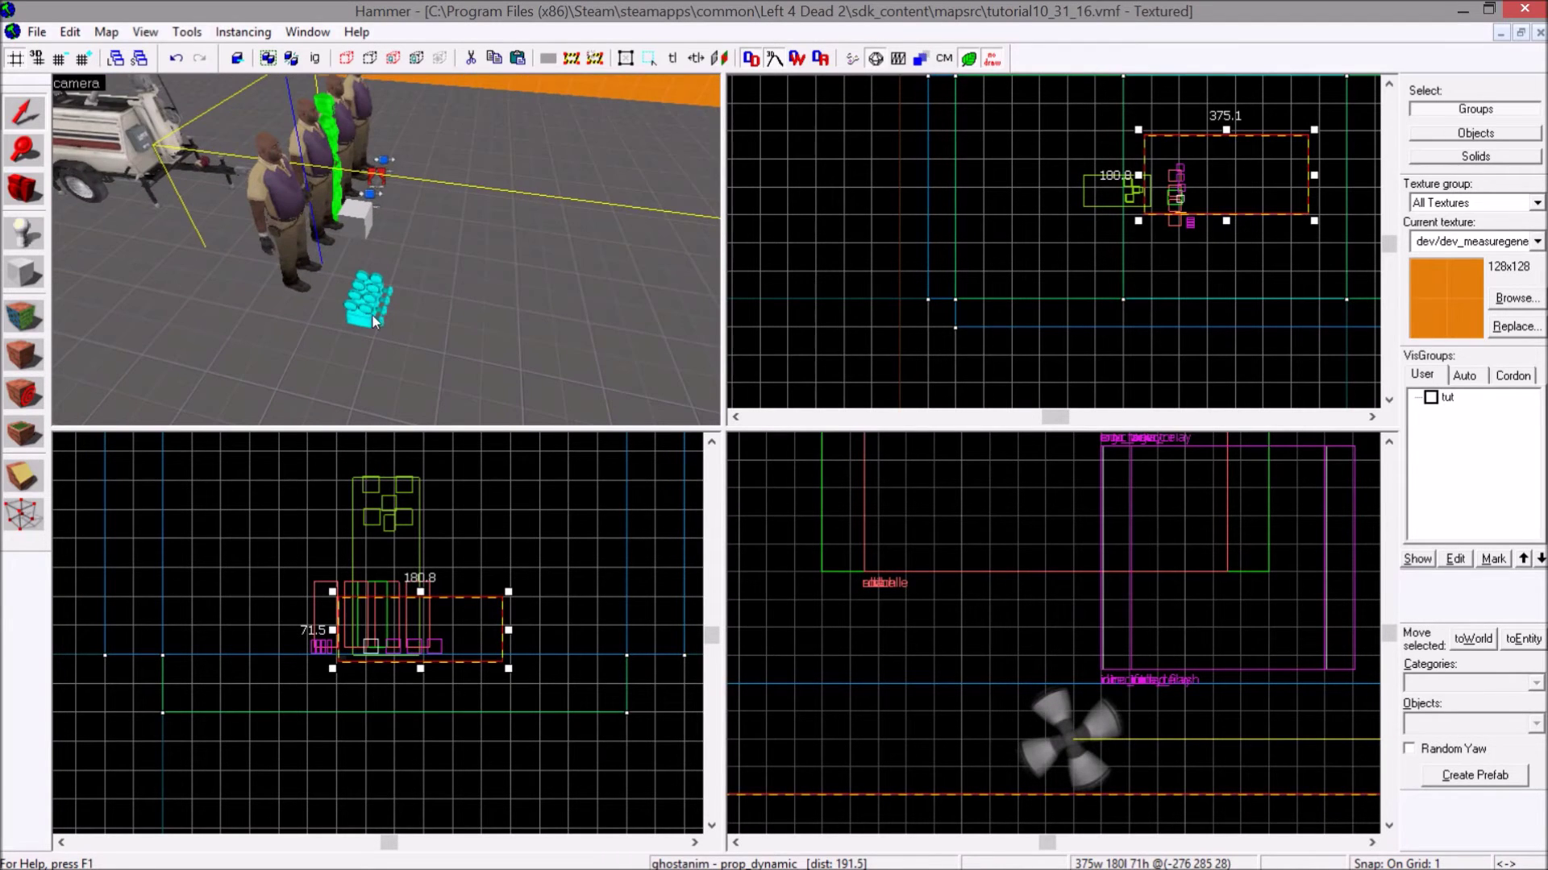
{"action": "double_click", "coordinate": [372, 316]}
{"action": "left_click", "coordinate": [376, 303], "text": "ctrl"}
{"action": "left_click", "coordinate": [381, 285], "text": "ctrl"}
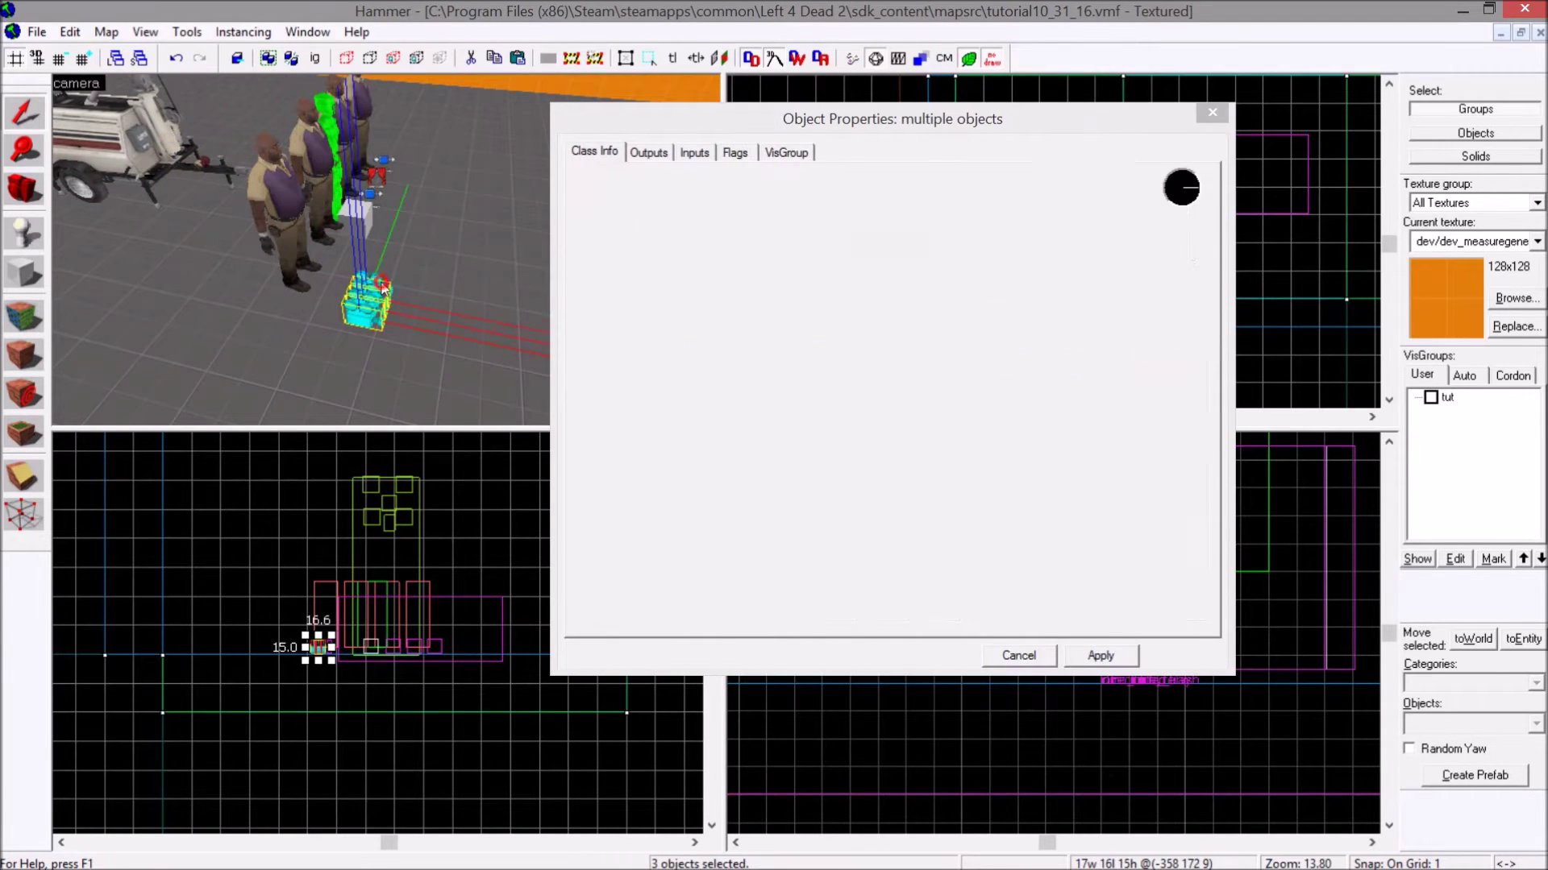
{"action": "left_click", "coordinate": [382, 287], "text": "ctrl"}
{"action": "left_click", "coordinate": [654, 328]}
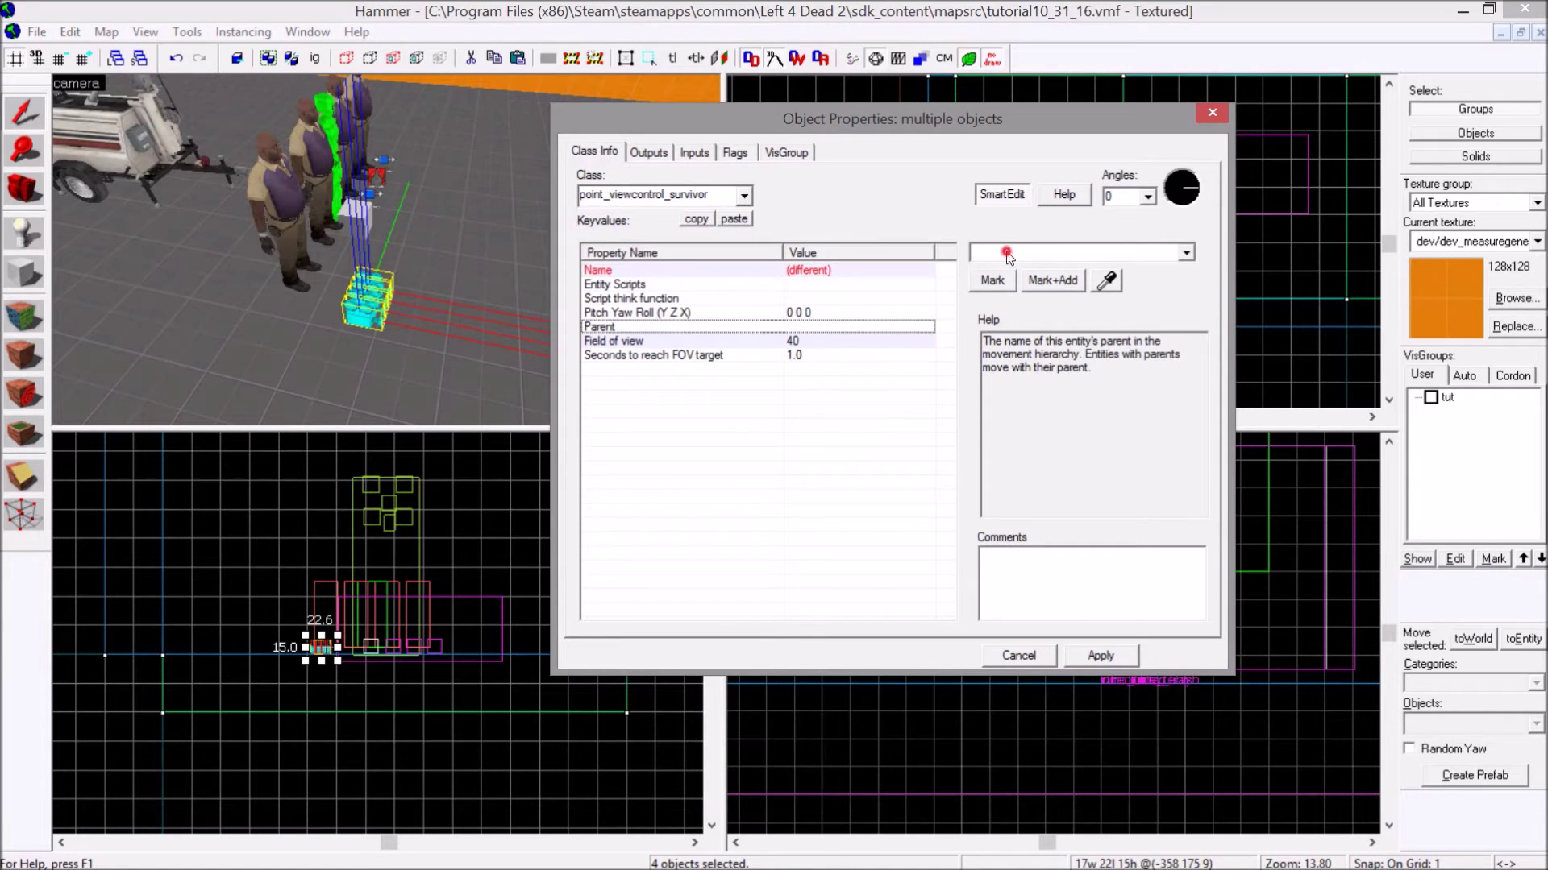
{"action": "left_click", "coordinate": [1000, 253]}
{"action": "type", "text": "ghost"}
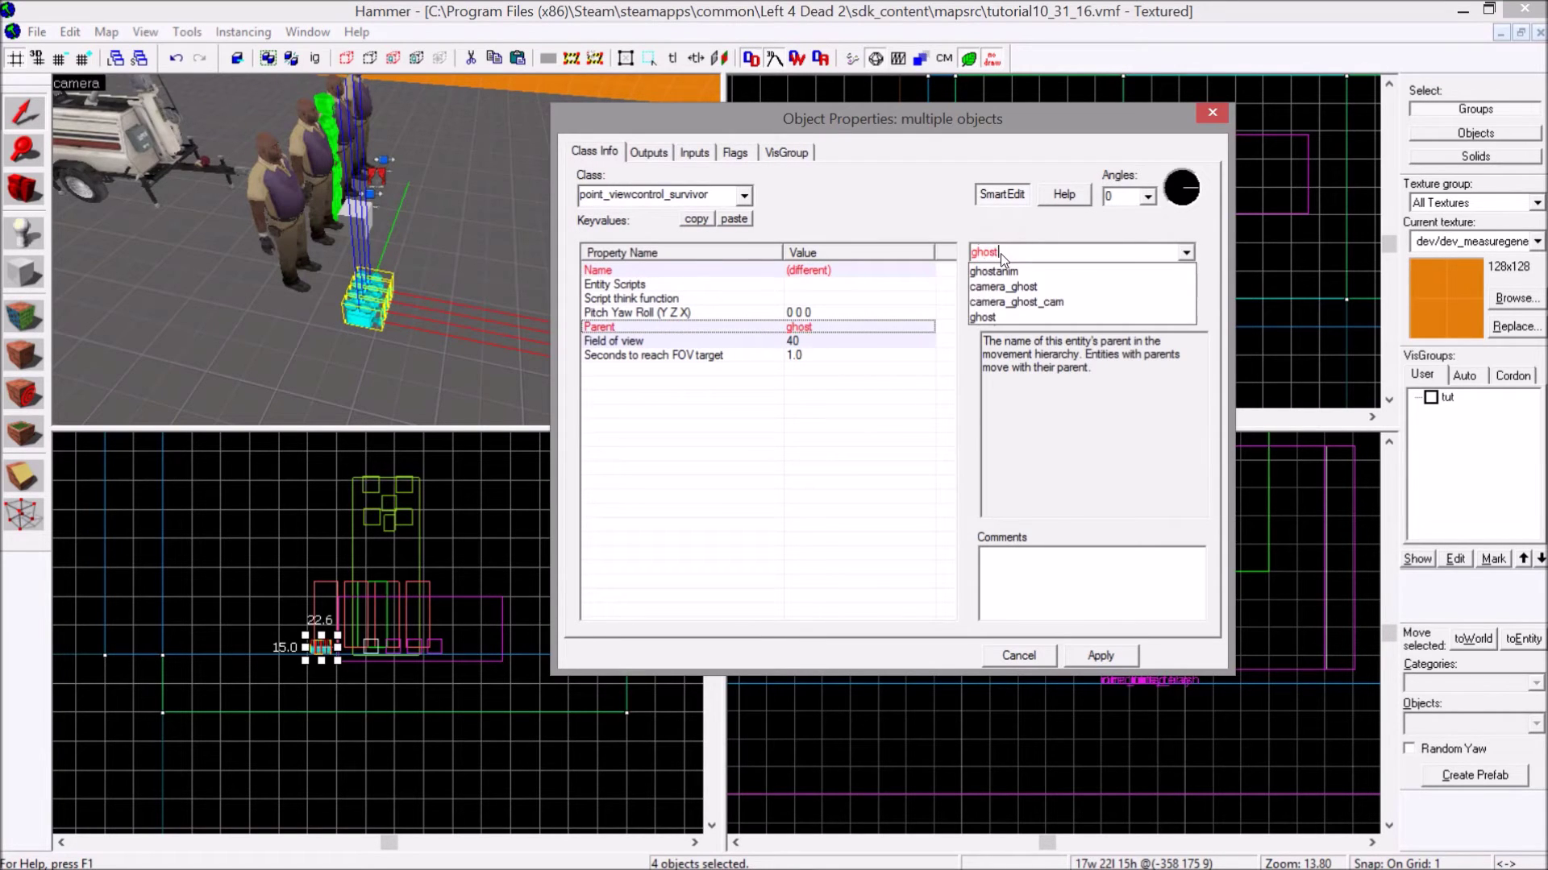
{"action": "type", "text": "anim"}
{"action": "key", "text": "Return"}
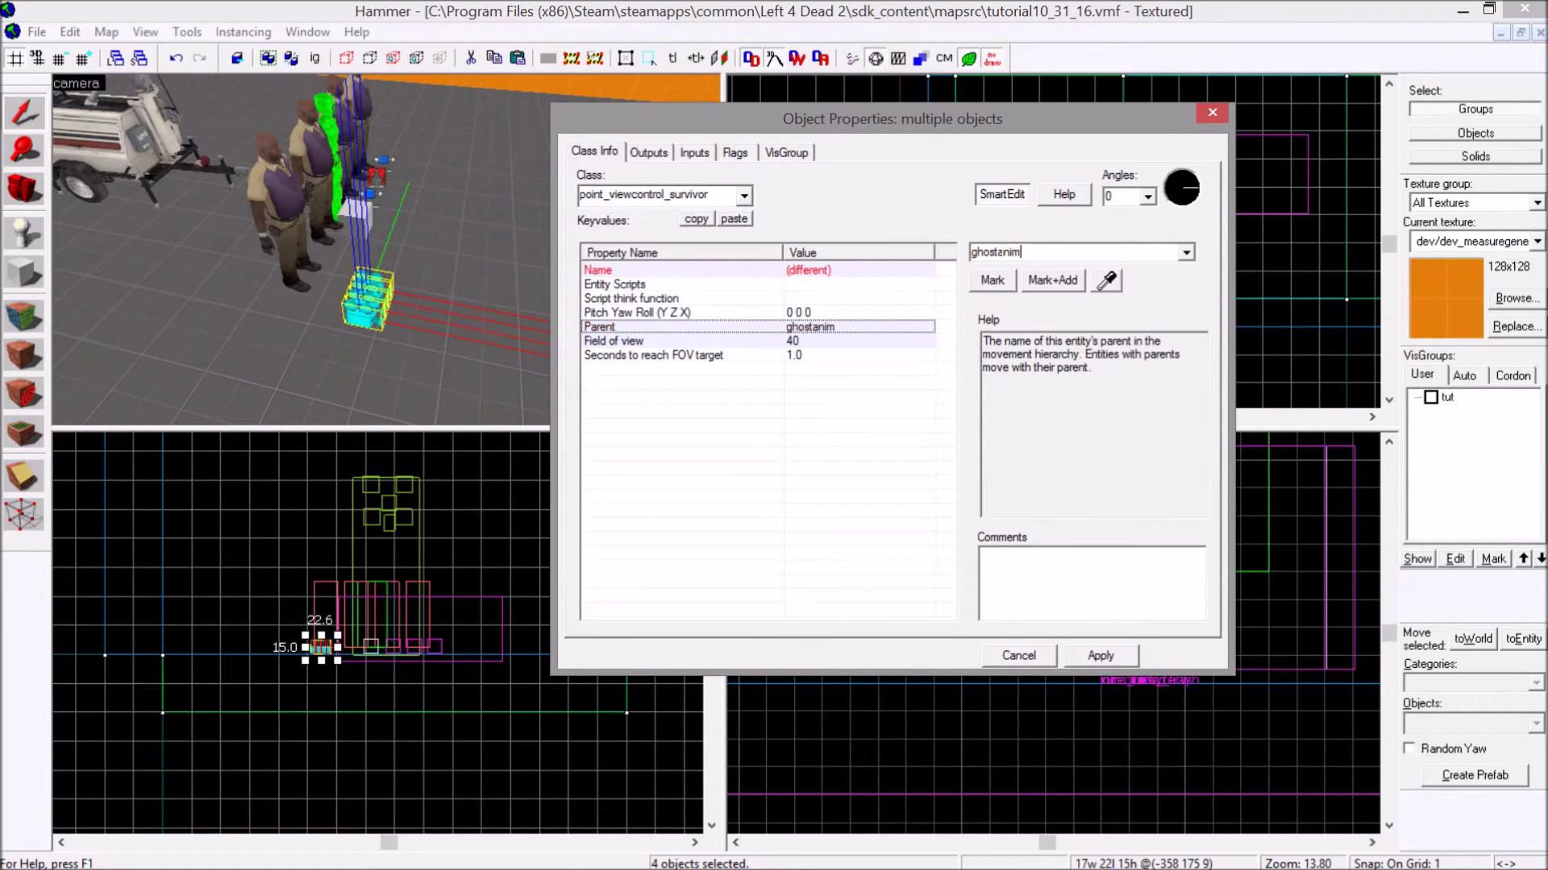
{"action": "left_click", "coordinate": [1101, 656]}
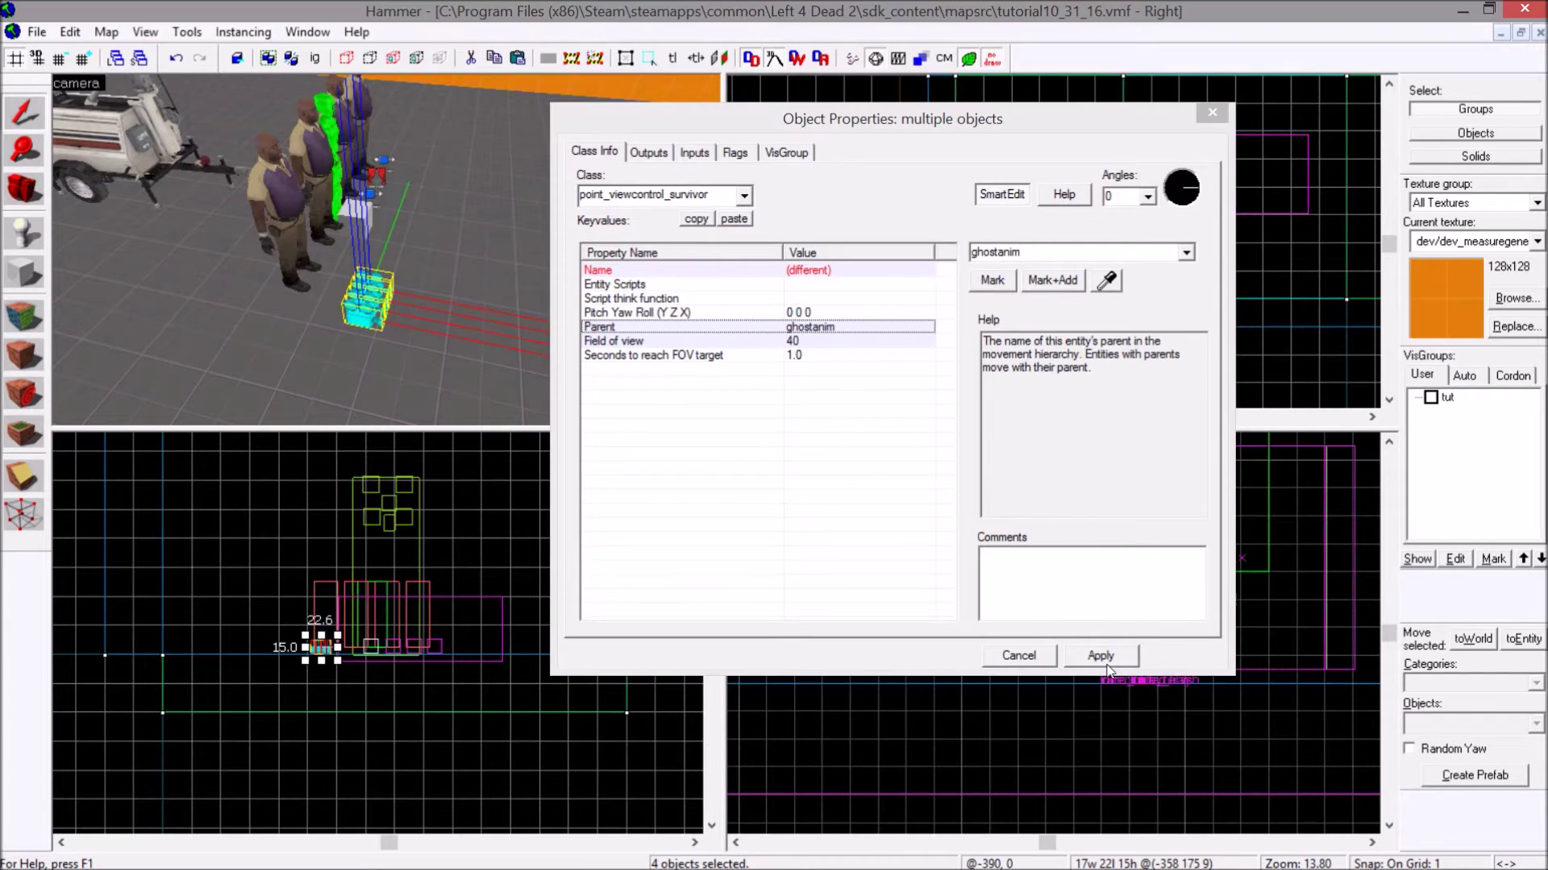
{"action": "left_click", "coordinate": [1215, 113]}
{"action": "key", "text": "Escape"}
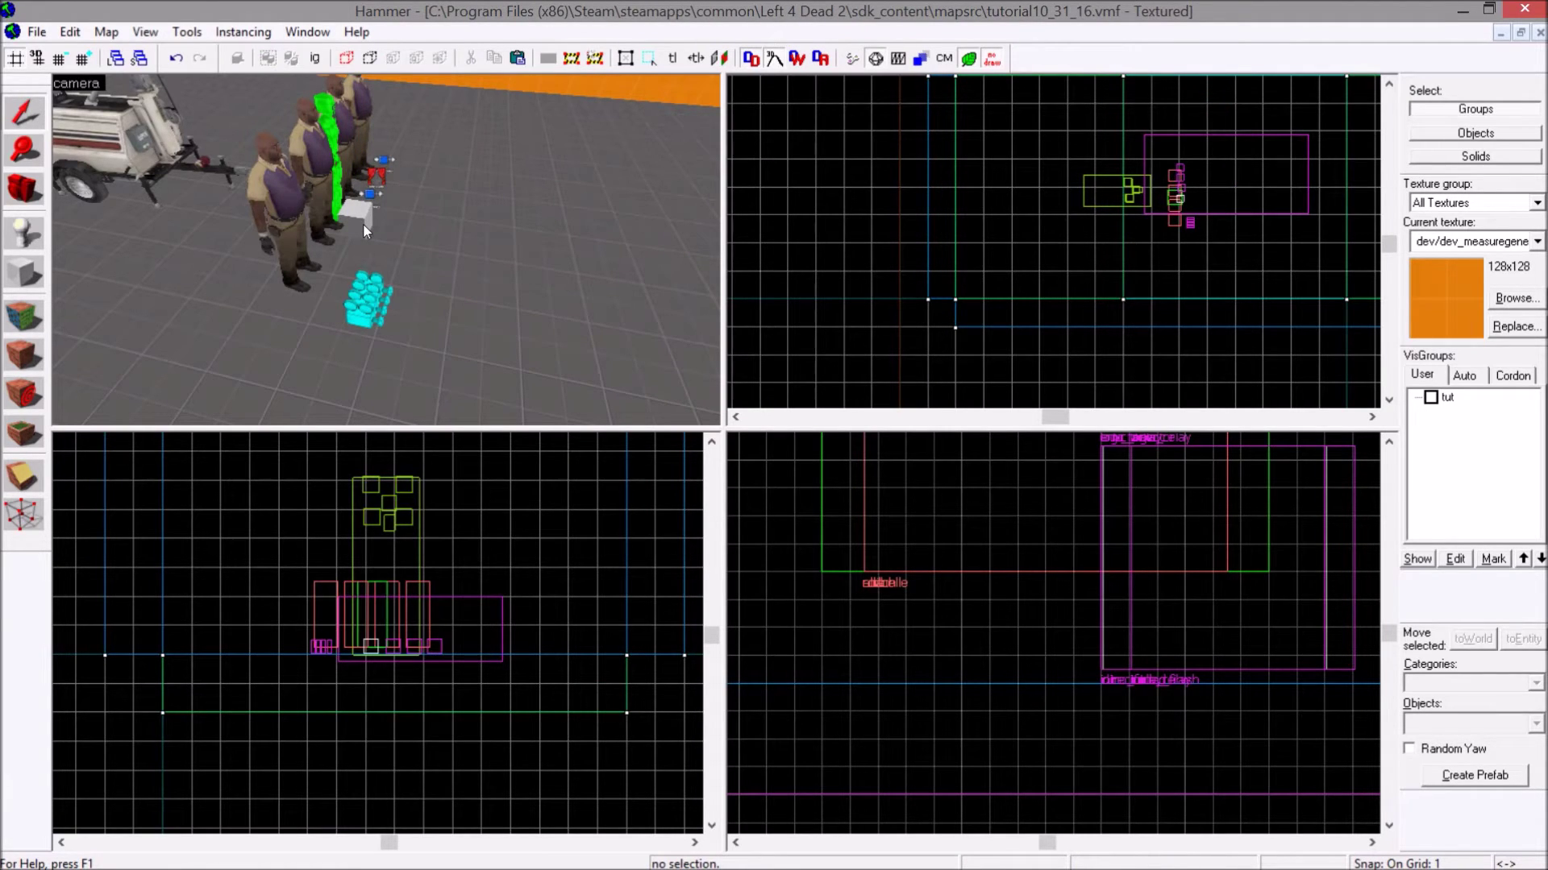
- Add an OnGameplayStart output to the info_director that targets intro_relay with the Trigger input, and apply it
{"action": "key", "text": "z"}
{"action": "key", "text": "w"}
{"action": "key", "text": "z"}
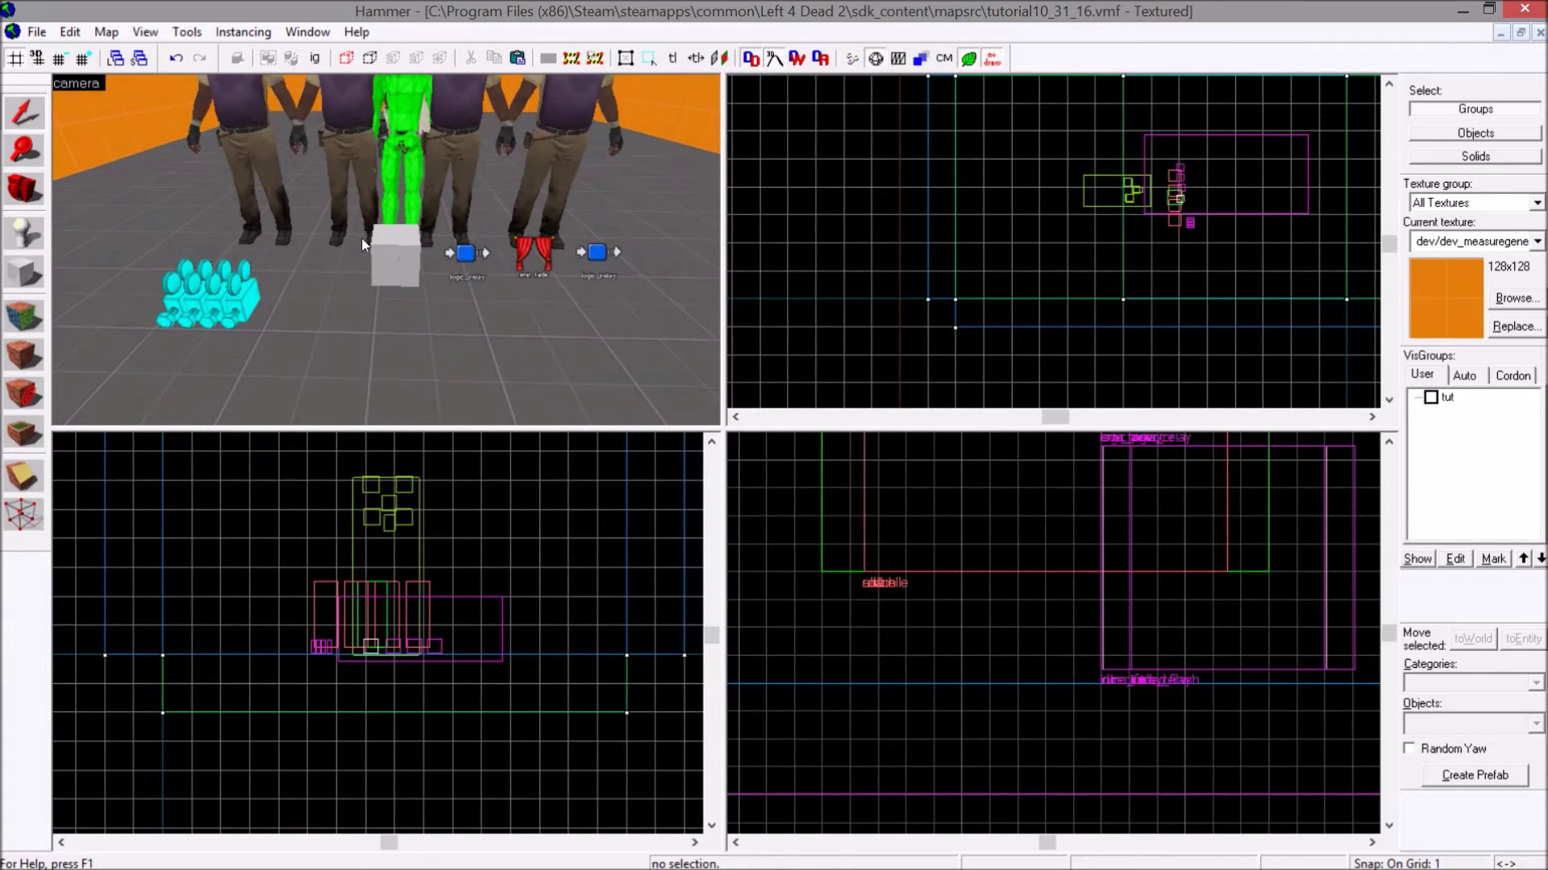
{"action": "left_click", "coordinate": [370, 243]}
{"action": "key", "text": "alt+Return"}
{"action": "left_click", "coordinate": [649, 152]}
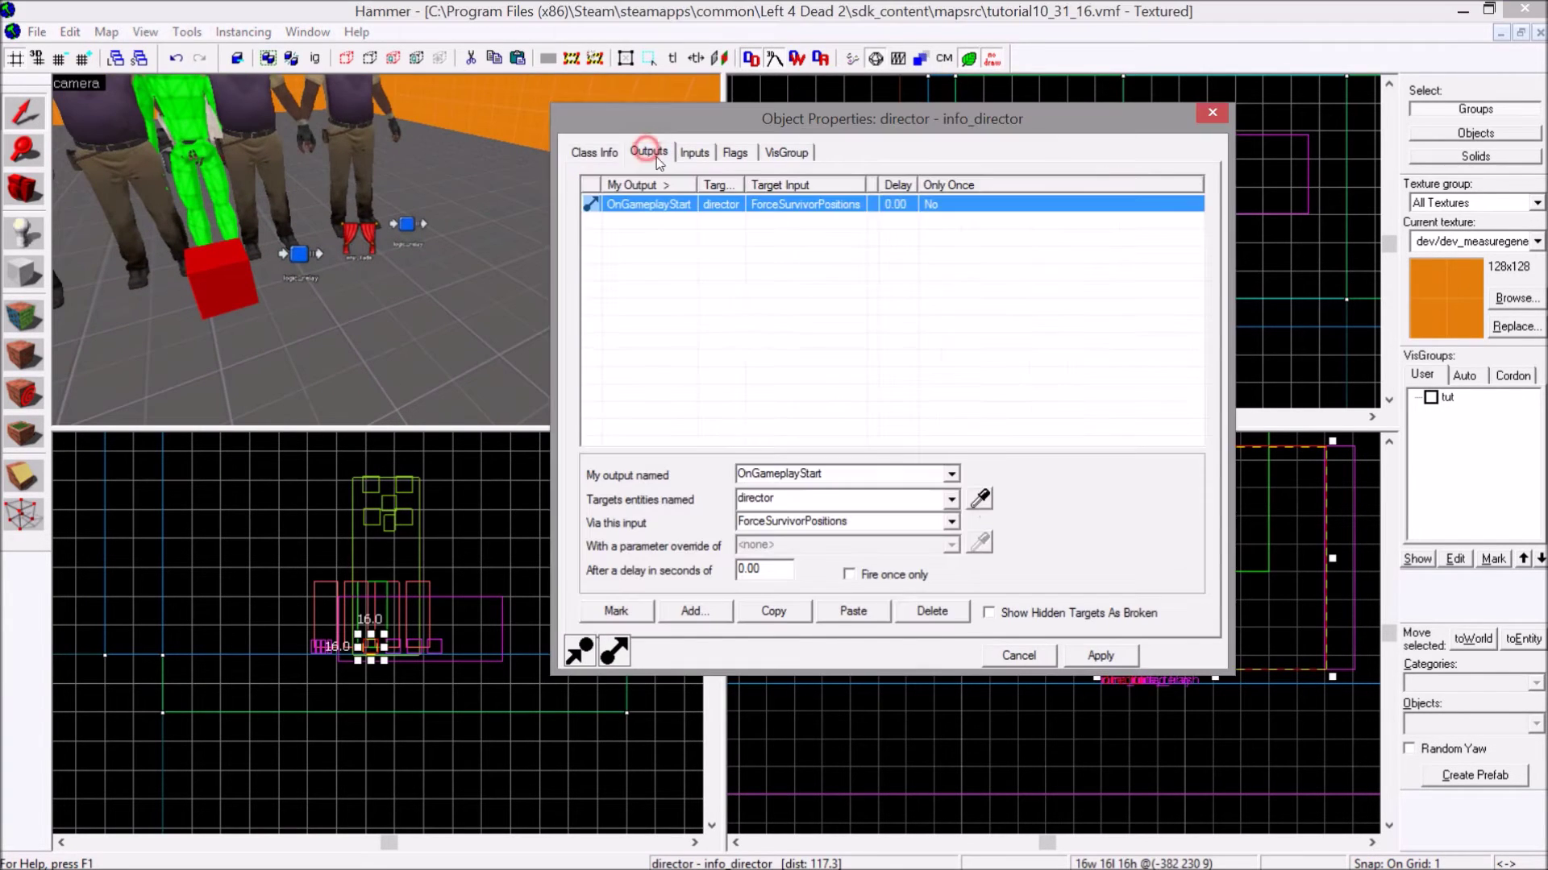
{"action": "left_click", "coordinate": [692, 611]}
{"action": "left_click", "coordinate": [952, 474]}
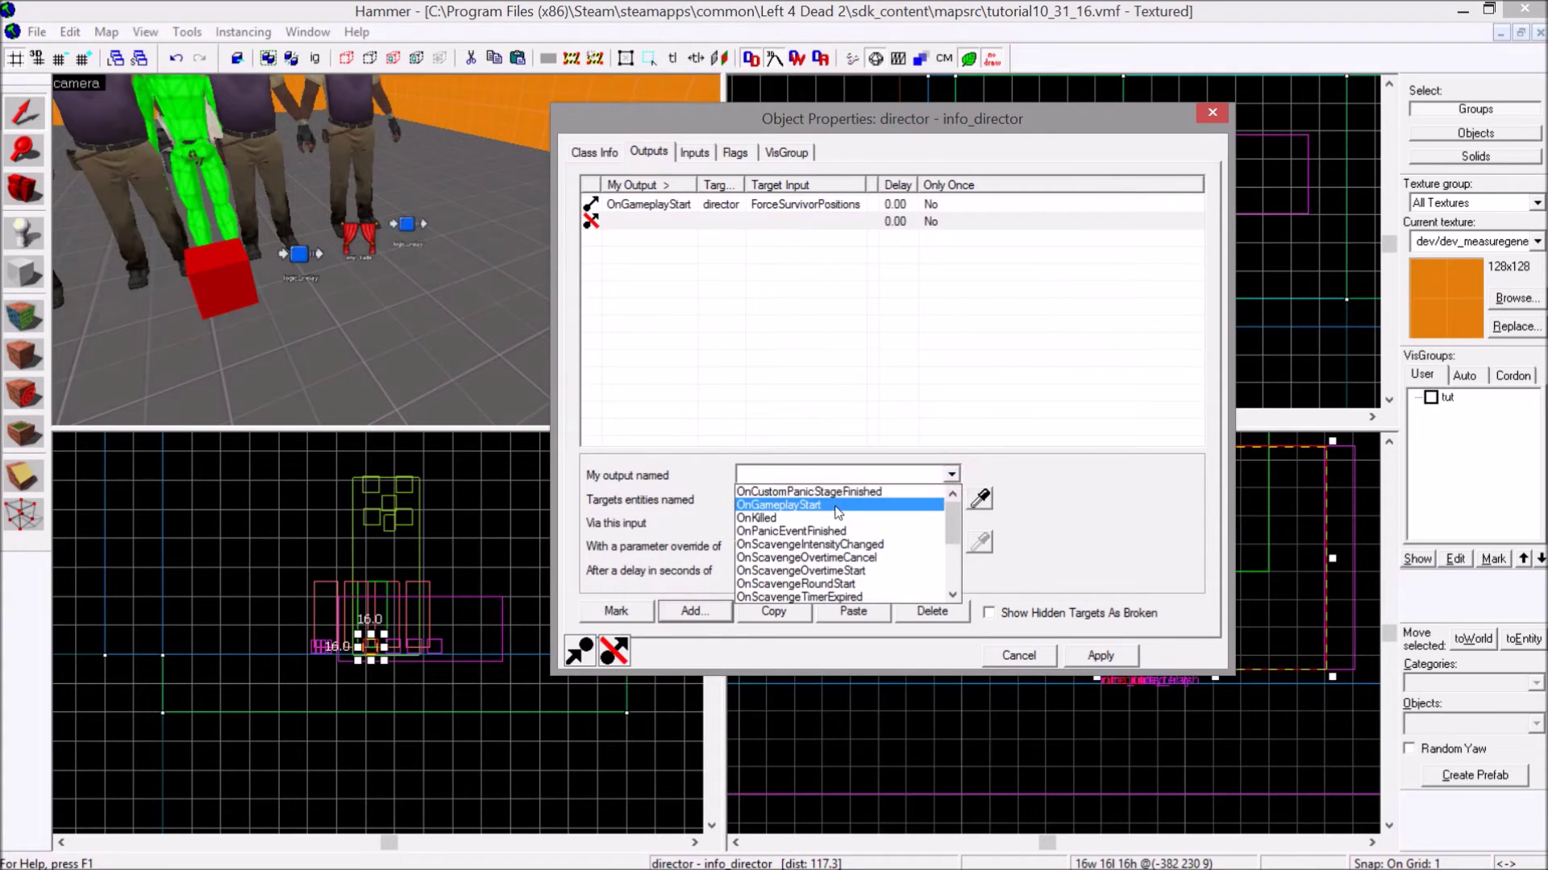
{"action": "left_click", "coordinate": [836, 505]}
{"action": "left_click", "coordinate": [981, 498]}
{"action": "left_click", "coordinate": [299, 254]}
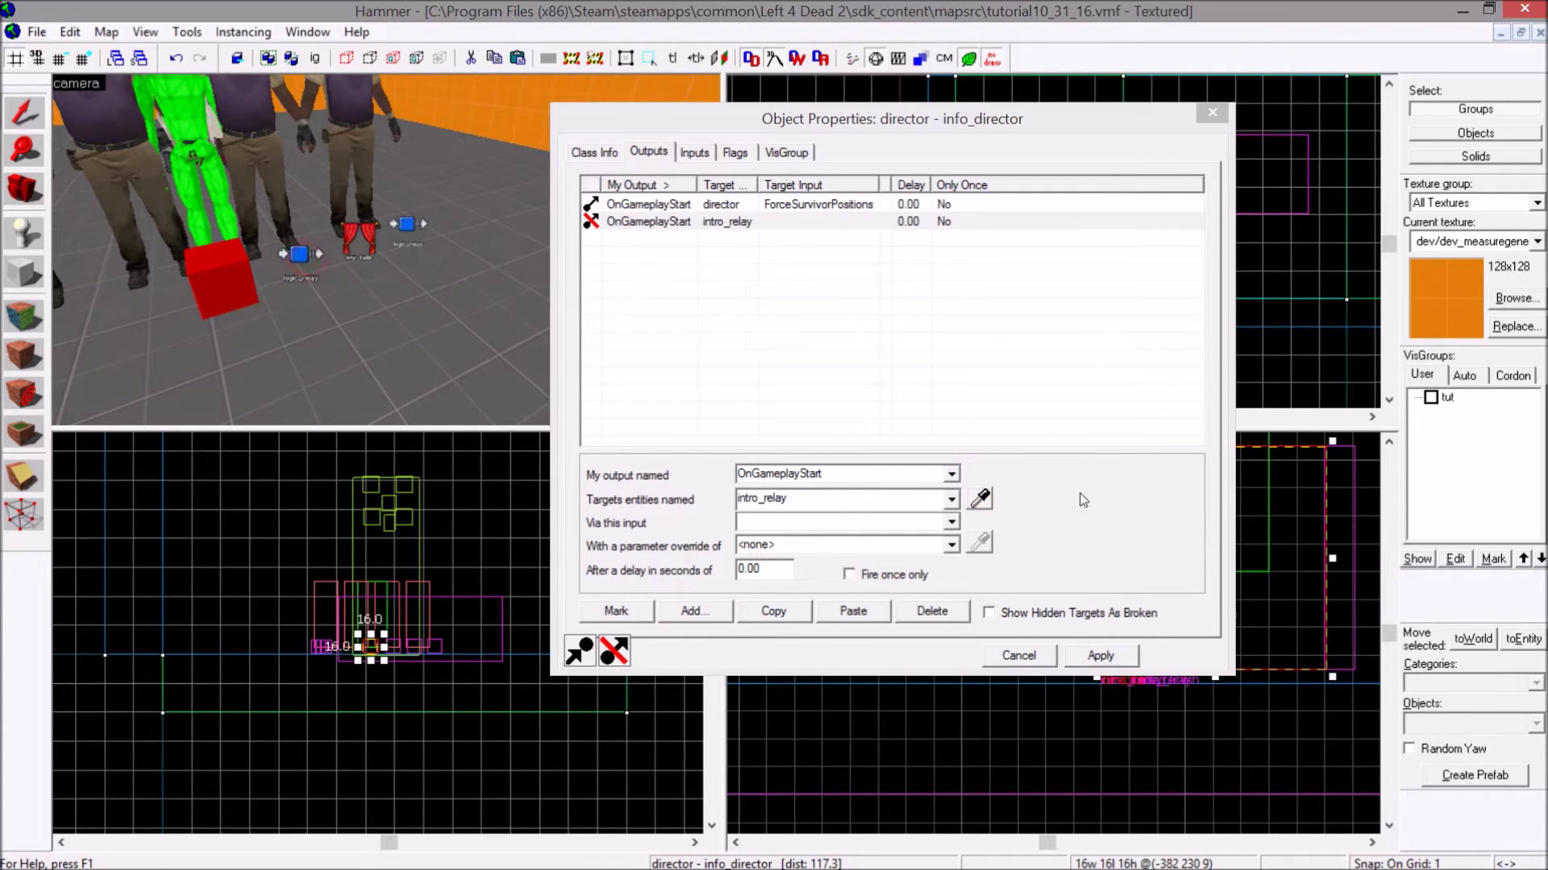
{"action": "left_click", "coordinate": [951, 523]}
{"action": "scroll", "coordinate": [781, 579], "scroll_direction": "down", "scroll_amount": 3}
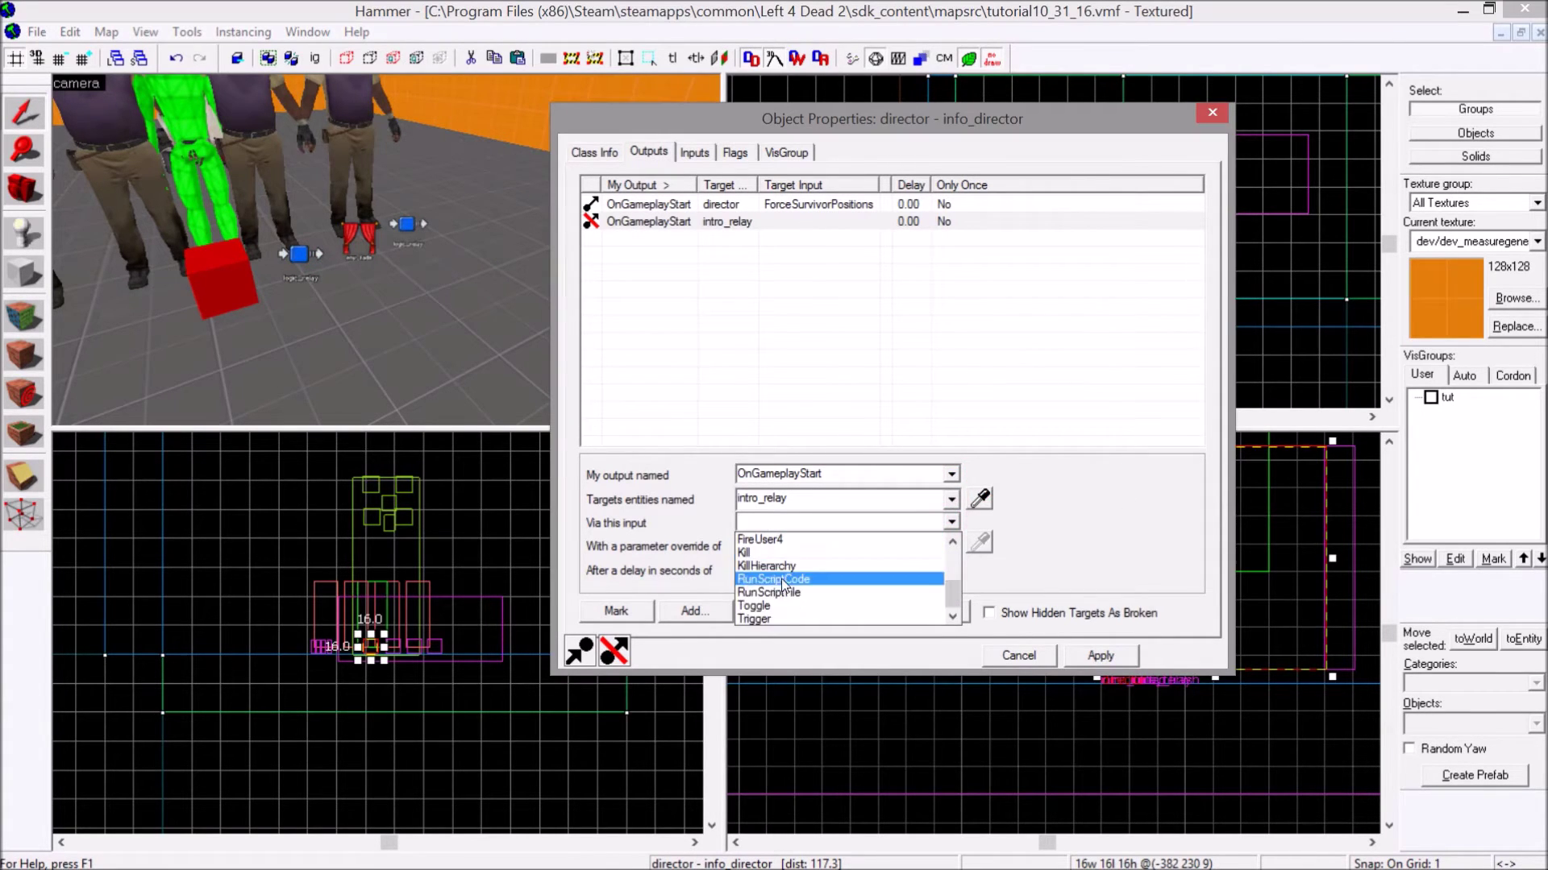
{"action": "left_click", "coordinate": [766, 616]}
{"action": "left_click", "coordinate": [1101, 655]}
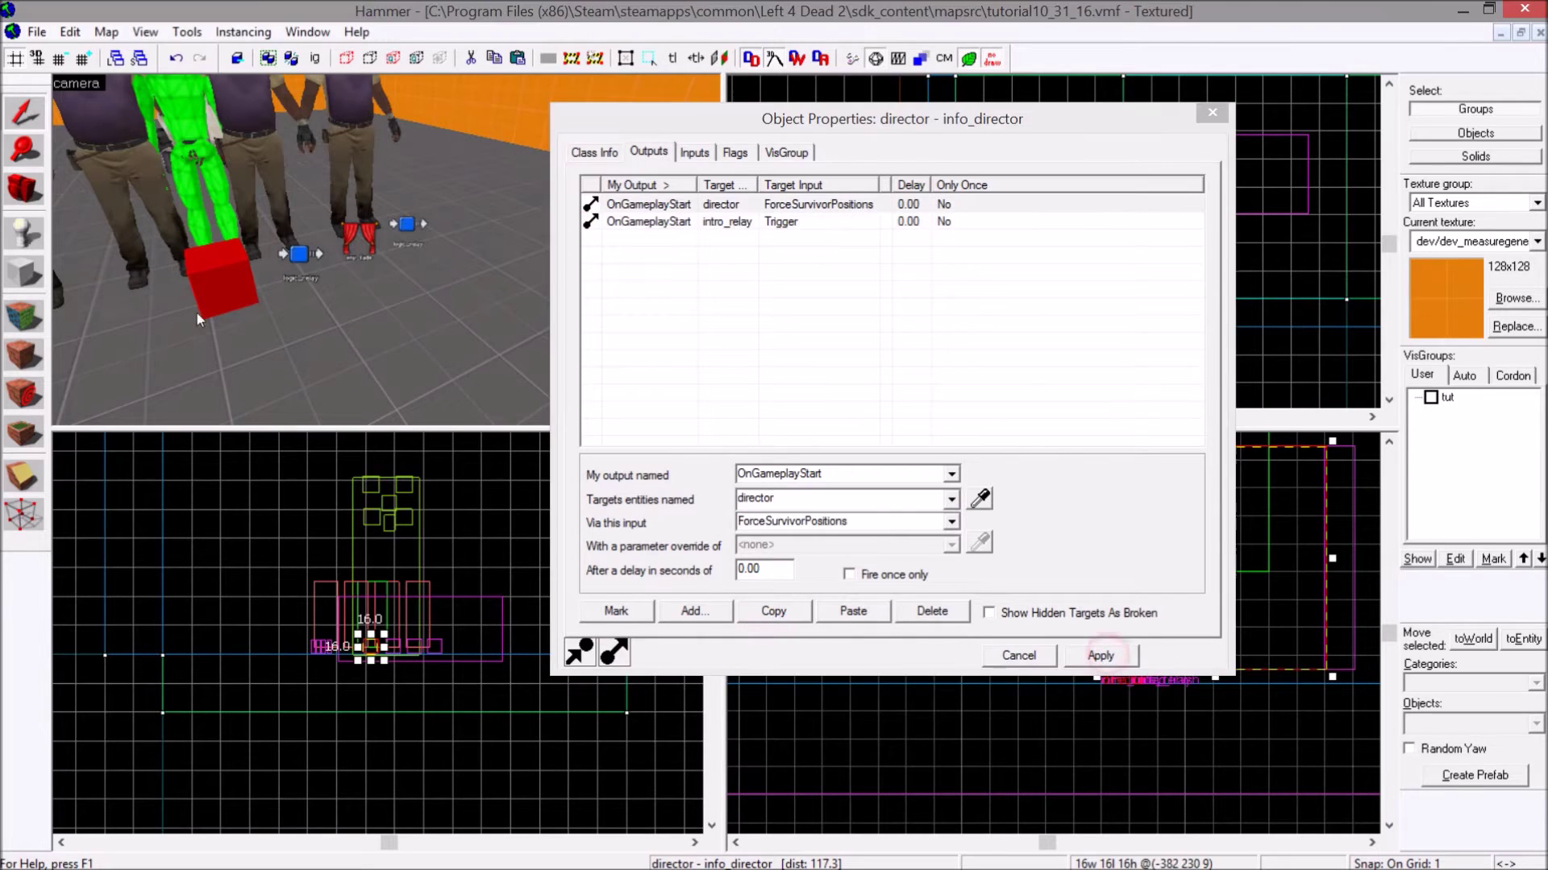
- Give the intro_relay logic_relay an OnTrigger output that sends Fade to intro_faded, and apply it
{"action": "left_click", "coordinate": [298, 254]}
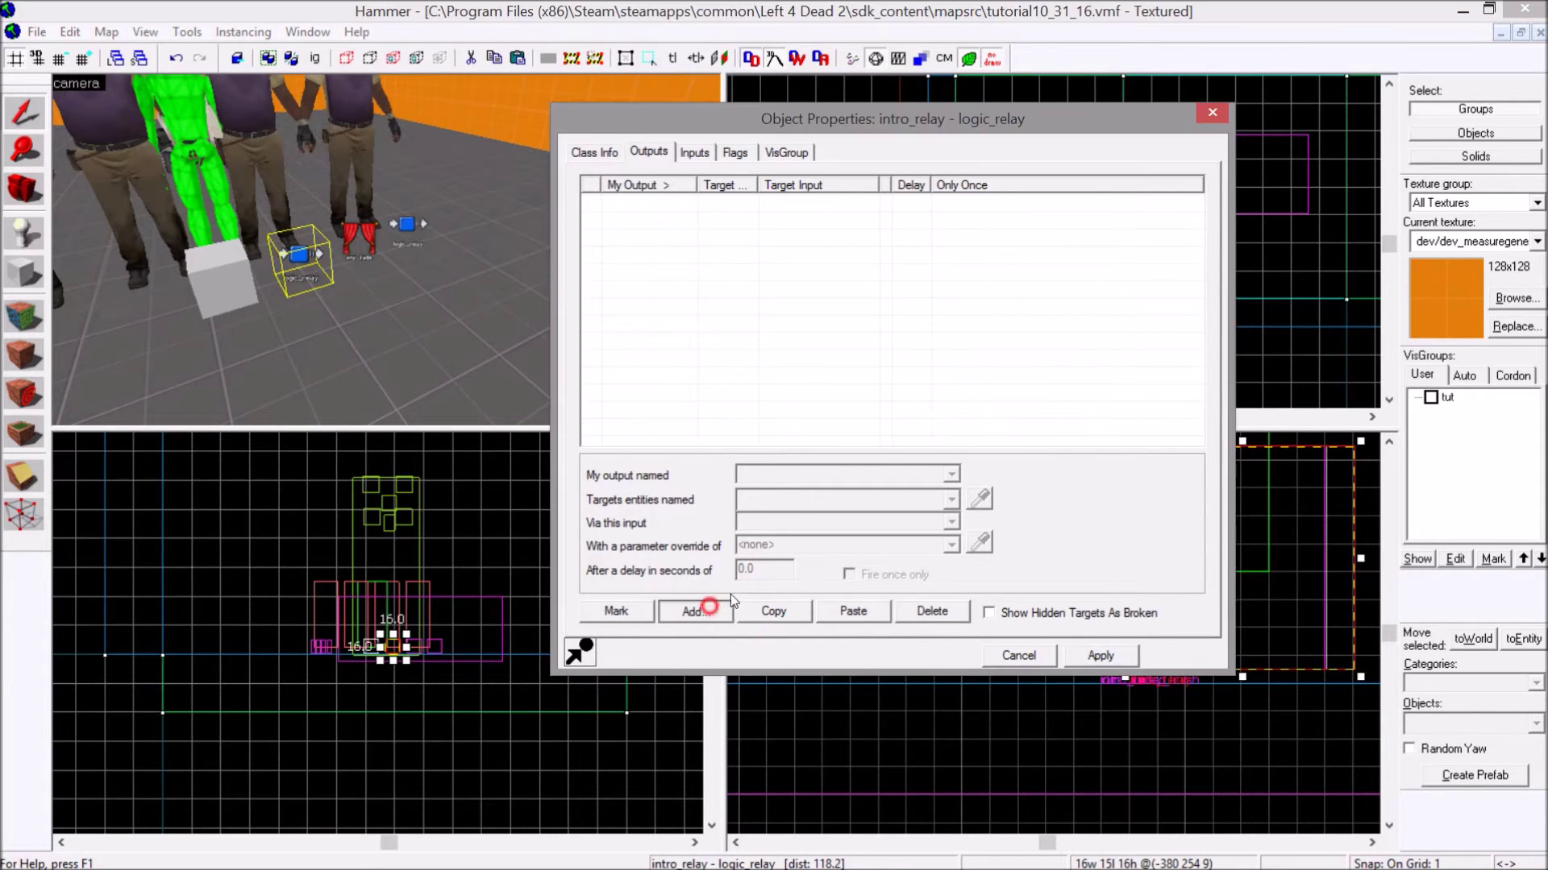
{"action": "left_click", "coordinate": [695, 610]}
{"action": "left_click", "coordinate": [952, 474]}
{"action": "left_click", "coordinate": [797, 520]}
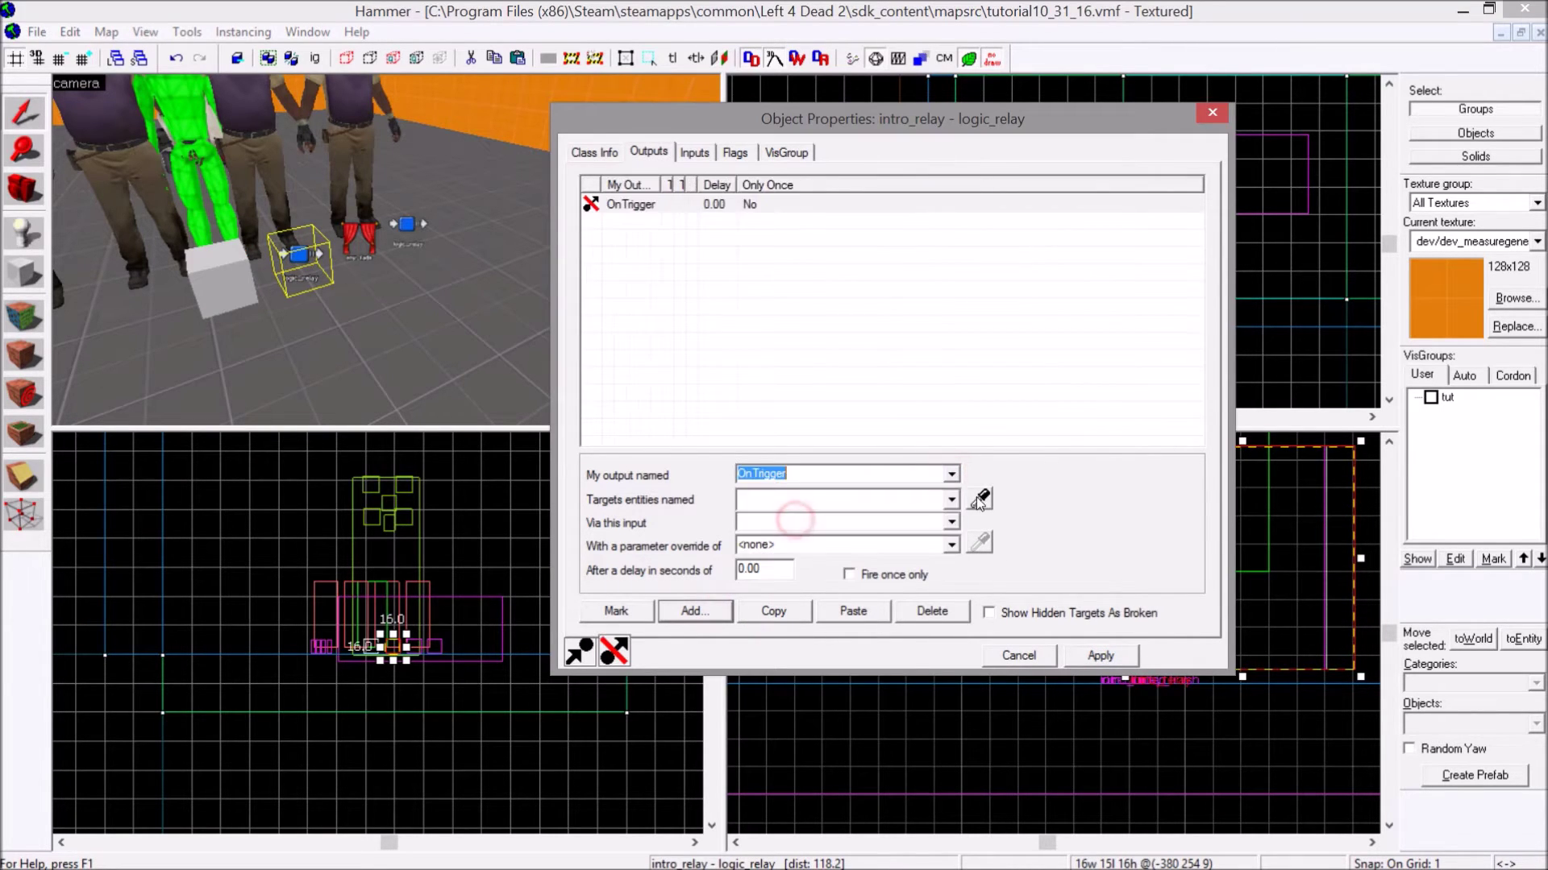
{"action": "left_click", "coordinate": [979, 498]}
{"action": "left_click", "coordinate": [359, 235]}
{"action": "left_click", "coordinate": [951, 522]}
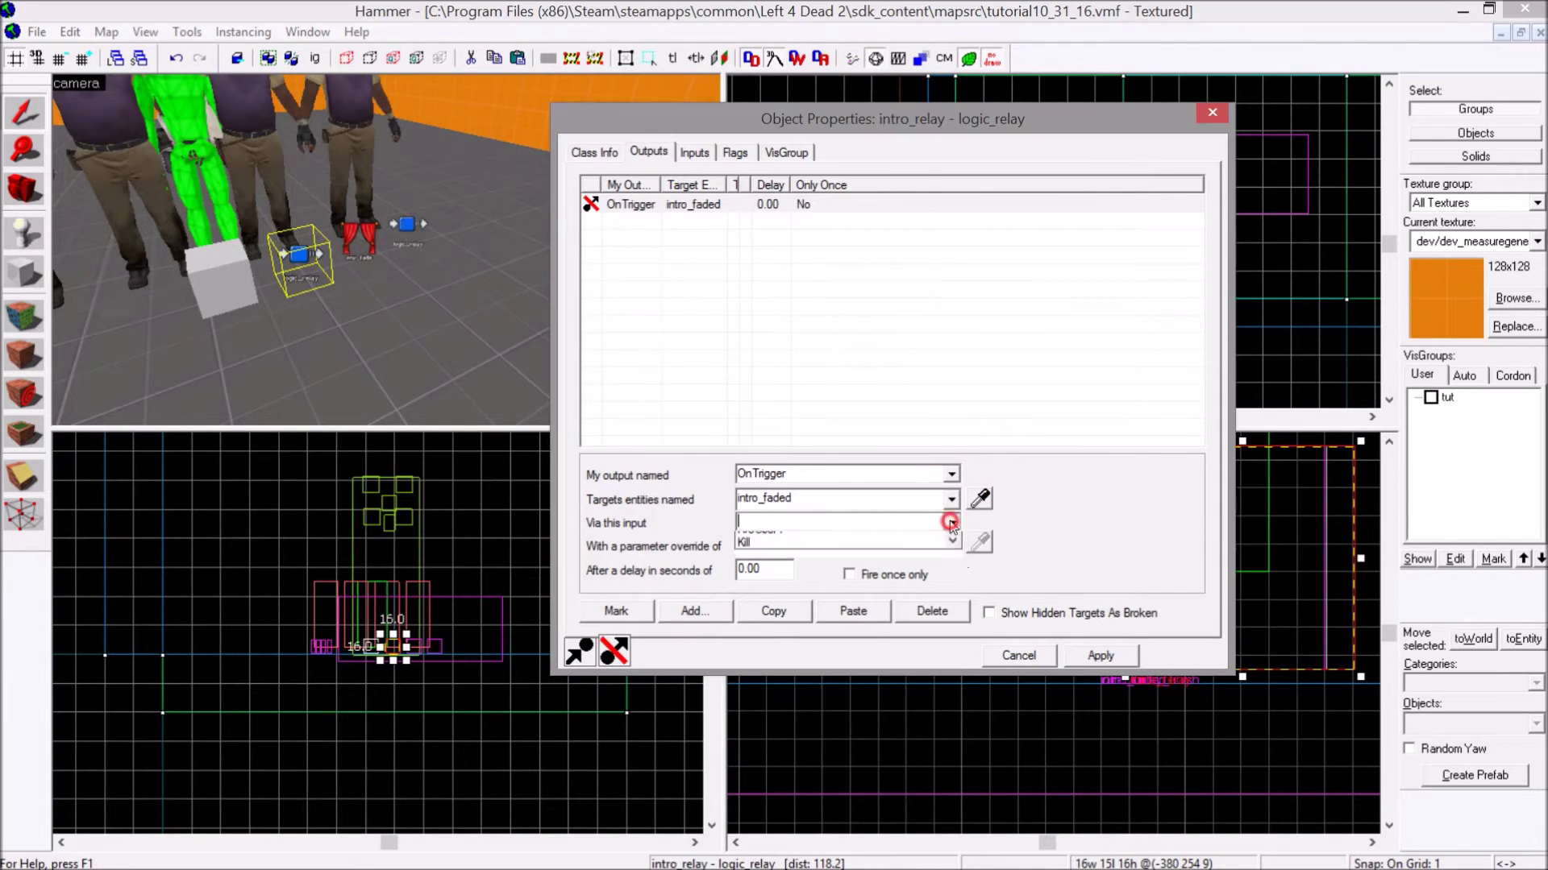
{"action": "left_click", "coordinate": [772, 554]}
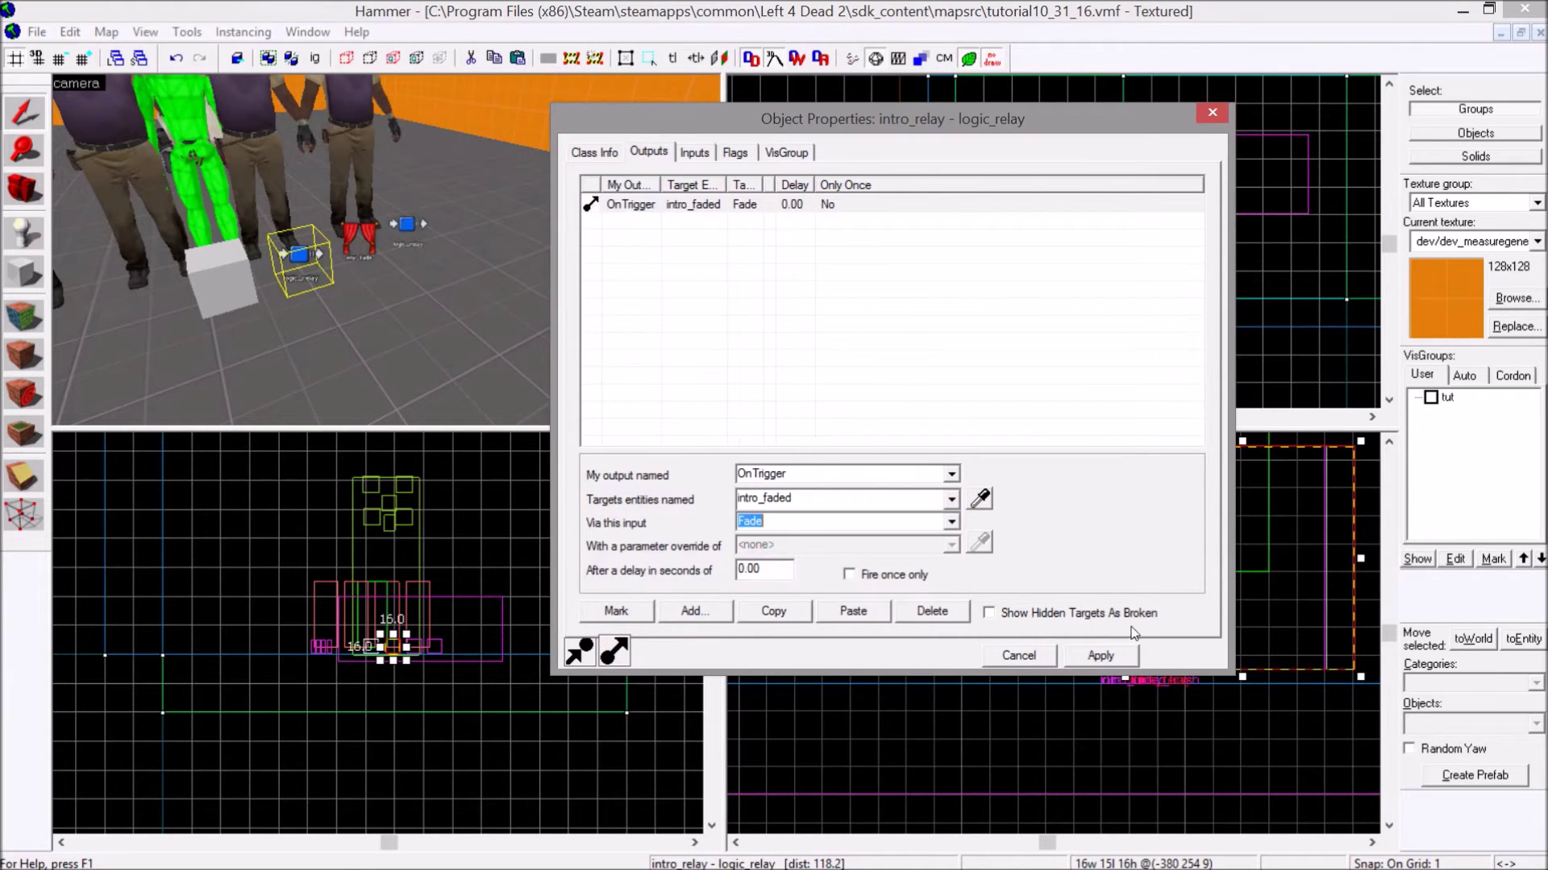
{"action": "left_click", "coordinate": [1111, 651]}
- Add a second OnTrigger output to intro_relay that sends StartIntro to director, and apply it
{"action": "left_click", "coordinate": [711, 613]}
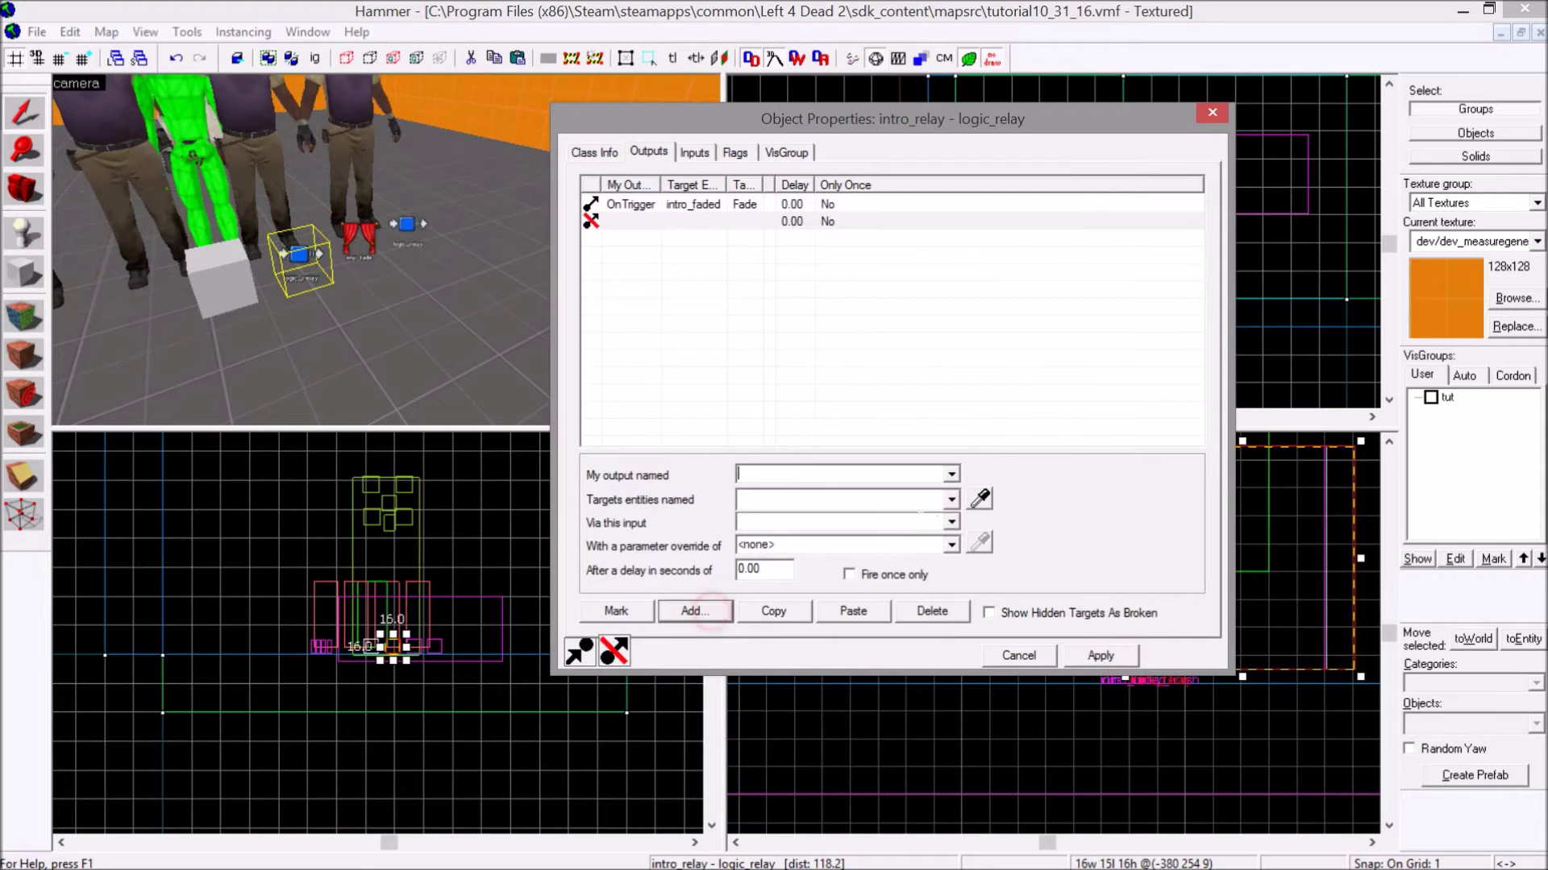
{"action": "left_click", "coordinate": [951, 474]}
{"action": "left_click", "coordinate": [828, 519]}
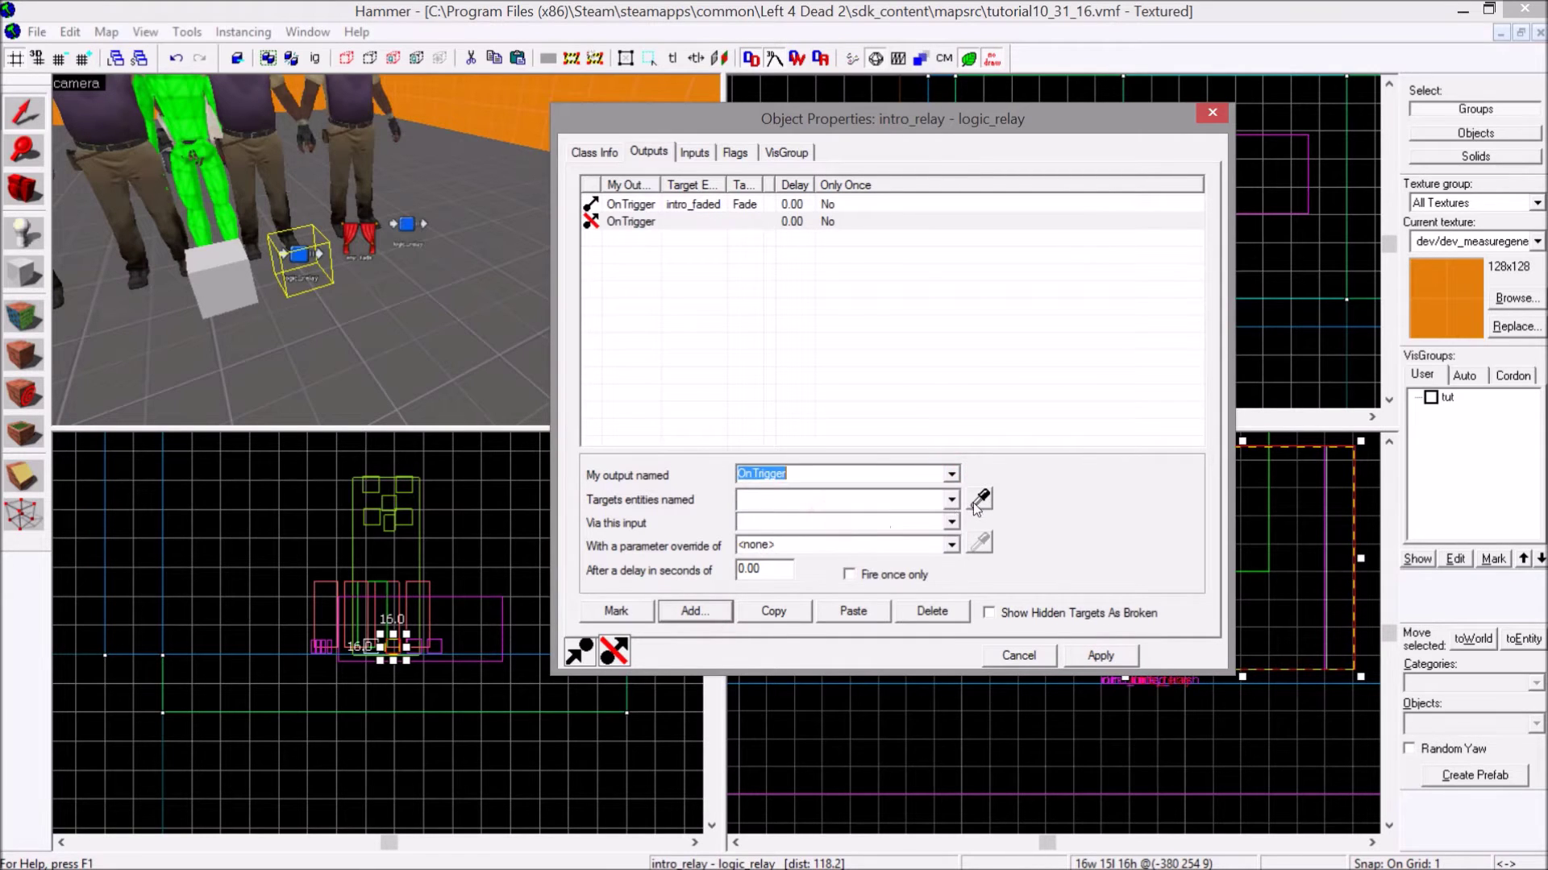
{"action": "left_click", "coordinate": [980, 498]}
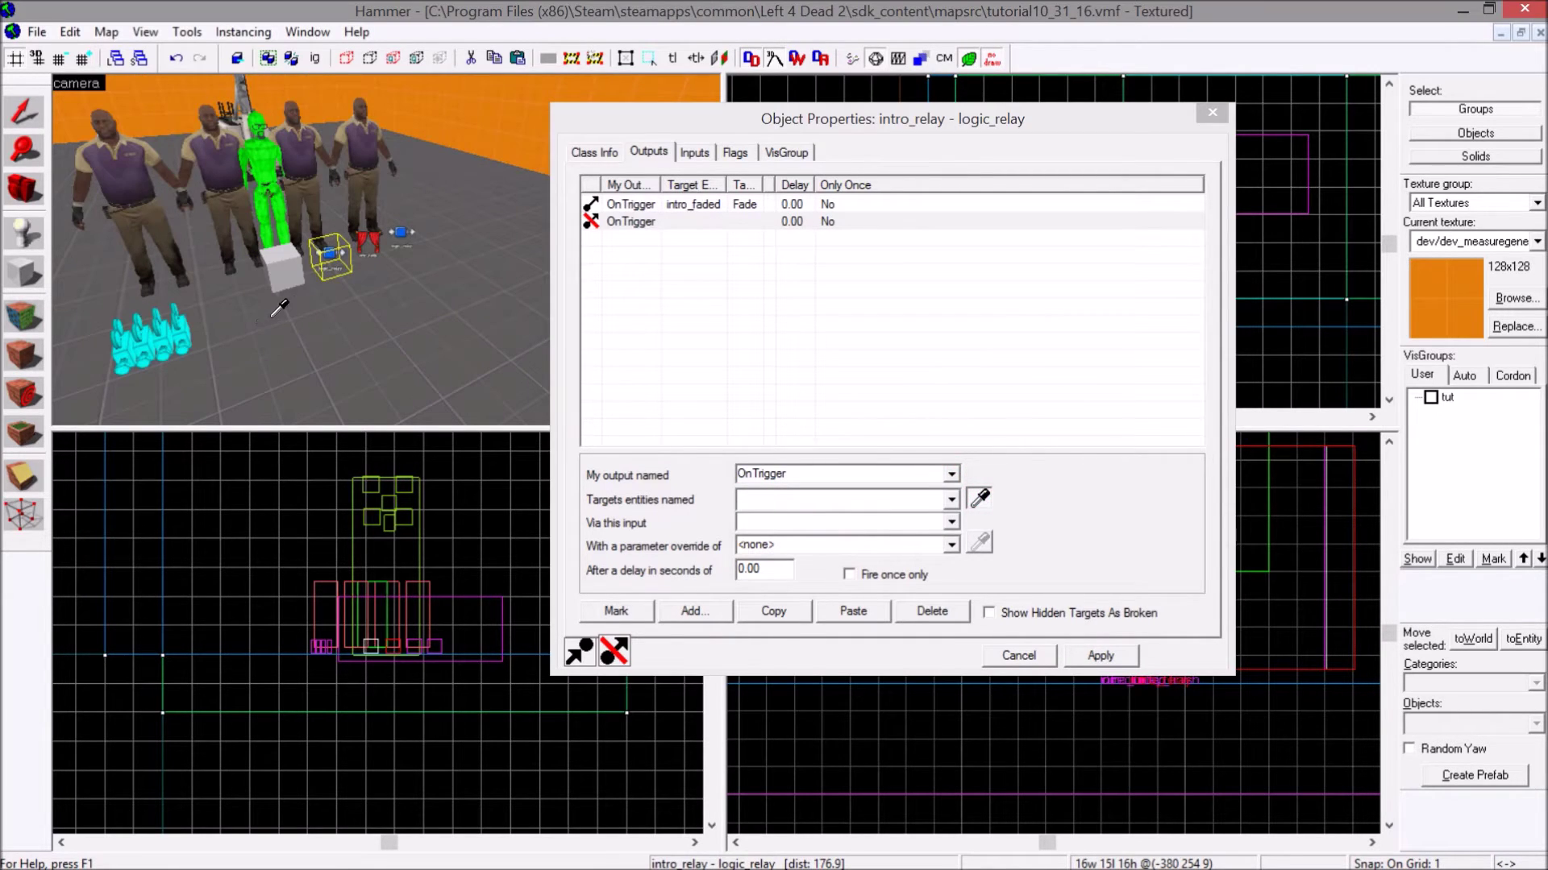
{"action": "left_click", "coordinate": [282, 278]}
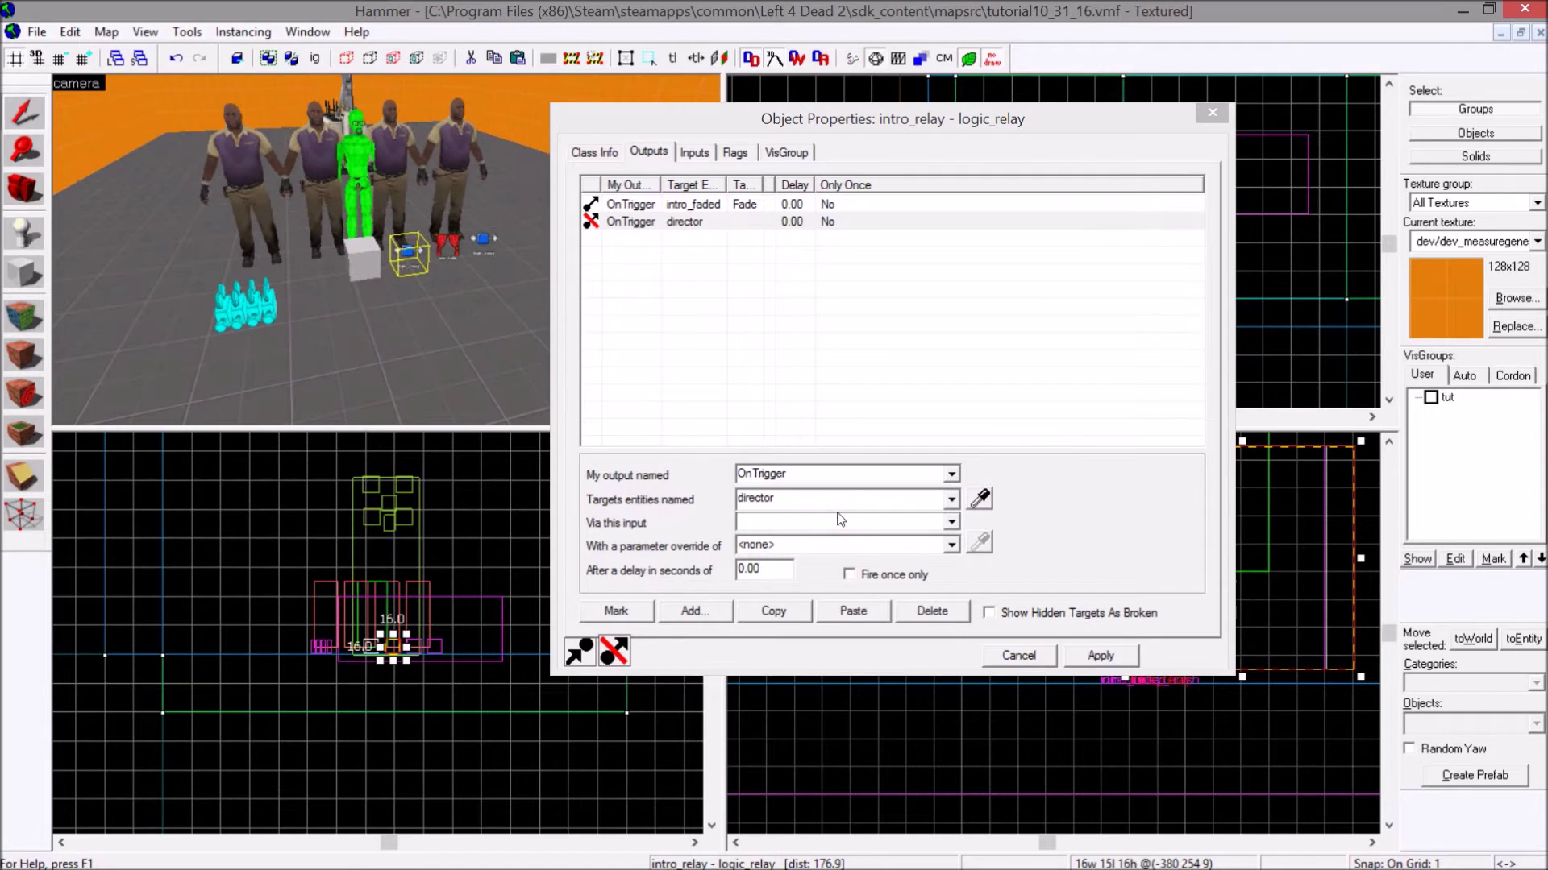
{"action": "left_click", "coordinate": [952, 523]}
{"action": "scroll", "coordinate": [819, 568], "scroll_direction": "down", "scroll_amount": 5}
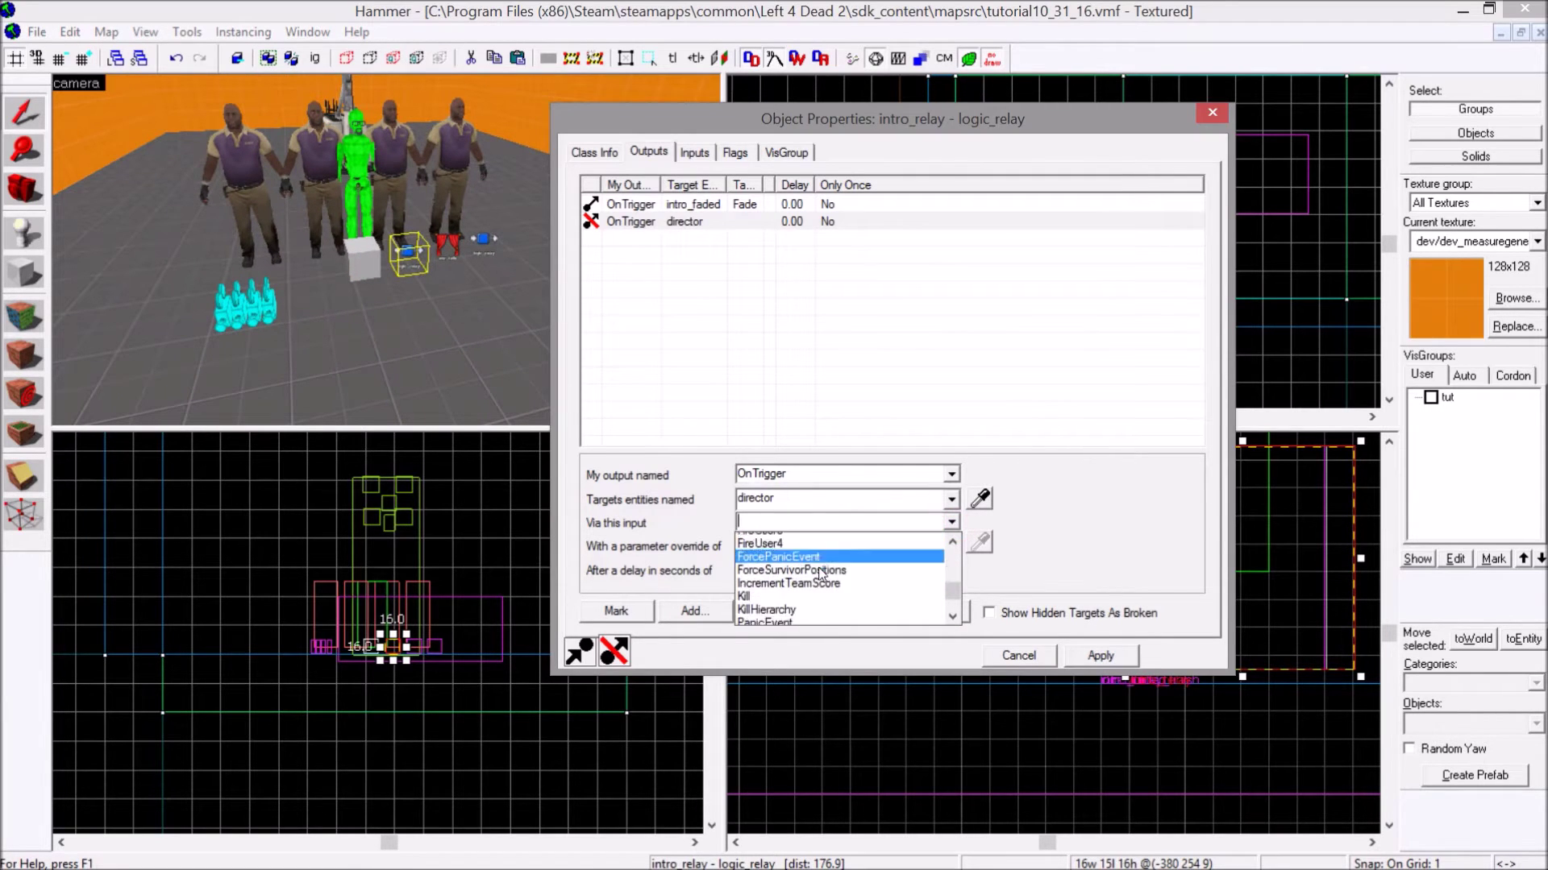
{"action": "scroll", "coordinate": [817, 586], "scroll_direction": "down", "scroll_amount": 3}
{"action": "left_click", "coordinate": [802, 620]}
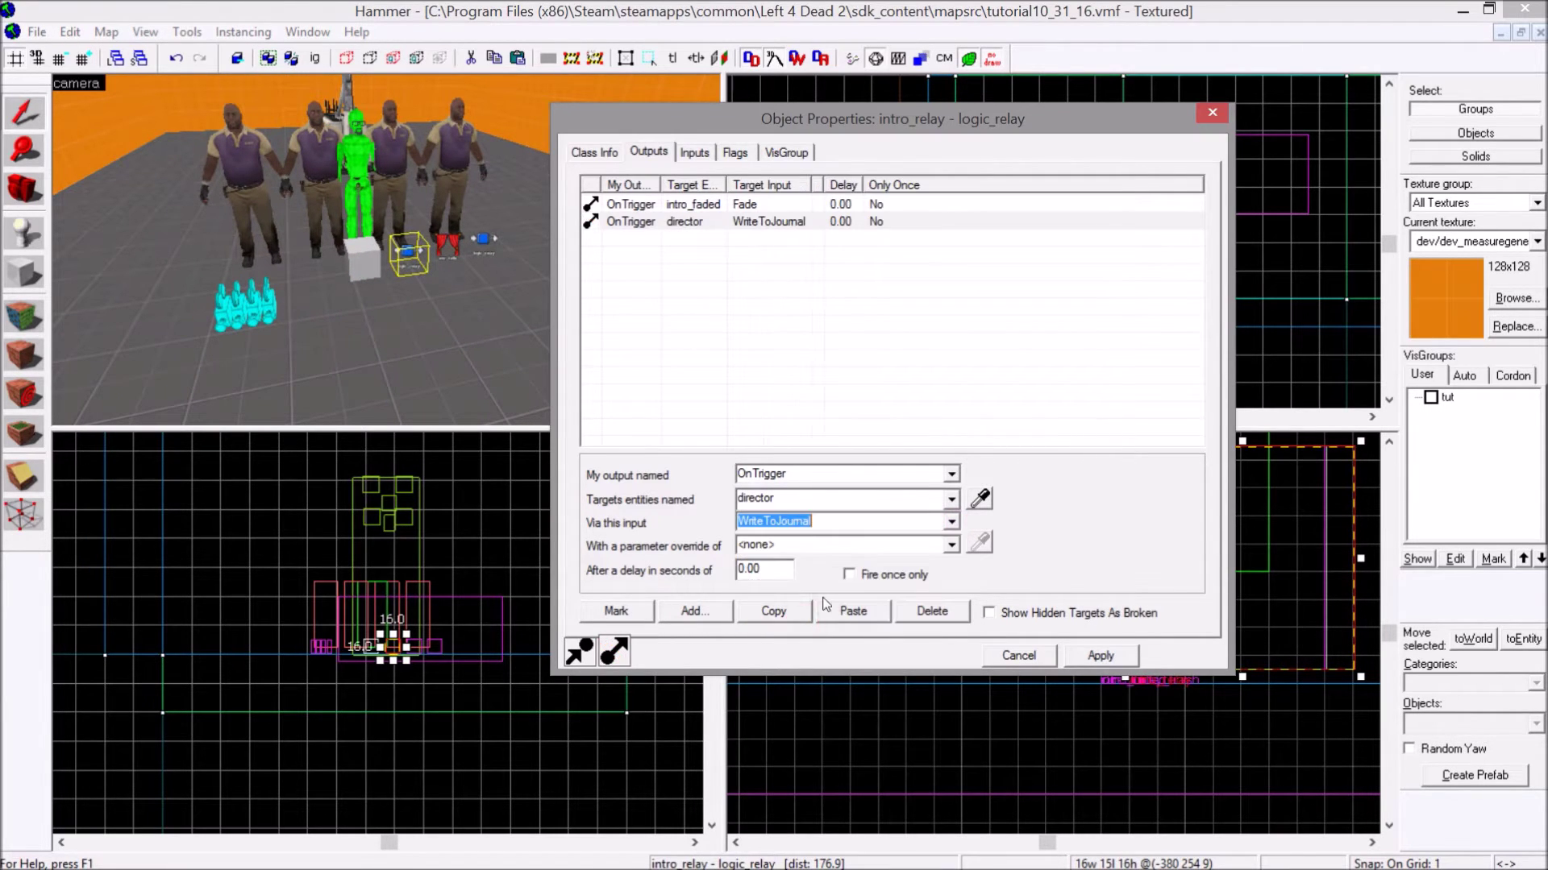
{"action": "left_click", "coordinate": [952, 522]}
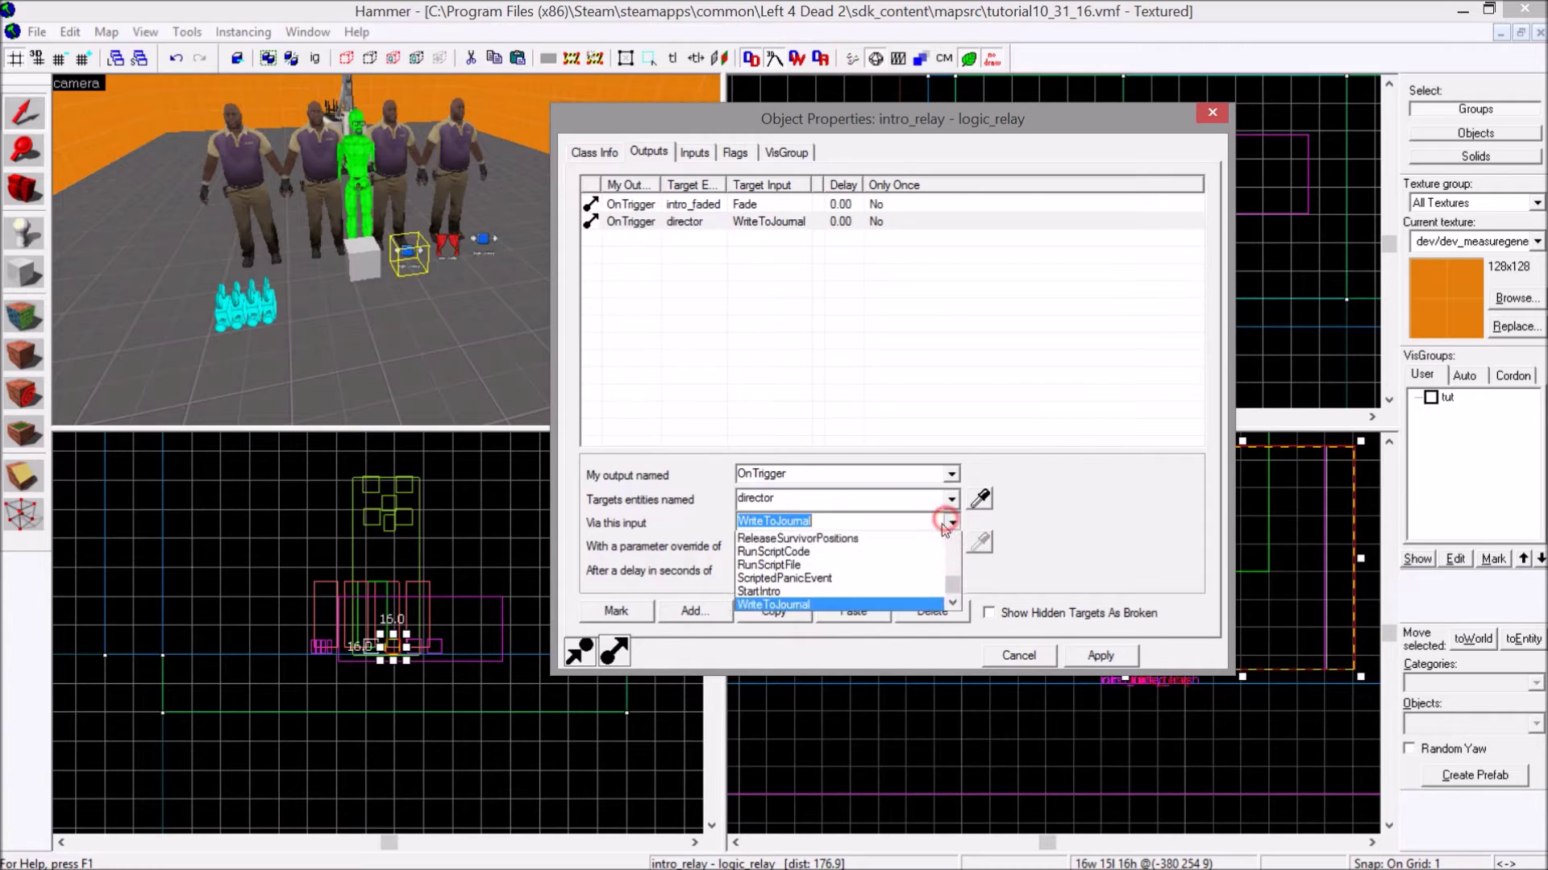
{"action": "left_click", "coordinate": [790, 596]}
{"action": "left_click", "coordinate": [1080, 656]}
- Add a third OnTrigger output to intro_relay that sends SetAnimation to ghostanim
{"action": "scroll", "coordinate": [331, 270], "scroll_direction": "up", "scroll_amount": 5}
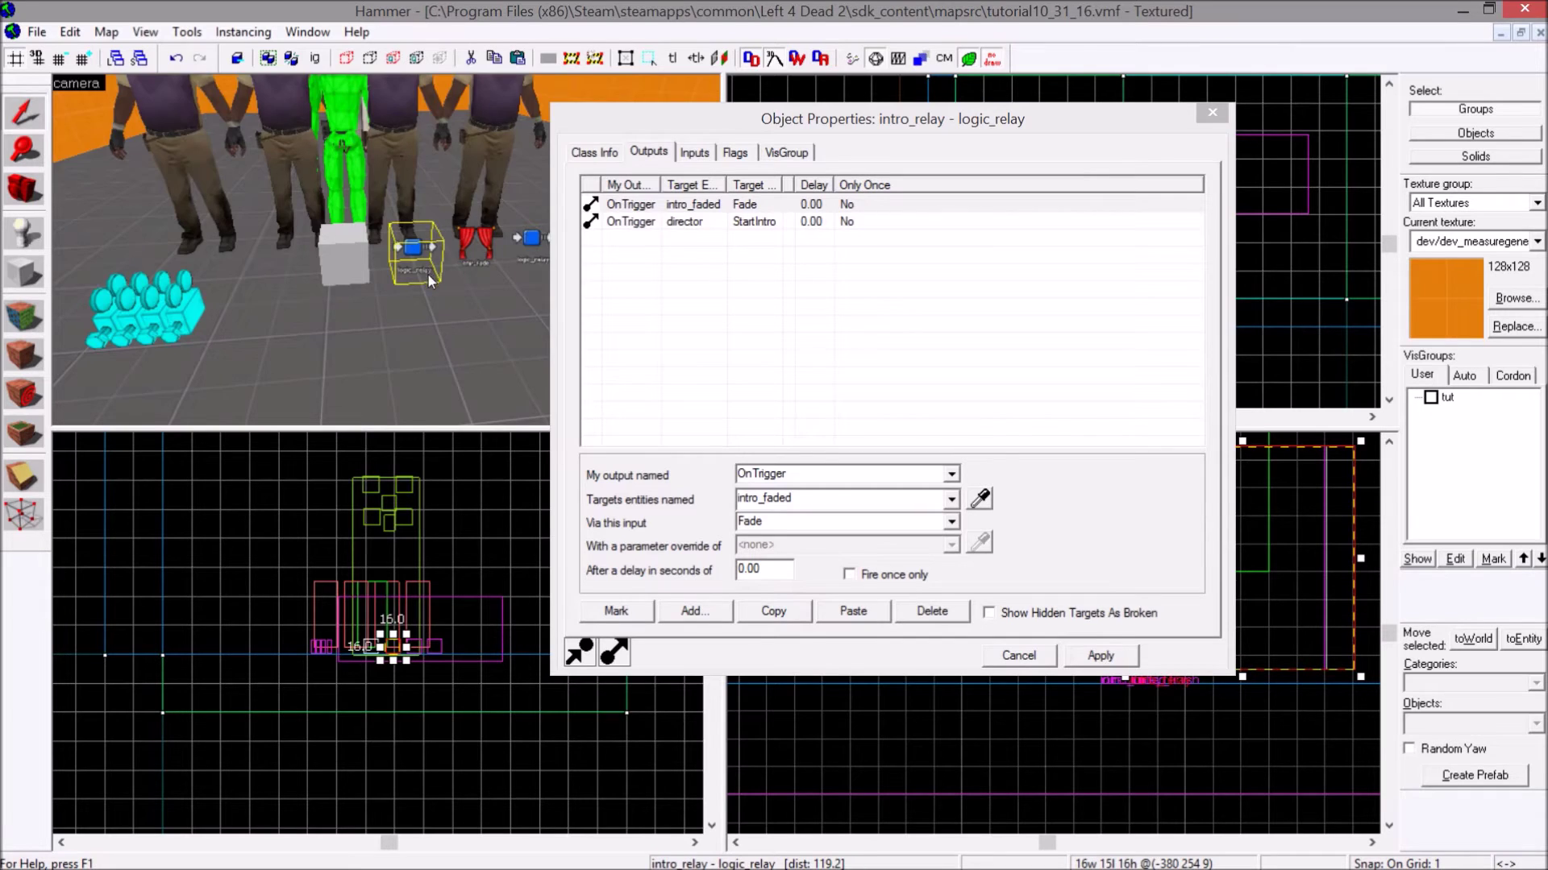
{"action": "scroll", "coordinate": [428, 274], "scroll_direction": "down", "scroll_amount": 5}
{"action": "left_click", "coordinate": [695, 612]}
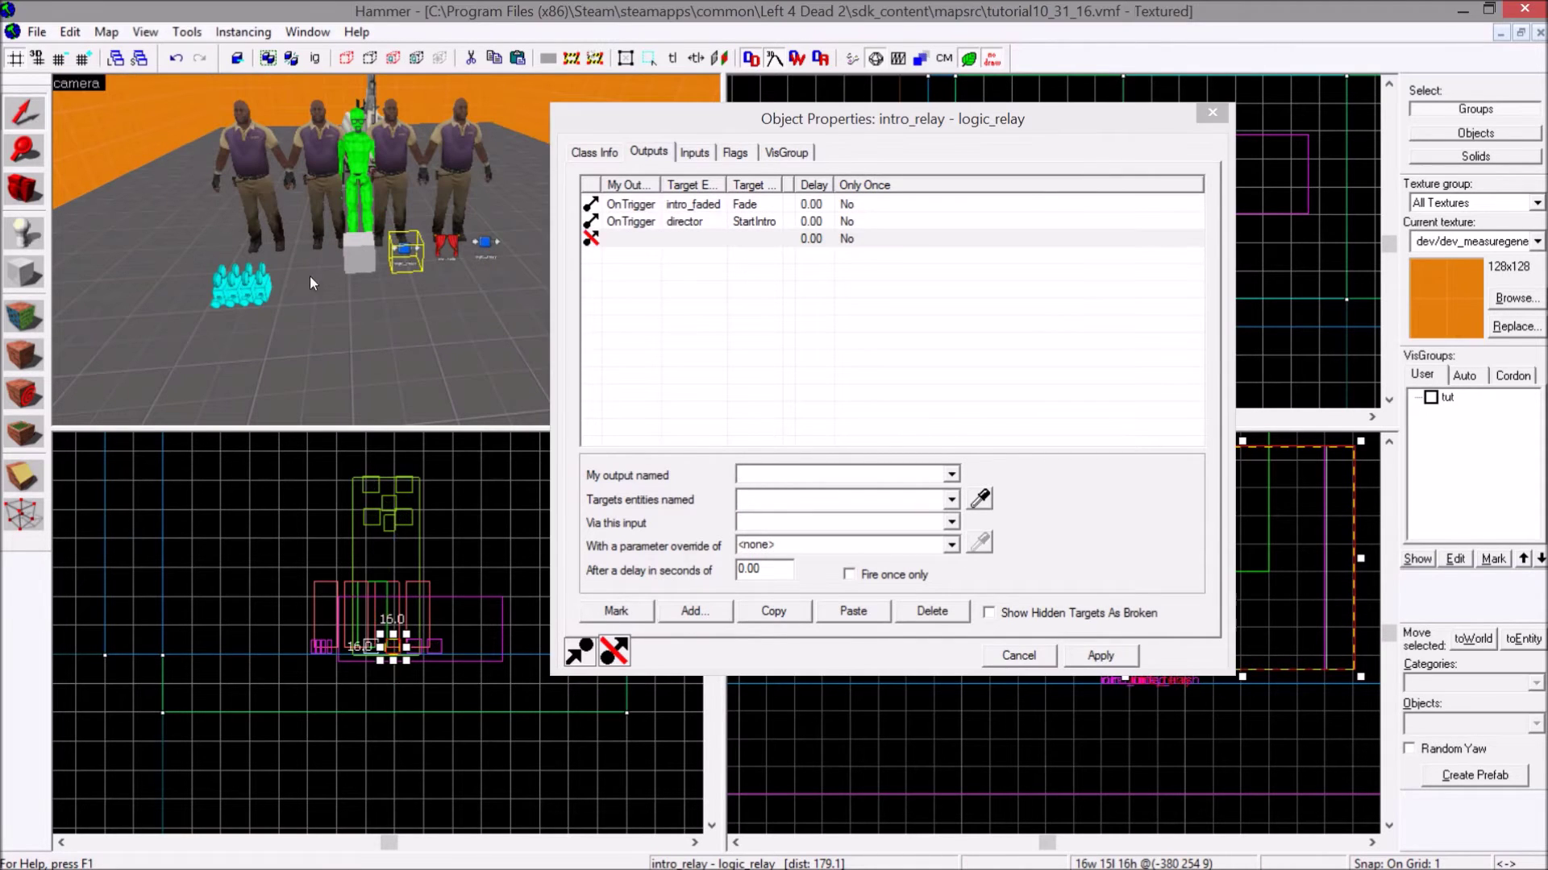
{"action": "left_click", "coordinate": [952, 475]}
{"action": "left_click", "coordinate": [788, 517]}
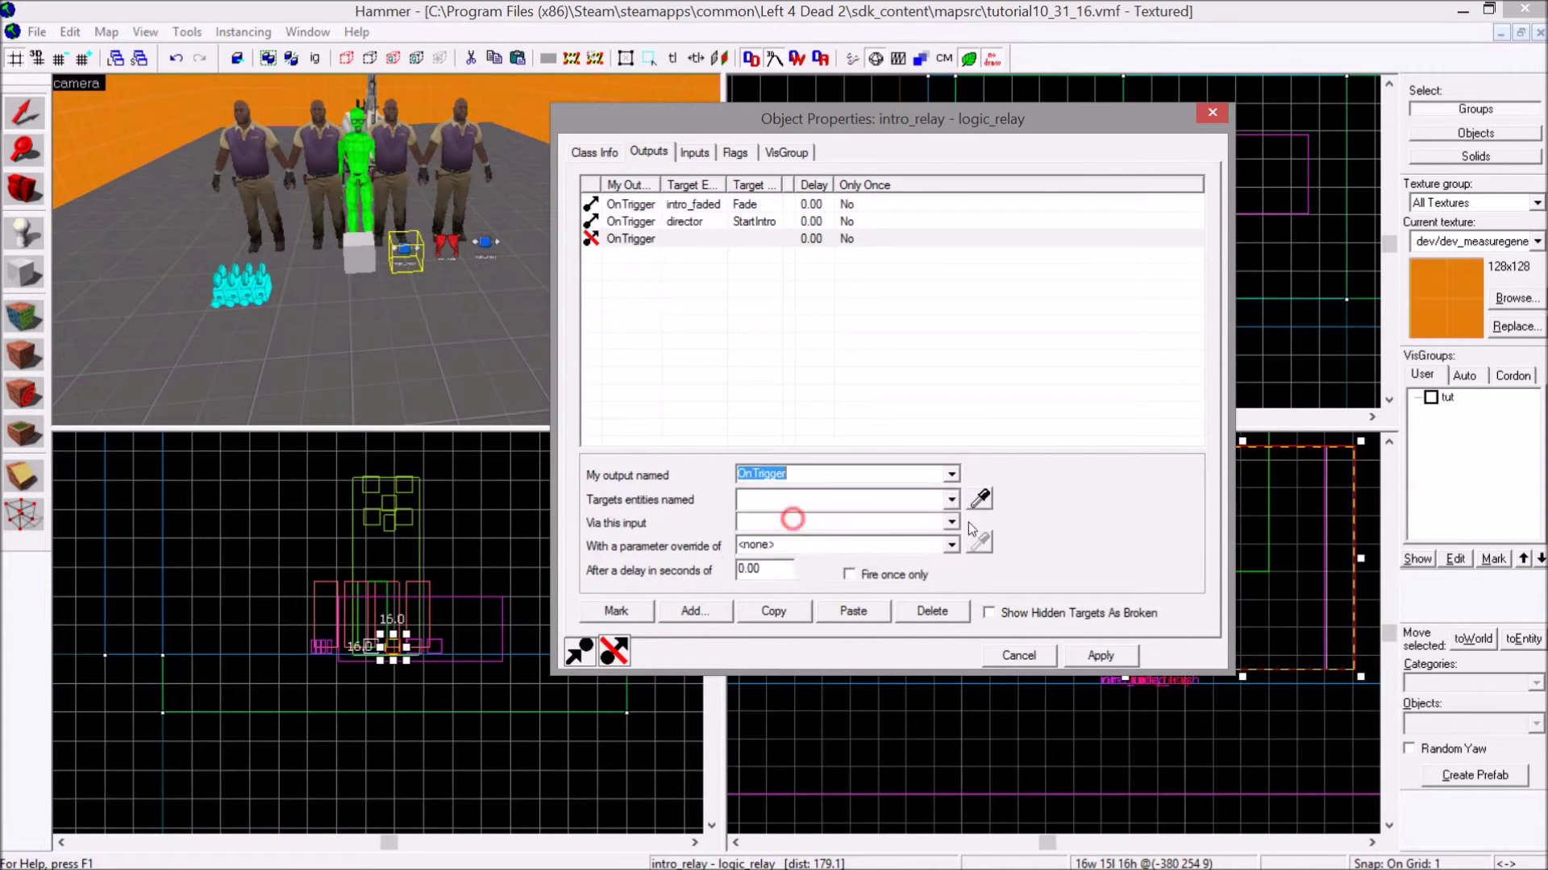
{"action": "left_click", "coordinate": [978, 500]}
{"action": "scroll", "coordinate": [337, 254], "scroll_direction": "up", "scroll_amount": 5}
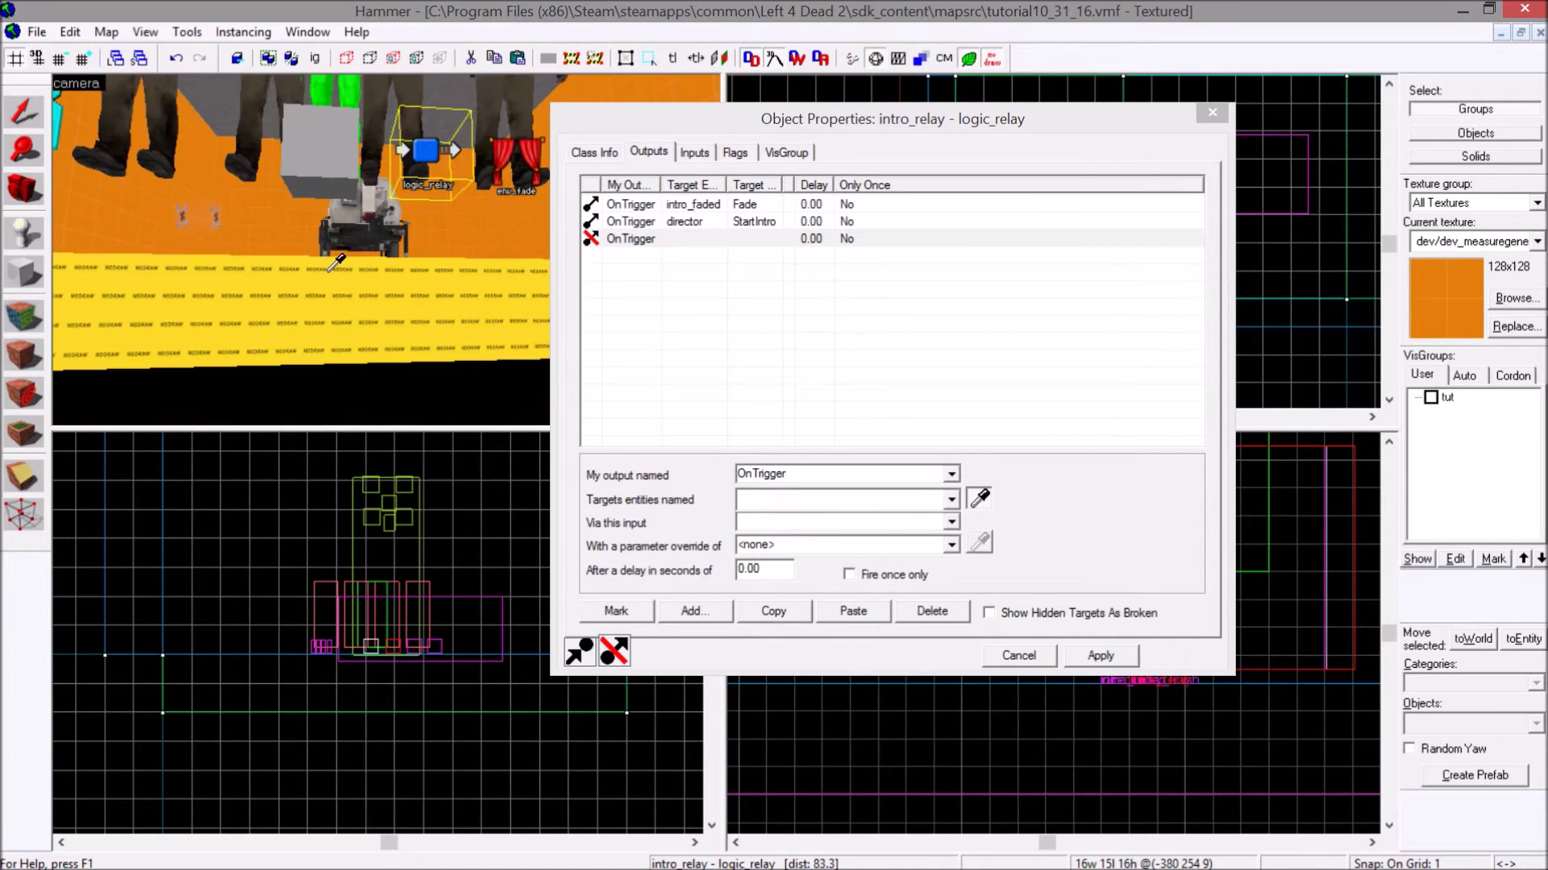
{"action": "left_click", "coordinate": [215, 216]}
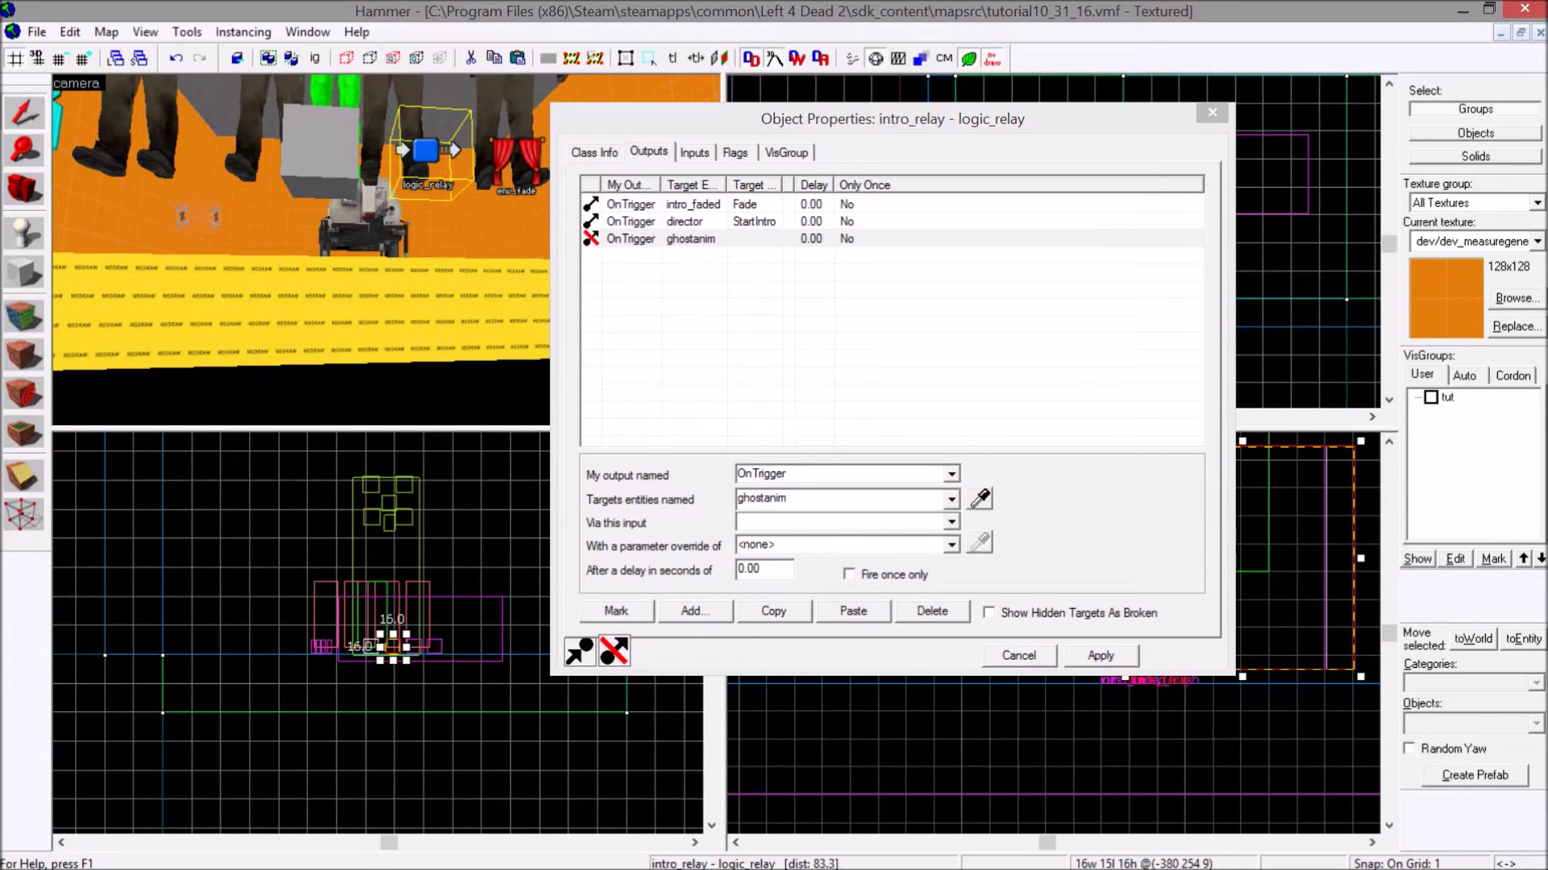
{"action": "left_click", "coordinate": [848, 526]}
{"action": "type", "text": "SetAnimation"}
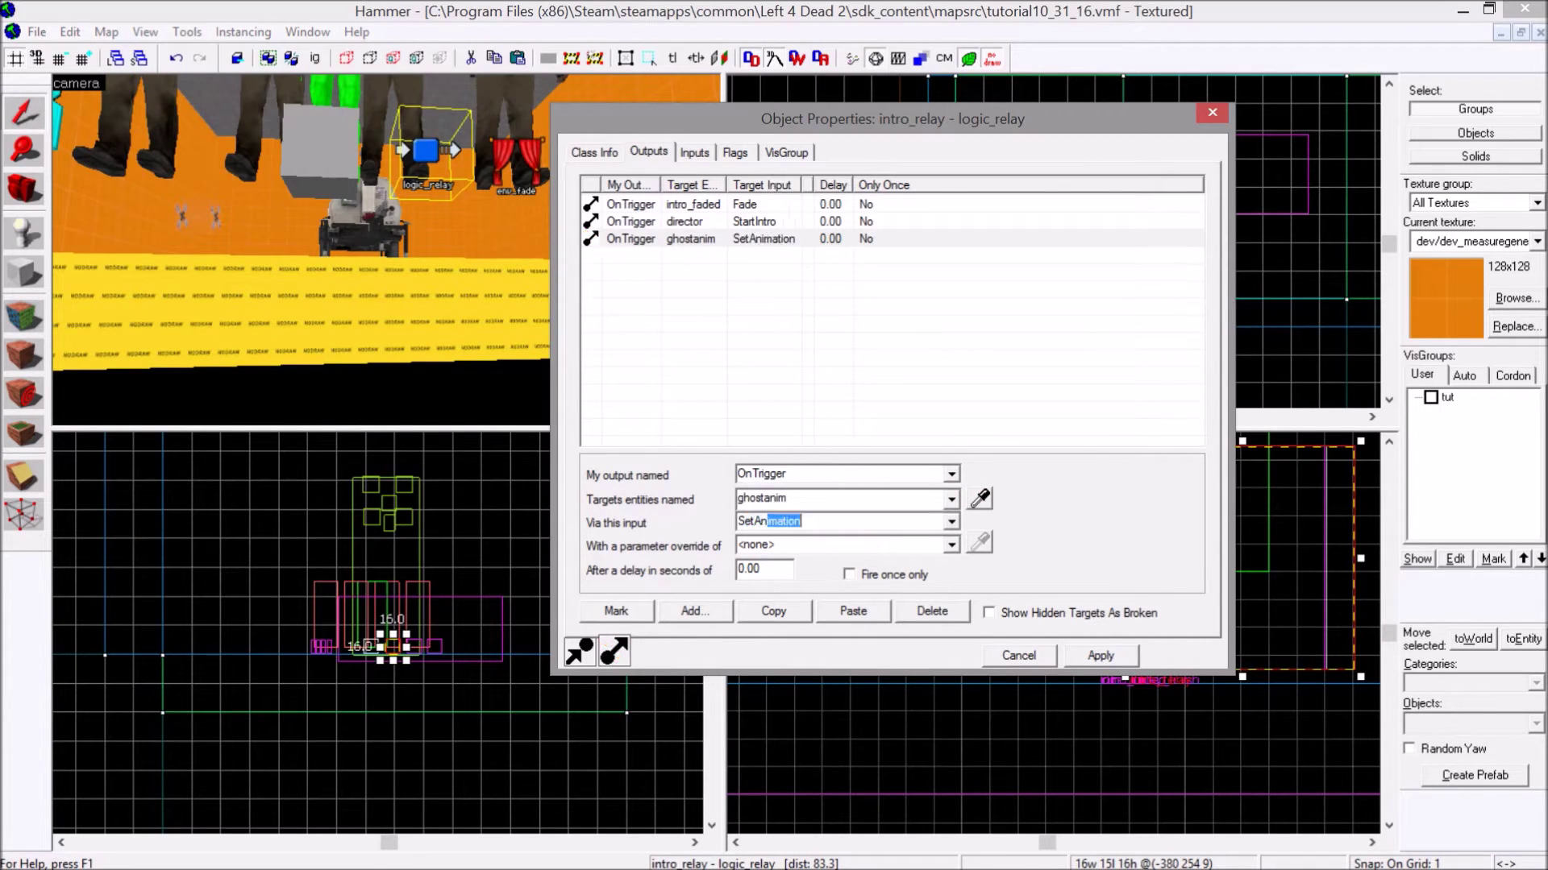
{"action": "key", "text": "Return"}
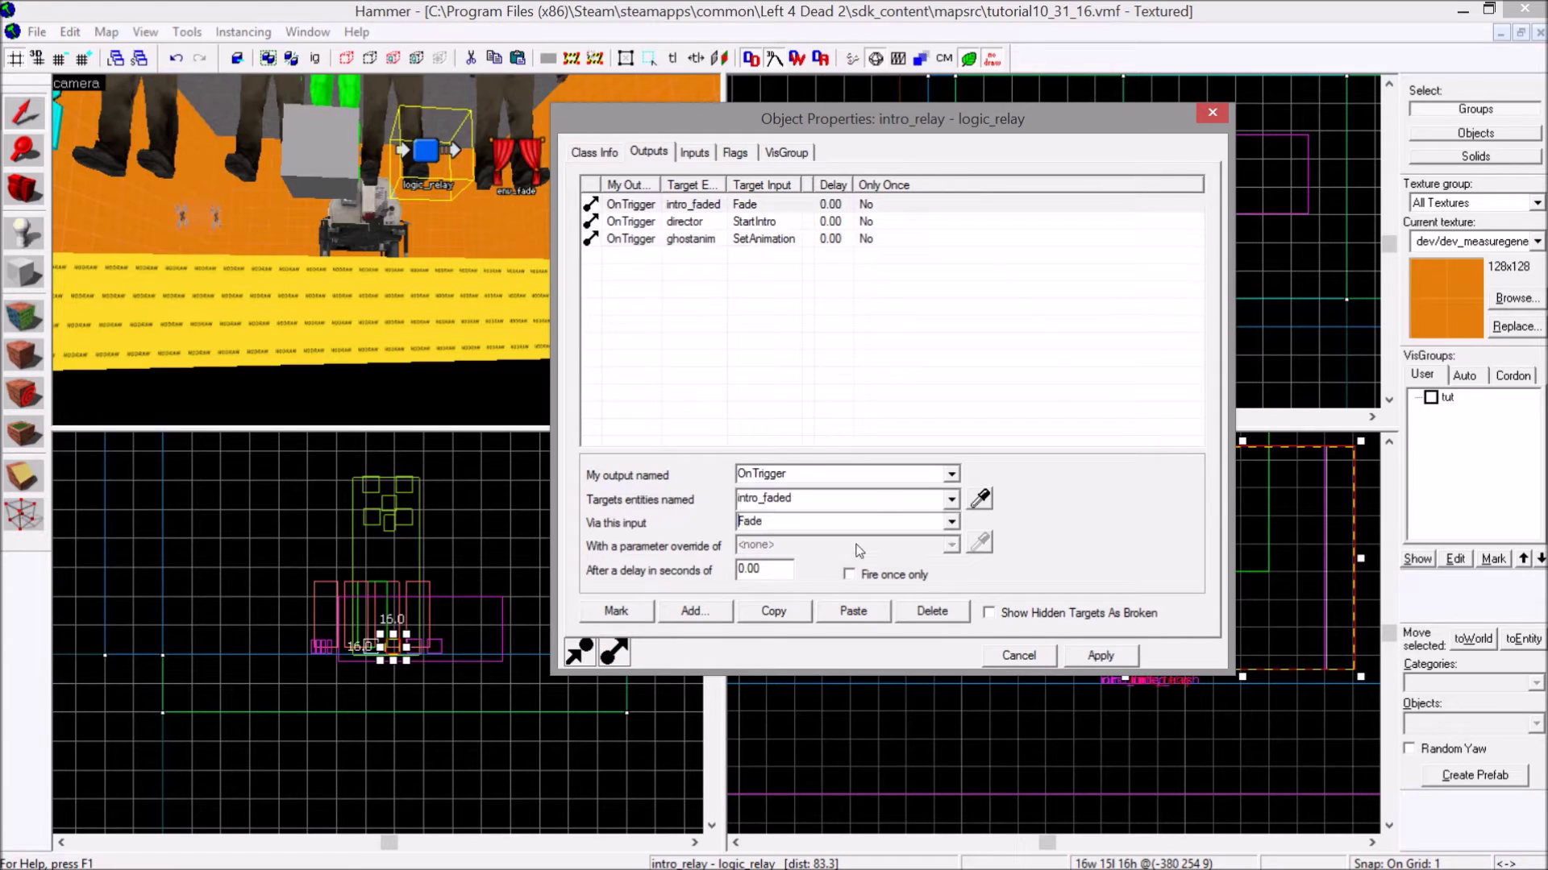
- Set the parameter override of the ghostanim SetAnimation output to c4m1_intro and apply it
{"action": "left_click", "coordinate": [780, 239]}
{"action": "left_click", "coordinate": [781, 546]}
{"action": "type", "text": "c4m1_intro"}
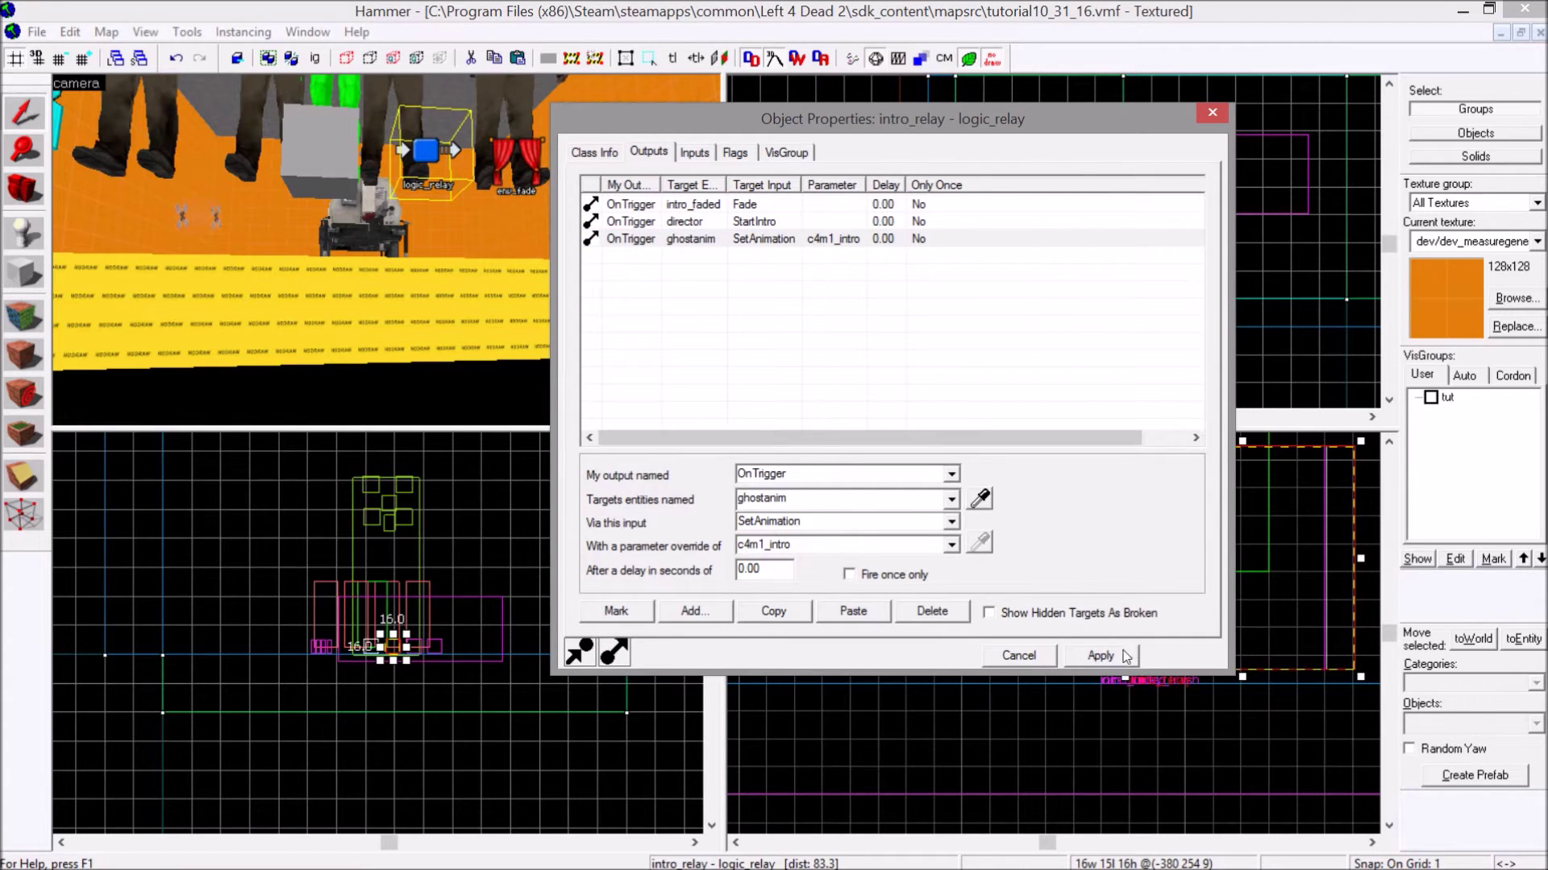
{"action": "left_click", "coordinate": [1126, 655]}
{"action": "key", "text": "z"}
{"action": "key", "text": "s"}
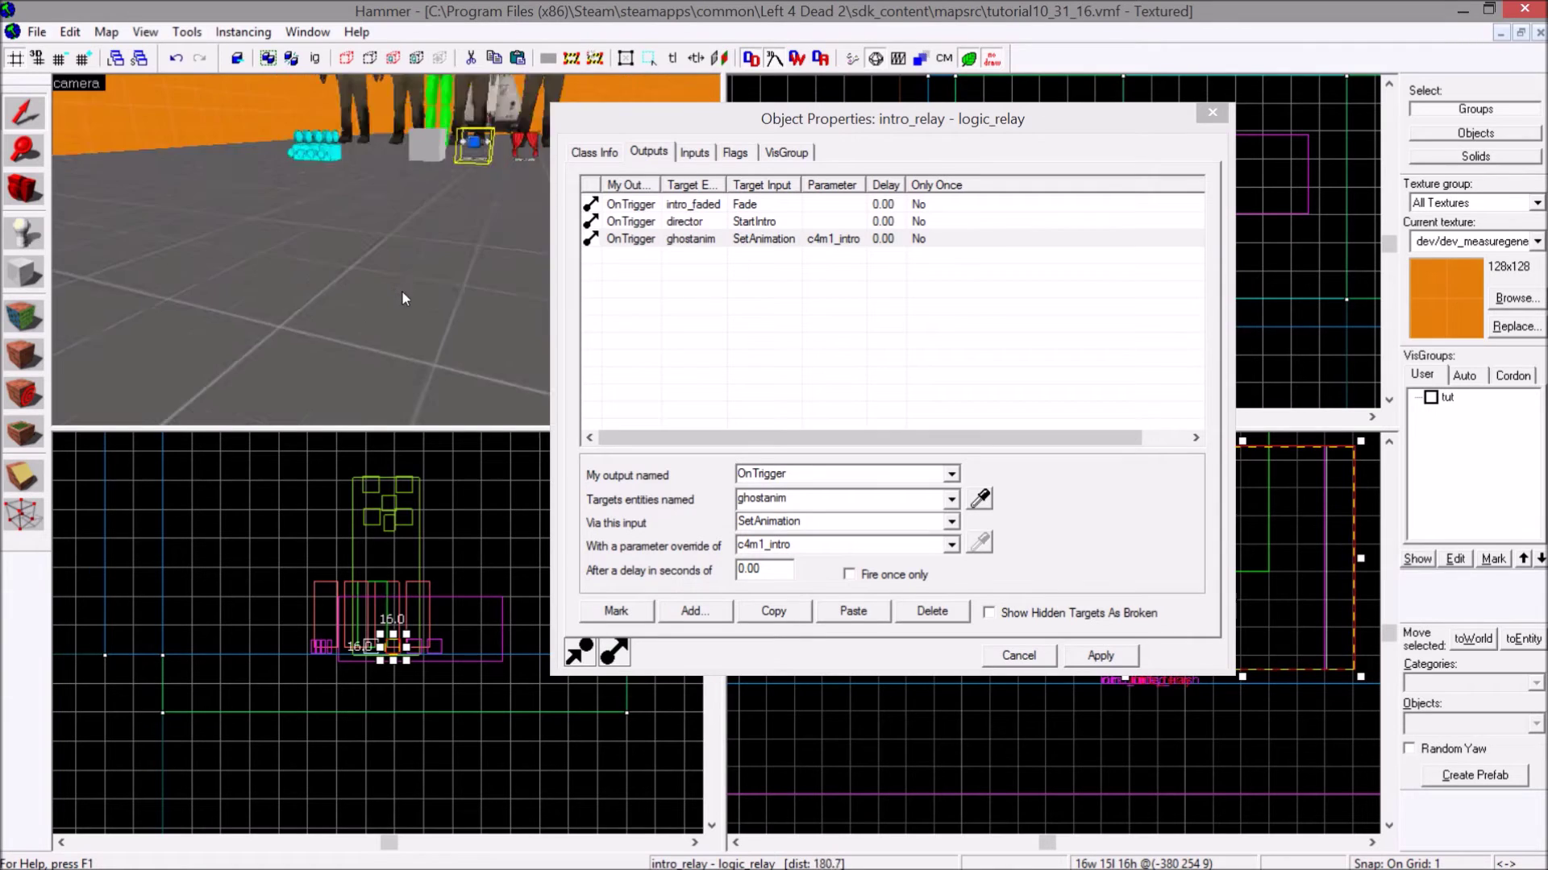
{"action": "scroll", "coordinate": [428, 318], "scroll_direction": "up", "scroll_amount": 2}
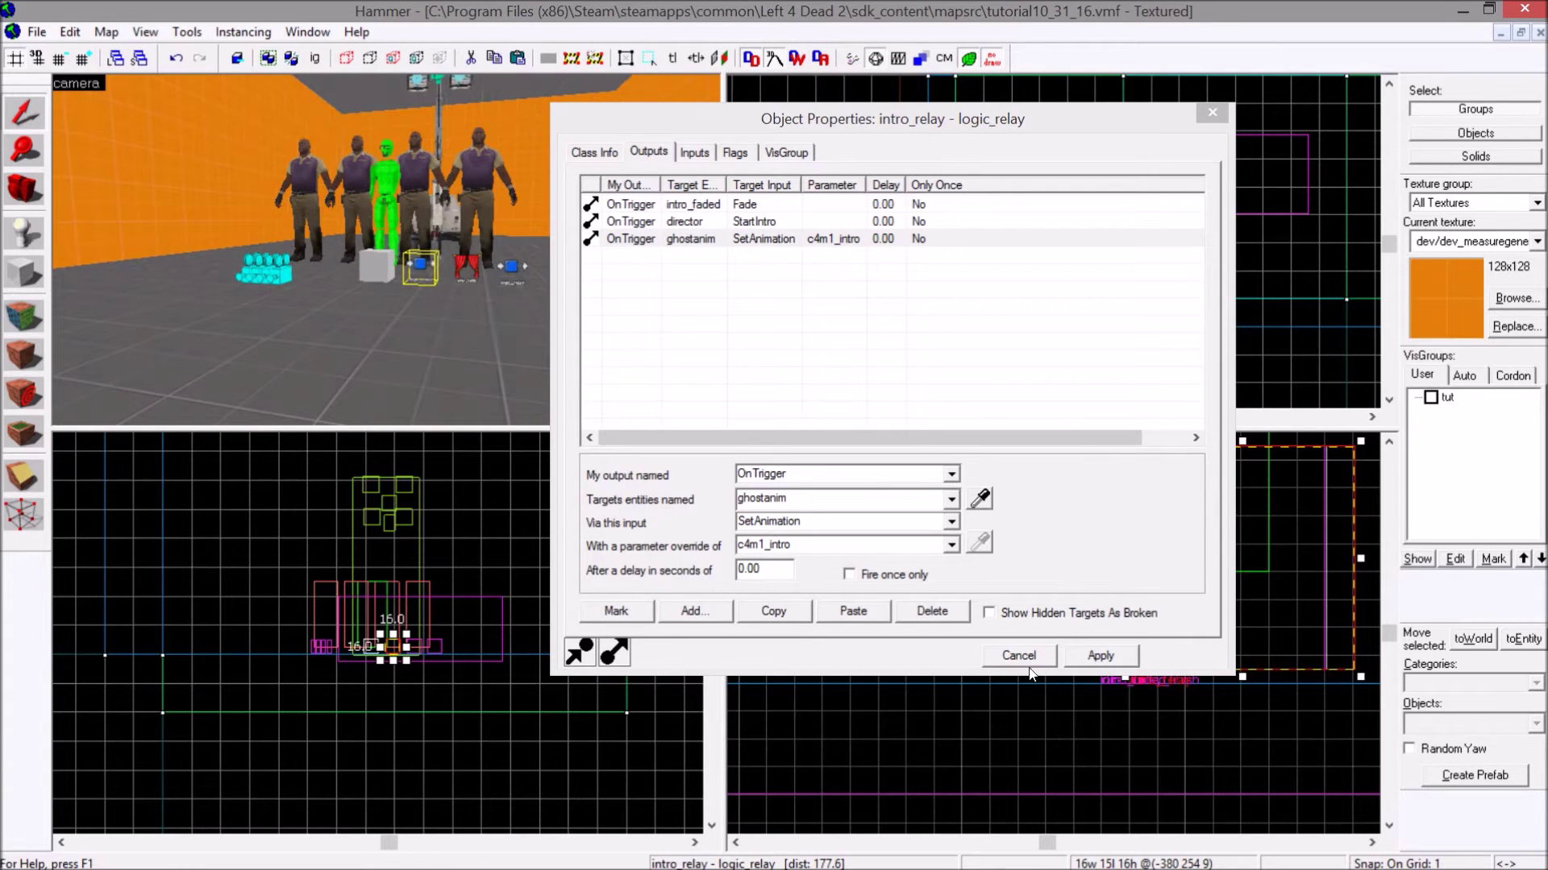
{"action": "left_click", "coordinate": [1086, 651]}
{"action": "key", "text": "Right"}
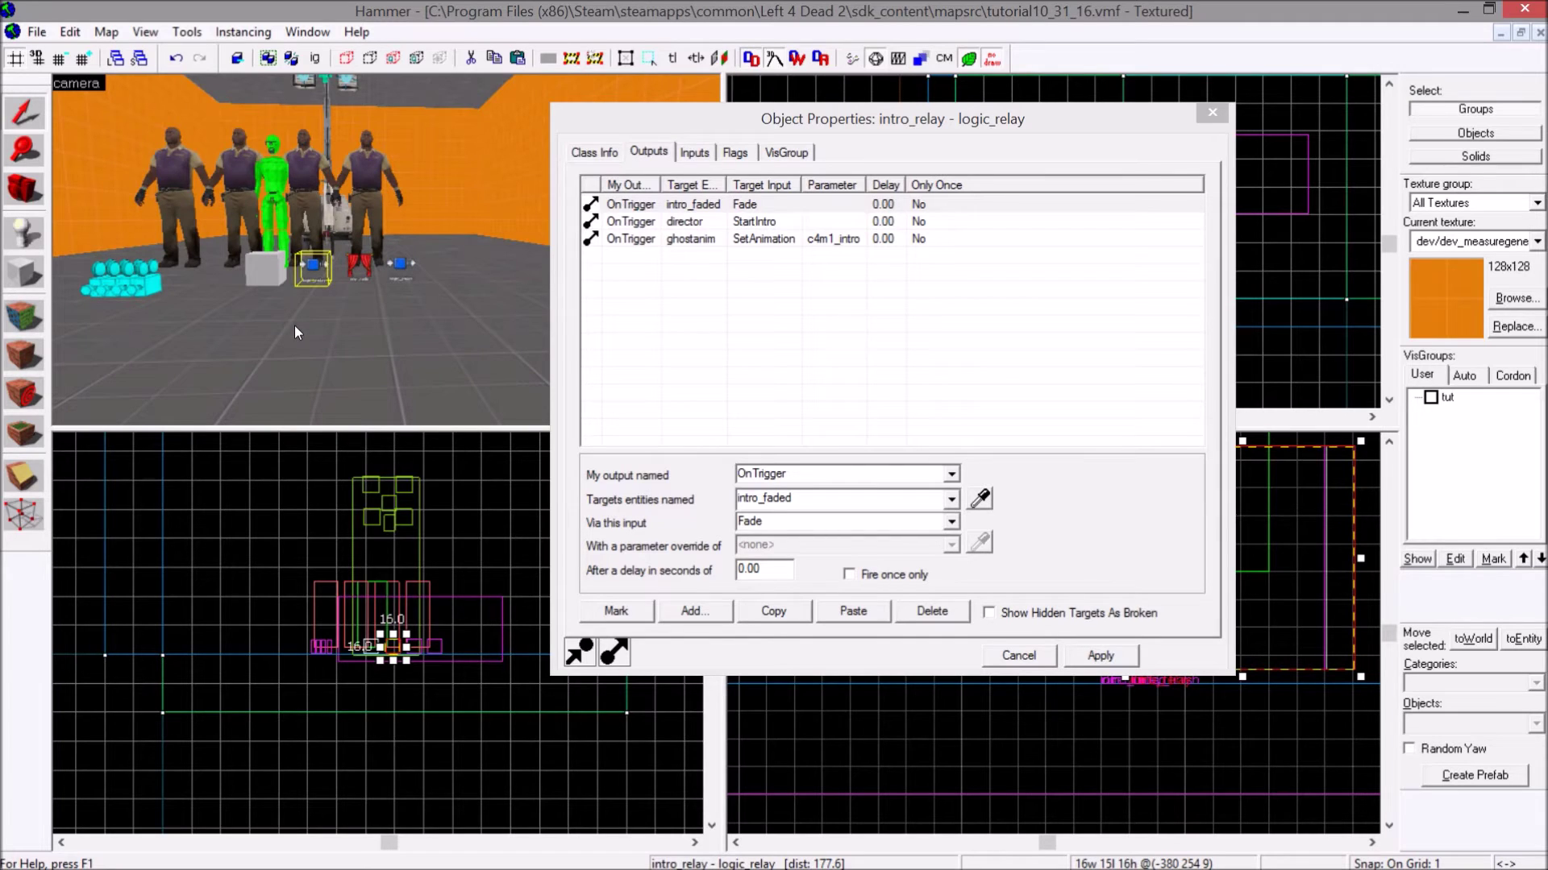
- Add an OnTrigger output to intro_relay that sends Trigger to intro_relay_finish after a 9.4 second delay, and apply it
{"action": "left_click", "coordinate": [719, 613]}
{"action": "left_click", "coordinate": [951, 474]}
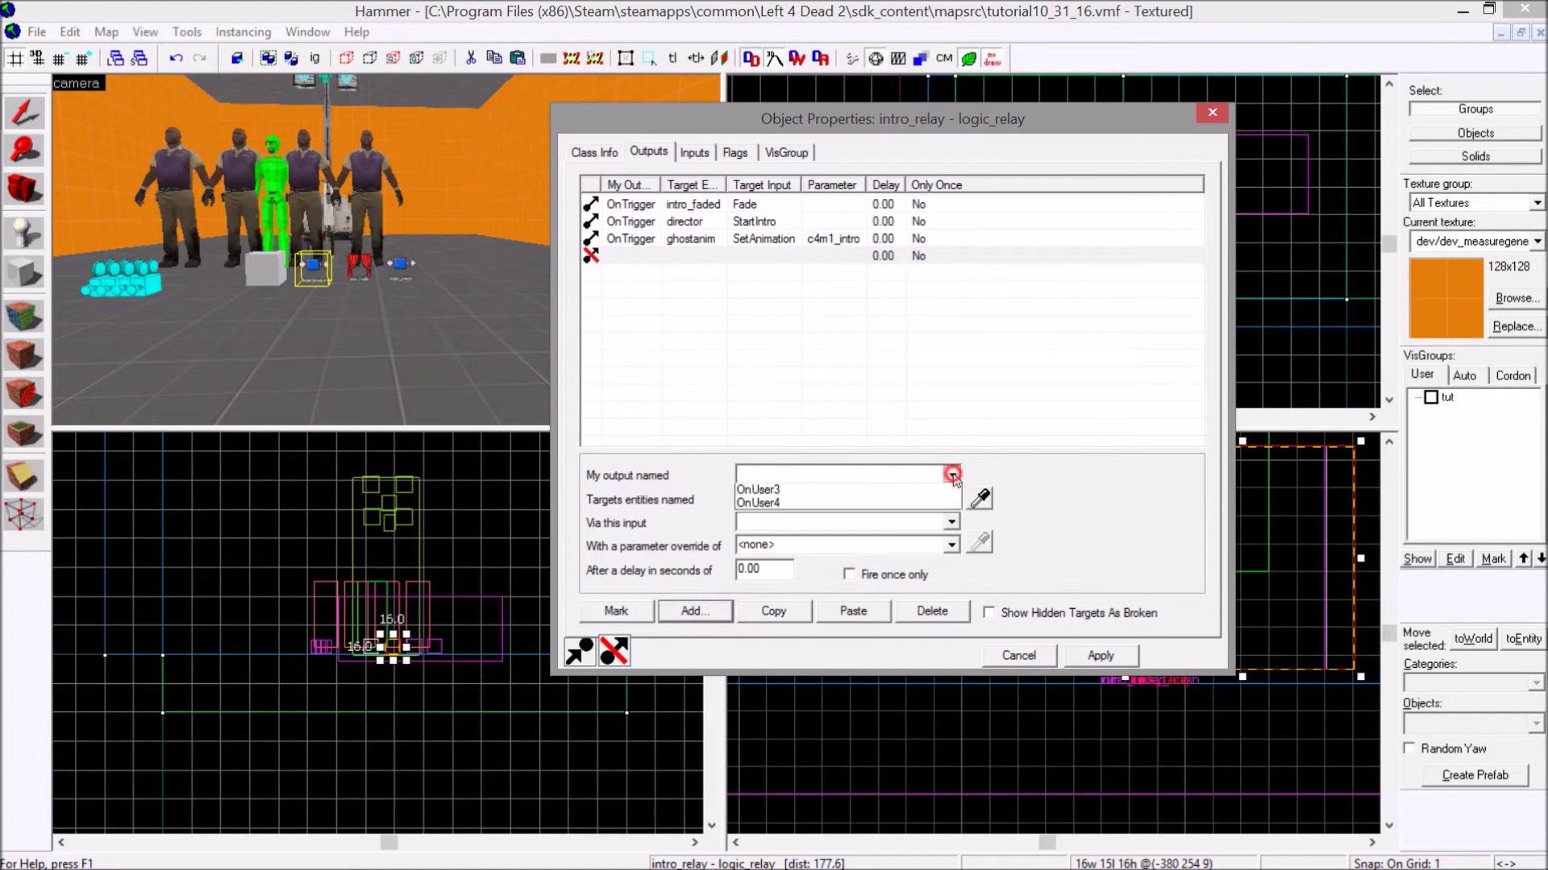
{"action": "left_click", "coordinate": [812, 523]}
{"action": "left_click", "coordinate": [981, 499]}
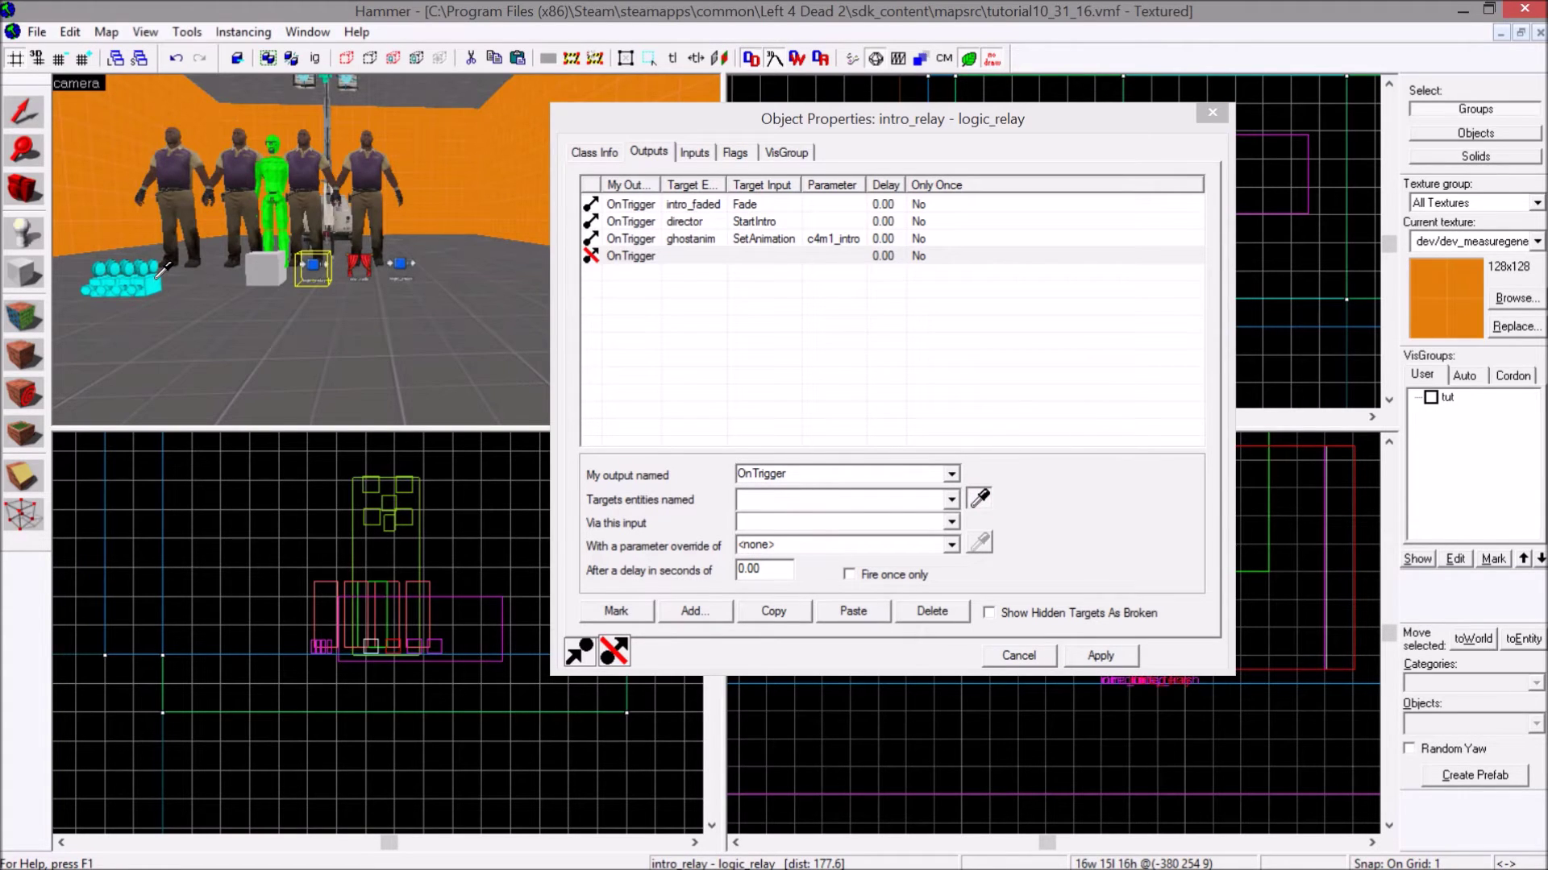
{"action": "left_click", "coordinate": [401, 265]}
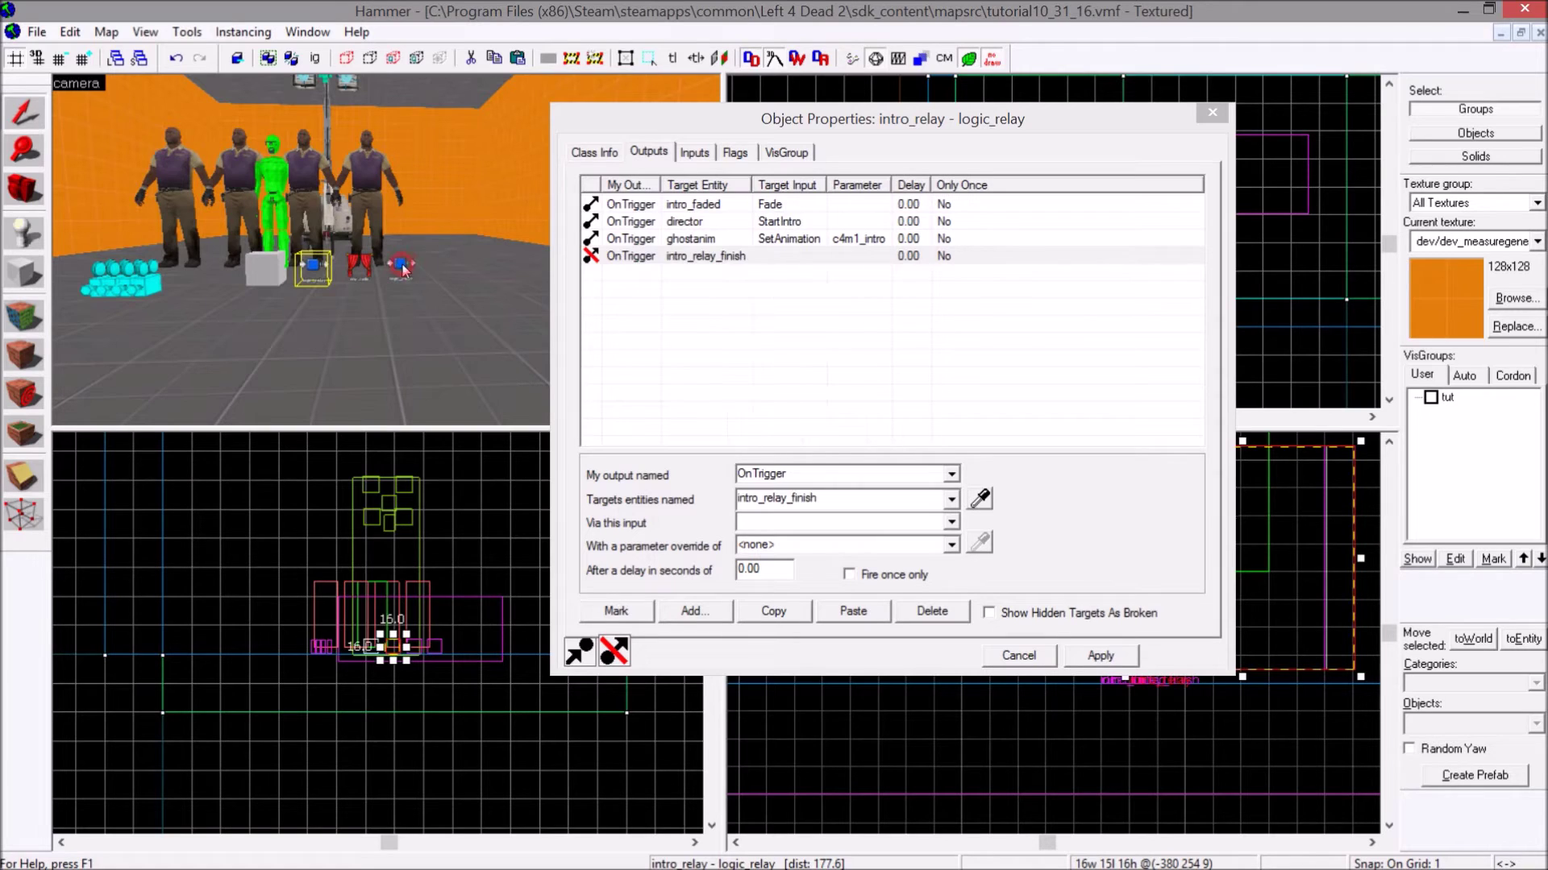
{"action": "left_click", "coordinate": [952, 522]}
{"action": "left_click", "coordinate": [794, 617]}
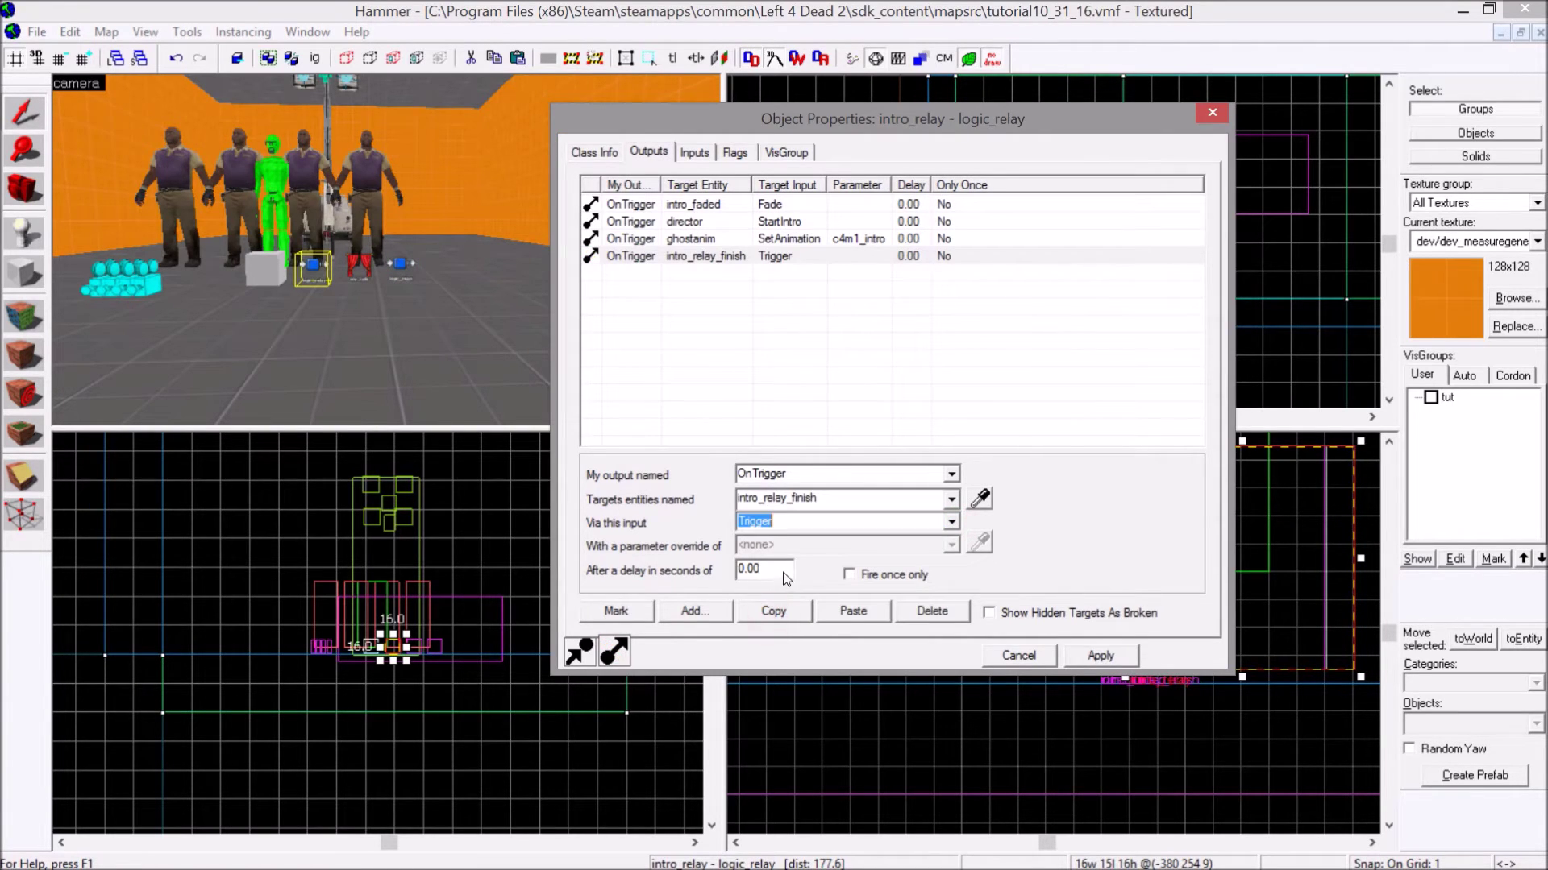
{"action": "key", "text": "Tab"}
{"action": "type", "text": "9.4"}
{"action": "left_click", "coordinate": [1101, 655]}
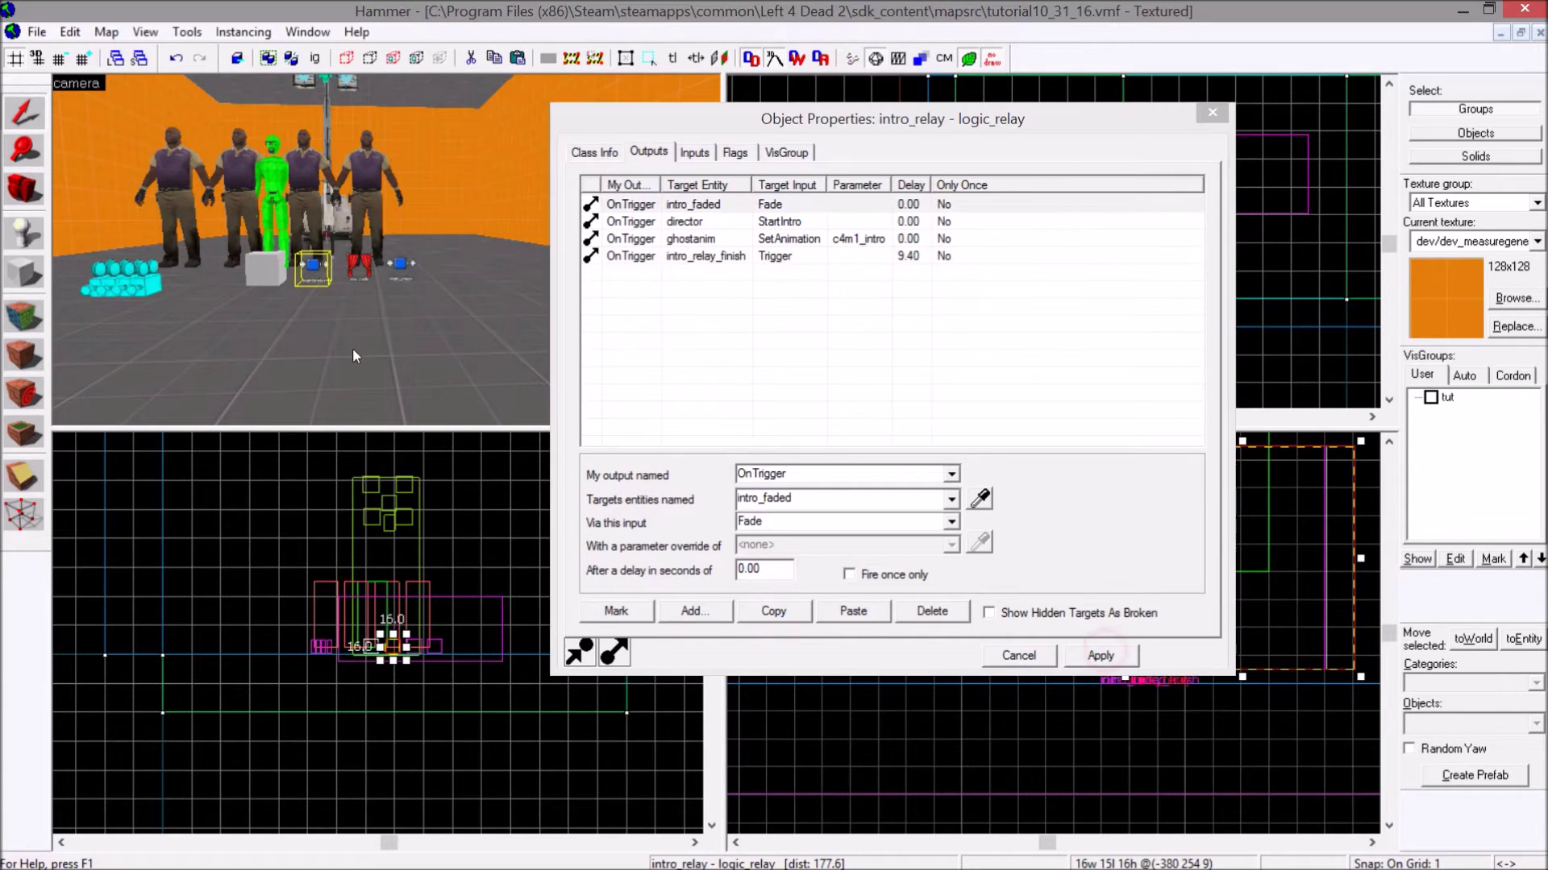
- Give the intro_relay_finish logic_relay an OnTrigger output that sends StartMovement to nickcam
{"action": "left_click", "coordinate": [401, 272]}
{"action": "left_click", "coordinate": [704, 611]}
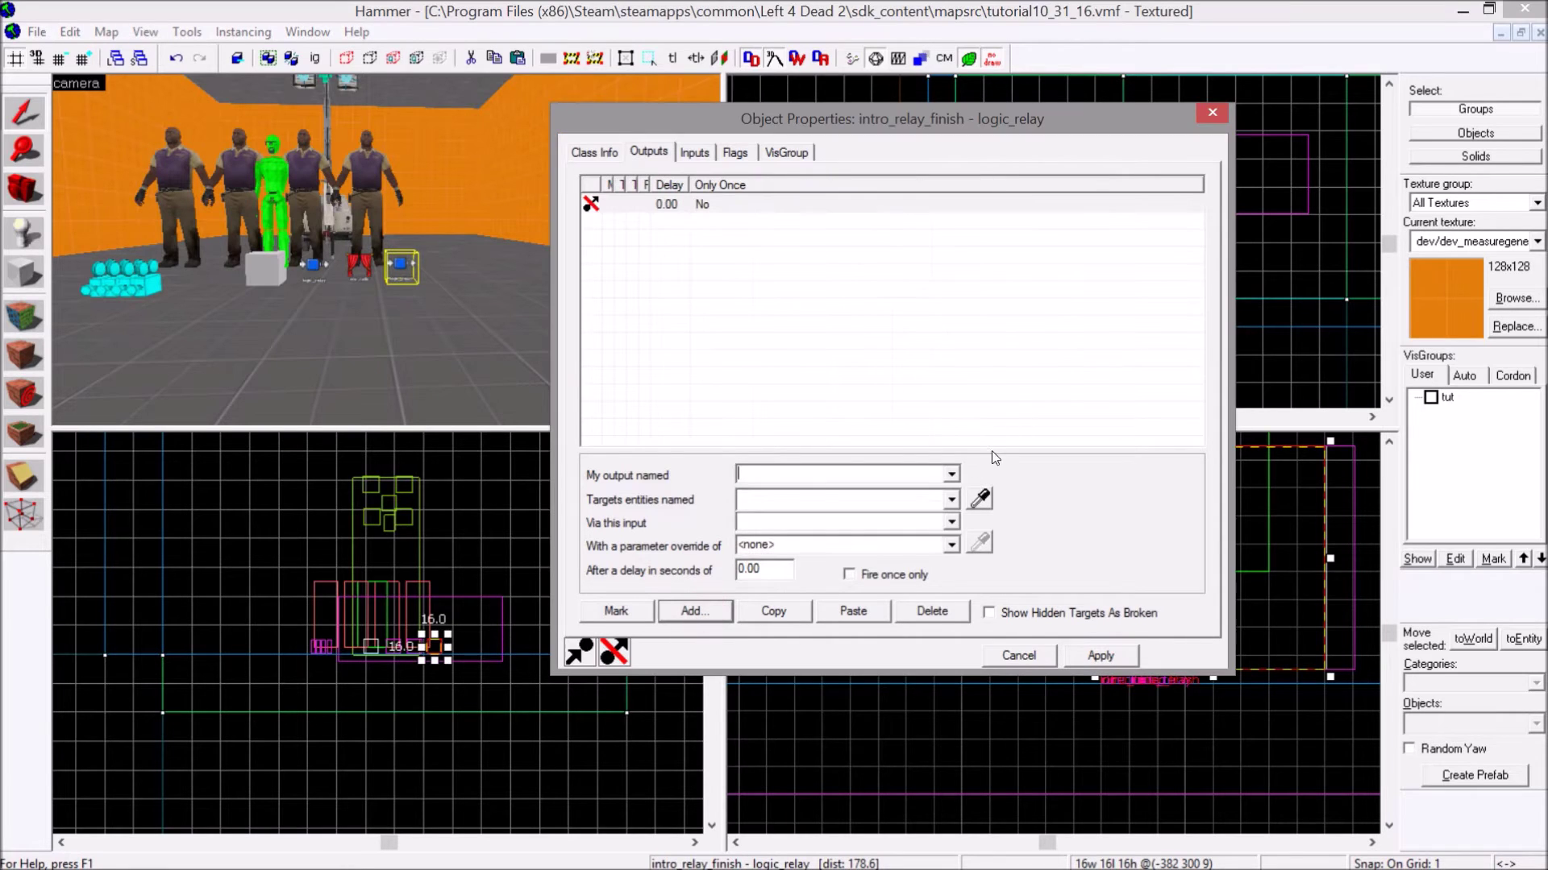
{"action": "left_click", "coordinate": [952, 476]}
{"action": "left_click", "coordinate": [801, 512]}
{"action": "left_click", "coordinate": [980, 499]}
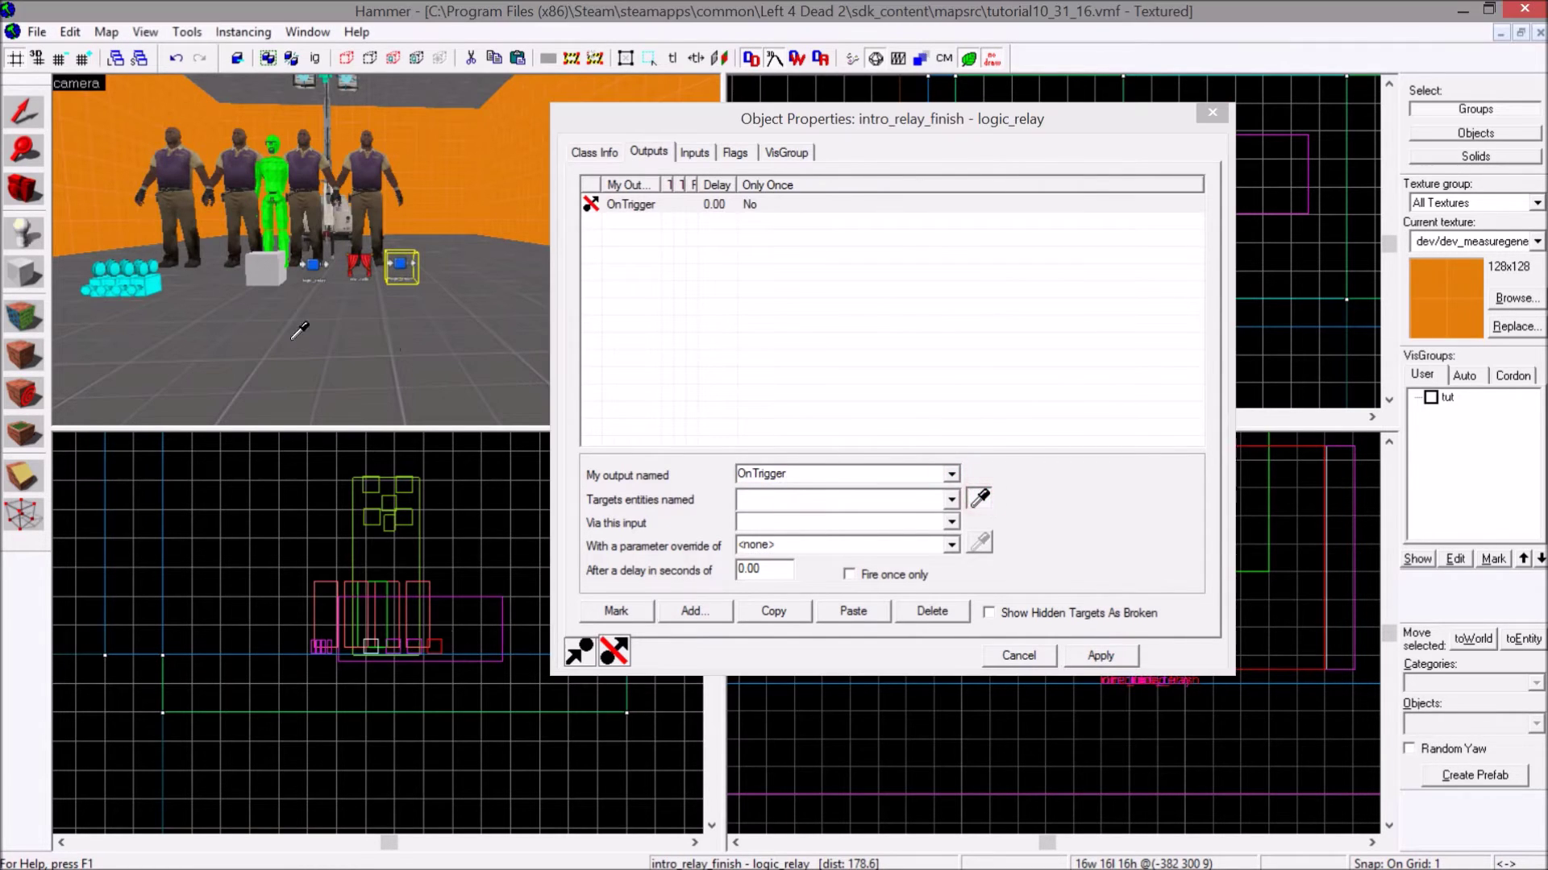
{"action": "left_click", "coordinate": [160, 273]}
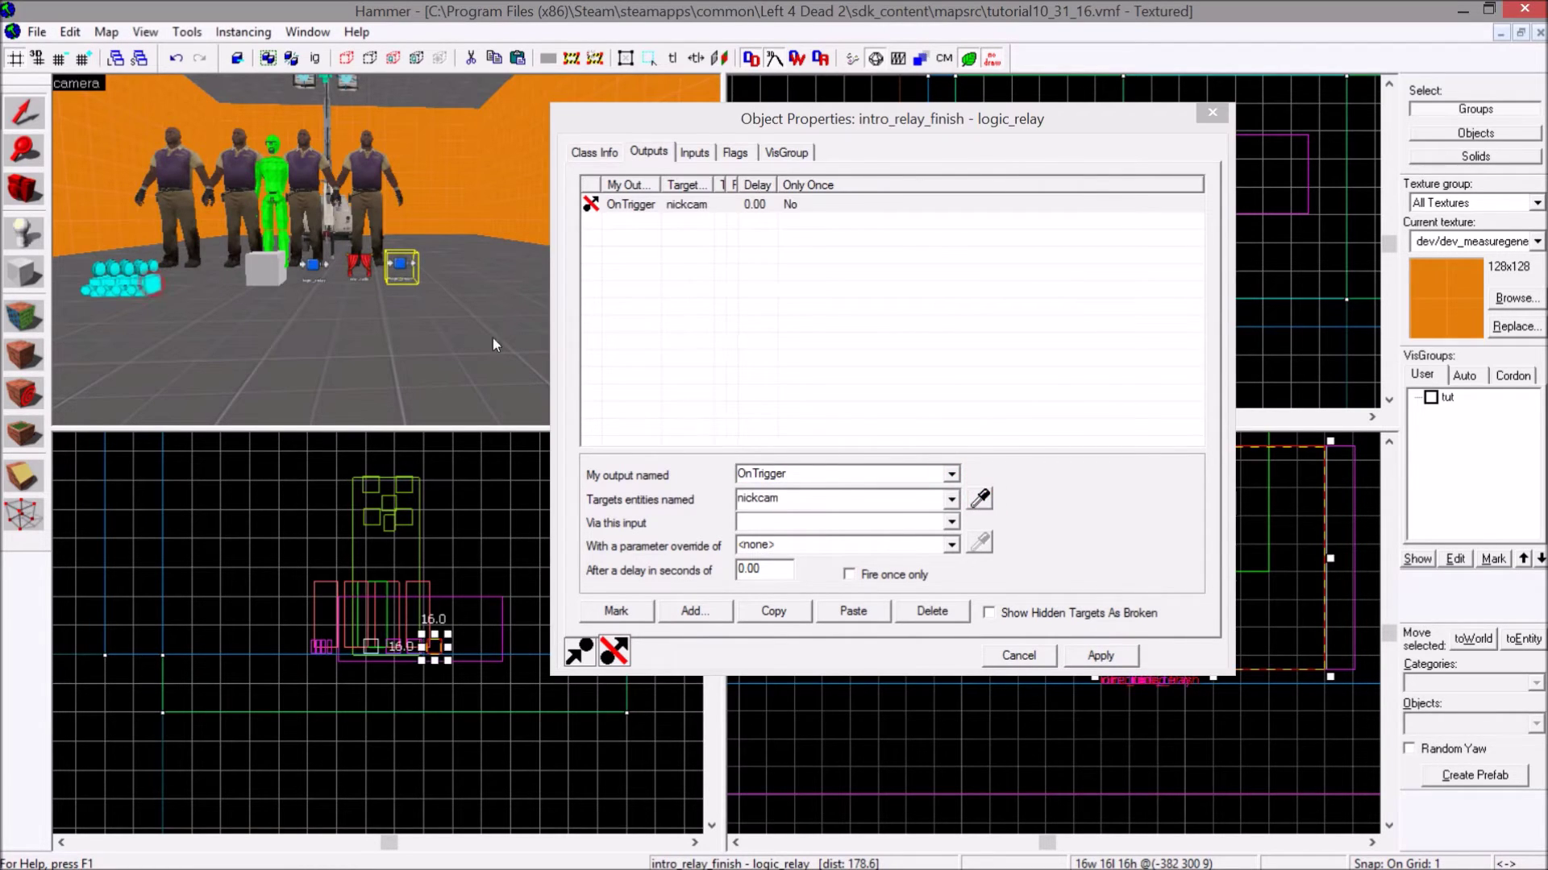
{"action": "left_click", "coordinate": [952, 522]}
{"action": "scroll", "coordinate": [826, 564], "scroll_direction": "down", "scroll_amount": 3}
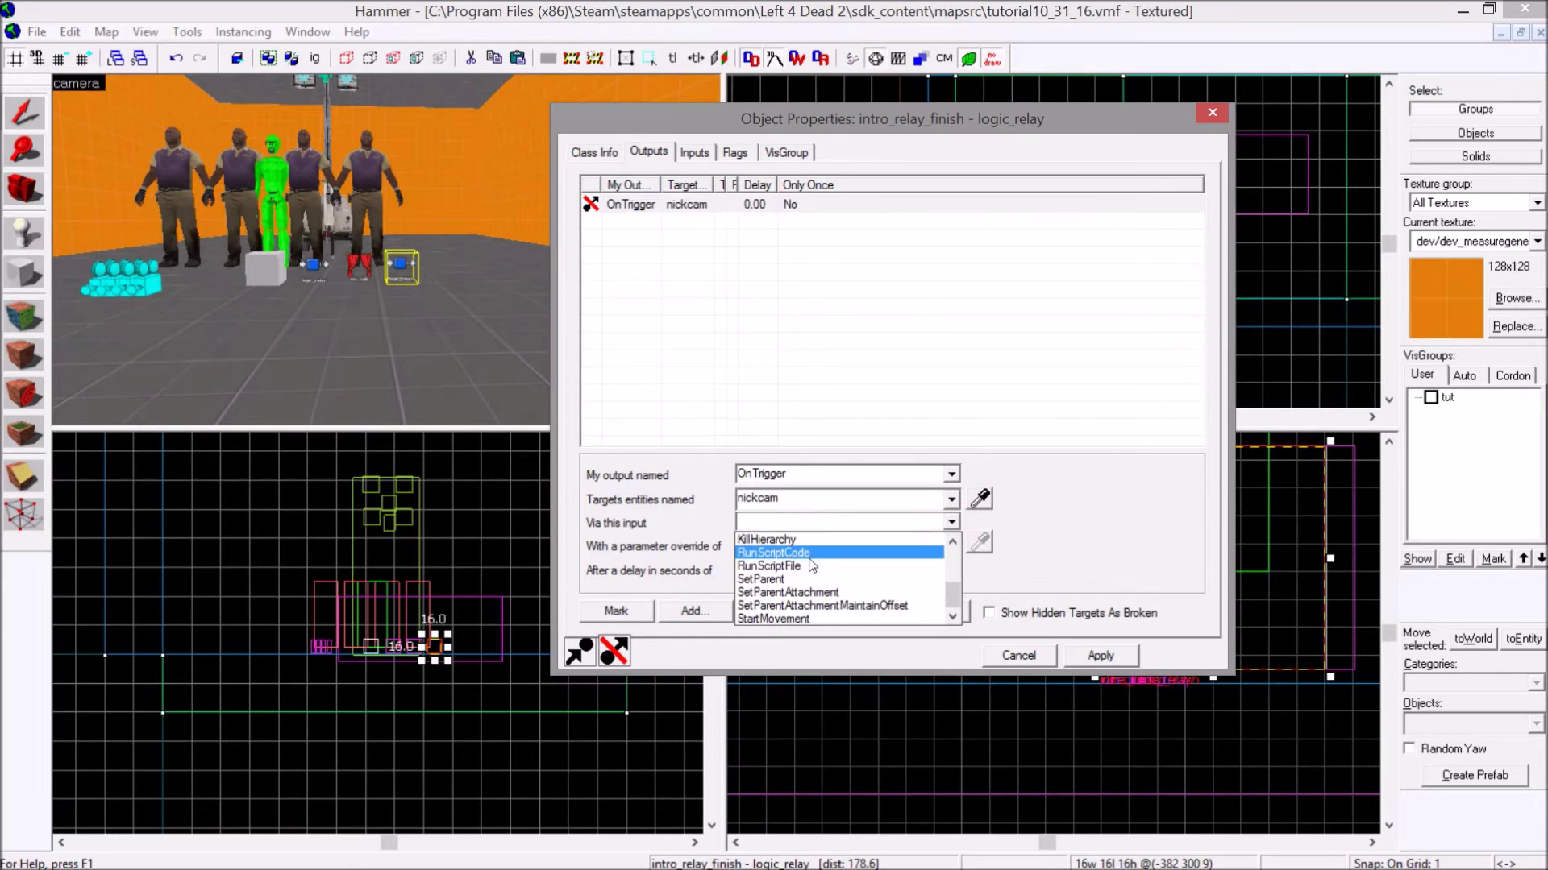
{"action": "left_click", "coordinate": [795, 618]}
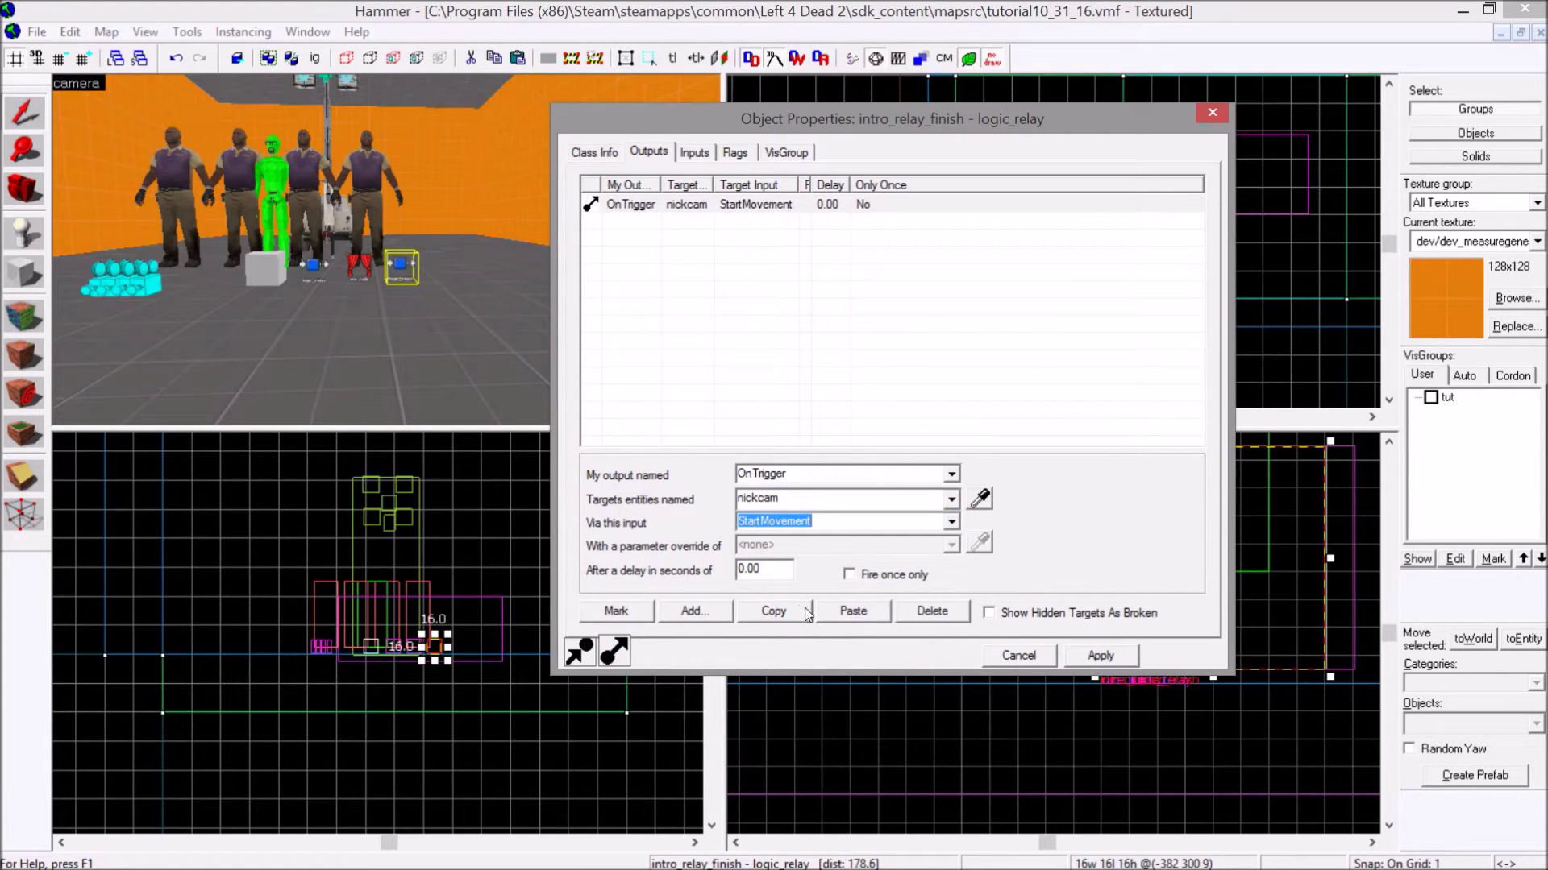
- Duplicate the StartMovement output twice in intro_relay_finish, retargeting the copies to coachcam and elliscam
{"action": "left_click", "coordinate": [774, 611]}
{"action": "left_click", "coordinate": [853, 611]}
{"action": "left_click", "coordinate": [980, 499]}
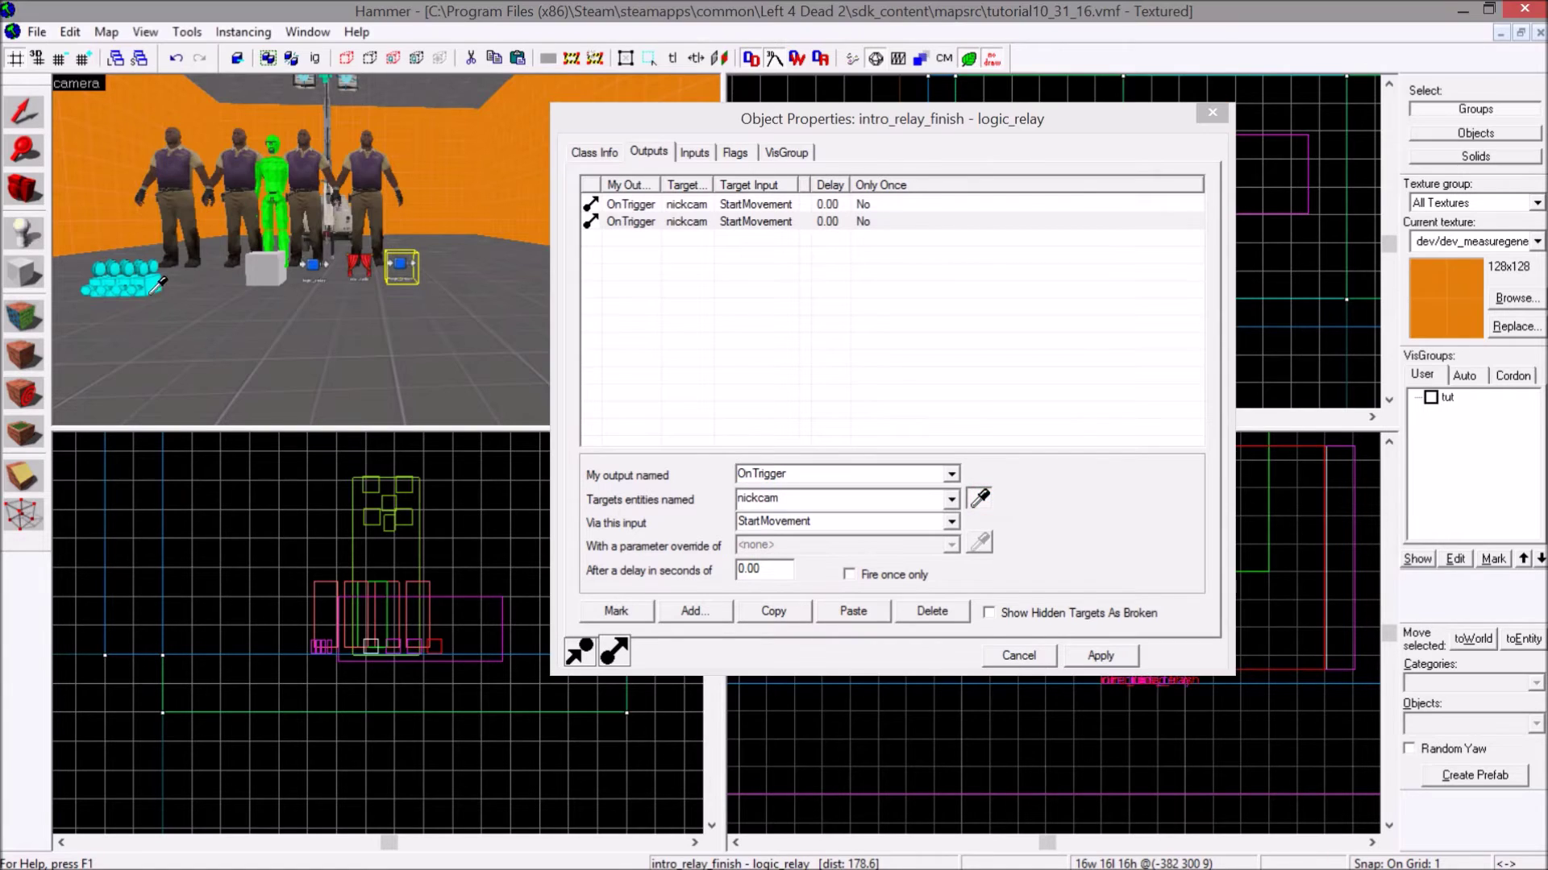
{"action": "left_click", "coordinate": [127, 274]}
{"action": "left_click", "coordinate": [774, 611]}
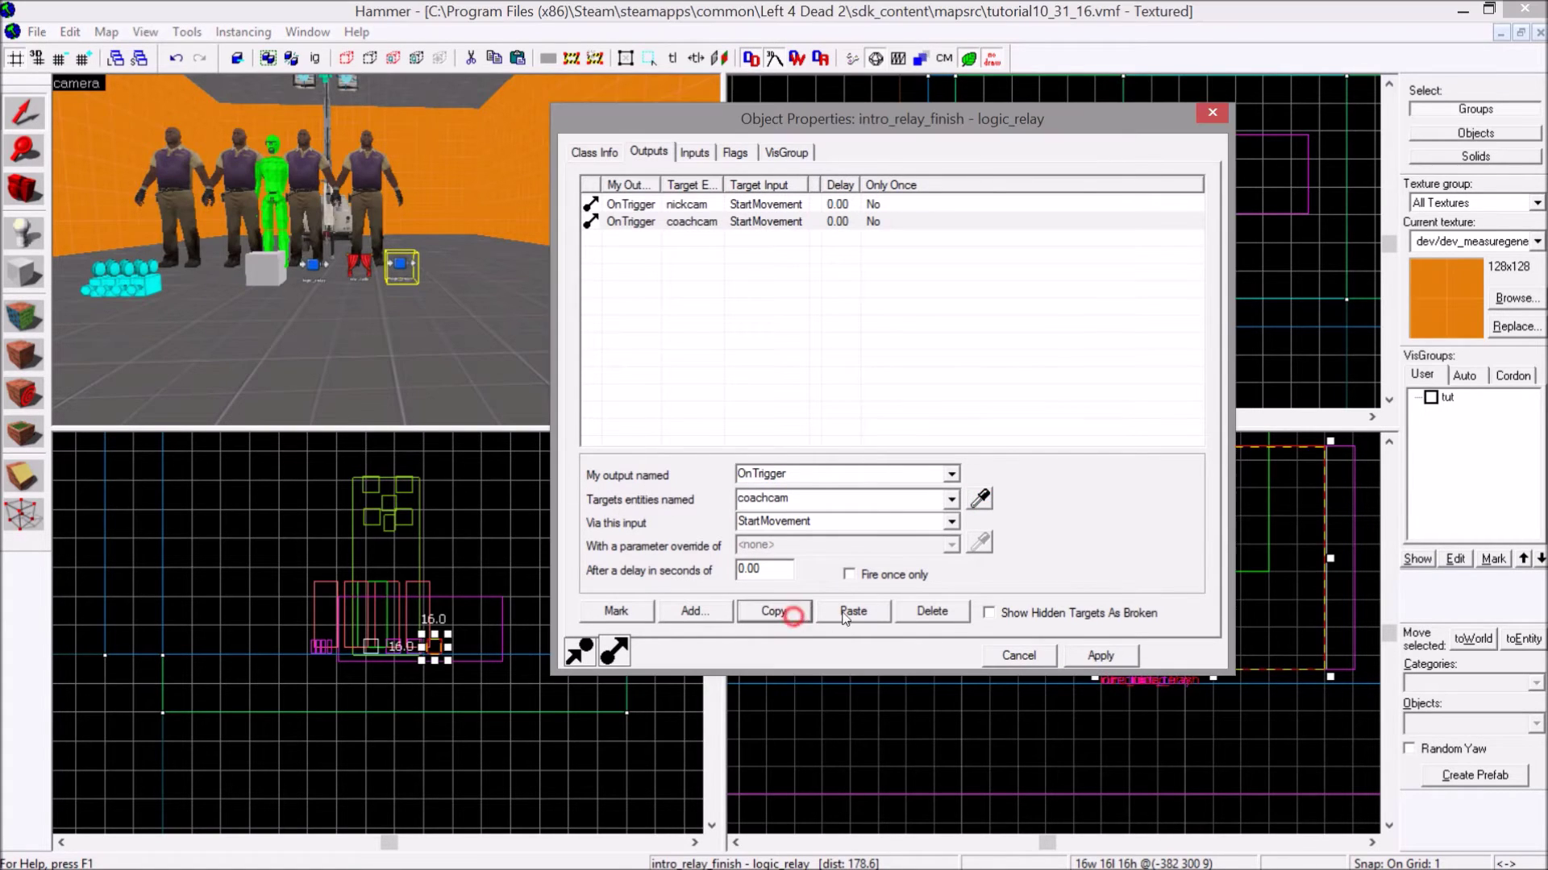
{"action": "left_click", "coordinate": [853, 611]}
{"action": "left_click", "coordinate": [980, 498]}
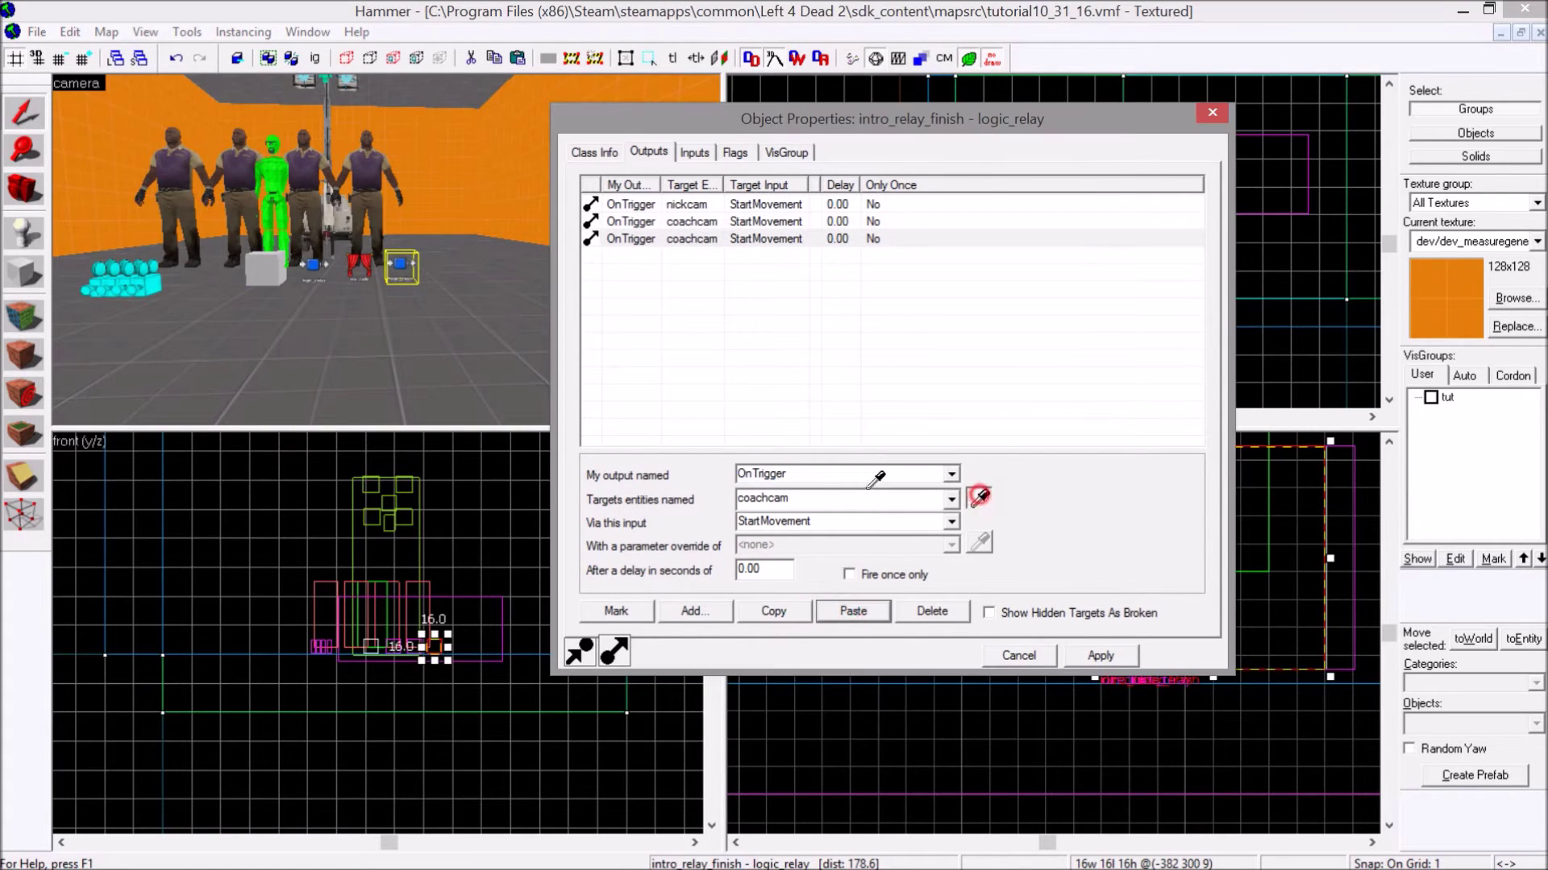
{"action": "left_click", "coordinate": [107, 284]}
- Duplicate the elliscam StartMovement output, retarget the copy to rochellecam, and apply the outputs
{"action": "left_click", "coordinate": [768, 612]}
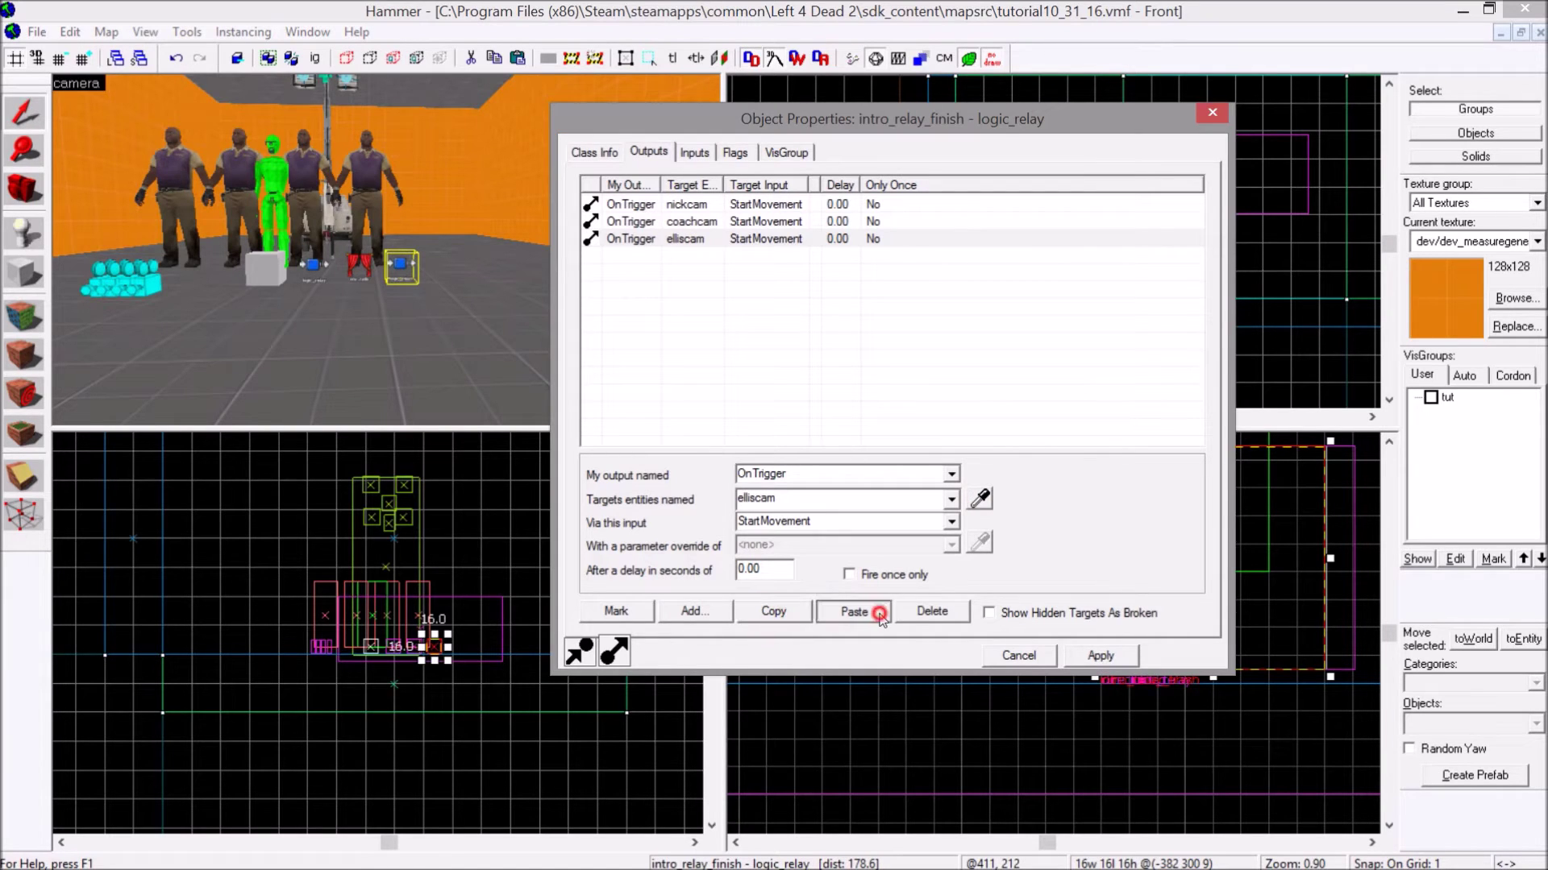
{"action": "left_click", "coordinate": [853, 611]}
{"action": "left_click", "coordinate": [980, 499]}
{"action": "left_click", "coordinate": [87, 290]}
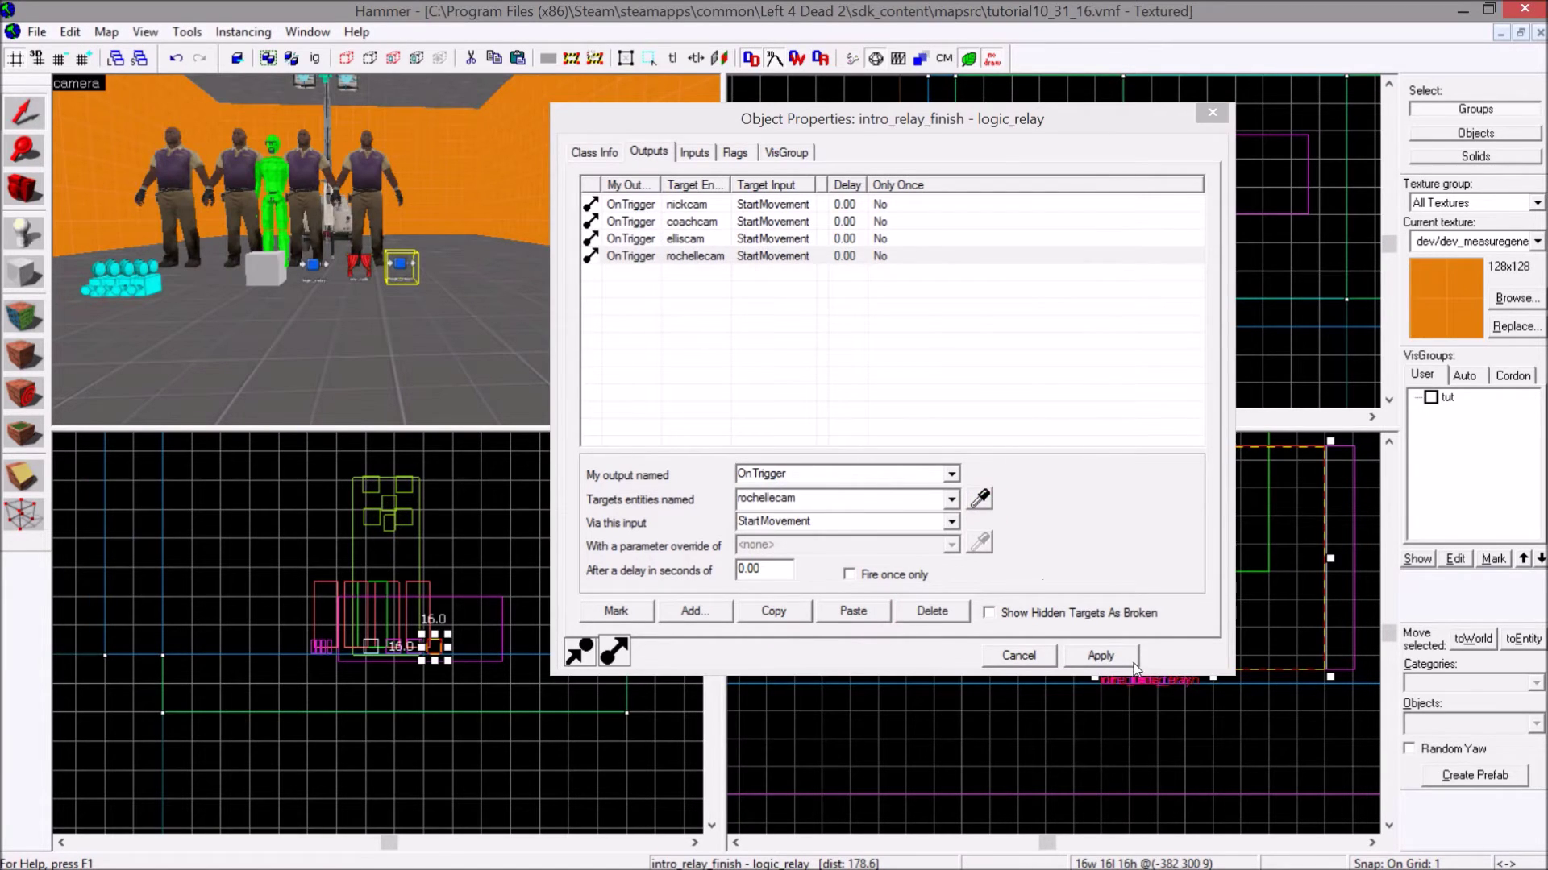
{"action": "left_click", "coordinate": [1100, 656]}
- Duplicate all four camera StartMovement outputs in intro_relay_finish
{"action": "left_click_drag", "start_coordinate": [786, 206], "coordinate": [776, 253]}
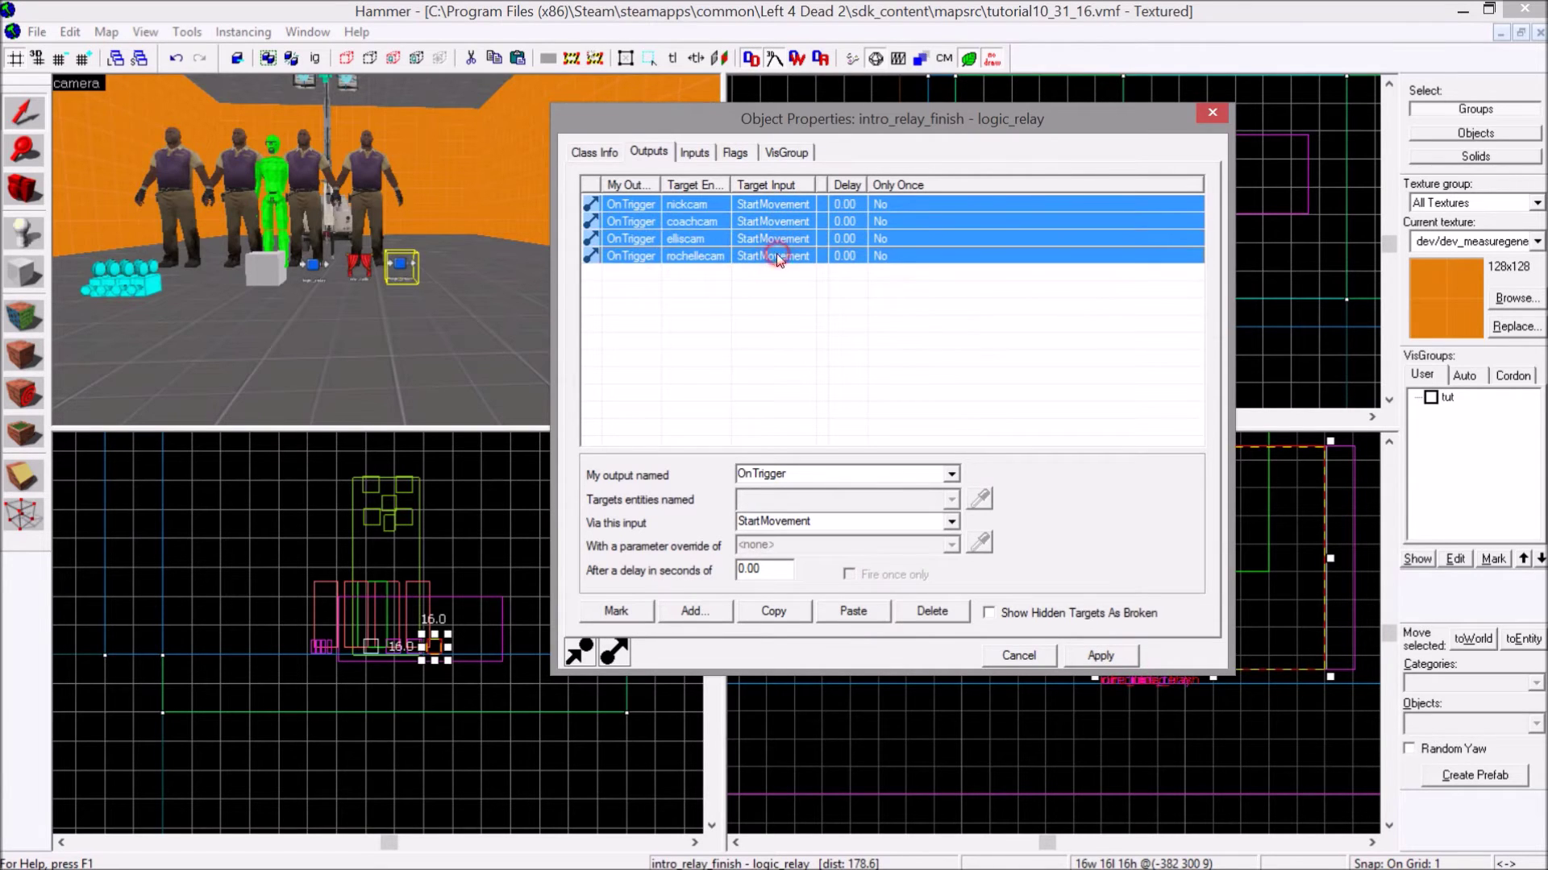
{"action": "left_click", "coordinate": [793, 617]}
{"action": "left_click", "coordinate": [846, 611]}
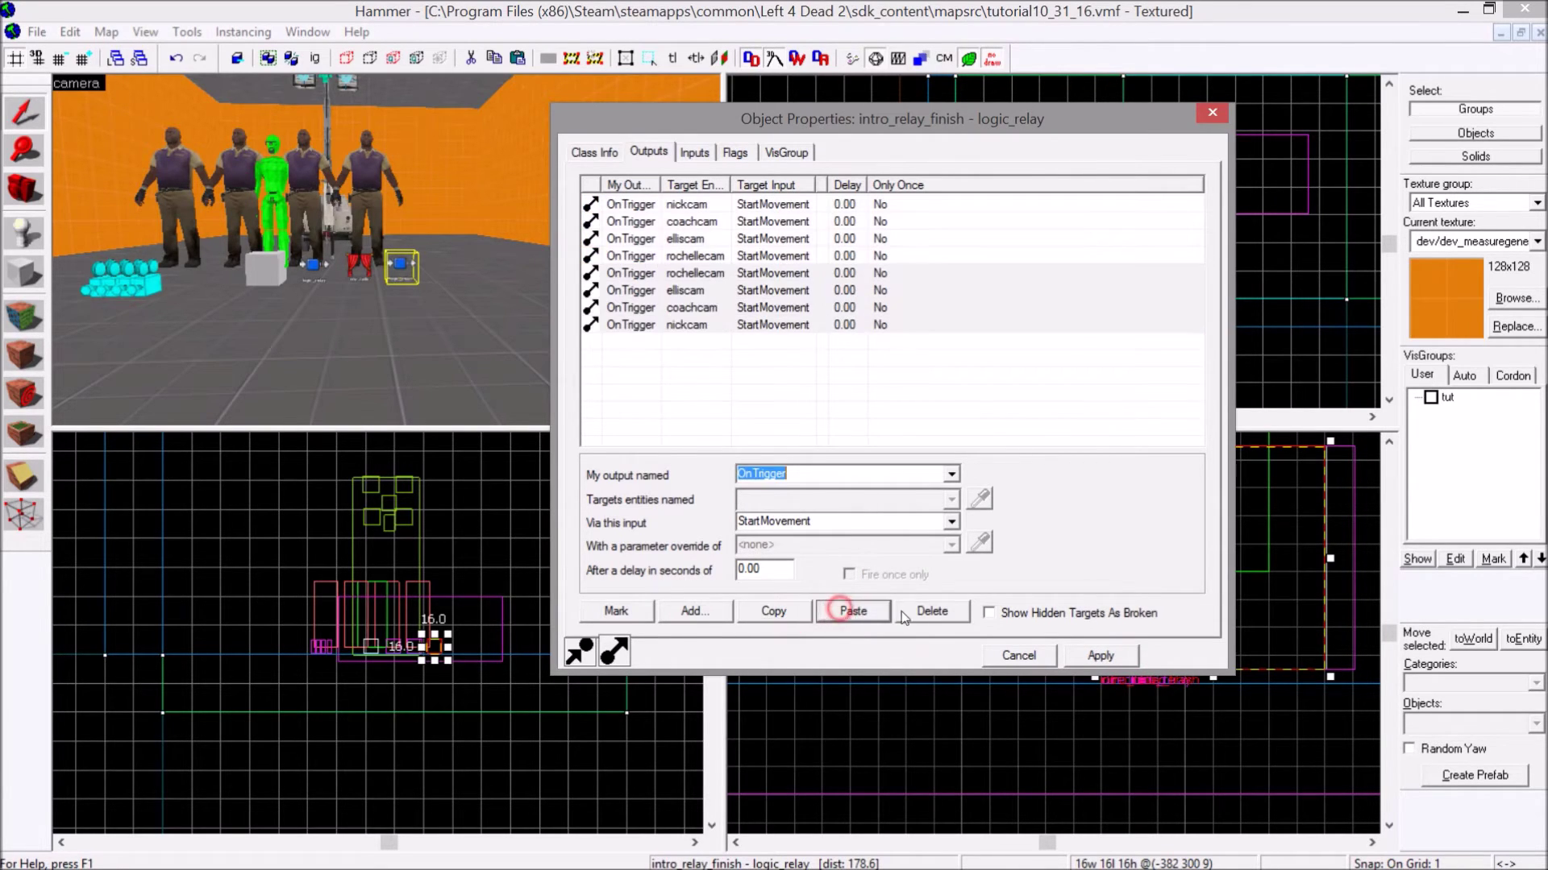
- Change the duplicated rochellecam output to target nick with the SetViewControl input and nickcam as the parameter override
{"action": "left_click", "coordinate": [678, 274]}
{"action": "left_click", "coordinate": [986, 507]}
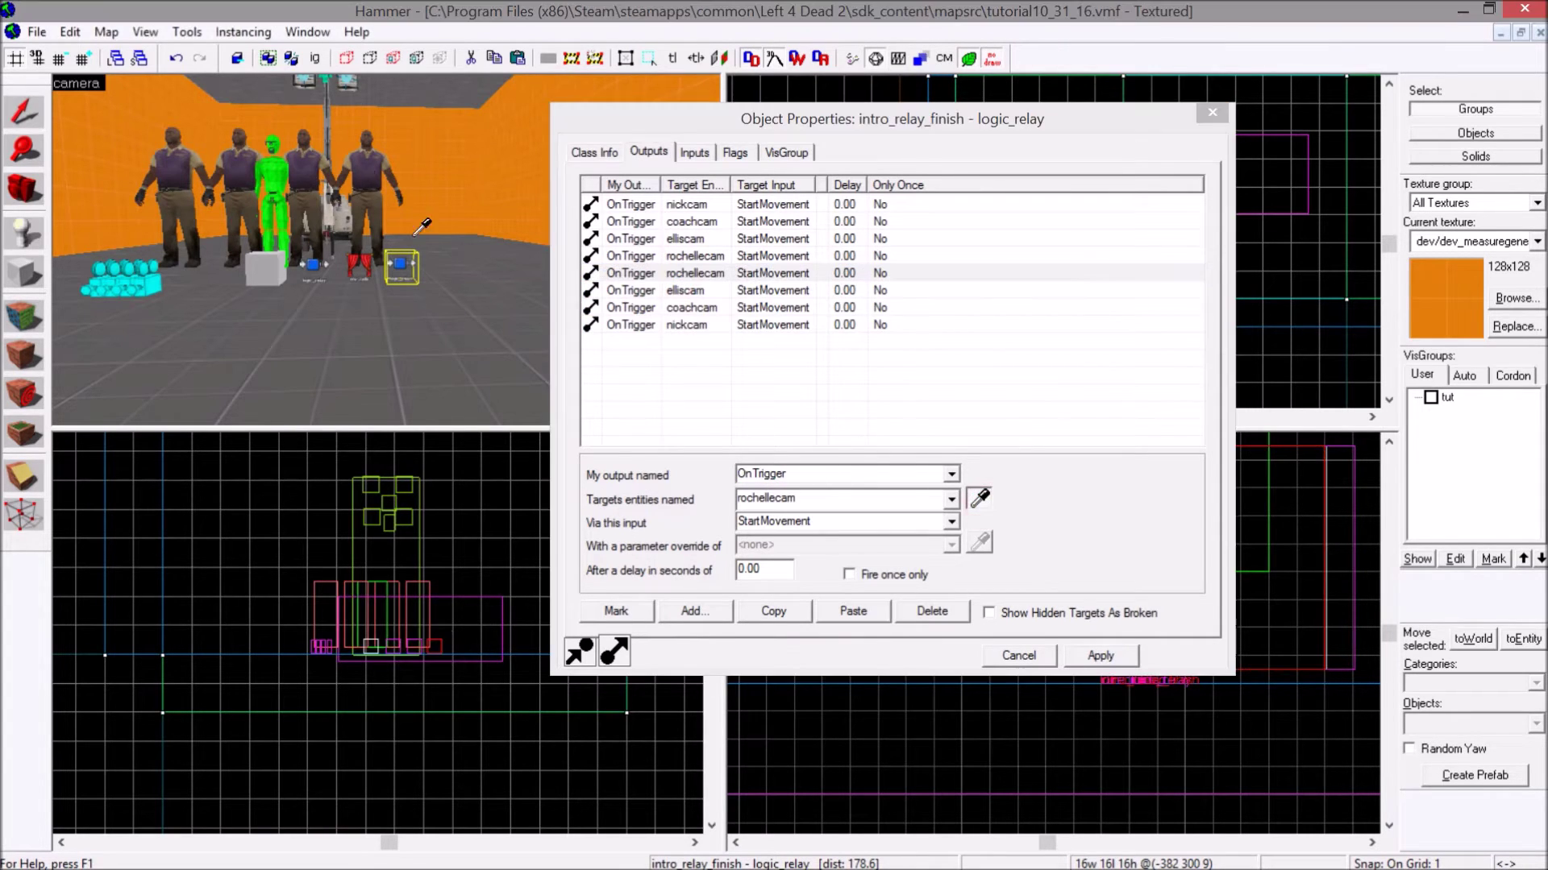
{"action": "left_click", "coordinate": [372, 160]}
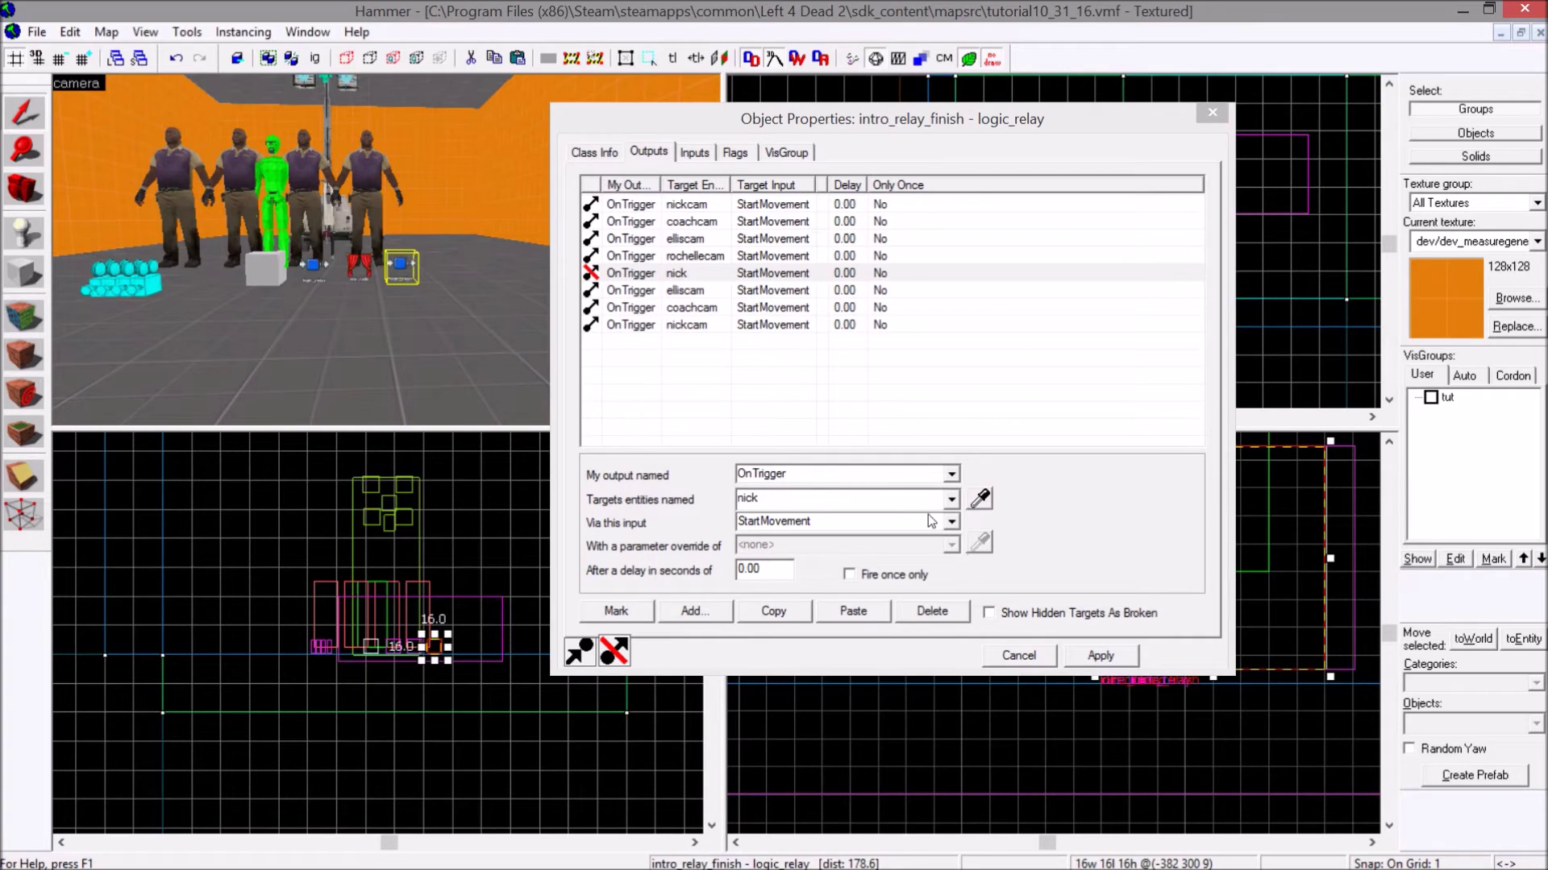
{"action": "left_click", "coordinate": [933, 522]}
{"action": "left_click", "coordinate": [951, 521]}
{"action": "scroll", "coordinate": [834, 596], "scroll_direction": "down", "scroll_amount": 5}
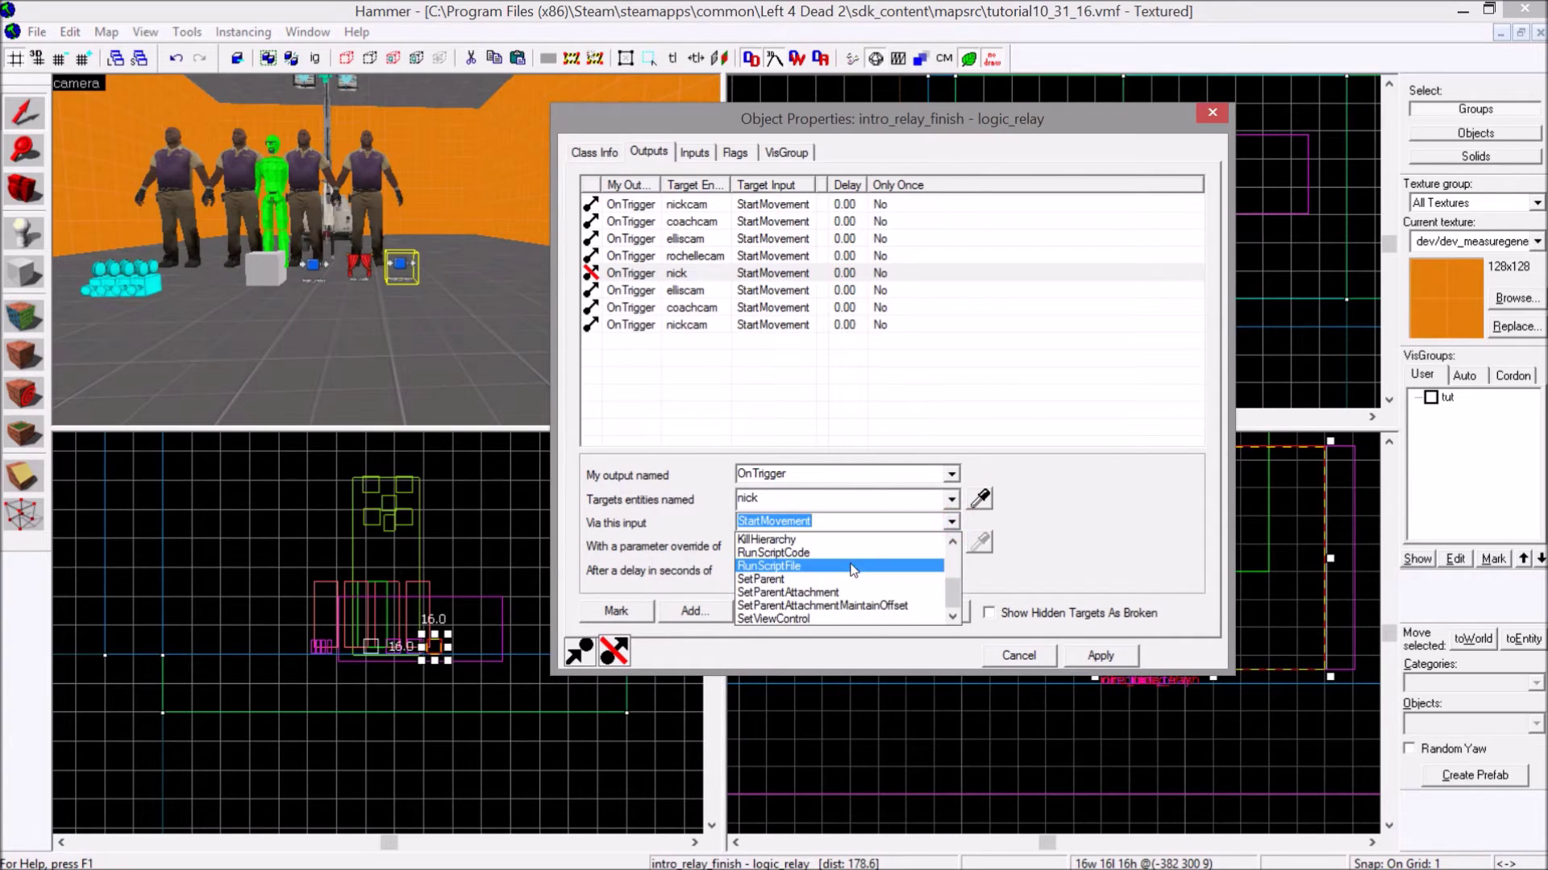
{"action": "left_click", "coordinate": [821, 621]}
{"action": "left_click", "coordinate": [794, 546]}
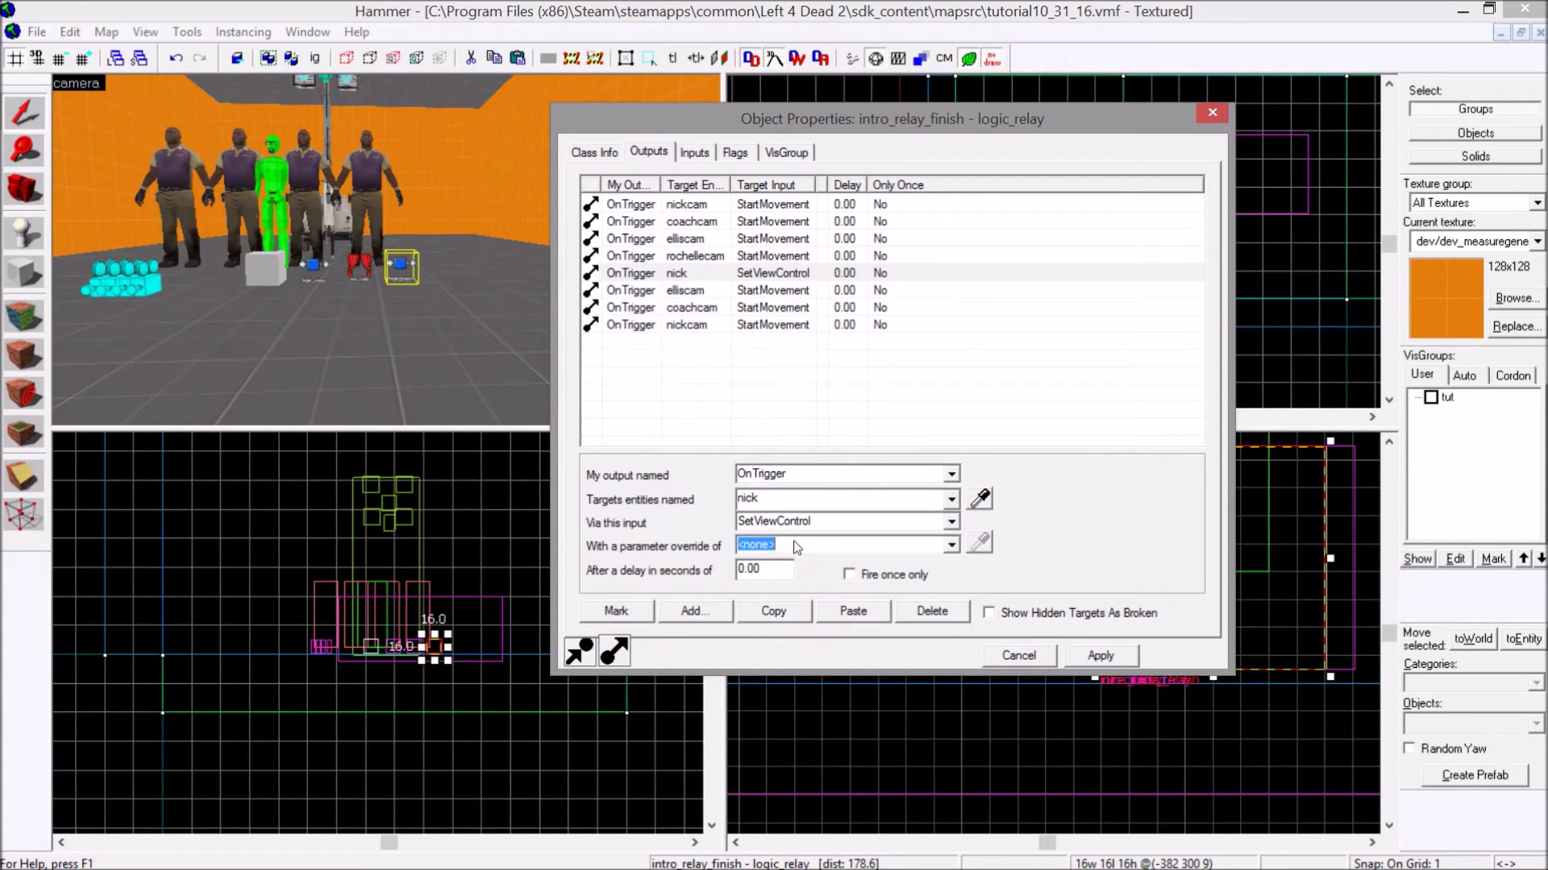
{"action": "type", "text": "nickcam"}
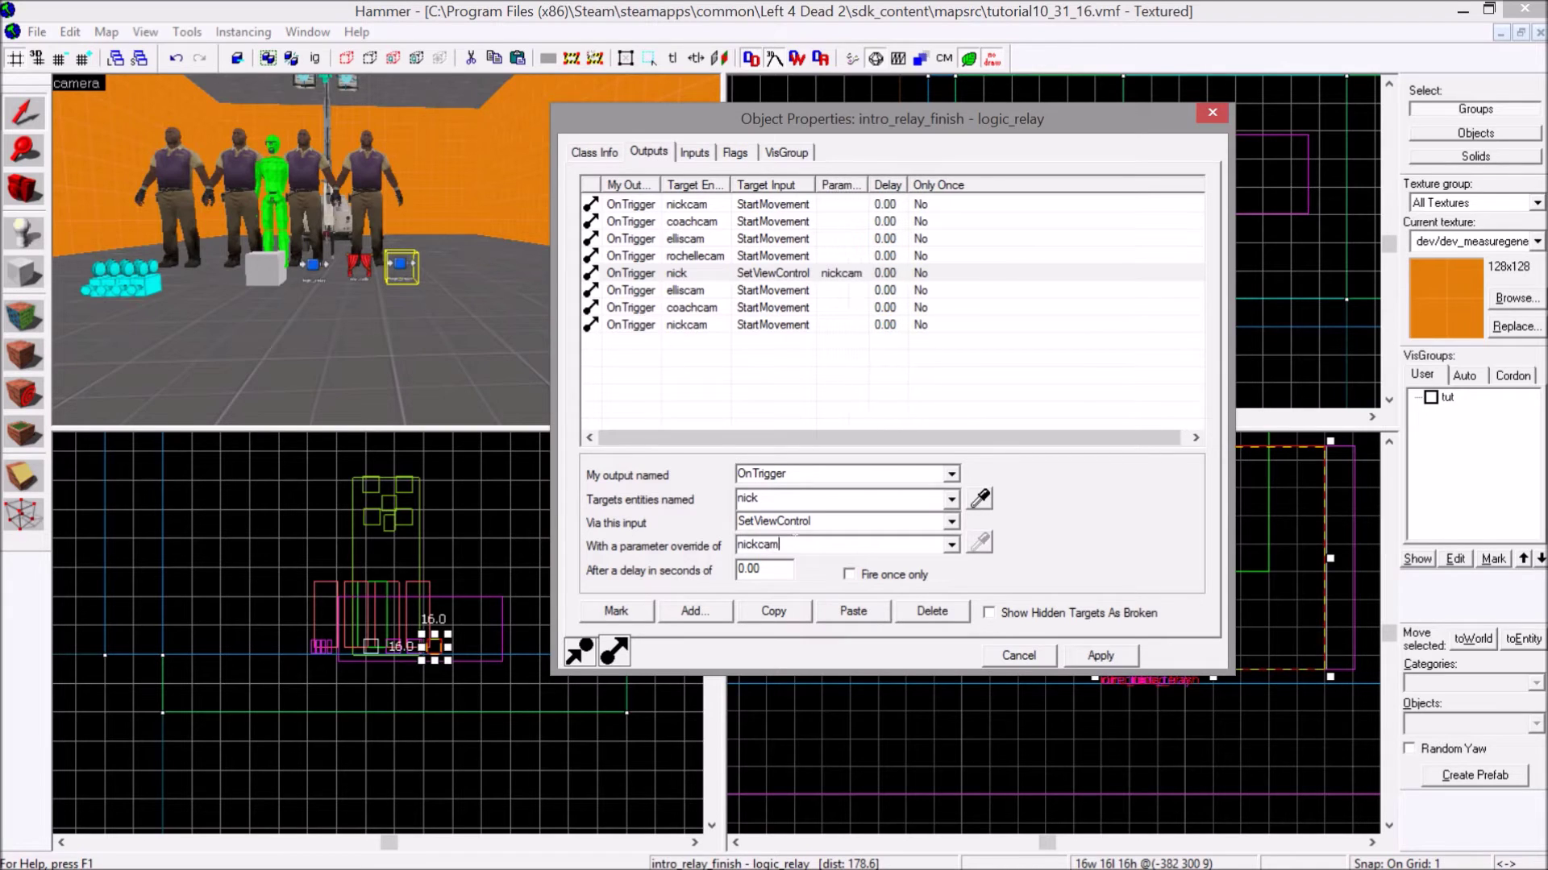
{"action": "key", "text": "Return"}
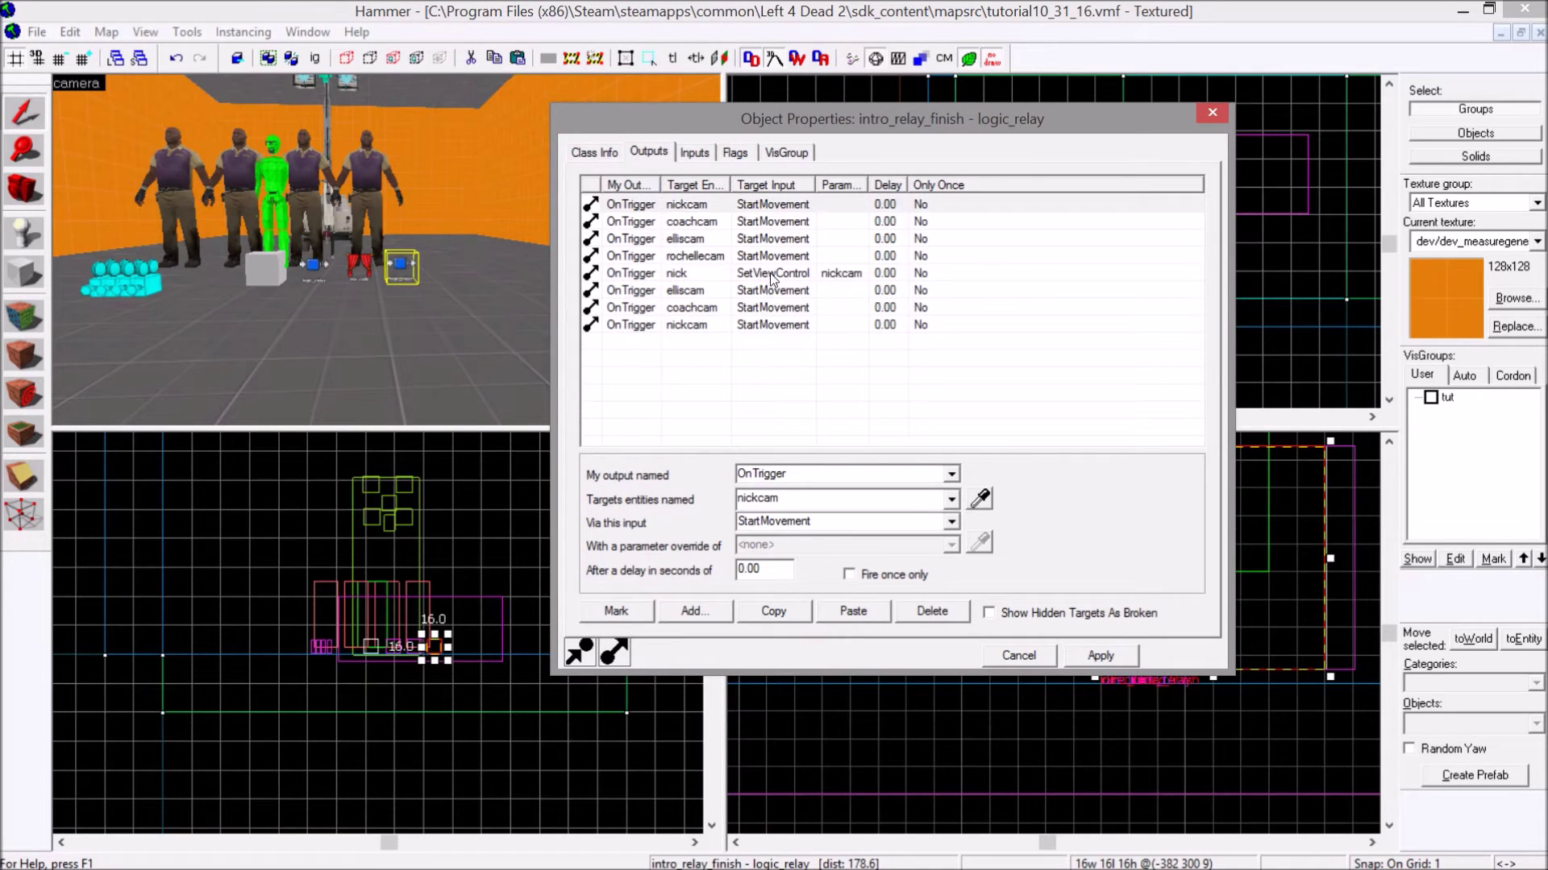
- Delete the three surplus StartMovement outputs below the nick output in intro_relay_finish and duplicate the nick SetViewControl output
{"action": "left_click_drag", "start_coordinate": [766, 293], "coordinate": [774, 325]}
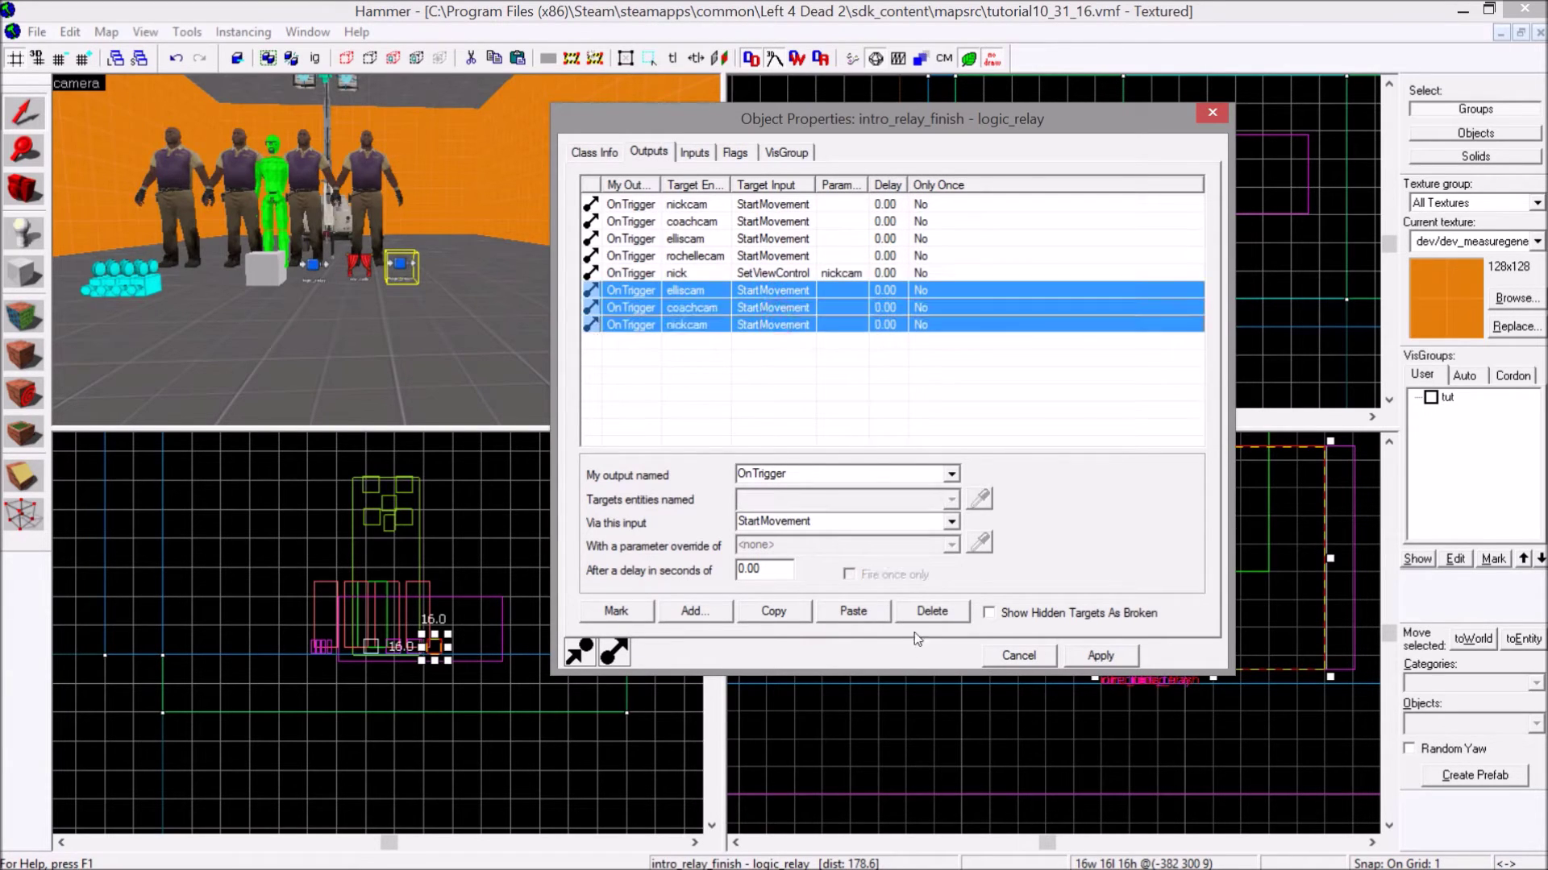
{"action": "left_click", "coordinate": [927, 613]}
{"action": "left_click", "coordinate": [746, 274]}
{"action": "left_click", "coordinate": [773, 611]}
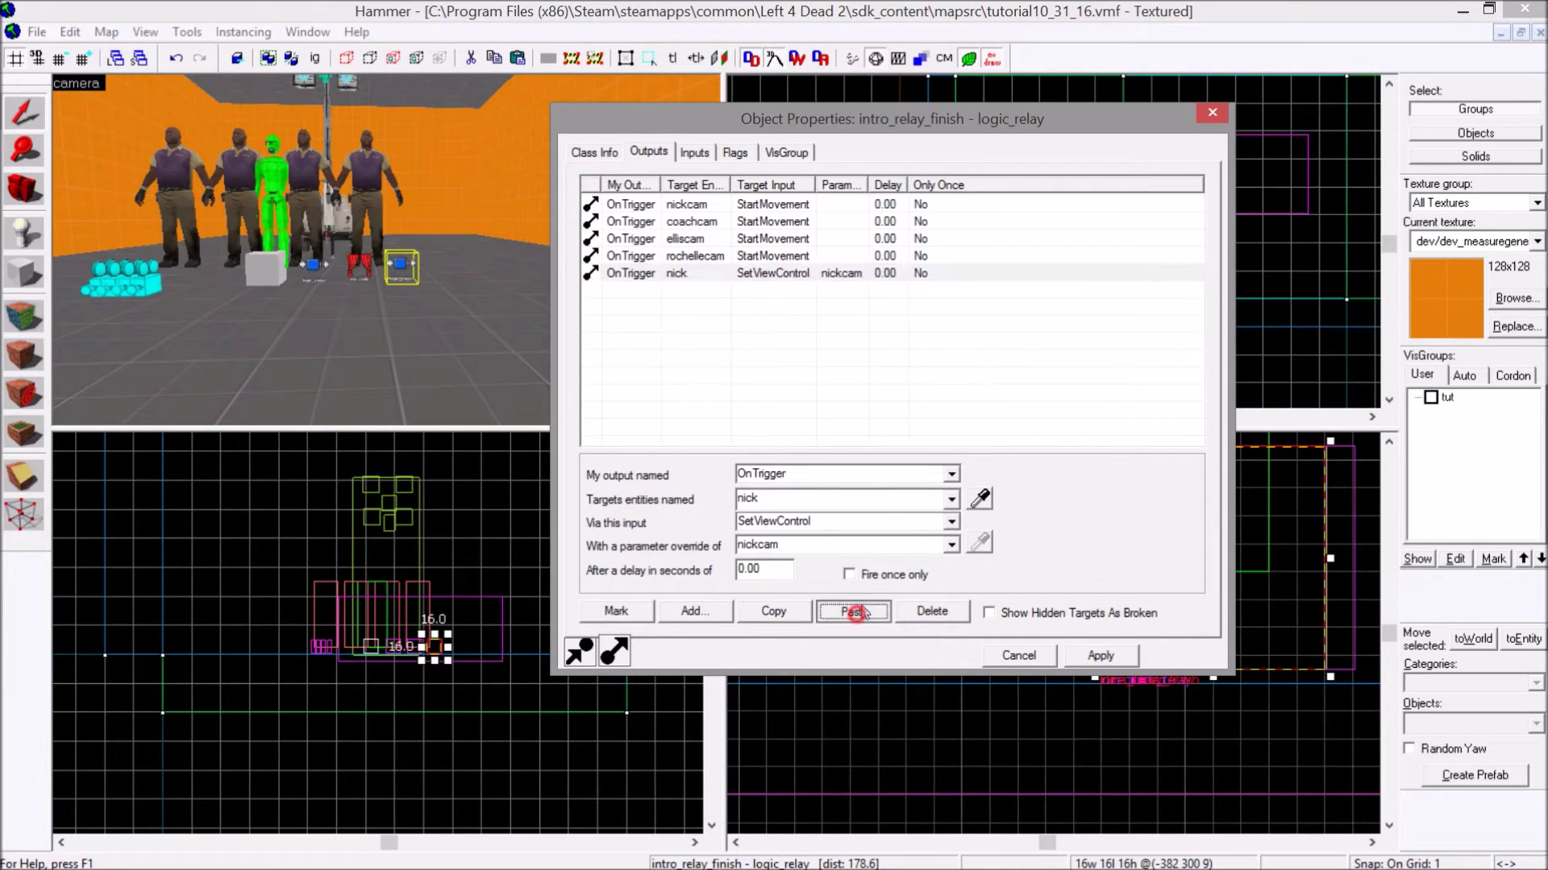
{"action": "left_click", "coordinate": [853, 611]}
- Retarget the duplicated SetViewControl output to coach with coachcam as its parameter override
{"action": "double_click", "coordinate": [846, 500]}
{"action": "type", "text": "coach"}
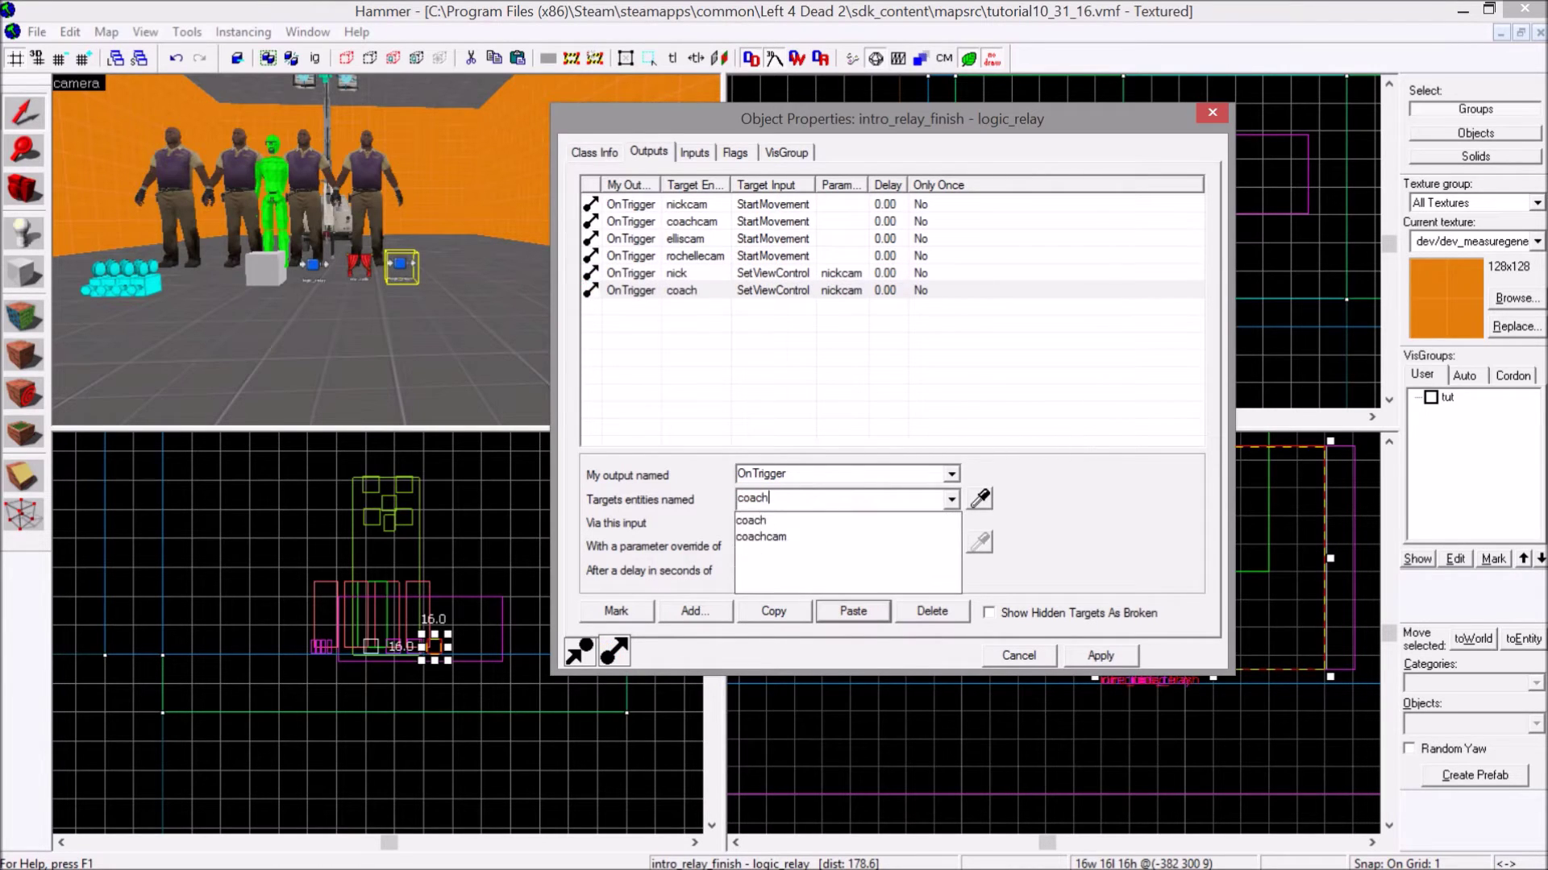
{"action": "double_click", "coordinate": [756, 544]}
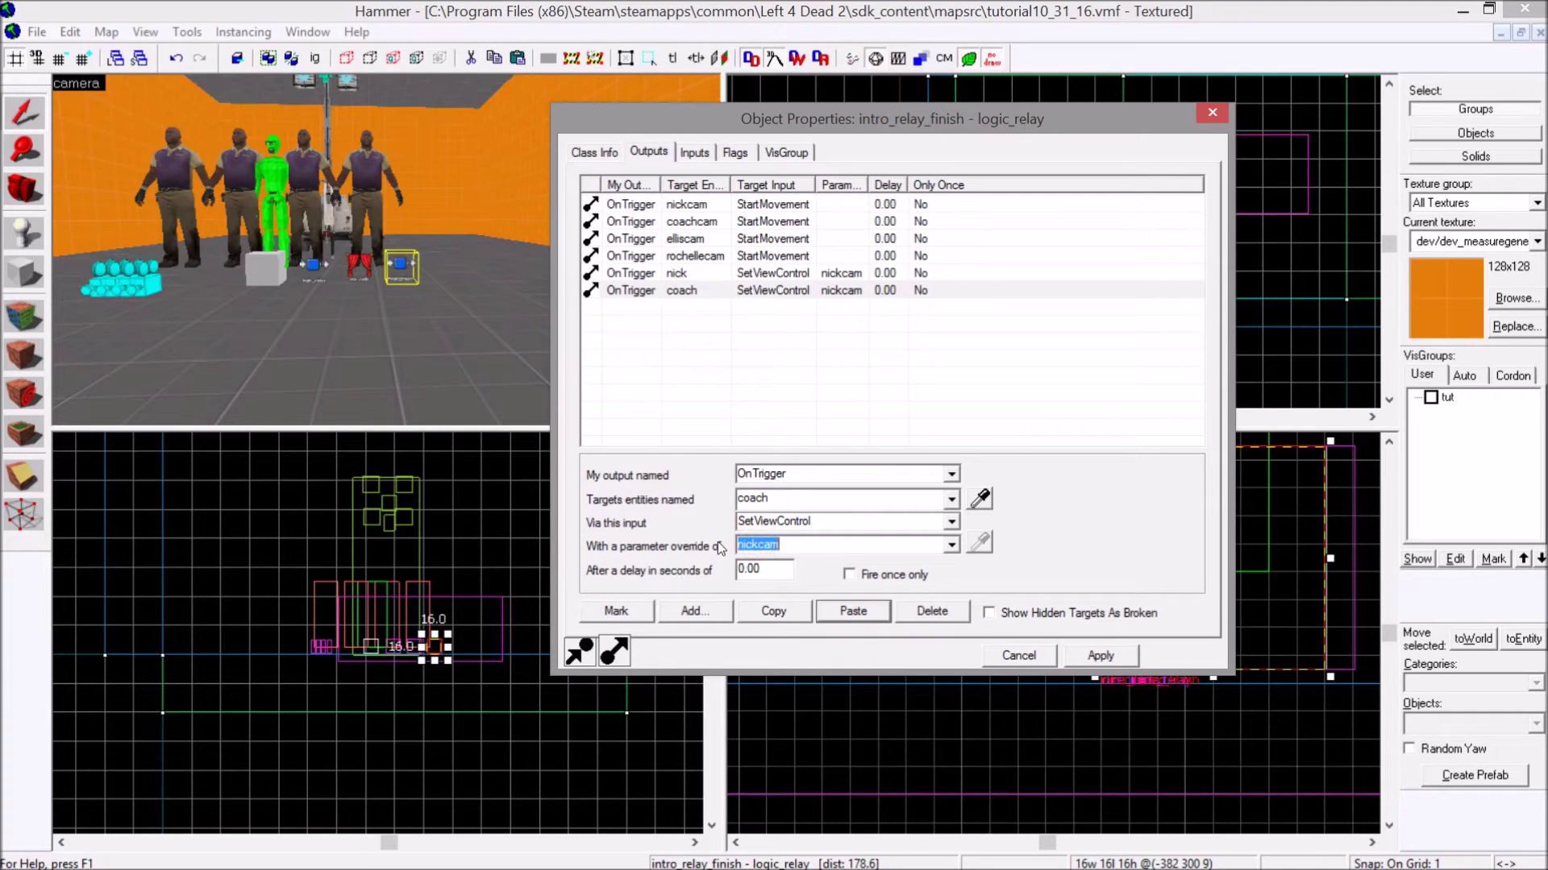
{"action": "left_click", "coordinate": [762, 547]}
{"action": "left_click_drag", "start_coordinate": [757, 546], "coordinate": [658, 520]}
{"action": "type", "text": "coach"}
{"action": "key", "text": "Return"}
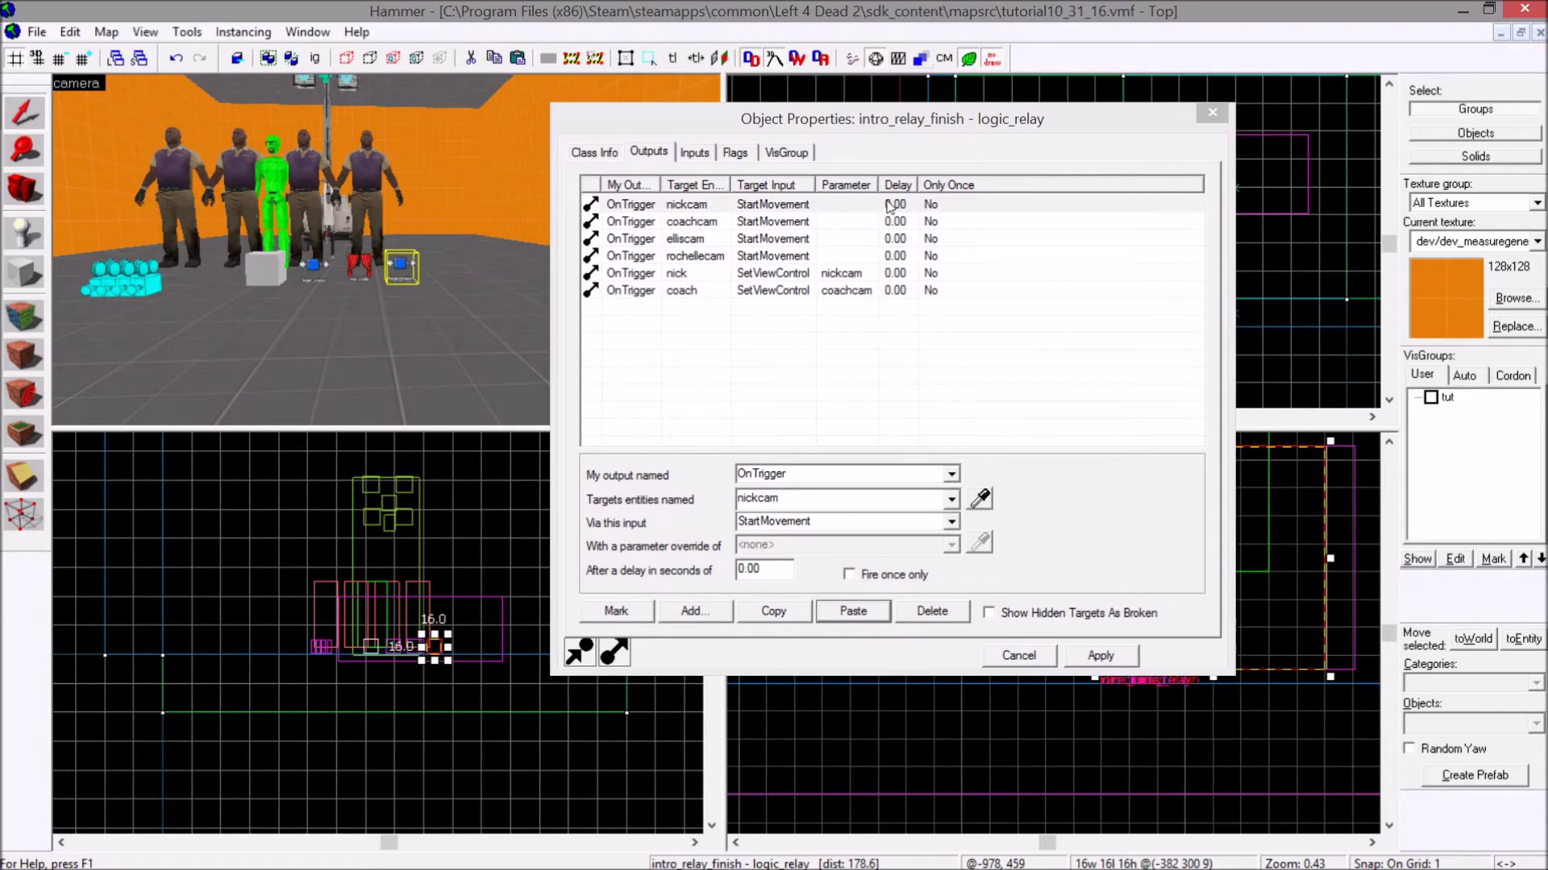
- Duplicate the coach SetViewControl output and change the copy to target rochelle with rochellecam as the parameter override
{"action": "left_click", "coordinate": [830, 290]}
{"action": "left_click", "coordinate": [773, 611]}
{"action": "left_click", "coordinate": [853, 611]}
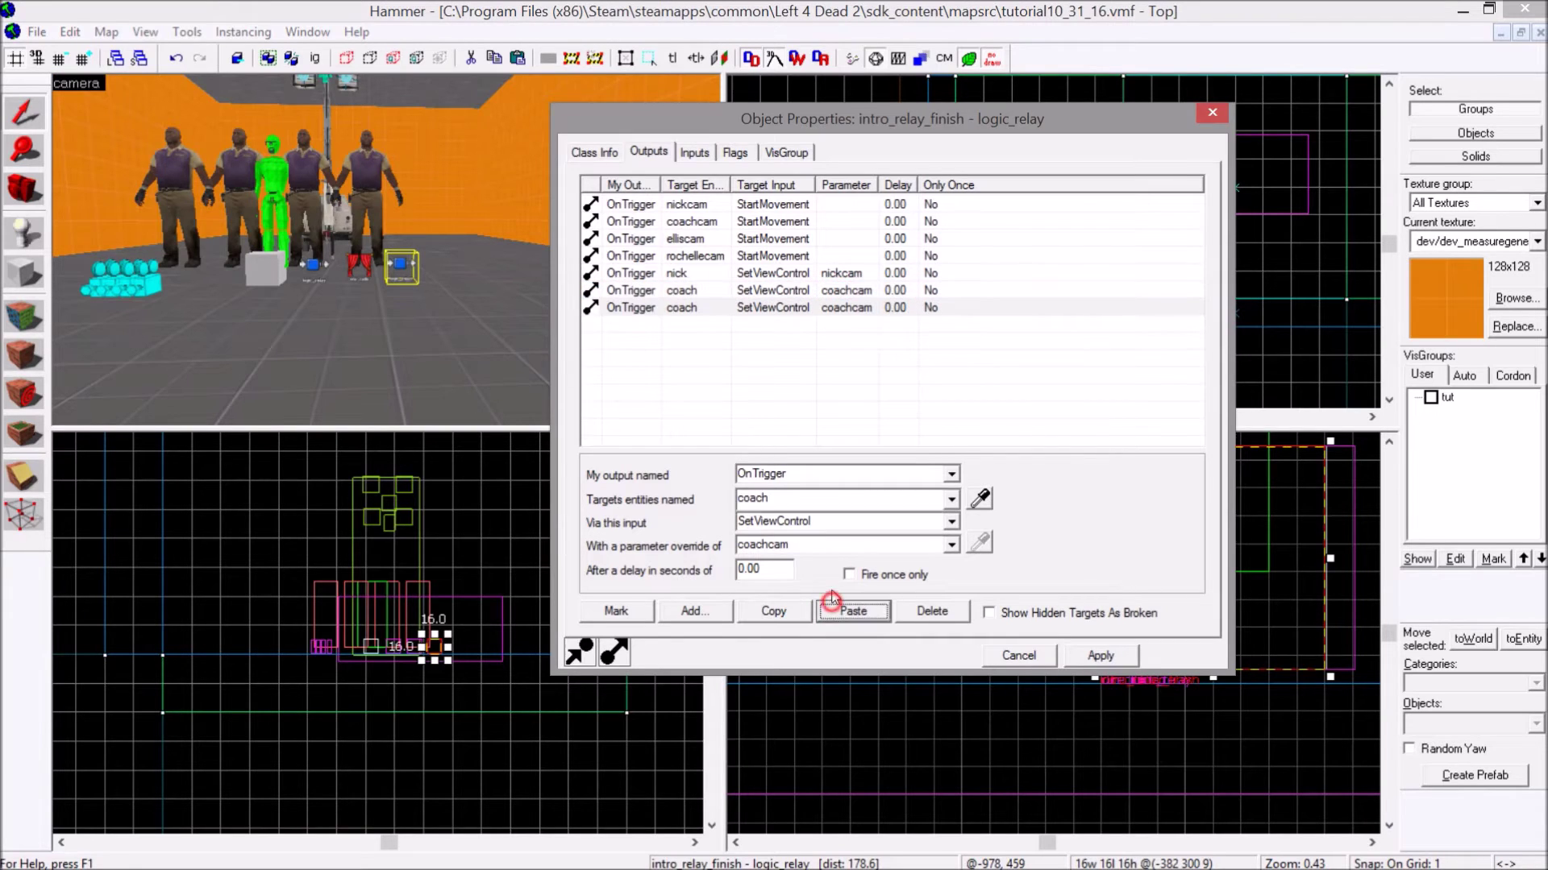
{"action": "double_click", "coordinate": [781, 500]}
{"action": "type", "text": "roch"}
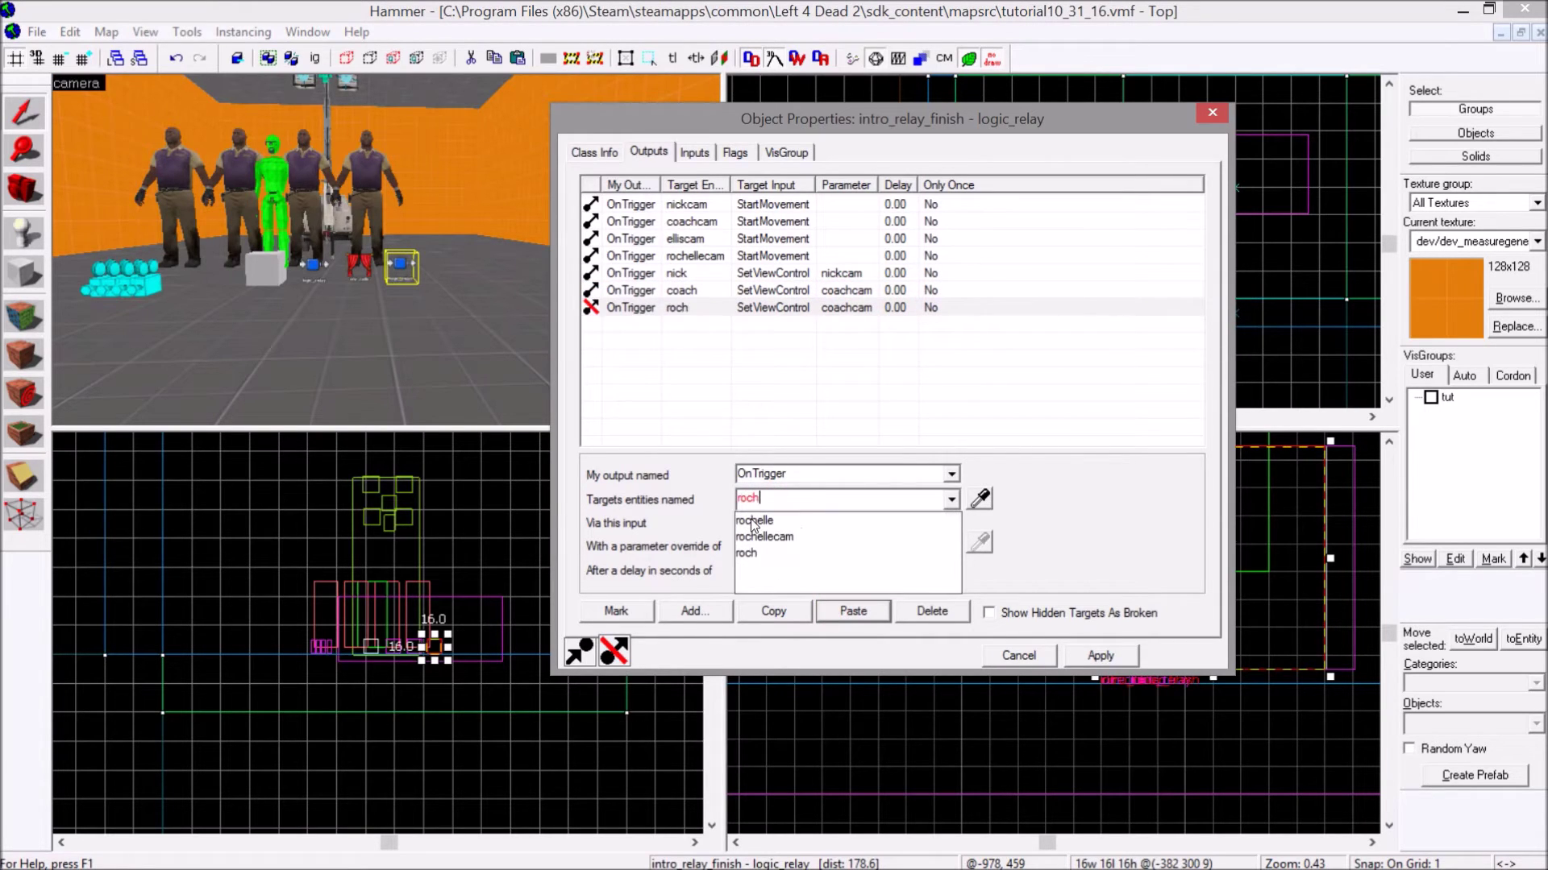
{"action": "left_click", "coordinate": [753, 521]}
{"action": "double_click", "coordinate": [753, 544]}
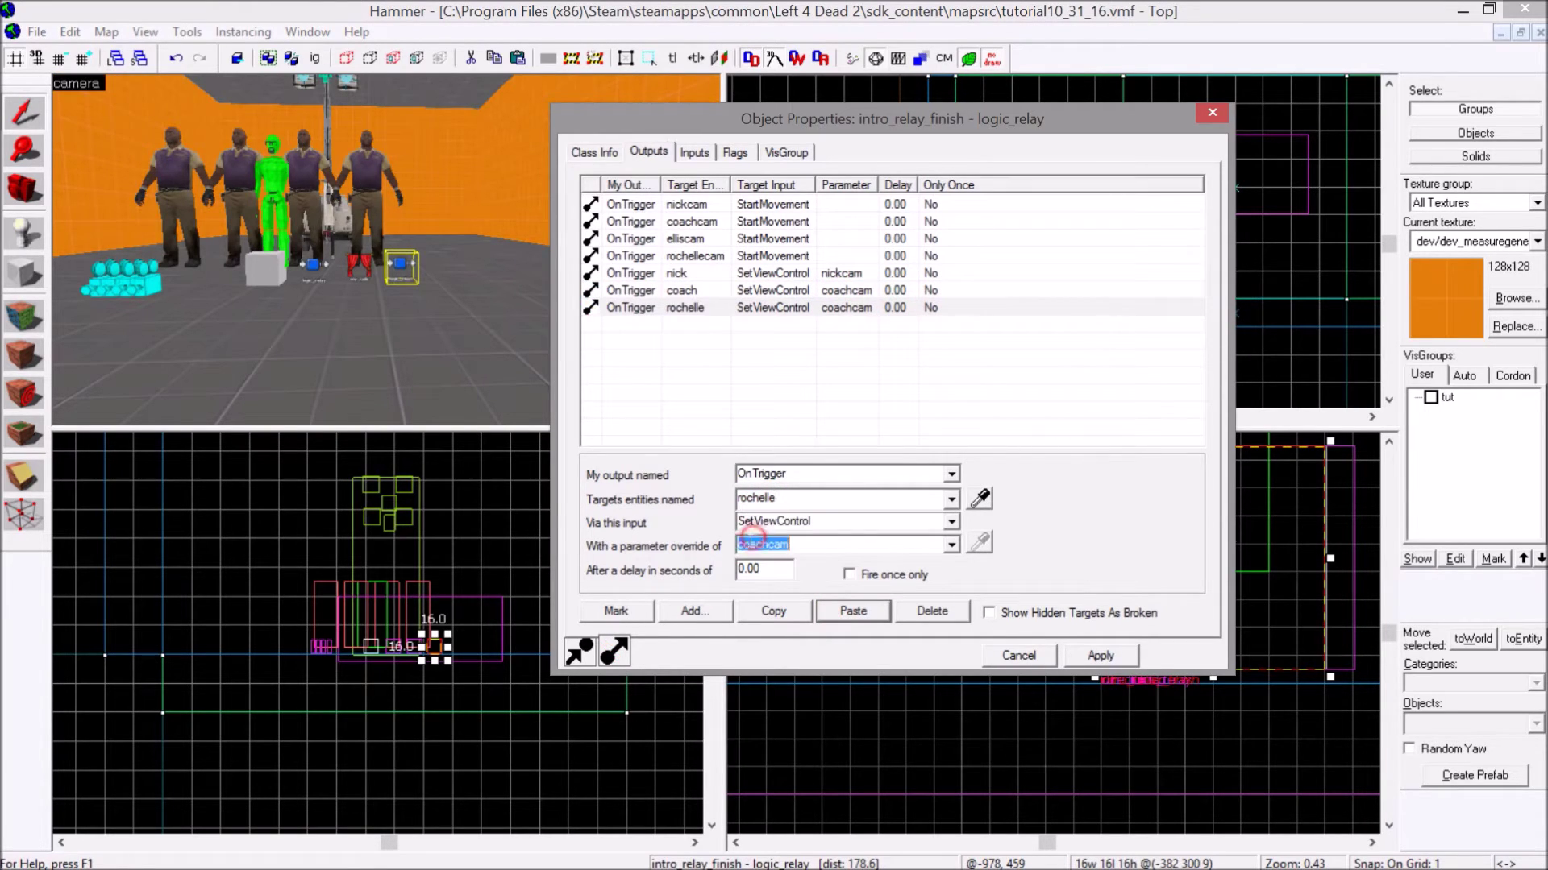
{"action": "type", "text": "rochellecam"}
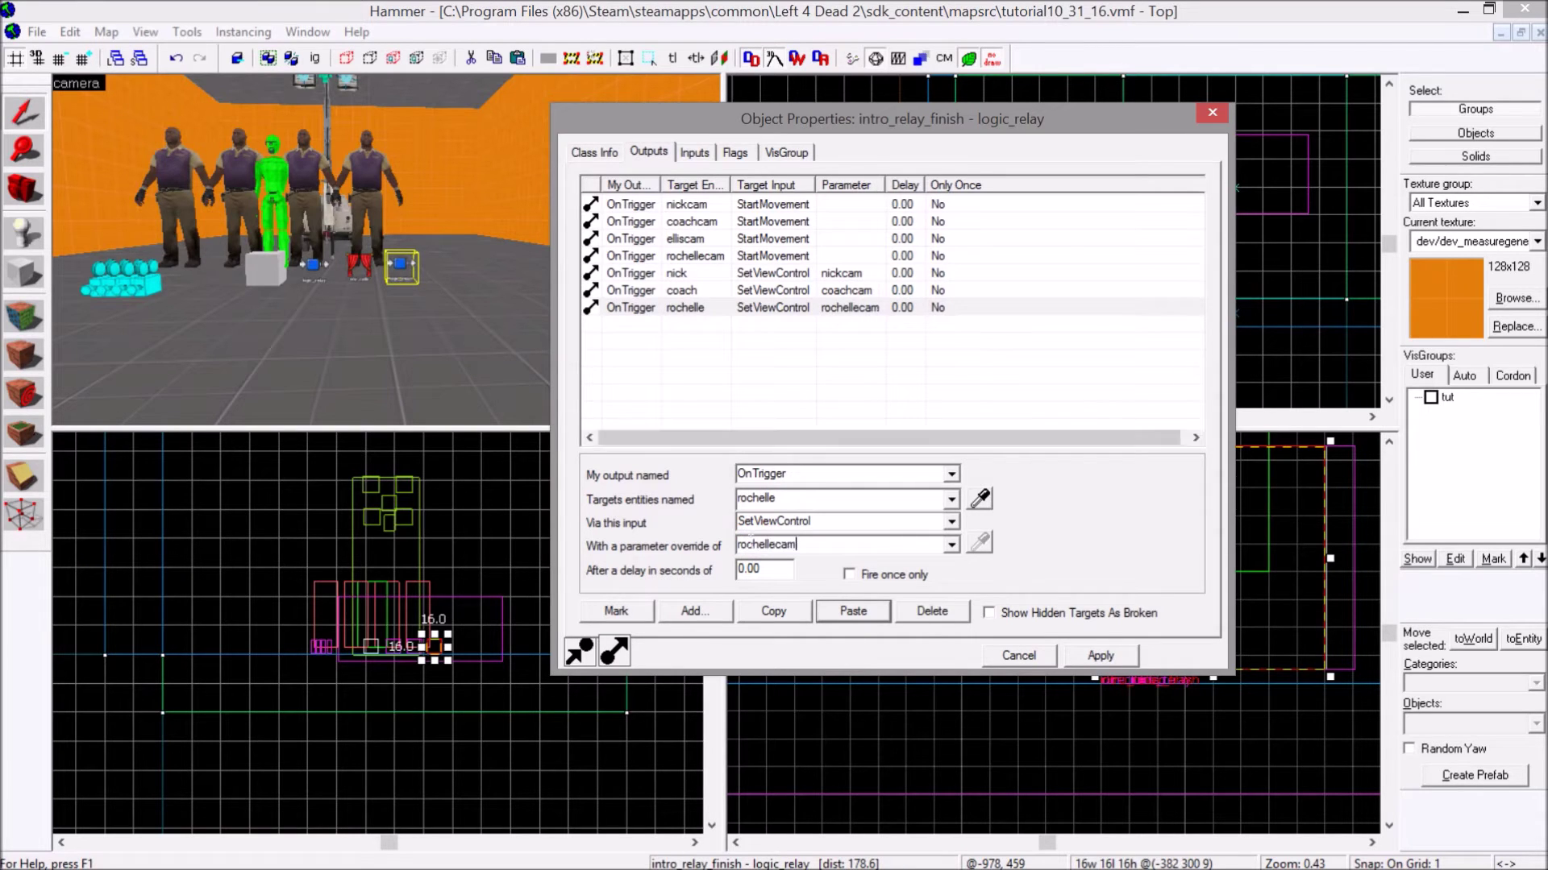
- Duplicate the rochelle SetViewControl output and change the copy to target ellis with elliscam as the parameter override
{"action": "left_click", "coordinate": [849, 310]}
{"action": "left_click", "coordinate": [773, 611]}
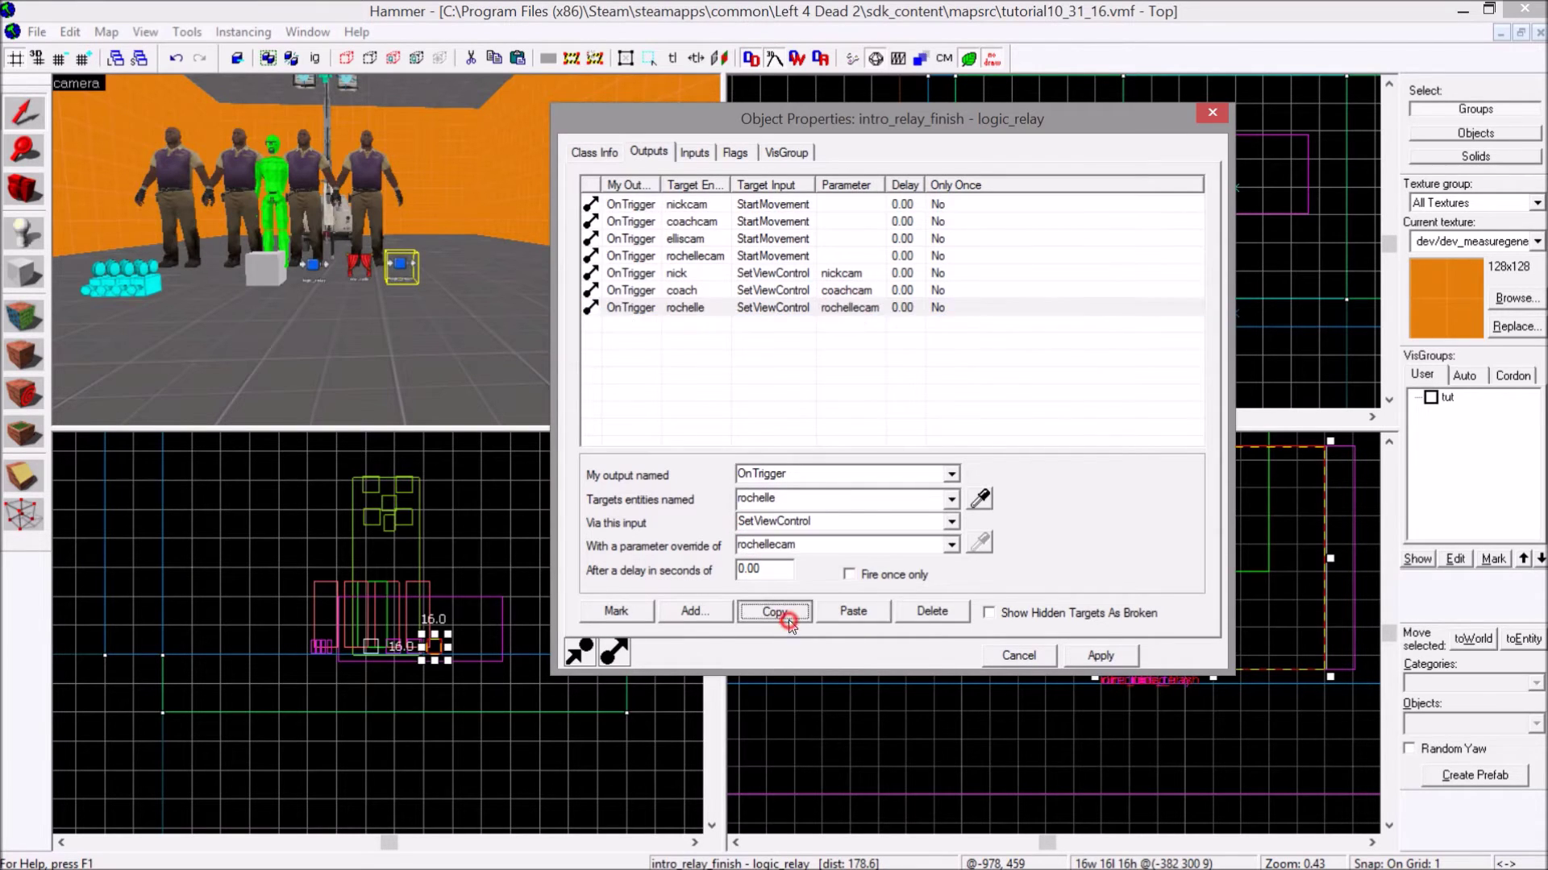
{"action": "left_click", "coordinate": [851, 611]}
{"action": "double_click", "coordinate": [797, 498]}
{"action": "type", "text": "ellis"}
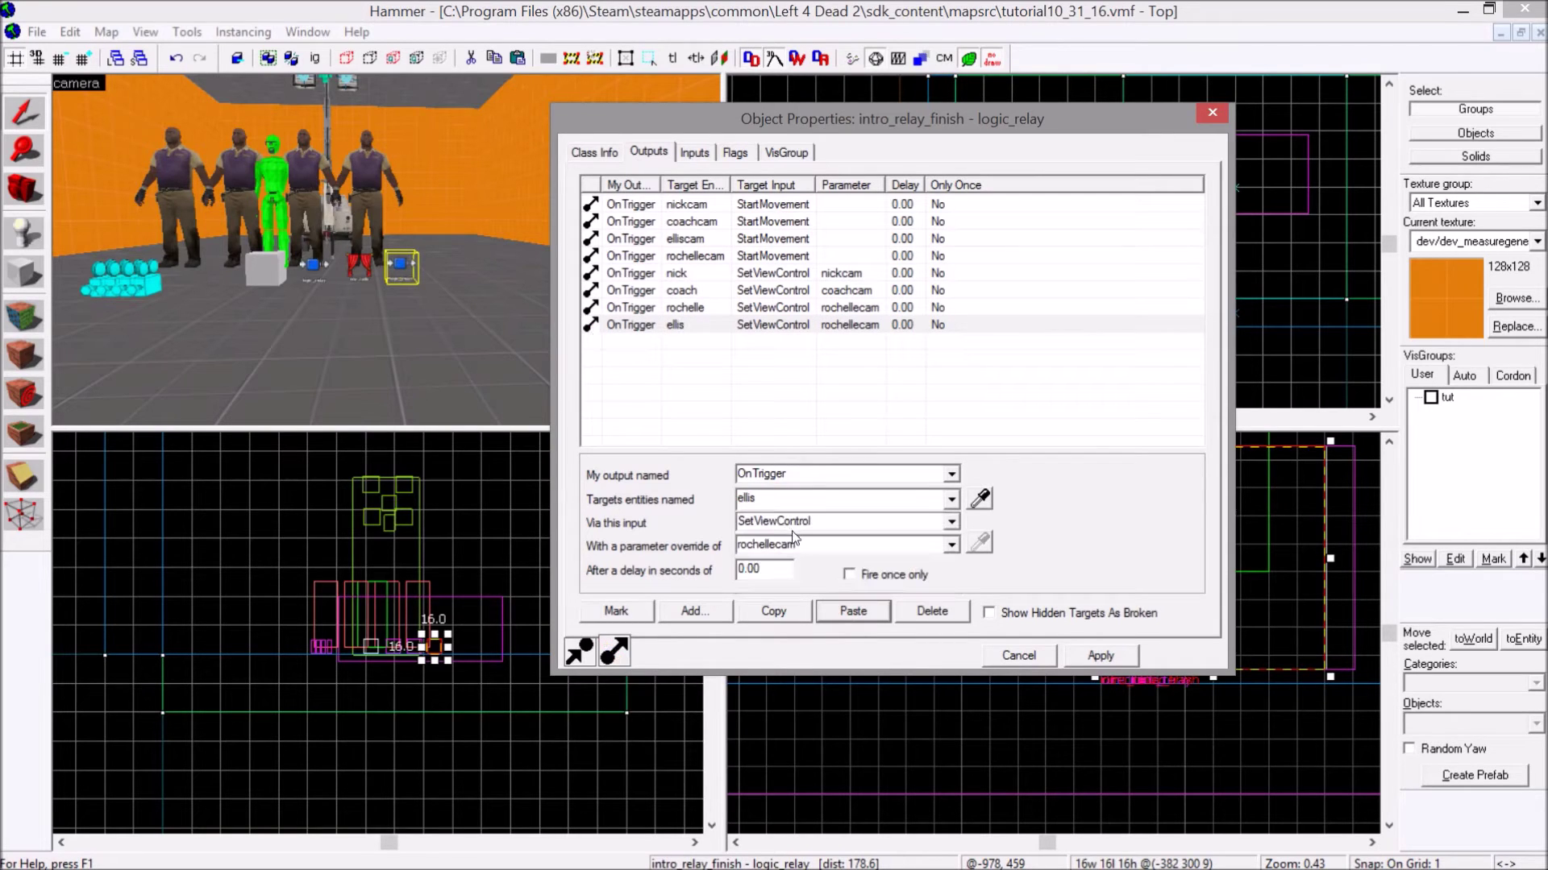
{"action": "double_click", "coordinate": [794, 544]}
{"action": "type", "text": "elliscam"}
{"action": "key", "text": "Return"}
{"action": "left_click_drag", "start_coordinate": [891, 274], "coordinate": [879, 332]}
{"action": "left_click", "coordinate": [806, 423]}
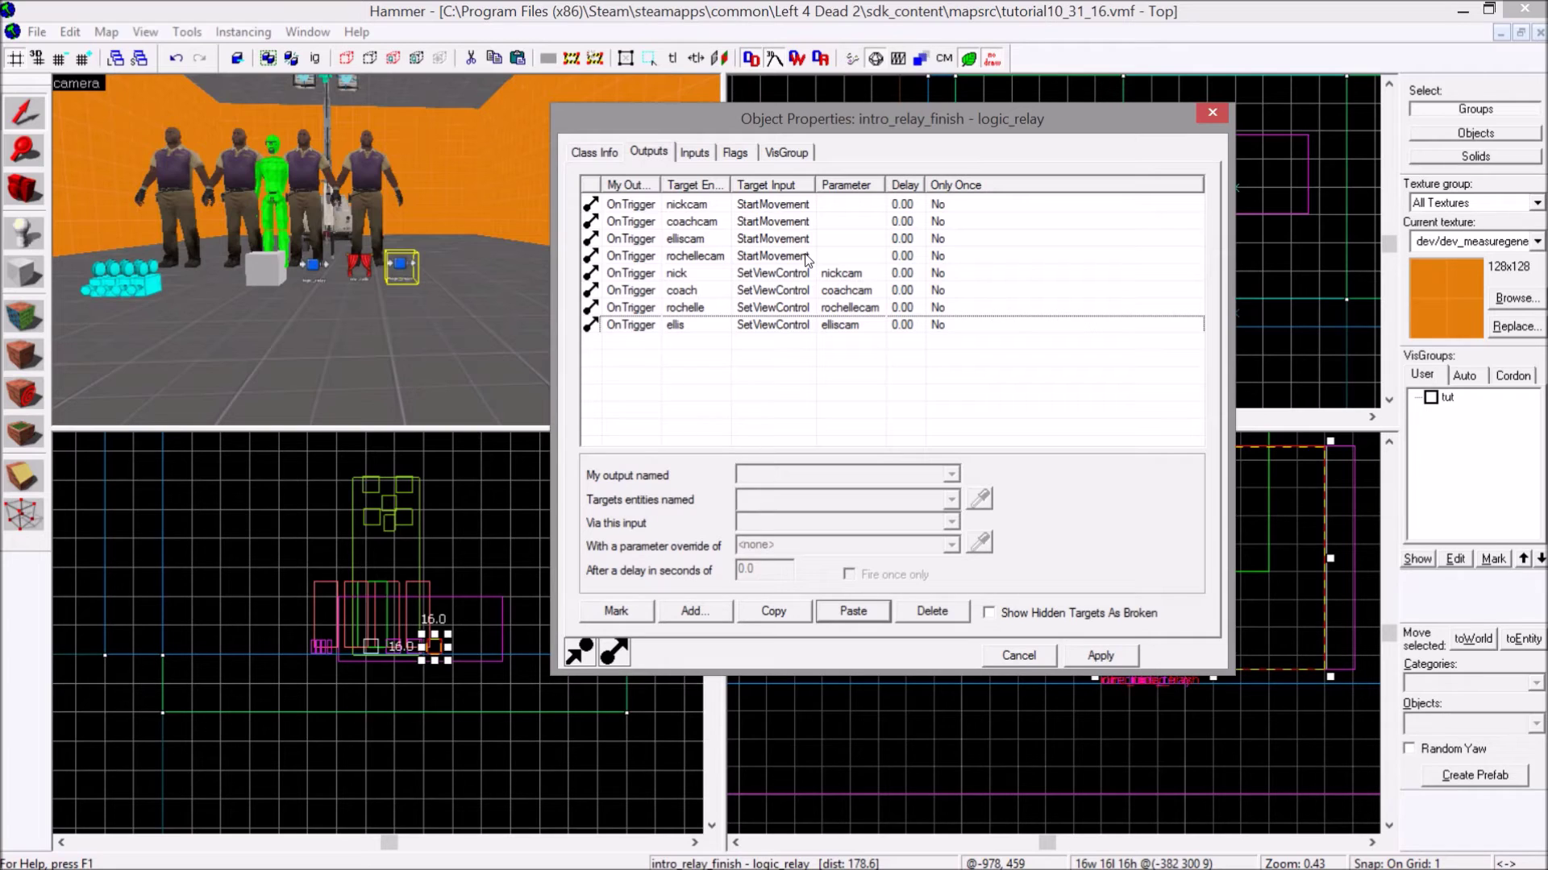
{"action": "left_click", "coordinate": [296, 308]}
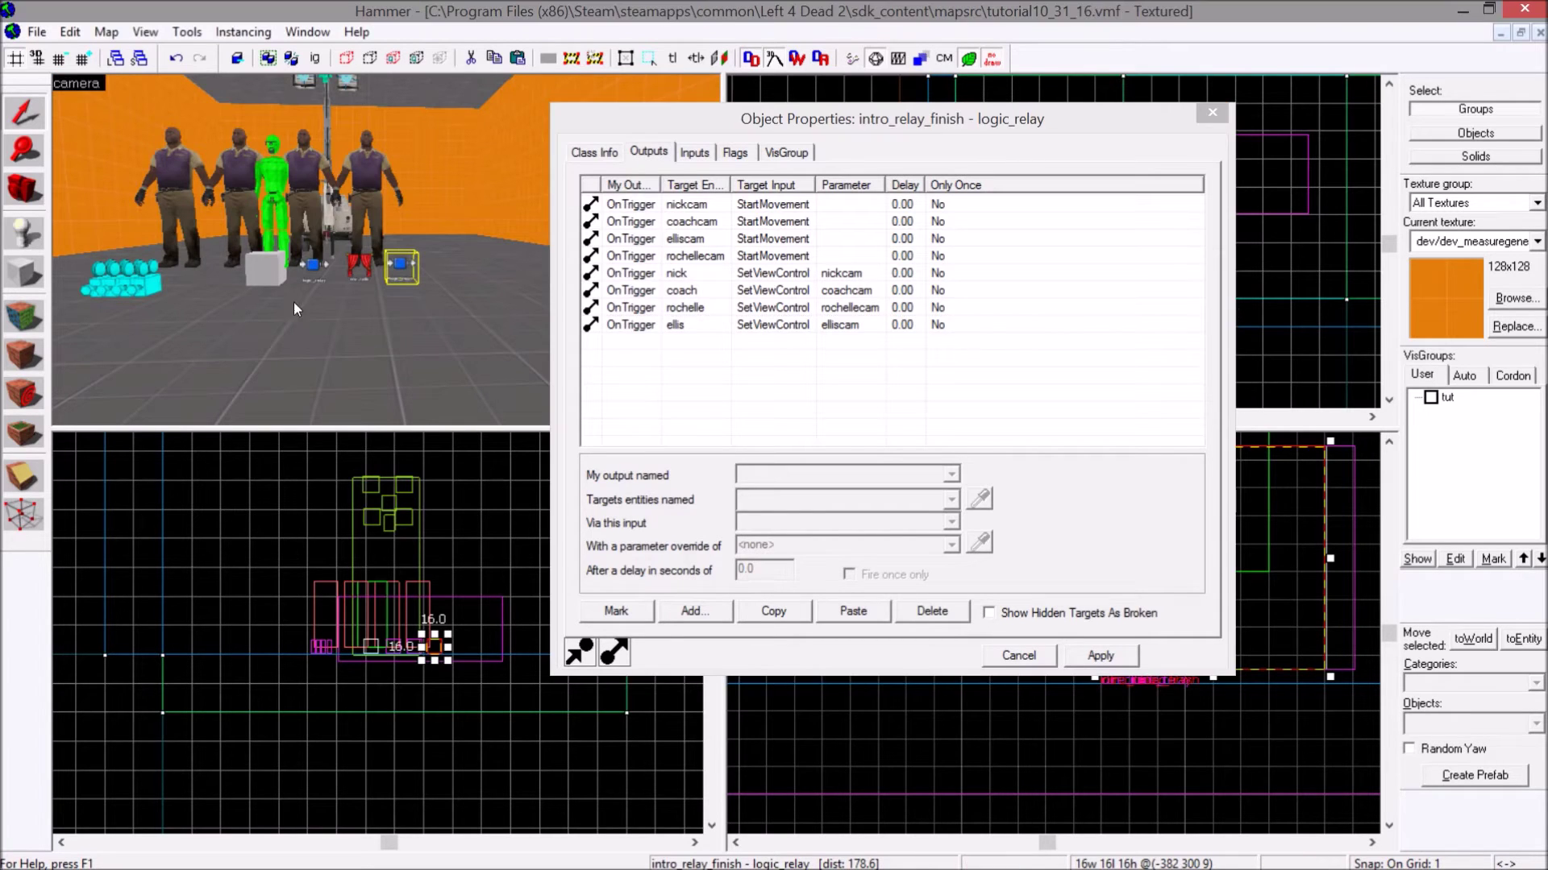
{"action": "left_click", "coordinate": [319, 270]}
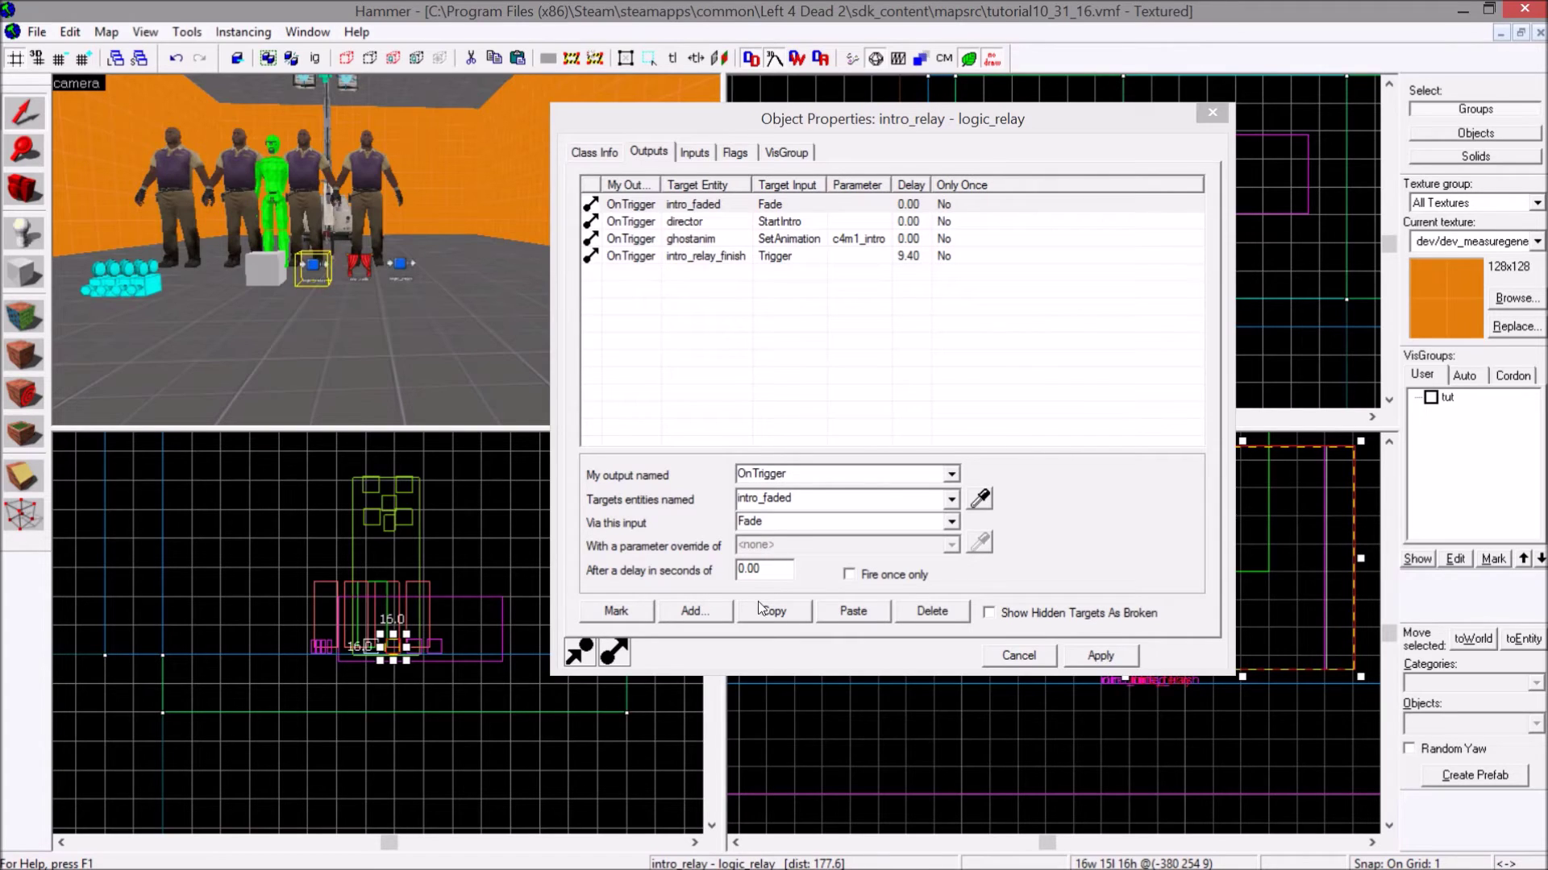
{"action": "left_click", "coordinate": [709, 616]}
{"action": "left_click", "coordinate": [943, 473]}
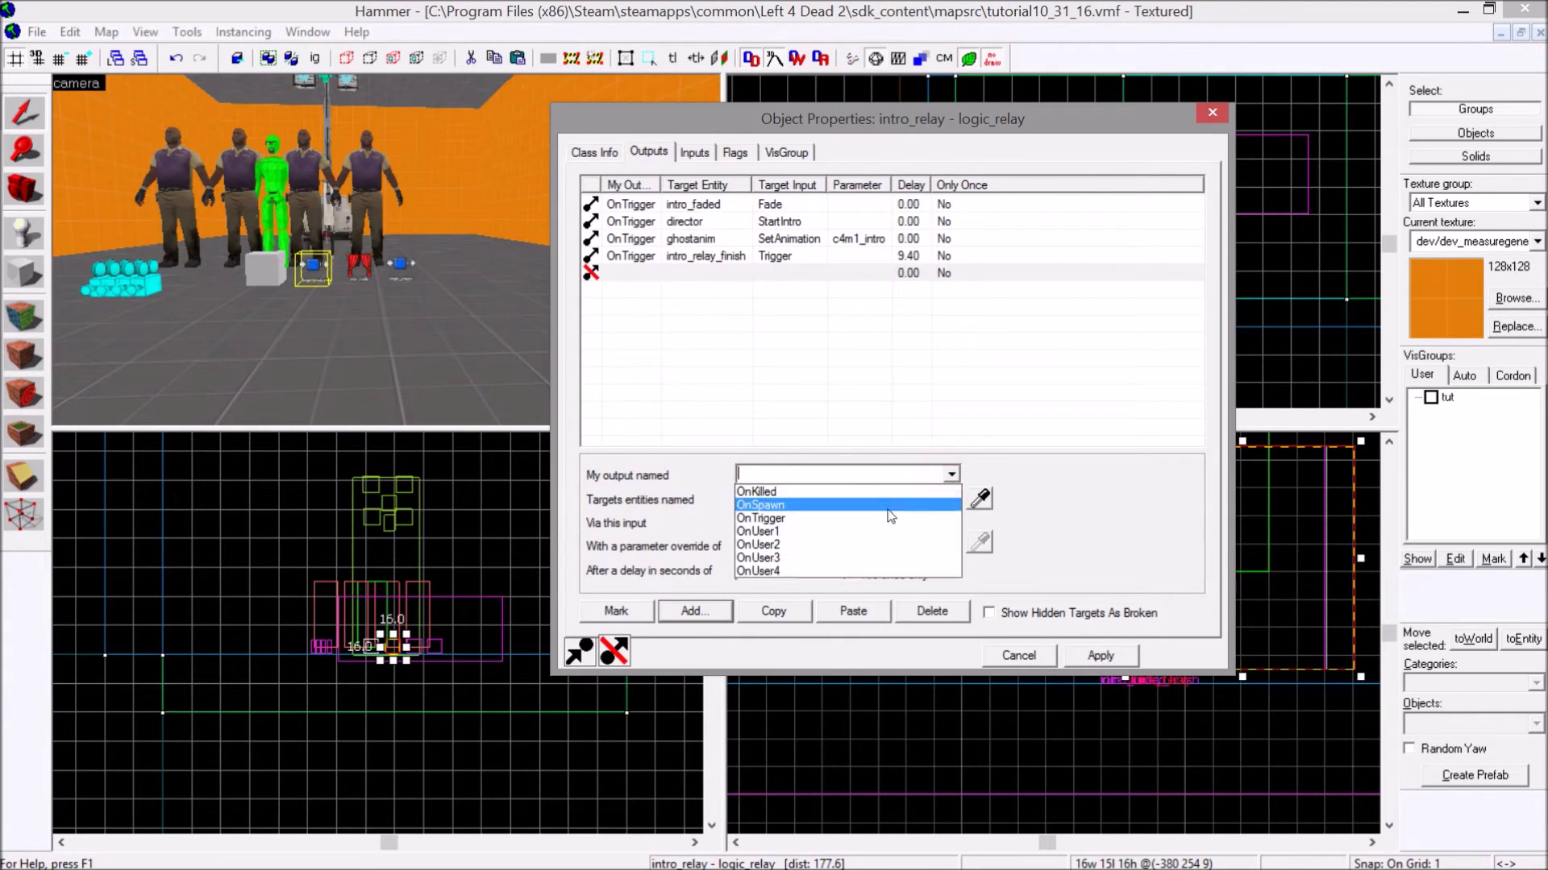
{"action": "left_click", "coordinate": [945, 471]}
{"action": "left_click", "coordinate": [931, 611]}
- Add a new OnTrigger output to intro_relay_finish that targets the director entity
{"action": "left_click", "coordinate": [399, 264]}
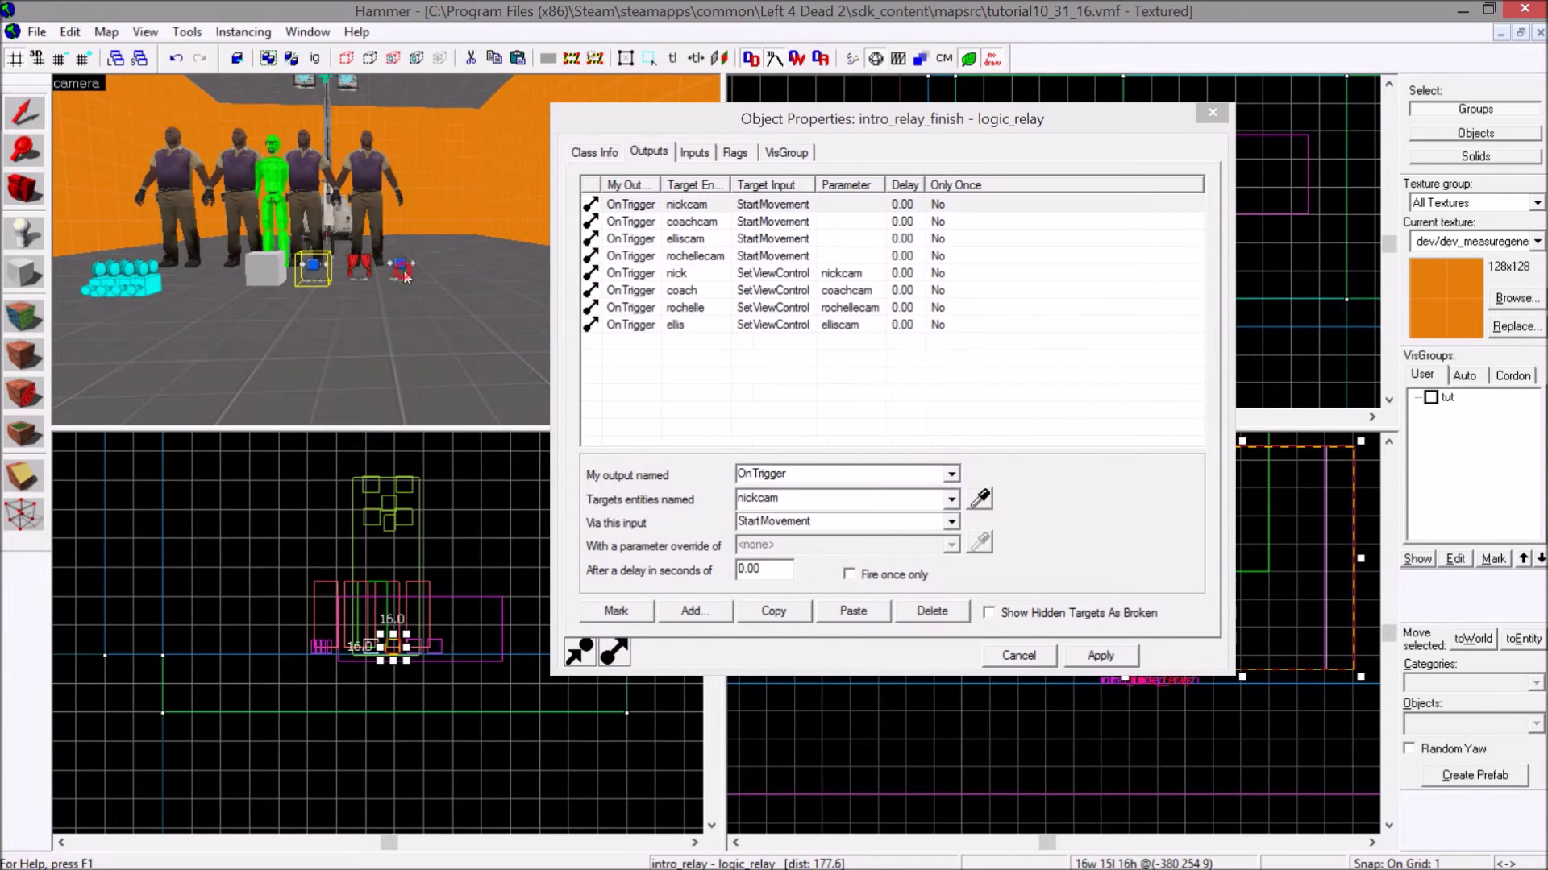
{"action": "left_click", "coordinate": [714, 612]}
{"action": "left_click", "coordinate": [951, 474]}
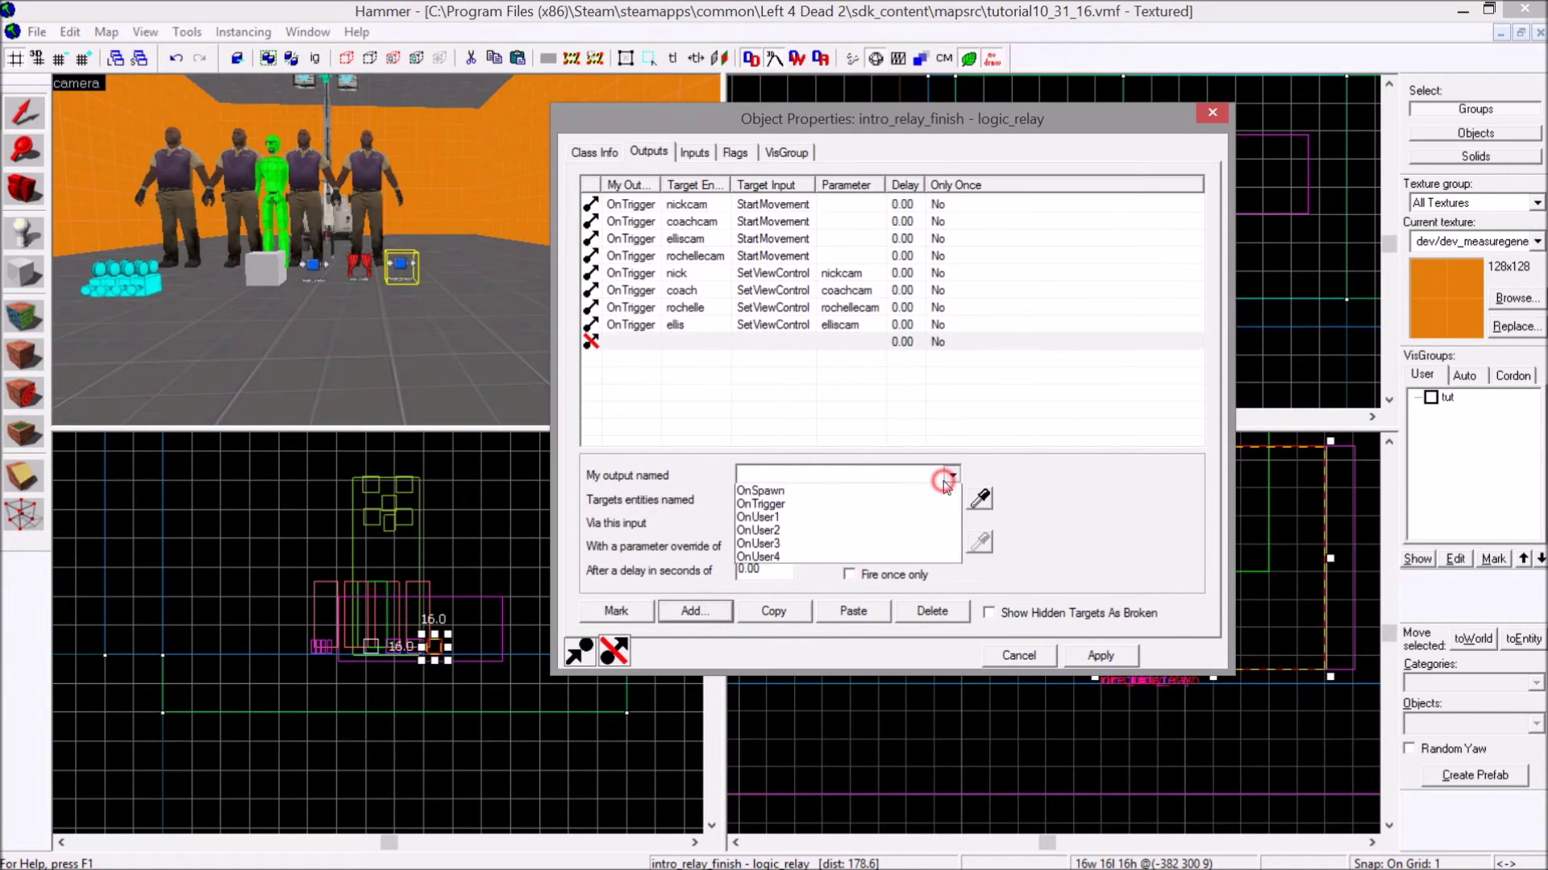
{"action": "left_click", "coordinate": [881, 519]}
{"action": "left_click", "coordinate": [981, 498]}
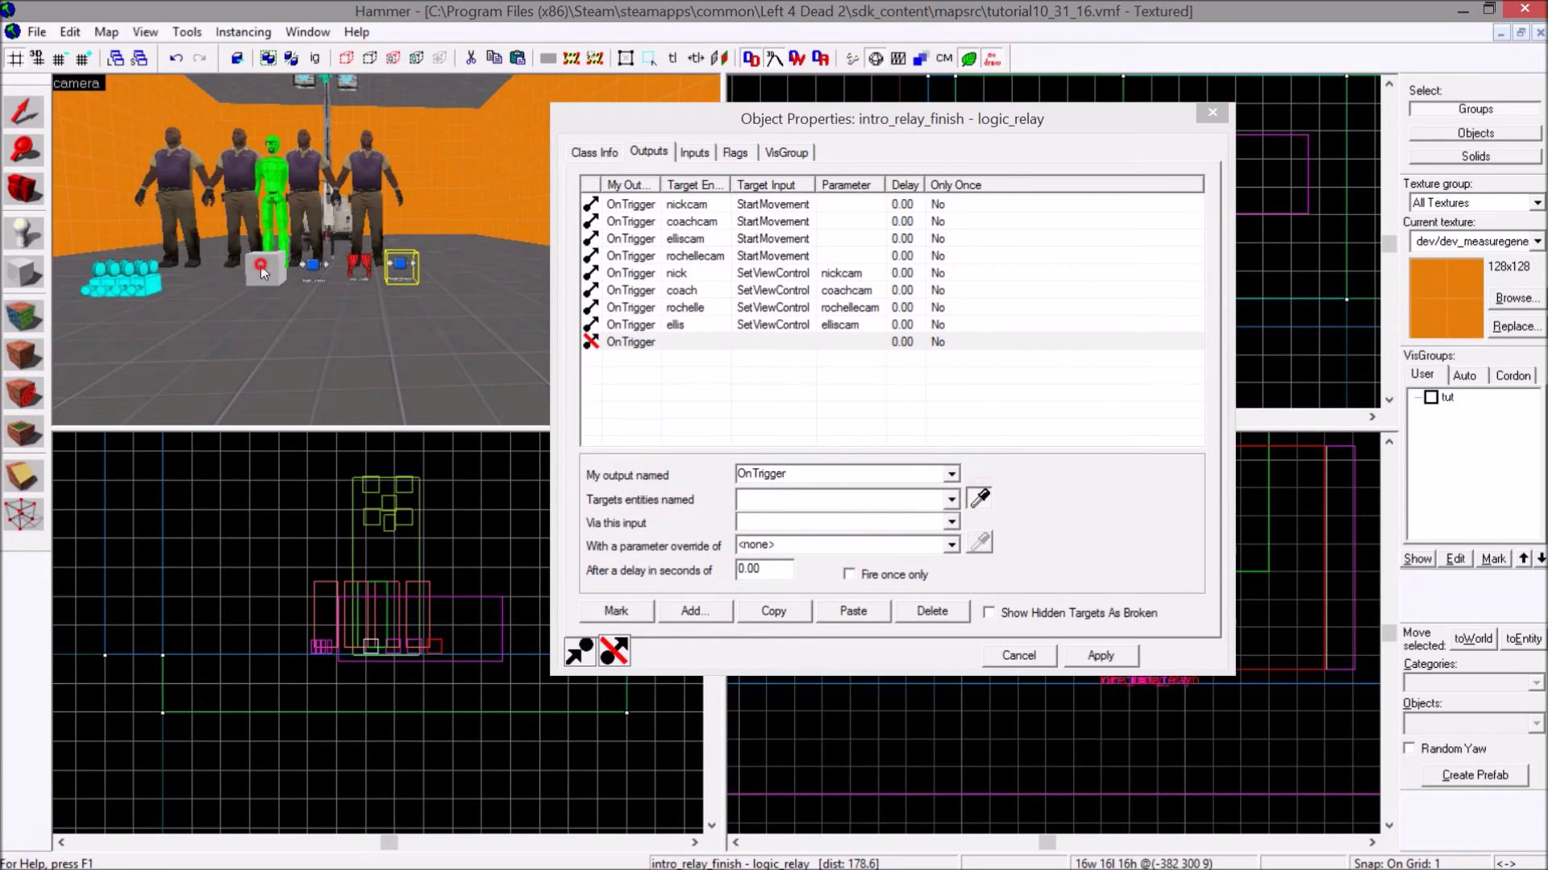
{"action": "left_click", "coordinate": [261, 267]}
- Set the director output's input to ReleaseSurvivorPositions with a delay of 1 second and apply the outputs
{"action": "left_click", "coordinate": [951, 522]}
{"action": "scroll", "coordinate": [807, 567], "scroll_direction": "down", "scroll_amount": 4}
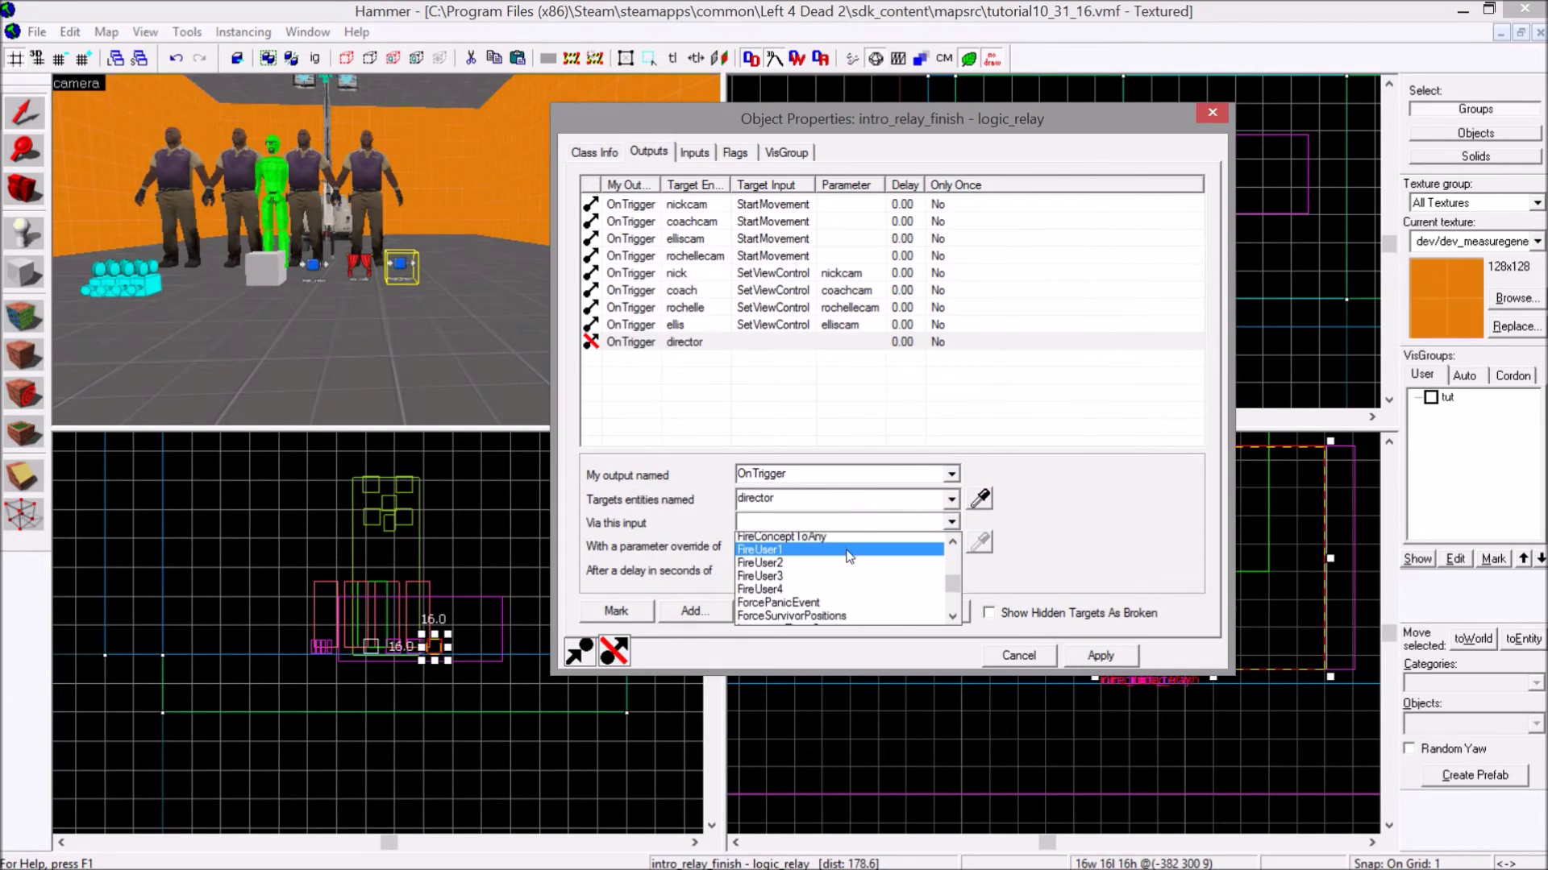
{"action": "scroll", "coordinate": [824, 593], "scroll_direction": "up", "scroll_amount": 1}
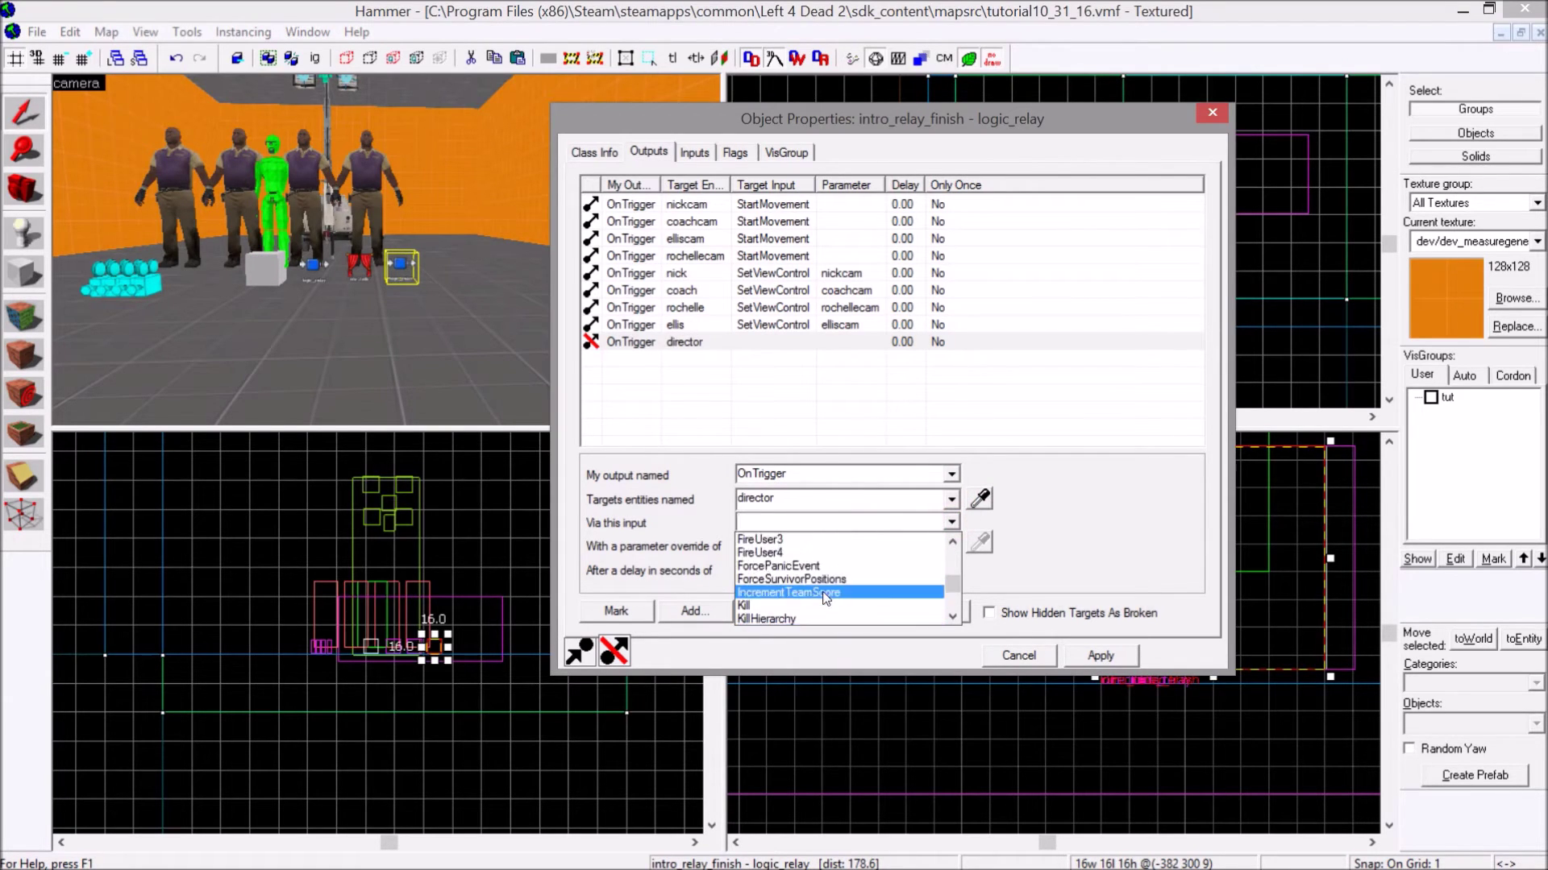
{"action": "scroll", "coordinate": [825, 594], "scroll_direction": "down", "scroll_amount": 1}
{"action": "left_click", "coordinate": [832, 605]}
{"action": "left_click", "coordinate": [832, 606]}
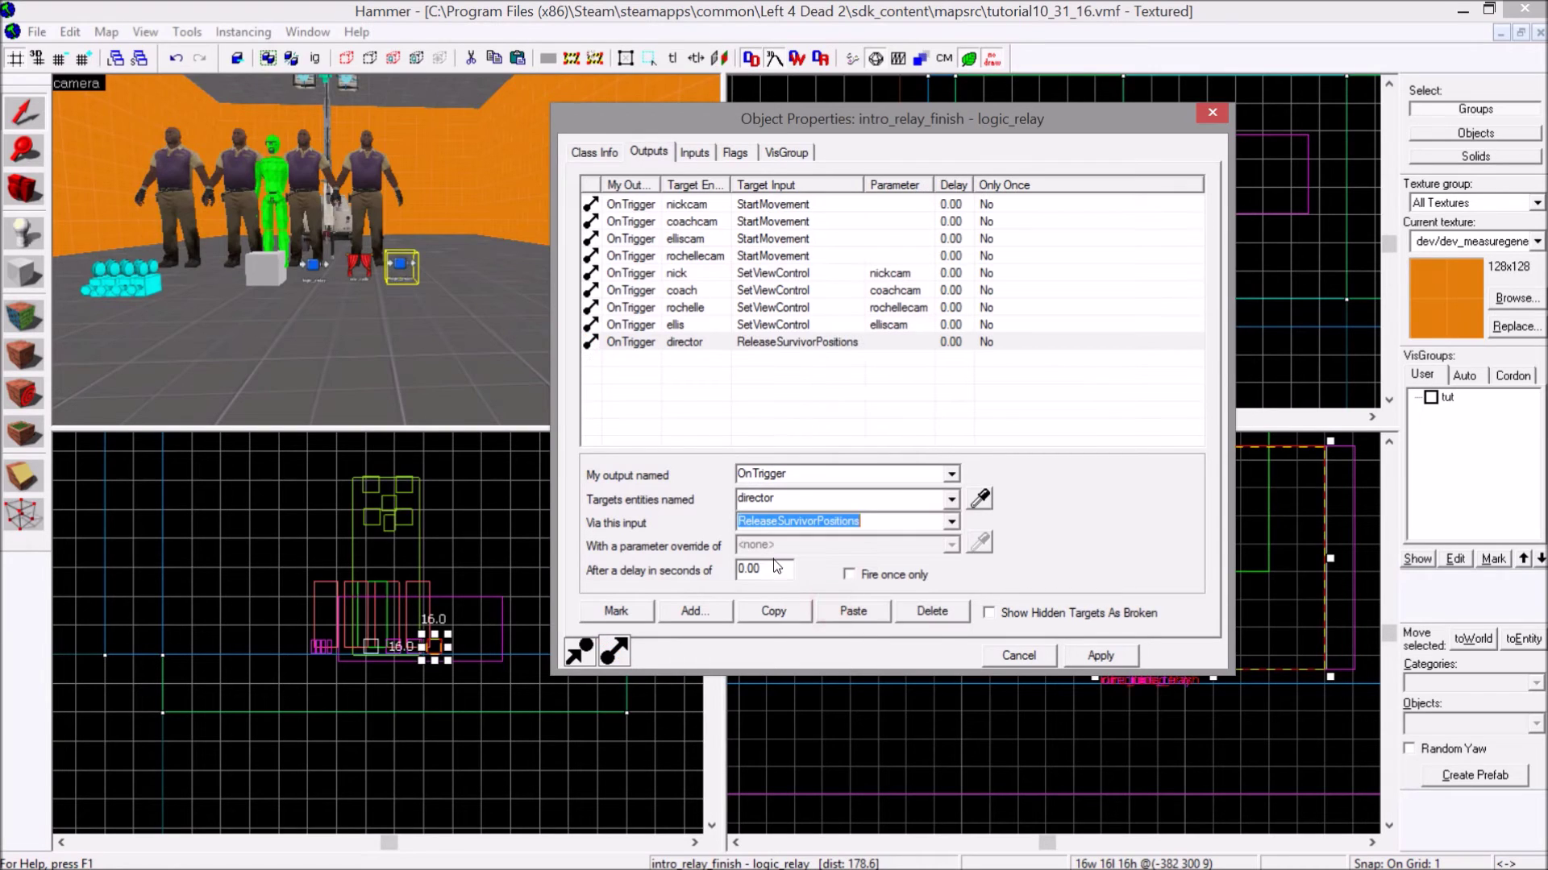
{"action": "double_click", "coordinate": [770, 570]}
{"action": "type", "text": "1"}
{"action": "left_click", "coordinate": [1119, 657]}
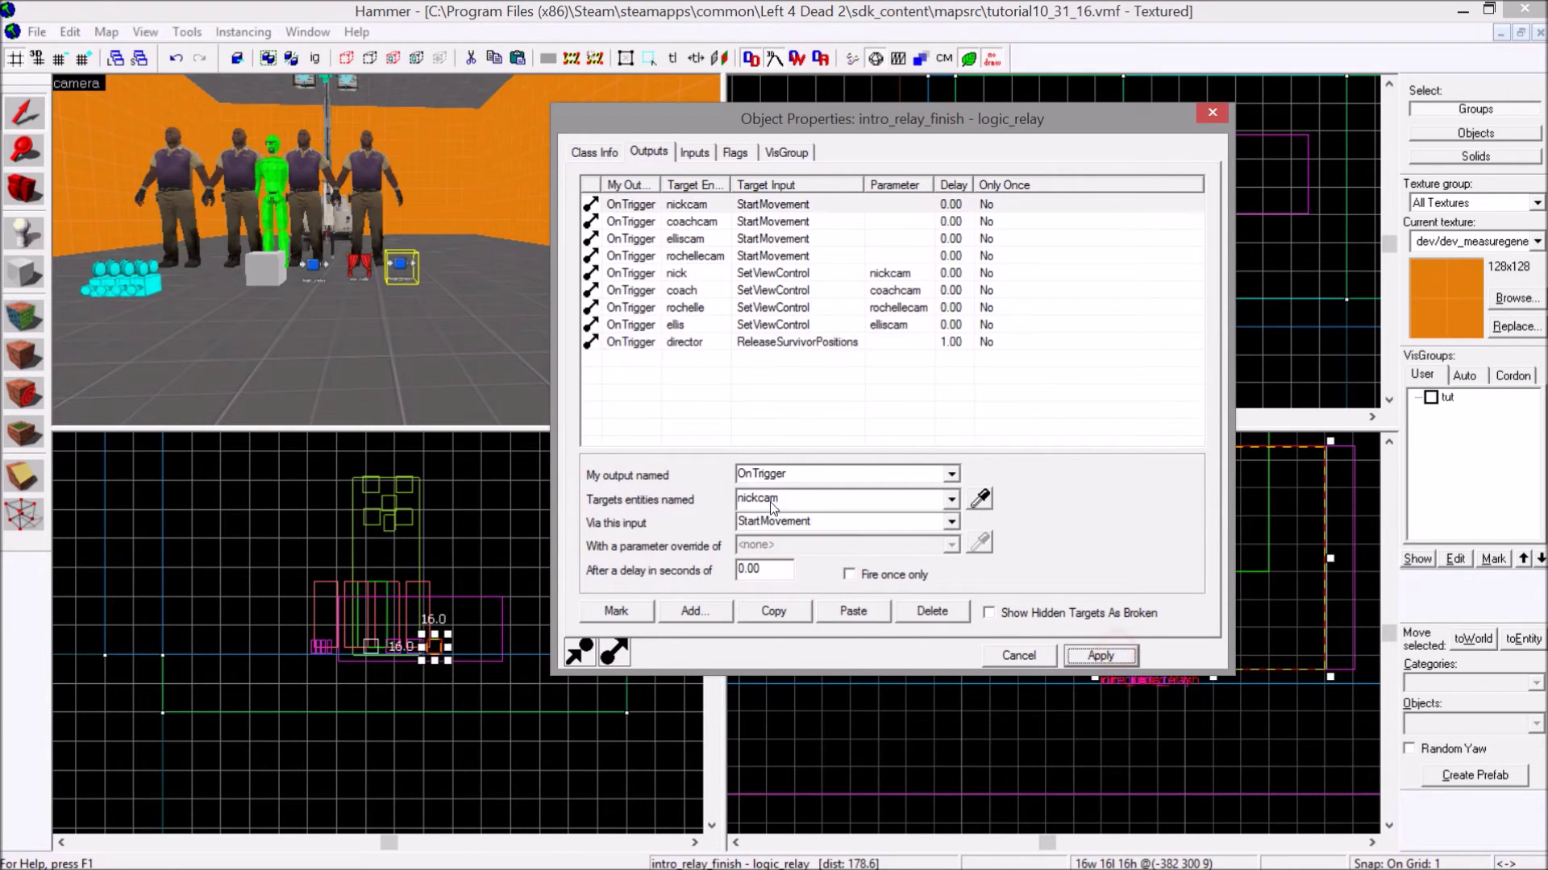
- Duplicate the director ReleaseSurvivorPositions output, change the copy's input to FinishIntro, and apply the outputs
{"action": "left_click", "coordinate": [785, 343]}
{"action": "left_click", "coordinate": [773, 611]}
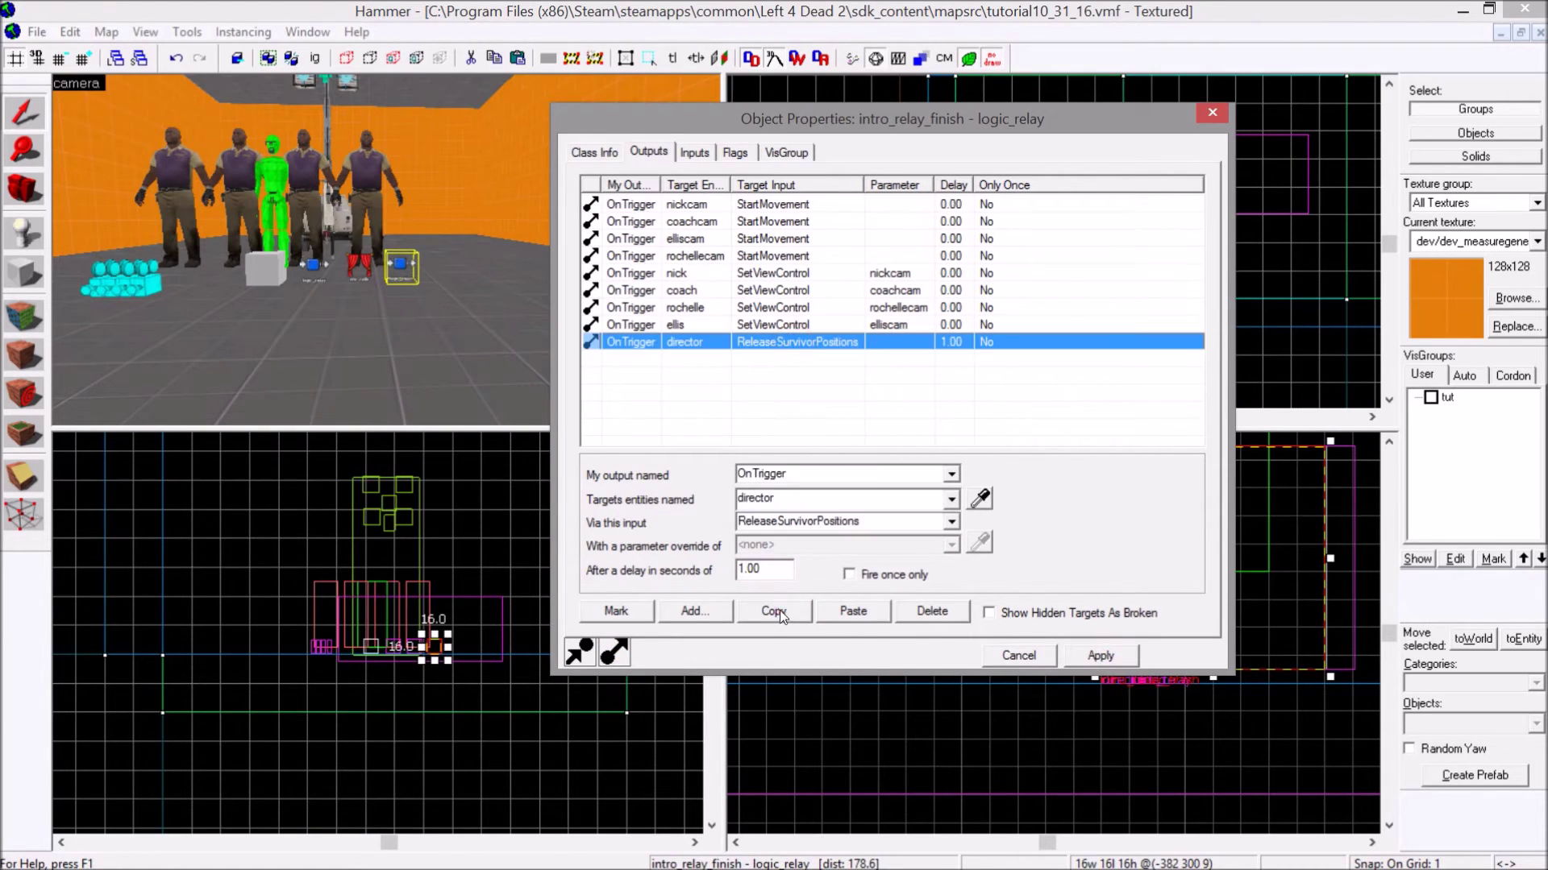
{"action": "left_click", "coordinate": [852, 611]}
{"action": "left_click", "coordinate": [952, 522]}
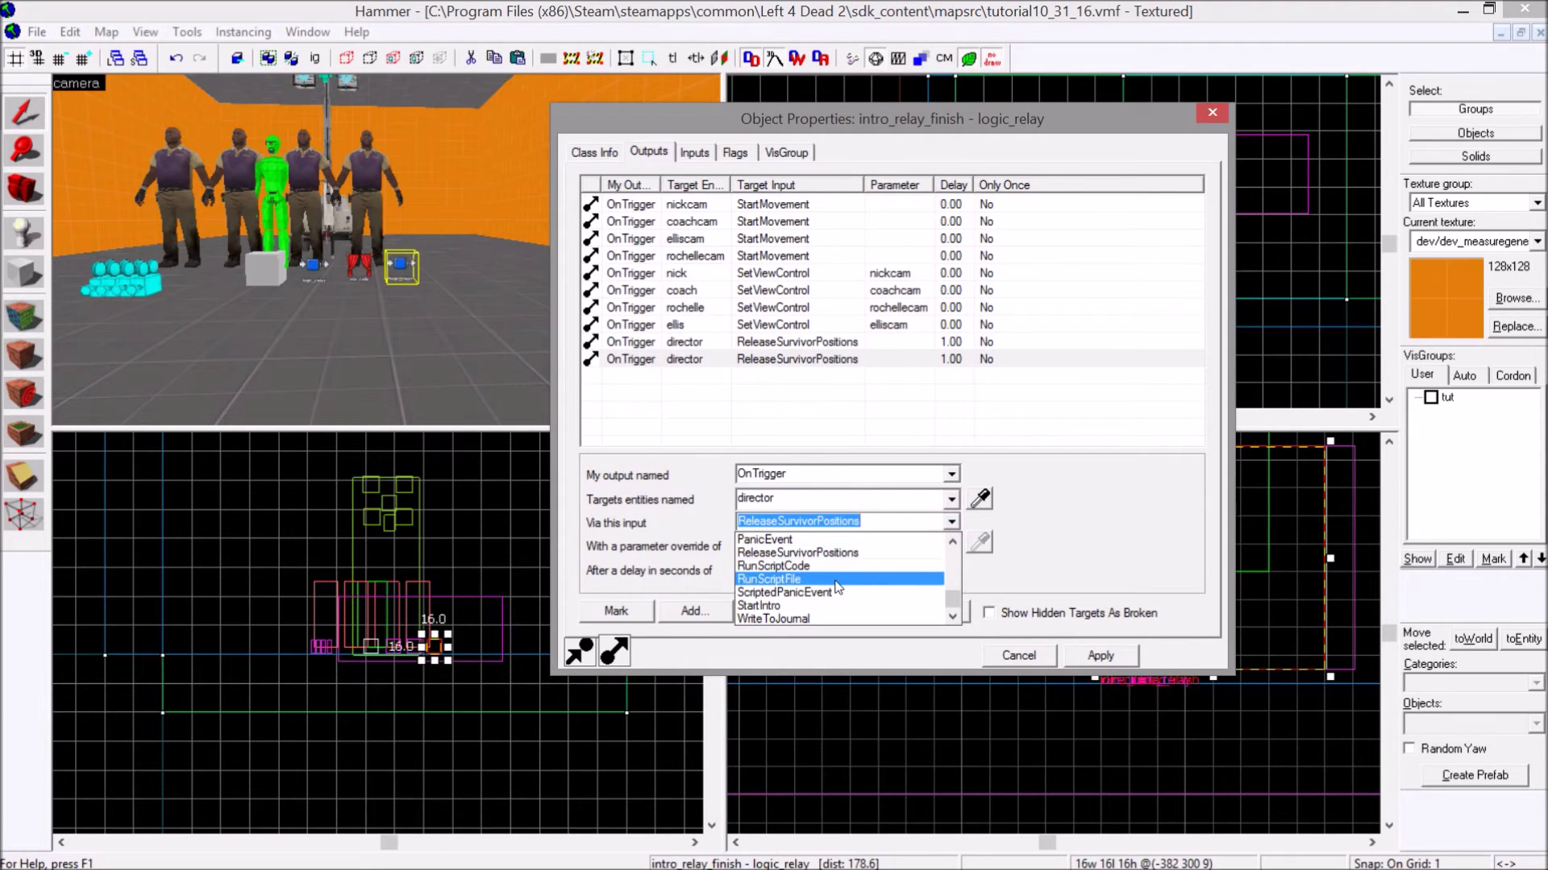
{"action": "scroll", "coordinate": [831, 593], "scroll_direction": "up", "scroll_amount": 8}
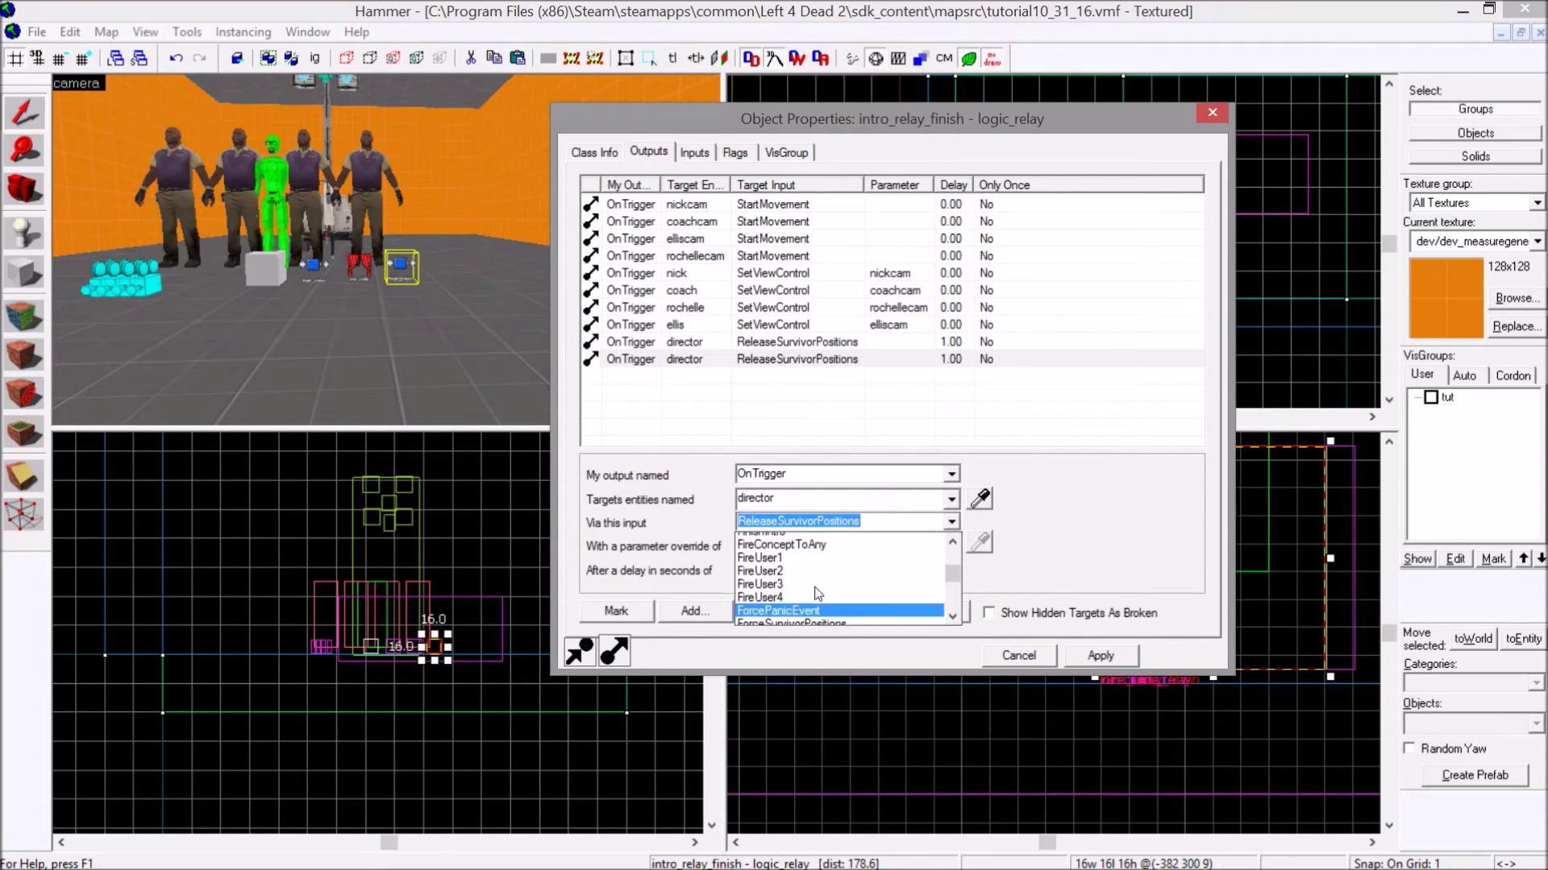
{"action": "left_click", "coordinate": [796, 593]}
{"action": "left_click", "coordinate": [1100, 656]}
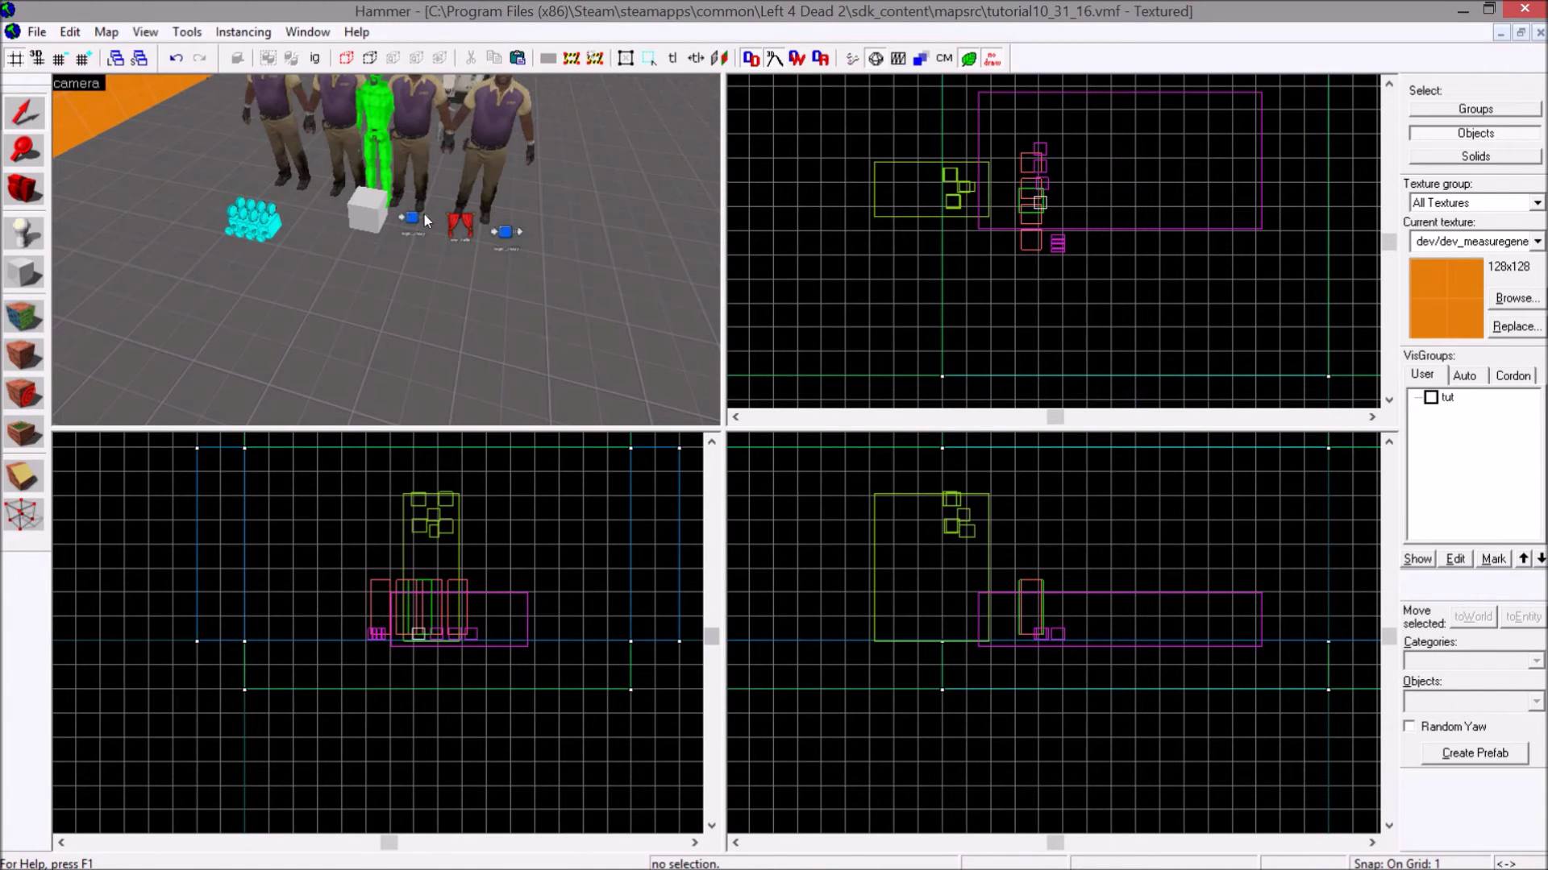
- Reopen the outputs of intro_relay_finish, copy its four SetViewControl outputs, and delete them from that relay
{"action": "key", "text": "z"}
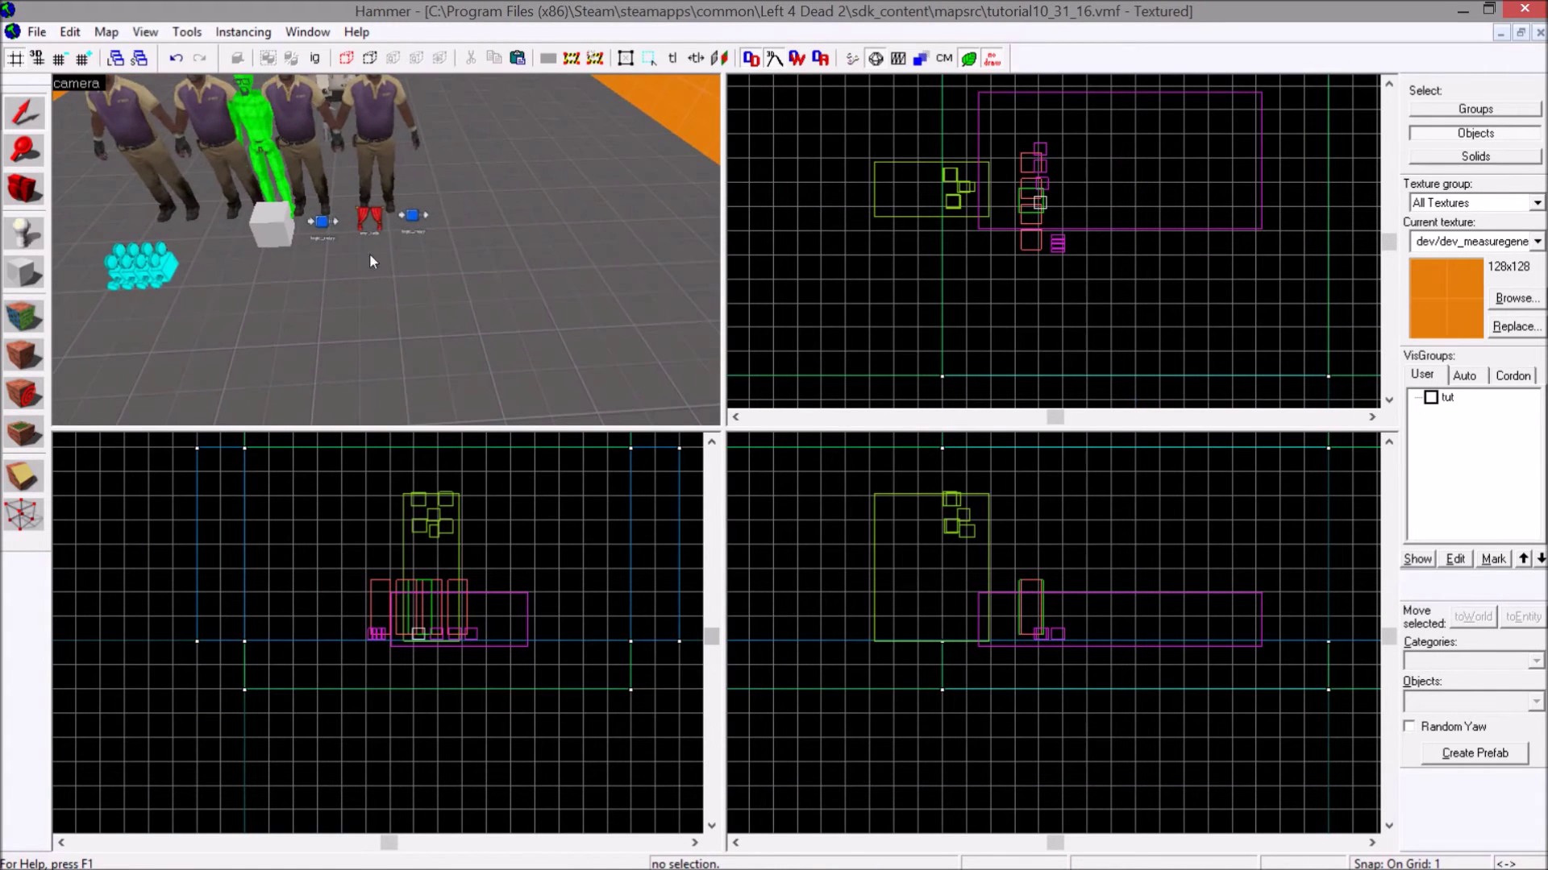
{"action": "double_click", "coordinate": [409, 226]}
{"action": "left_click", "coordinate": [625, 149]}
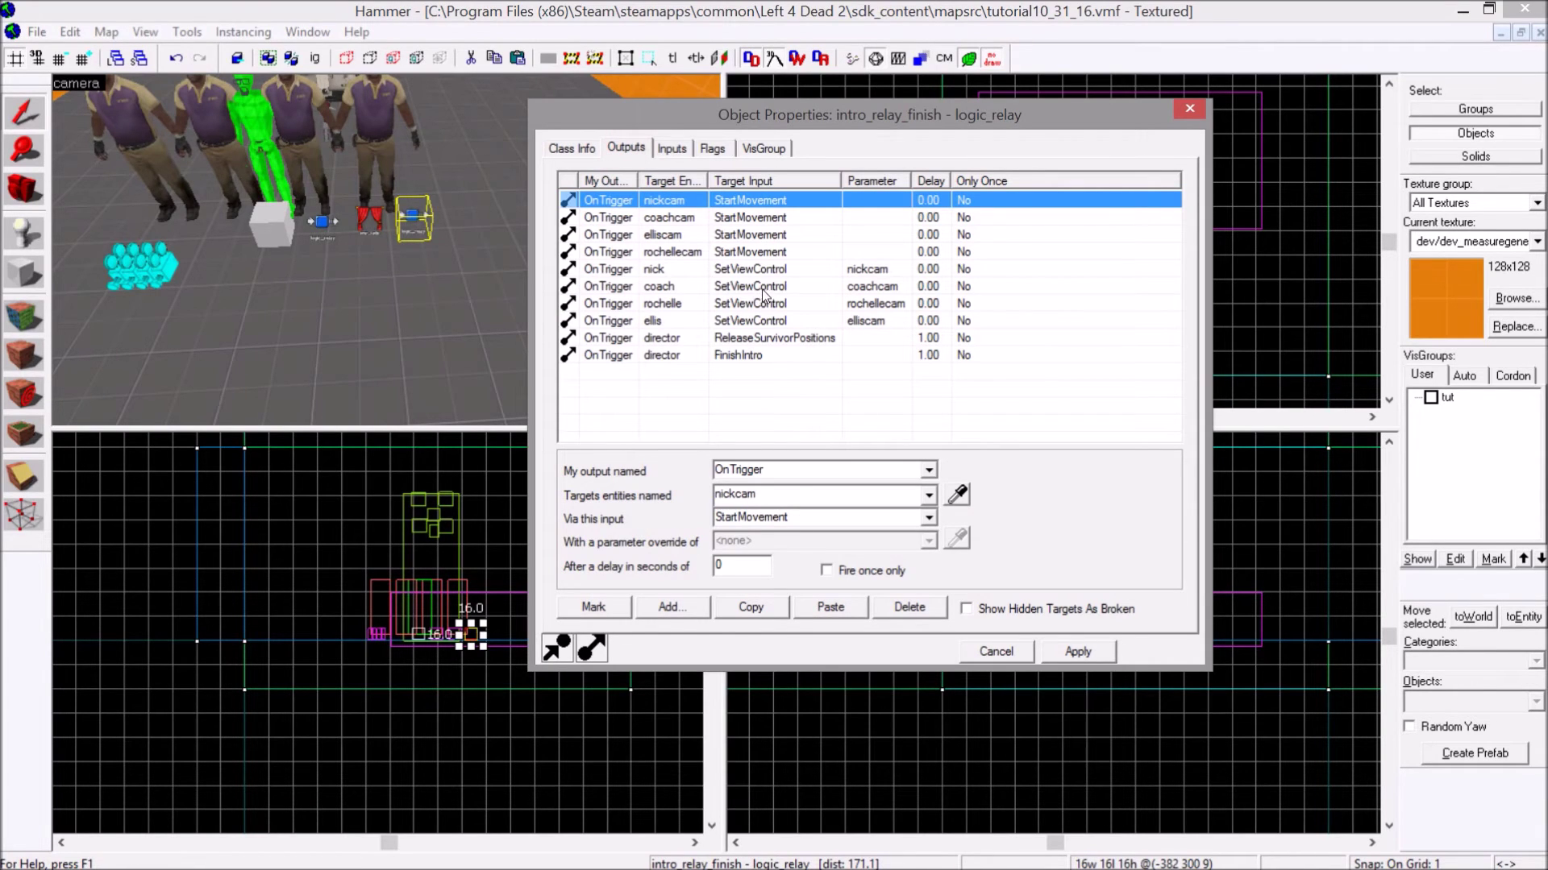
{"action": "left_click_drag", "start_coordinate": [771, 274], "coordinate": [767, 322]}
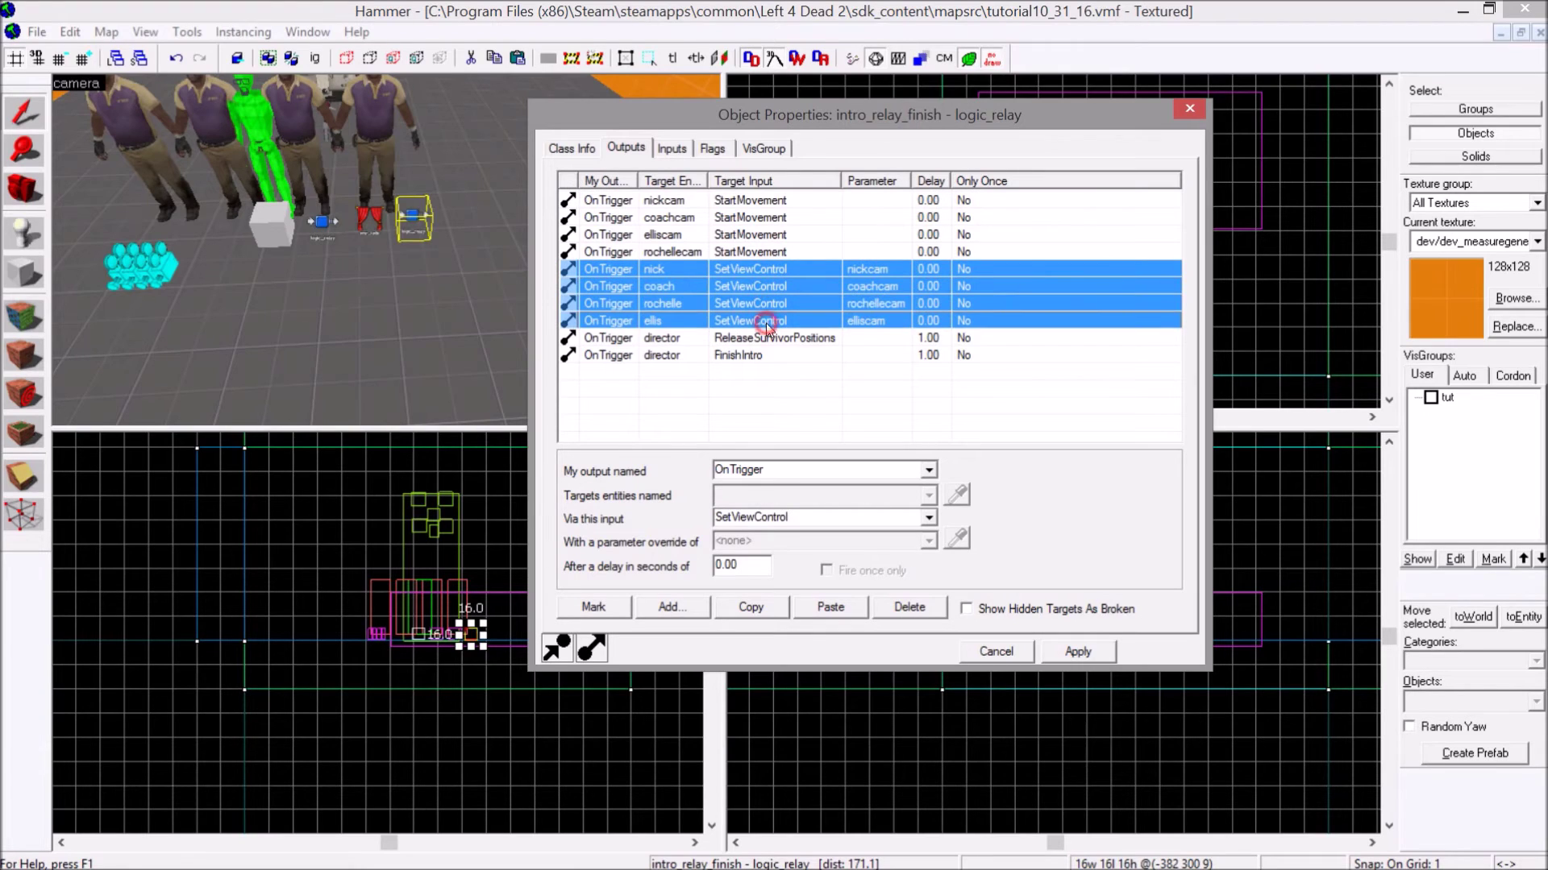
{"action": "left_click", "coordinate": [754, 608]}
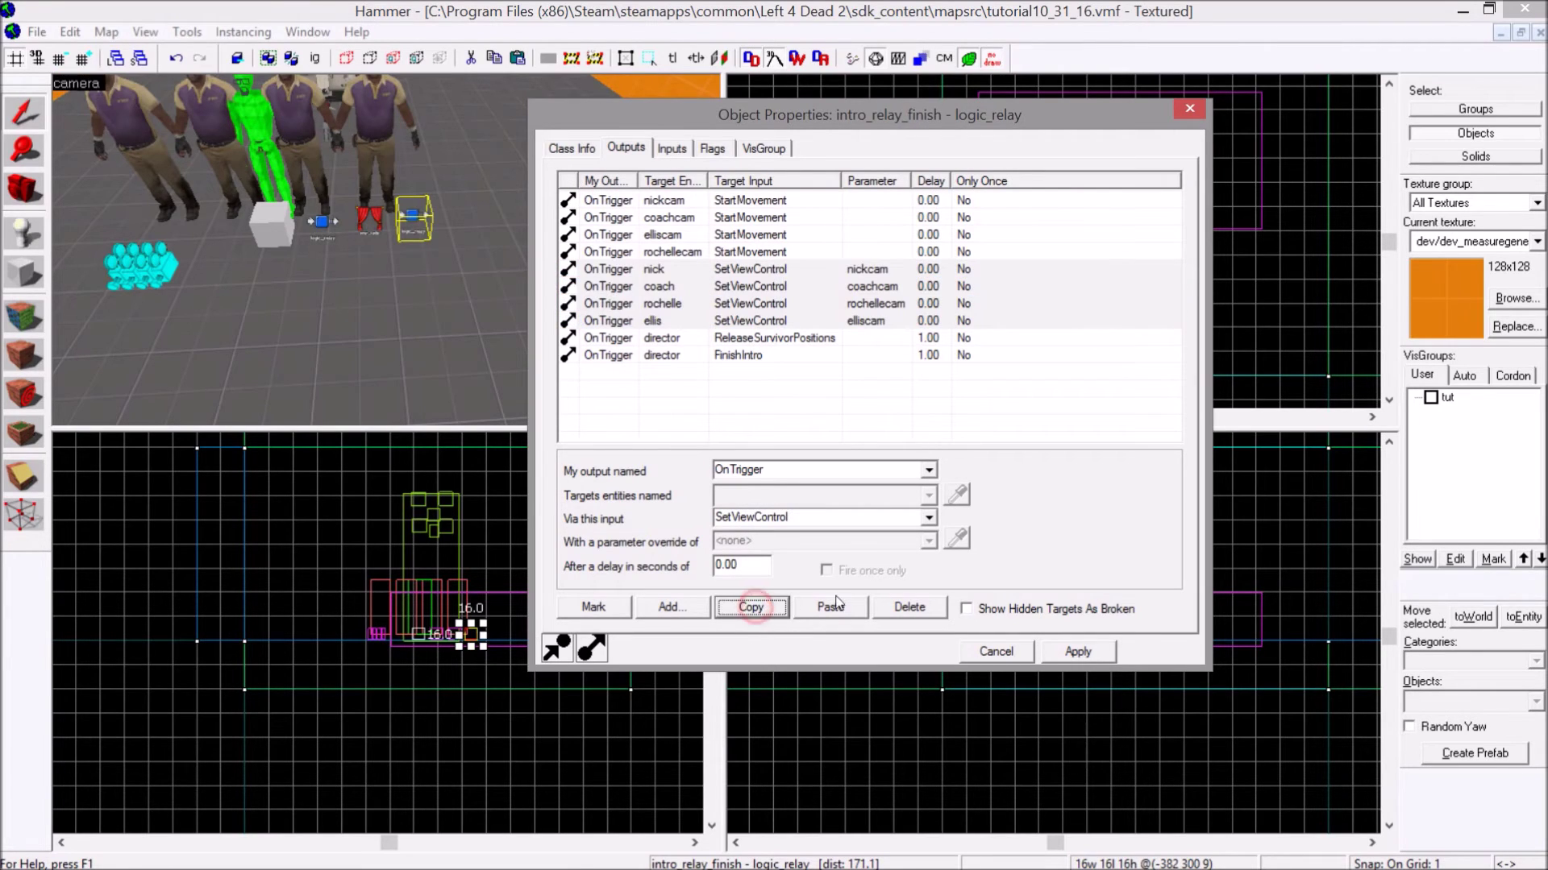
{"action": "left_click", "coordinate": [902, 609]}
- Paste the four copied SetViewControl outputs into intro_relay and apply them
{"action": "left_click", "coordinate": [322, 229]}
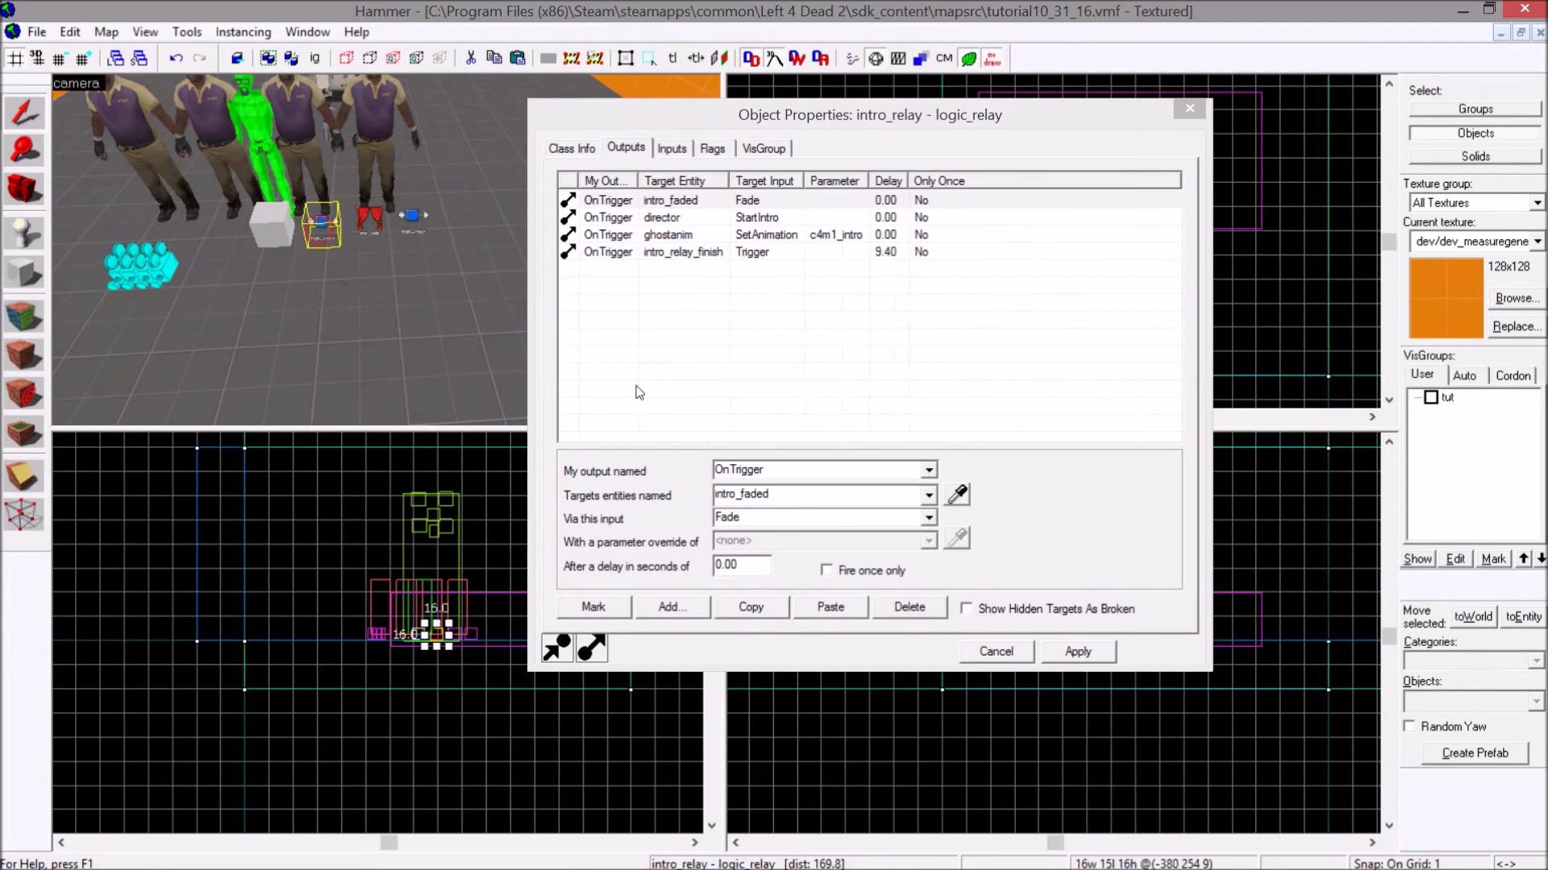
{"action": "left_click", "coordinate": [832, 610]}
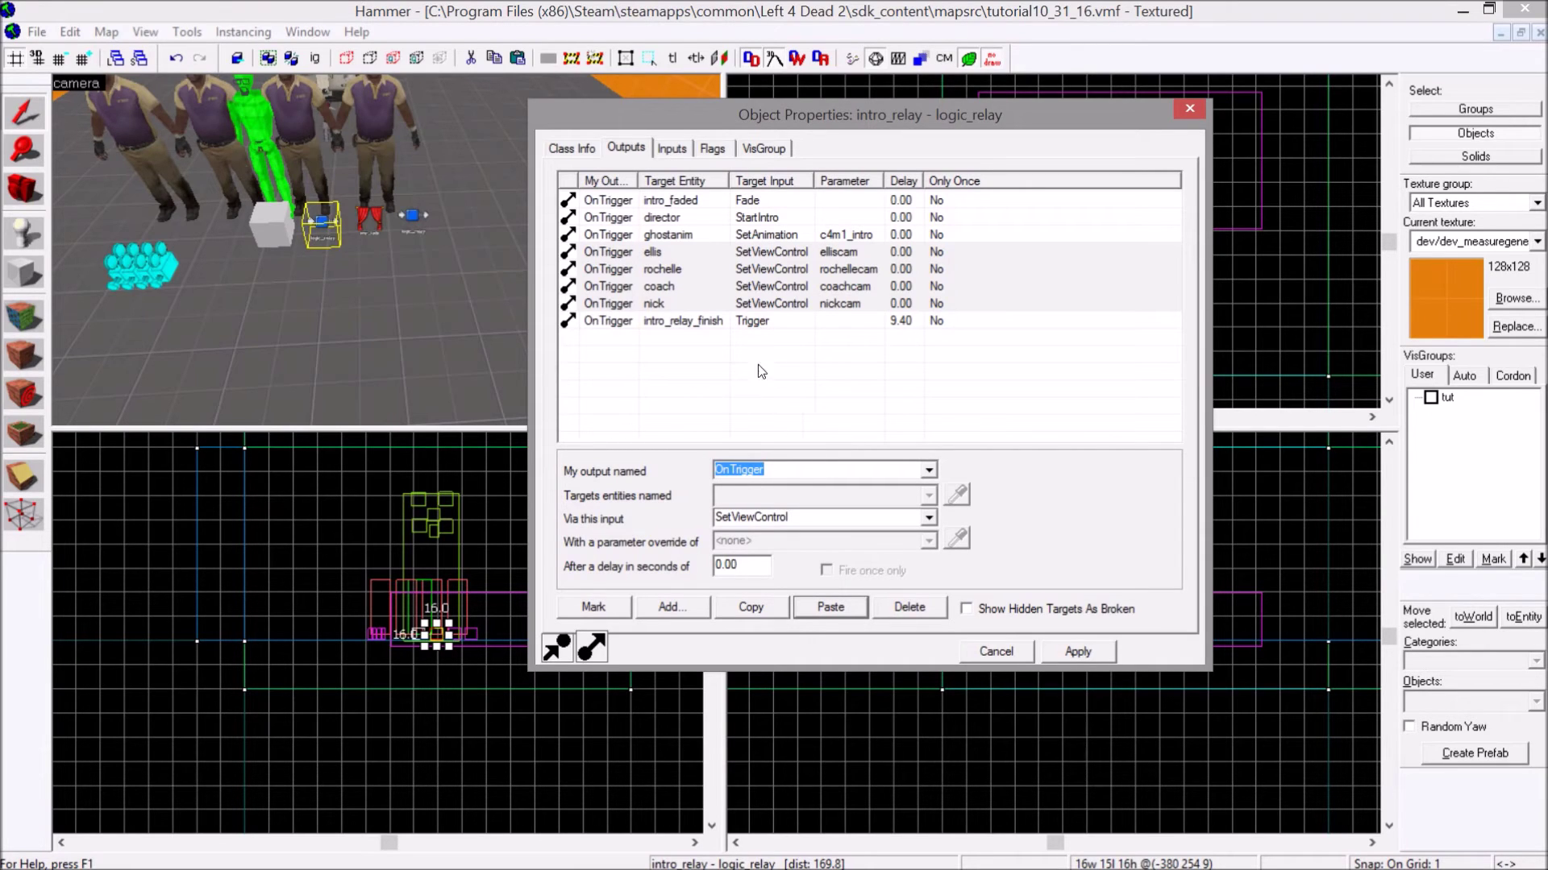
{"action": "left_click", "coordinate": [1064, 659]}
- Reopen the outputs of intro_relay and duplicate the four SetViewControl outputs for ellis, rochelle, coach and nick
{"action": "left_click", "coordinate": [416, 219]}
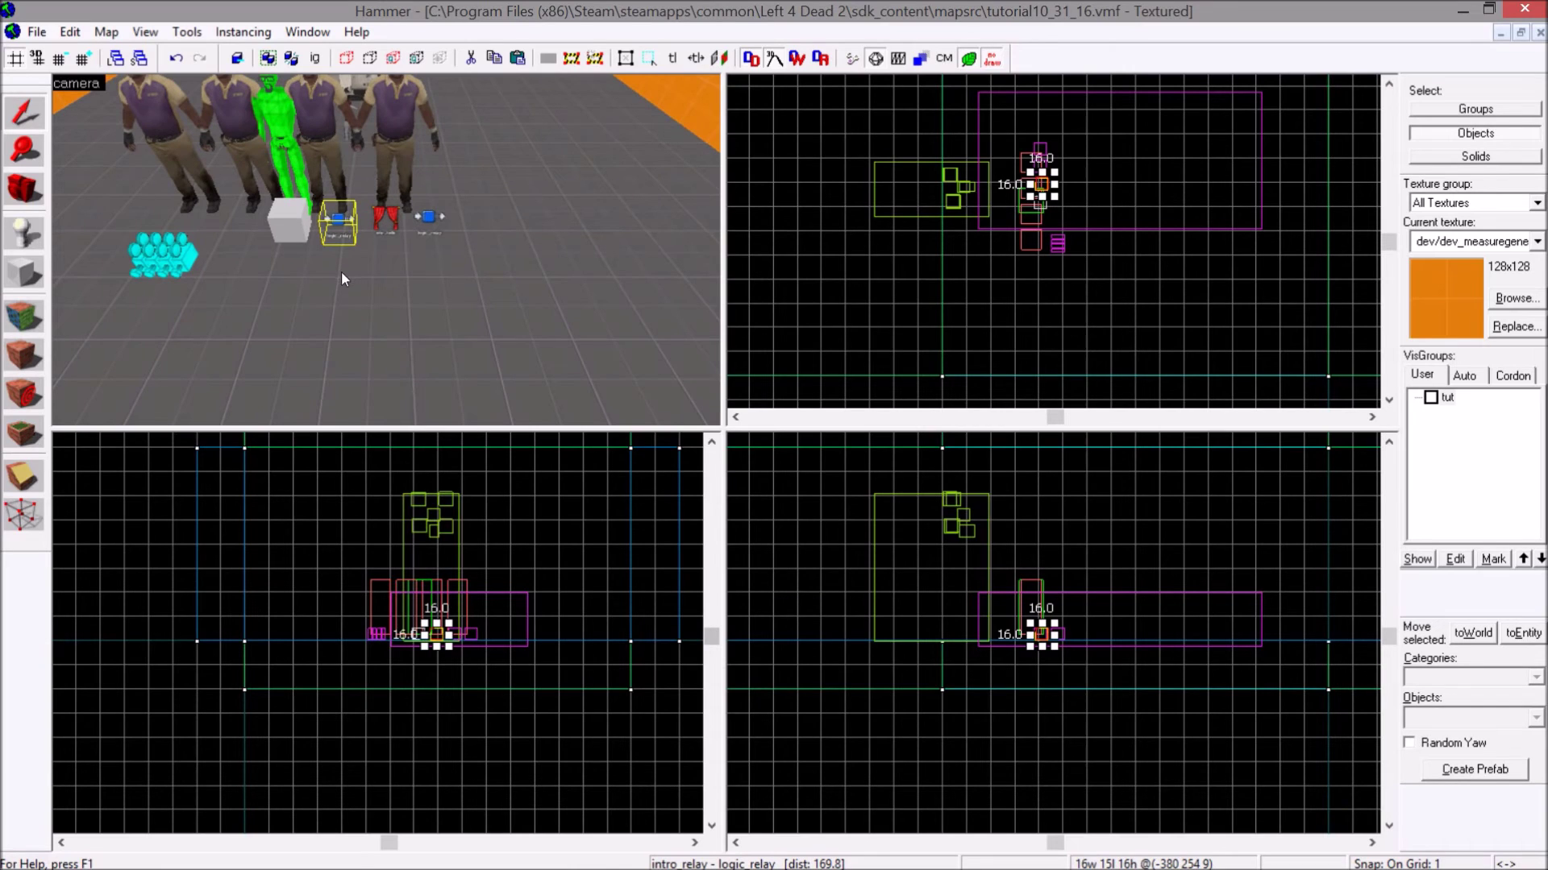
{"action": "scroll", "coordinate": [355, 271], "scroll_direction": "down", "scroll_amount": 3}
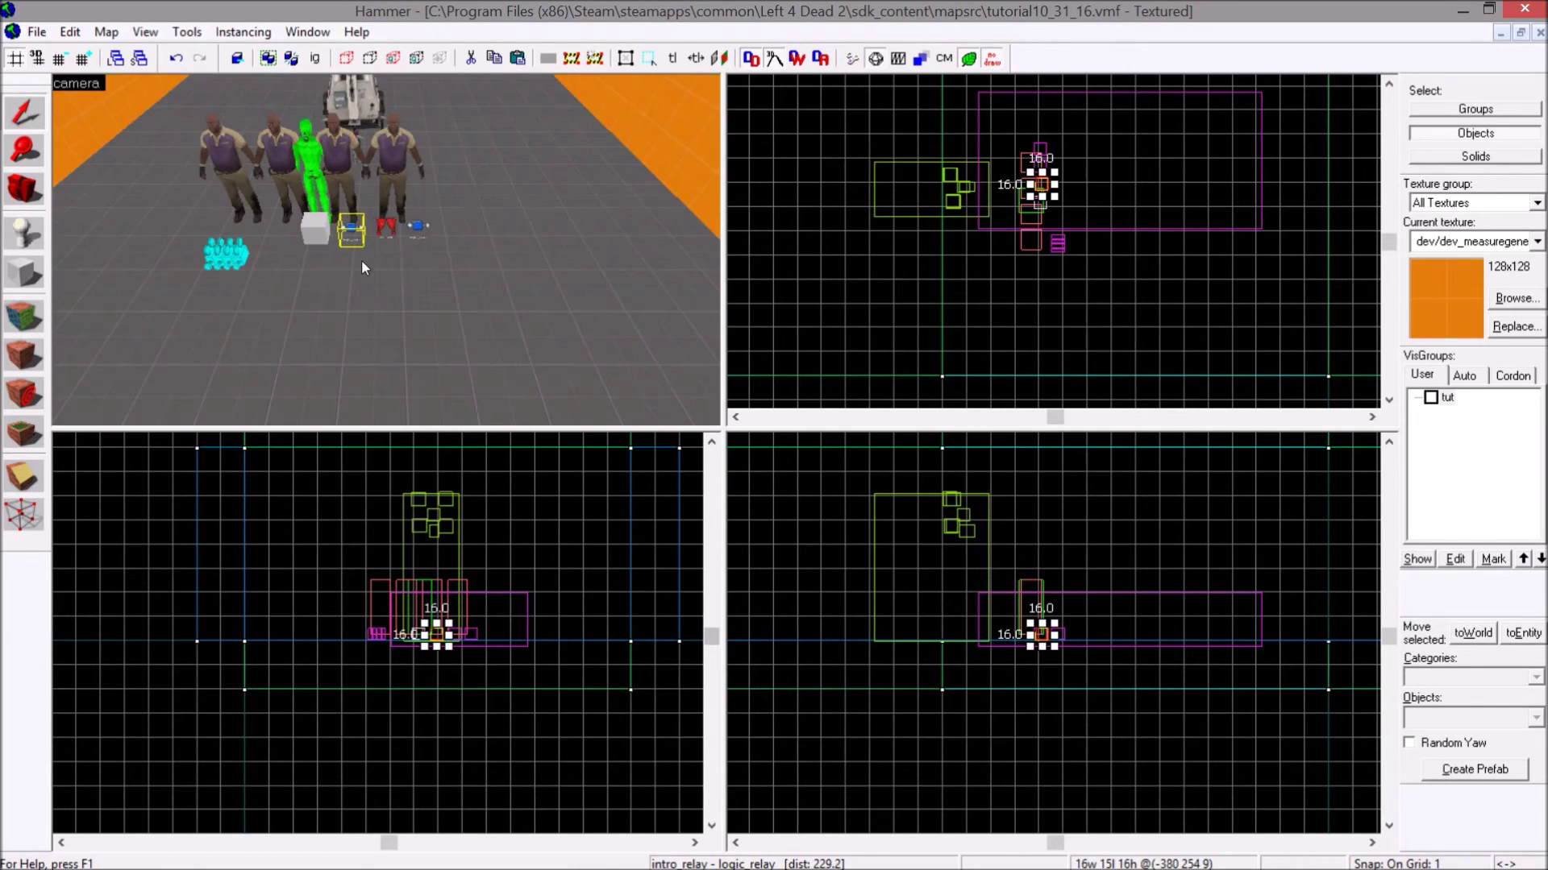
{"action": "double_click", "coordinate": [356, 236]}
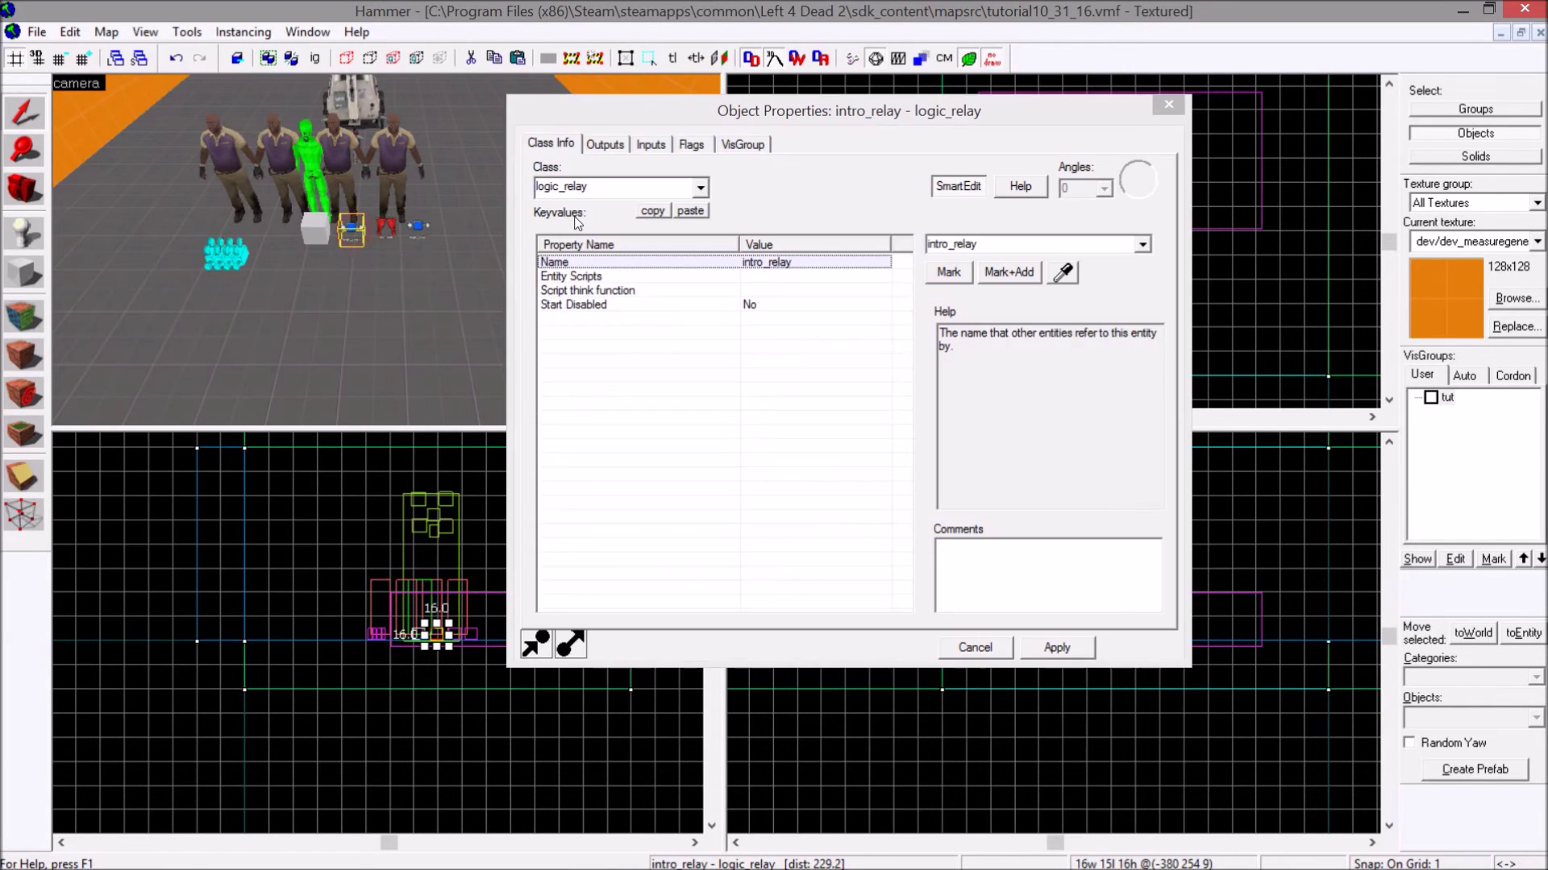
{"action": "left_click", "coordinate": [605, 143]}
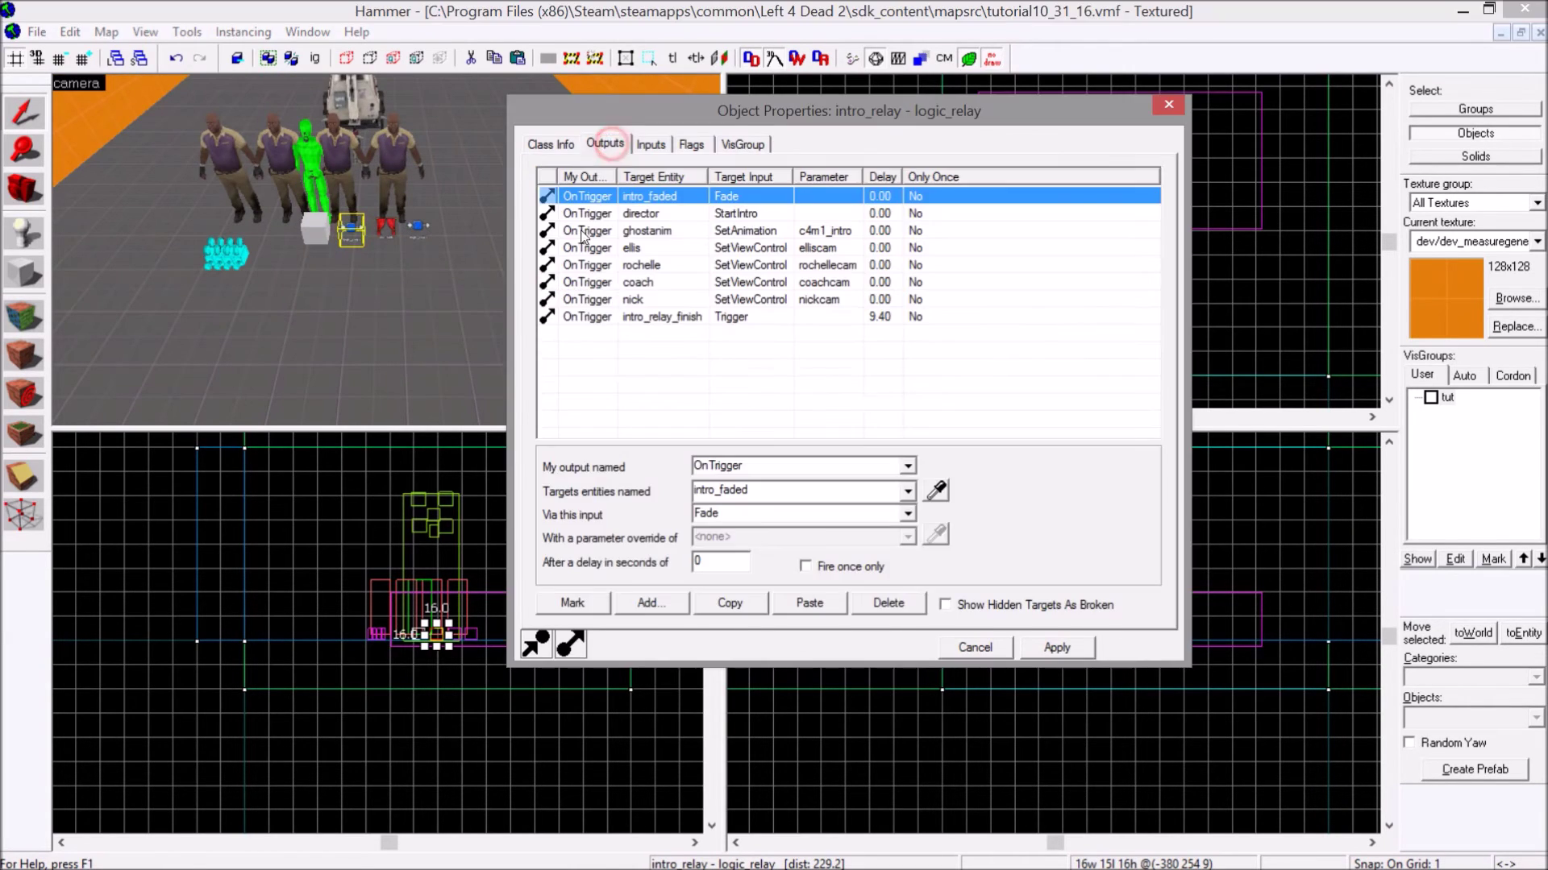
{"action": "left_click", "coordinate": [740, 251]}
{"action": "left_click_drag", "start_coordinate": [740, 250], "coordinate": [738, 300]}
{"action": "left_click", "coordinate": [729, 604]}
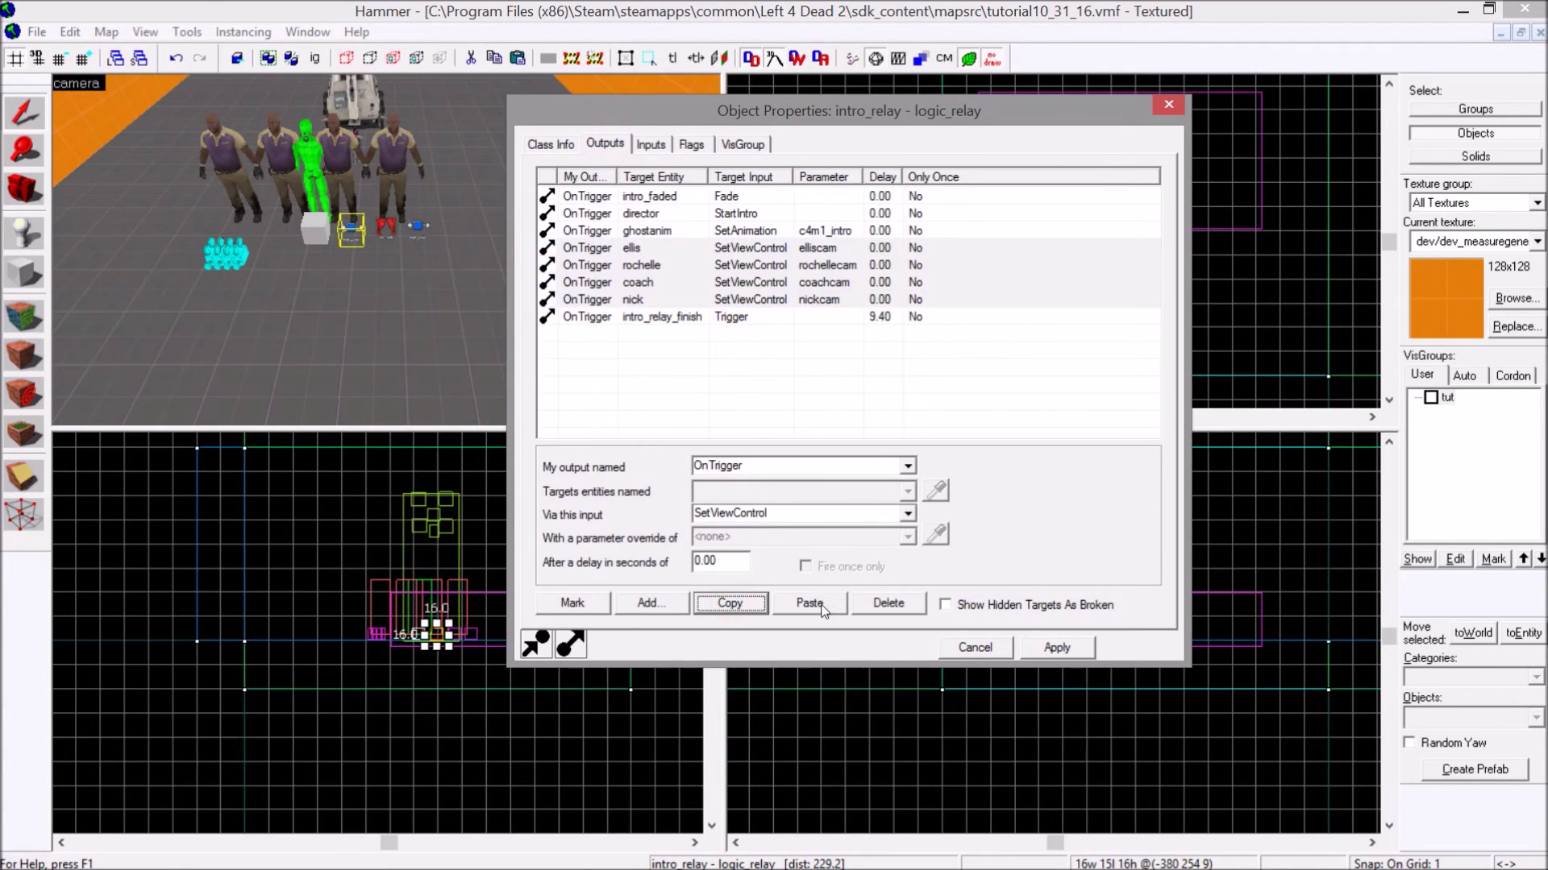
{"action": "left_click", "coordinate": [810, 603]}
- Change the input of the four duplicated survivor outputs to SetParentAttachment and apply the outputs
{"action": "left_click", "coordinate": [905, 514]}
{"action": "scroll", "coordinate": [797, 543], "scroll_direction": "down", "scroll_amount": 5}
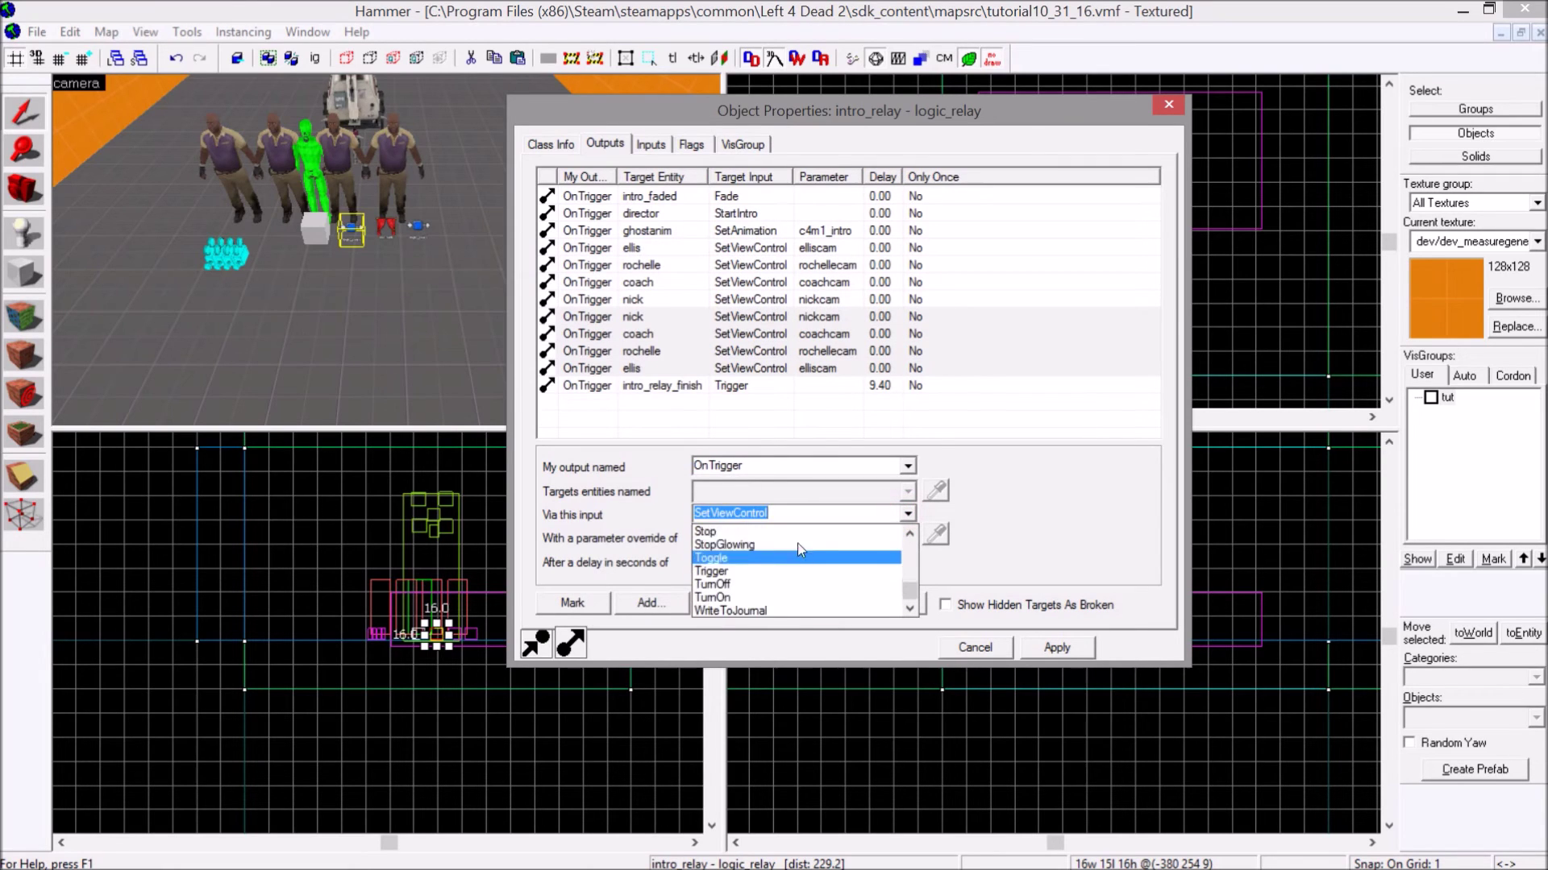
{"action": "type", "text": "Se"}
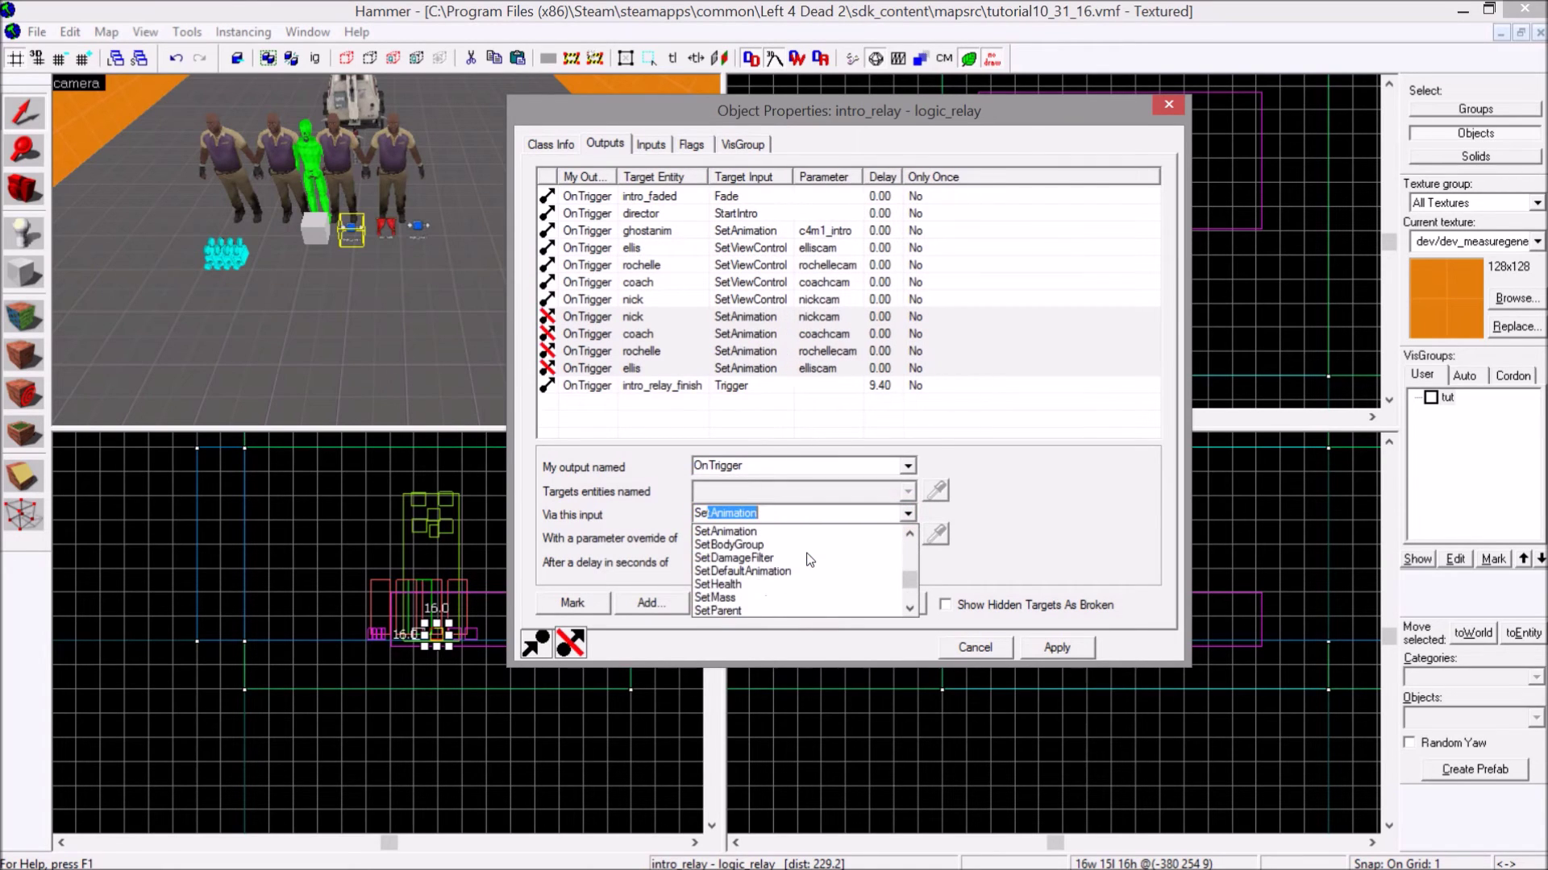
{"action": "type", "text": "tParent"}
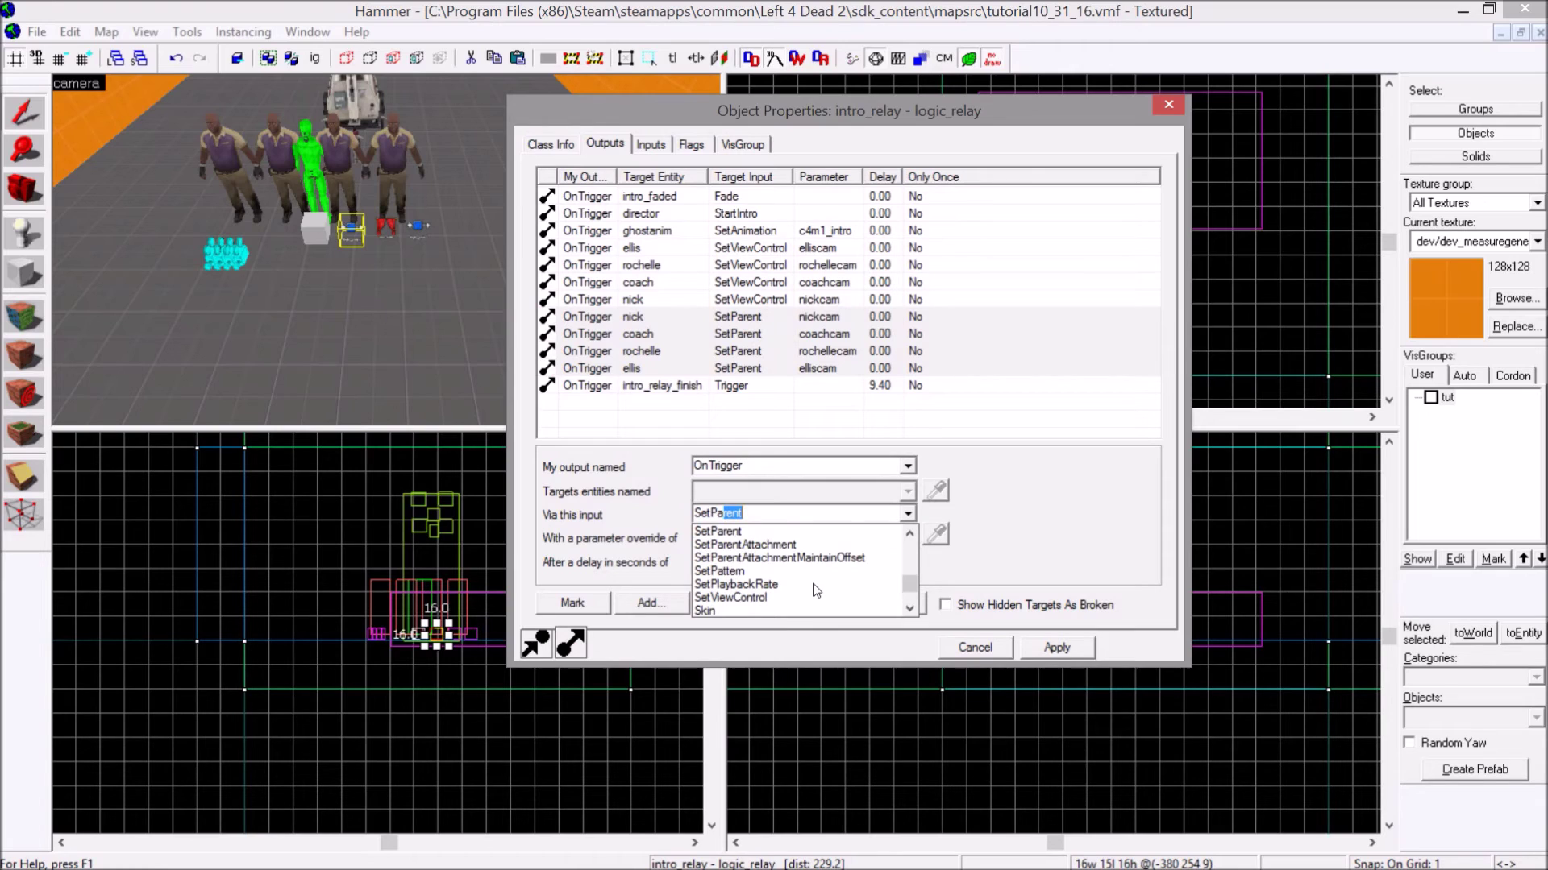
{"action": "left_click", "coordinate": [782, 547]}
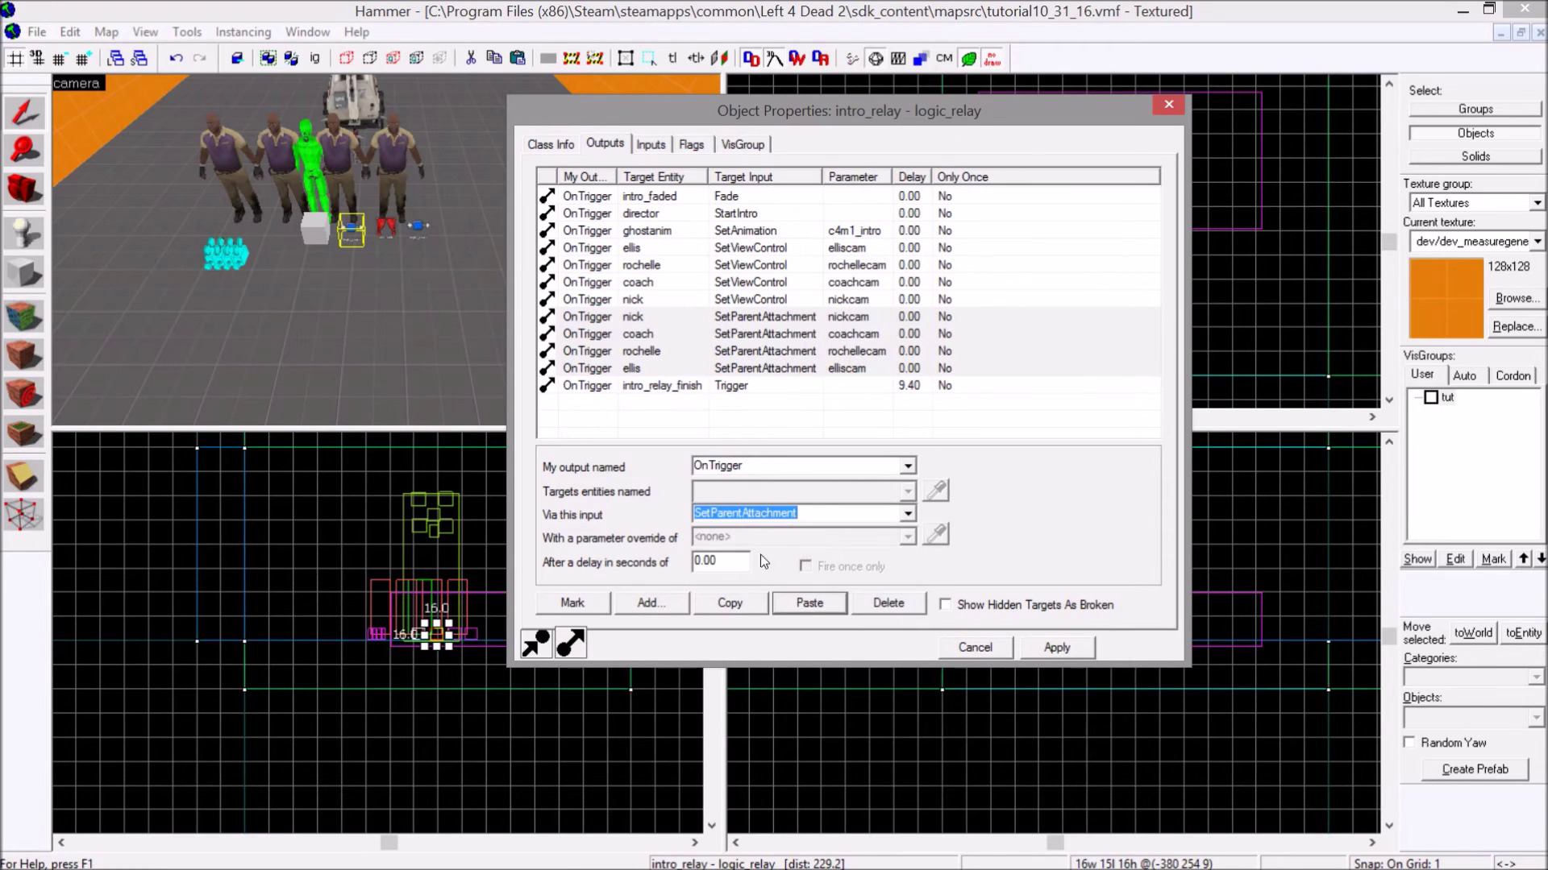
{"action": "left_click", "coordinate": [1062, 648]}
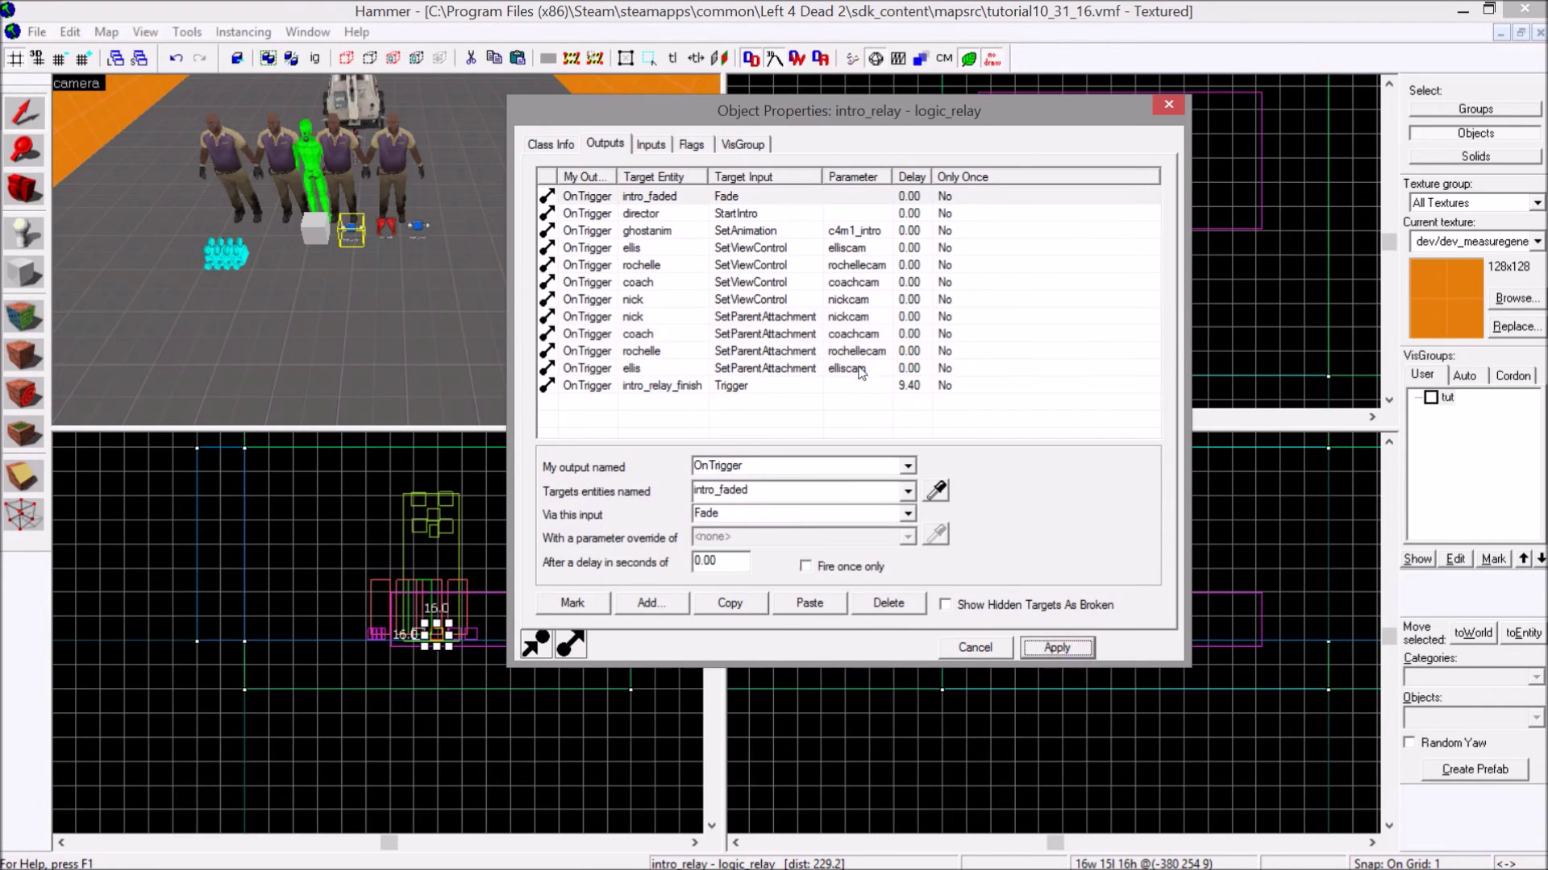
- Set the parameter override of the nick and coach SetParentAttachment outputs to Attachment_1
{"action": "left_click", "coordinate": [840, 317]}
{"action": "left_click", "coordinate": [759, 537]}
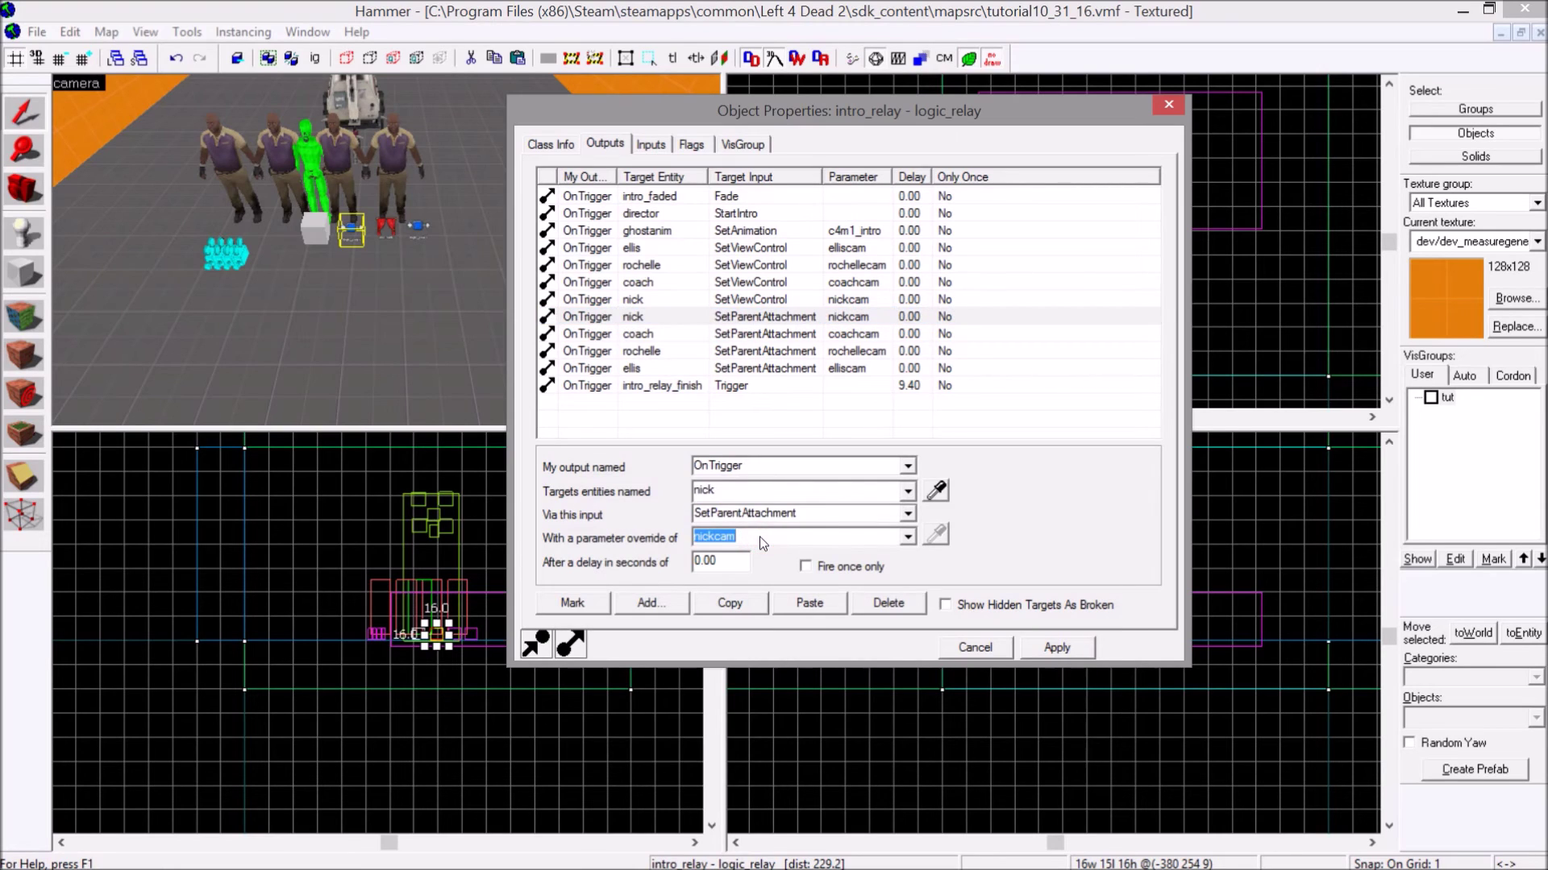
{"action": "type", "text": "Attachment_1"}
{"action": "double_click", "coordinate": [794, 538]}
{"action": "key", "text": "ctrl+c"}
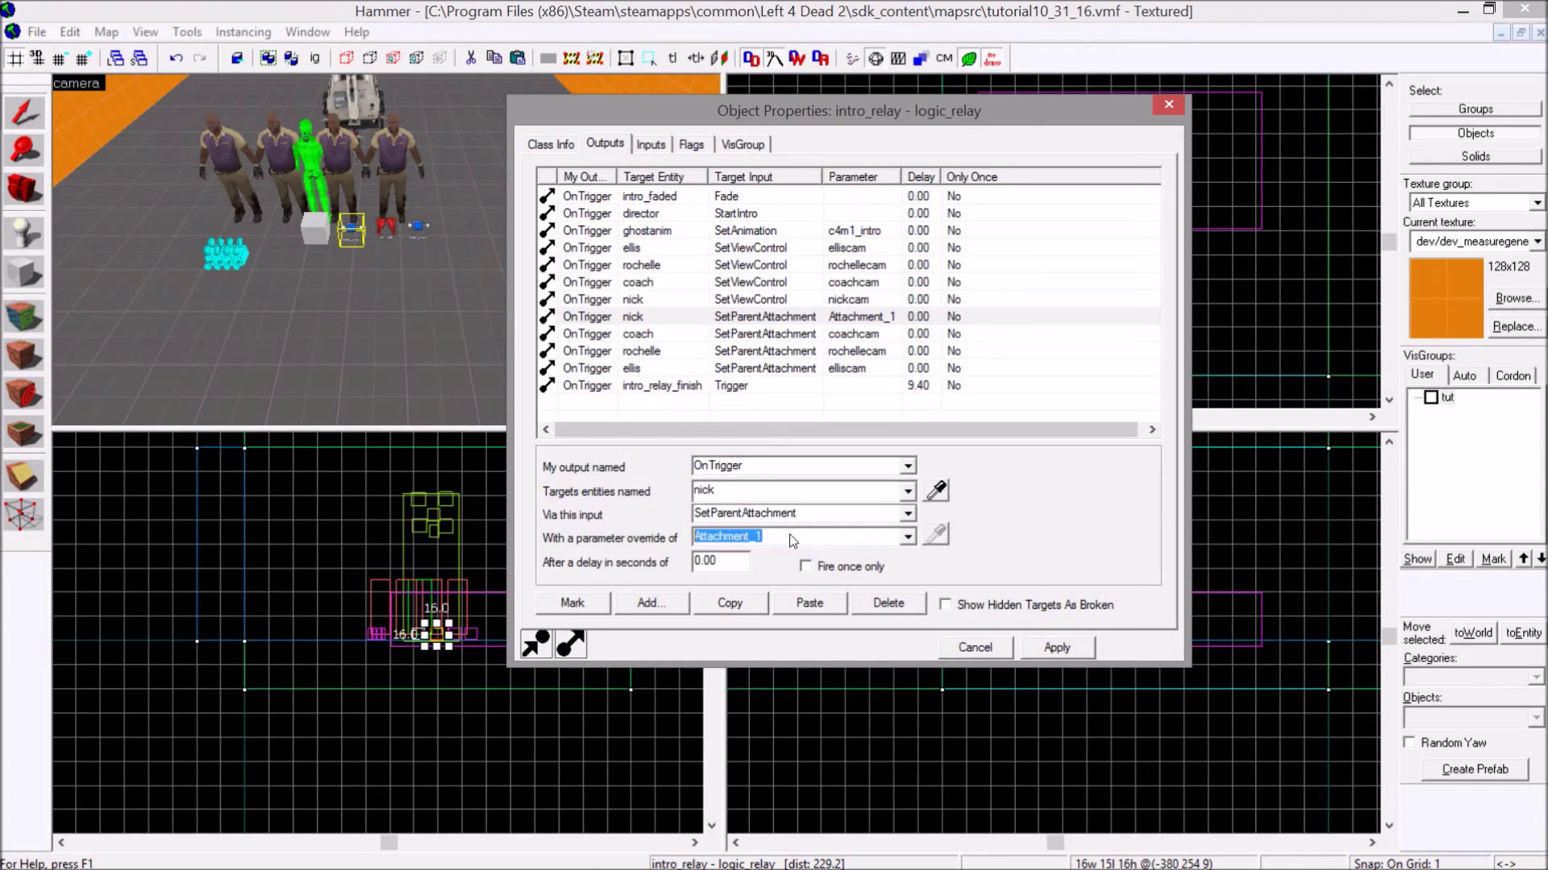
{"action": "left_click", "coordinate": [854, 333]}
{"action": "key", "text": "ctrl+v"}
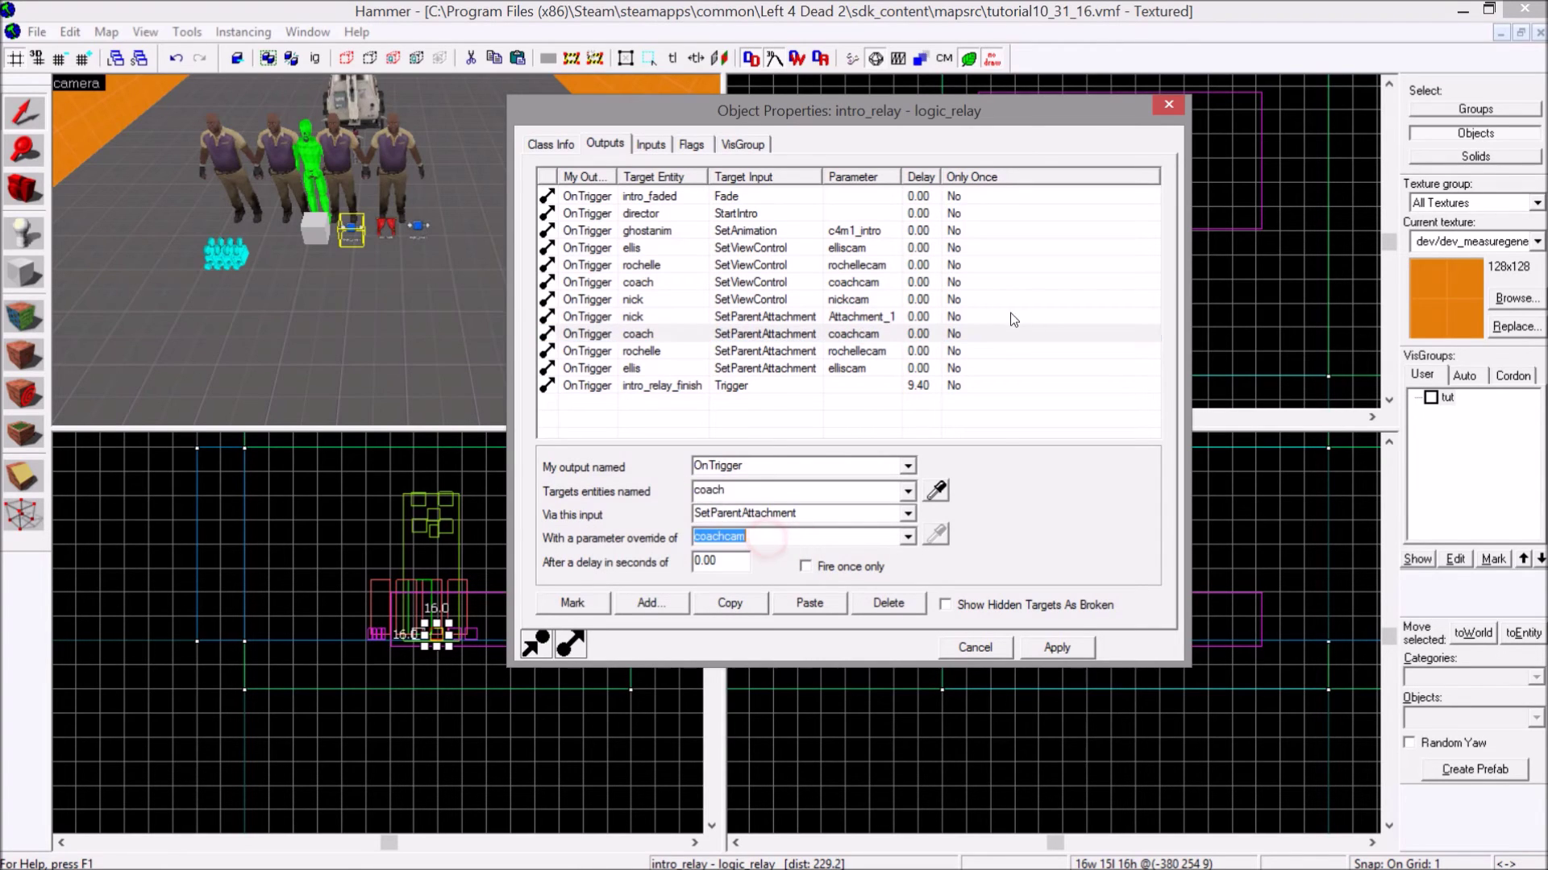
- Set the parameter override of the rochelle and ellis SetParentAttachment outputs to Attachment_1 and apply the outputs
{"action": "left_click", "coordinate": [895, 351]}
{"action": "double_click", "coordinate": [765, 538]}
{"action": "key", "text": "ctrl+v"}
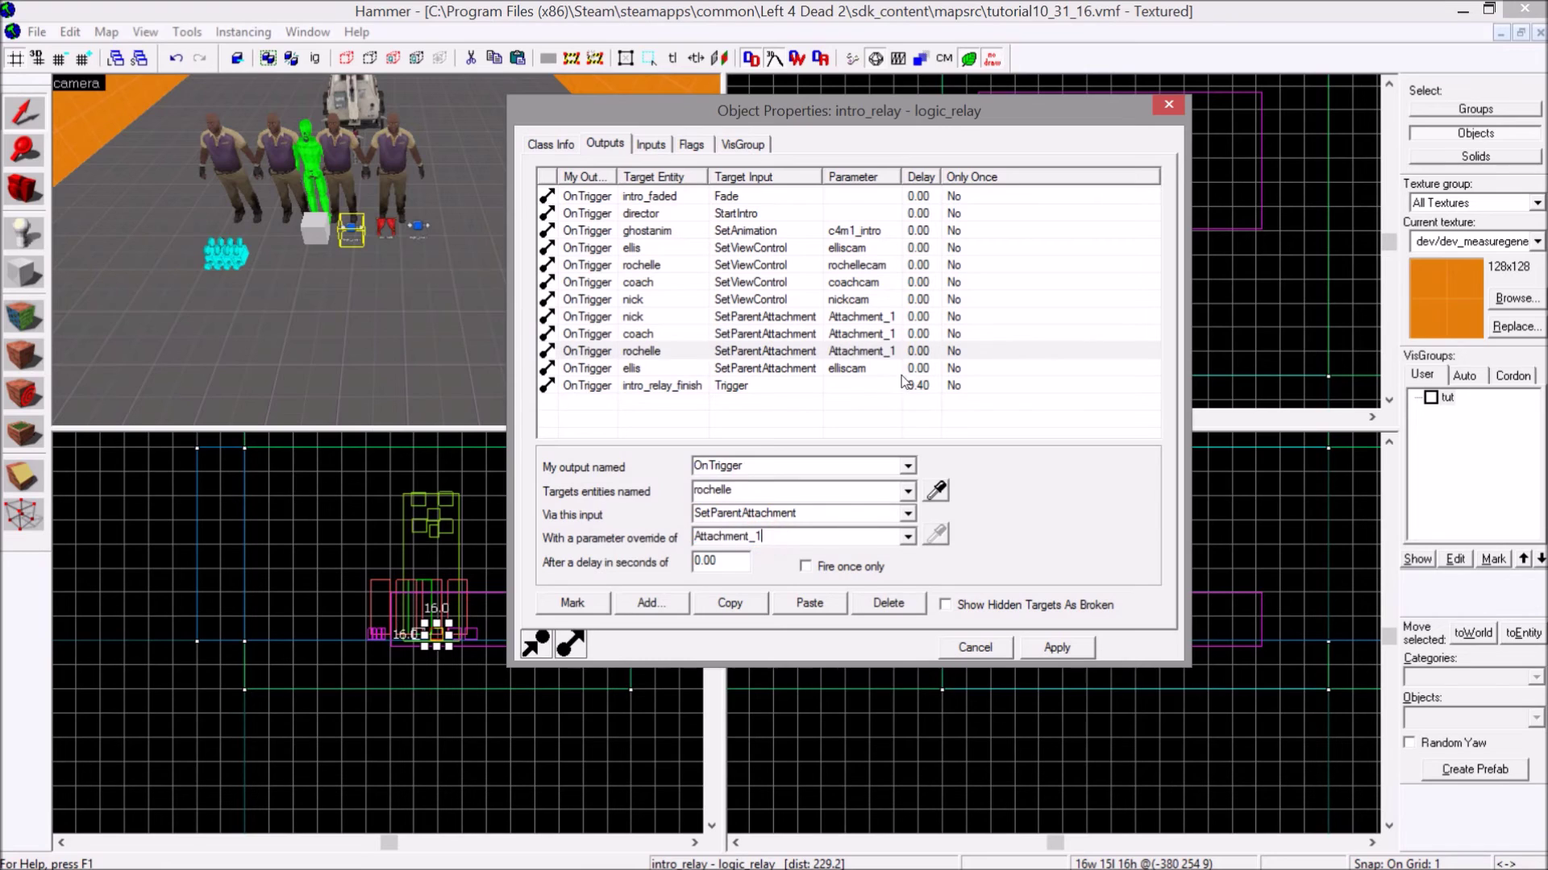
{"action": "left_click", "coordinate": [876, 367]}
{"action": "double_click", "coordinate": [771, 539]}
{"action": "key", "text": "ctrl+v"}
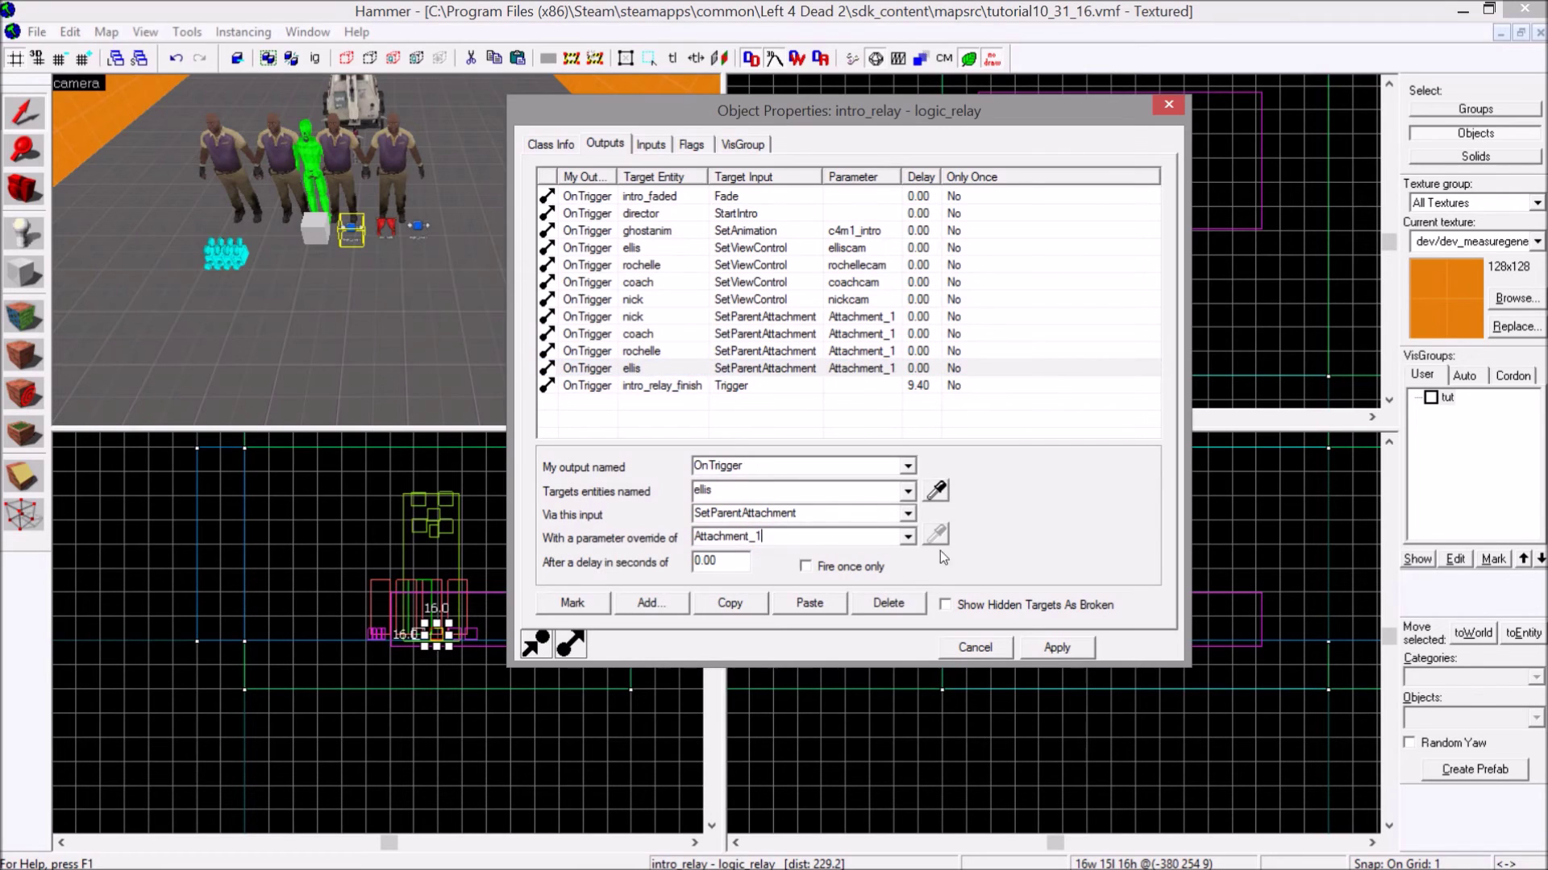
{"action": "left_click", "coordinate": [1063, 645]}
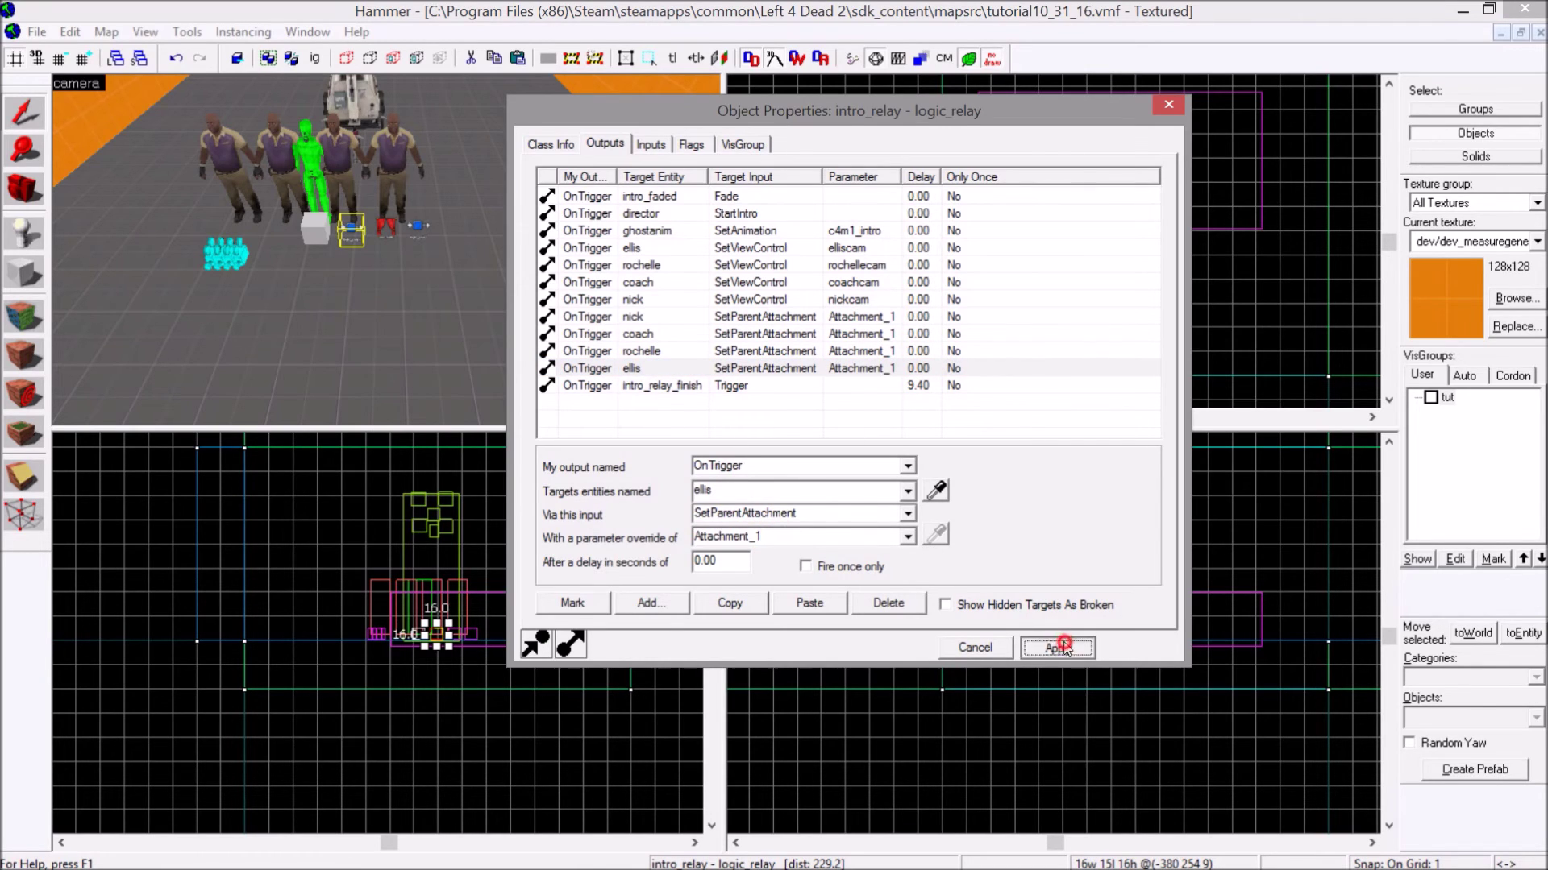
- Review nick's SetViewControl and SetParentAttachment outputs, close the intro_relay properties and clear the selection
{"action": "left_click", "coordinate": [805, 302]}
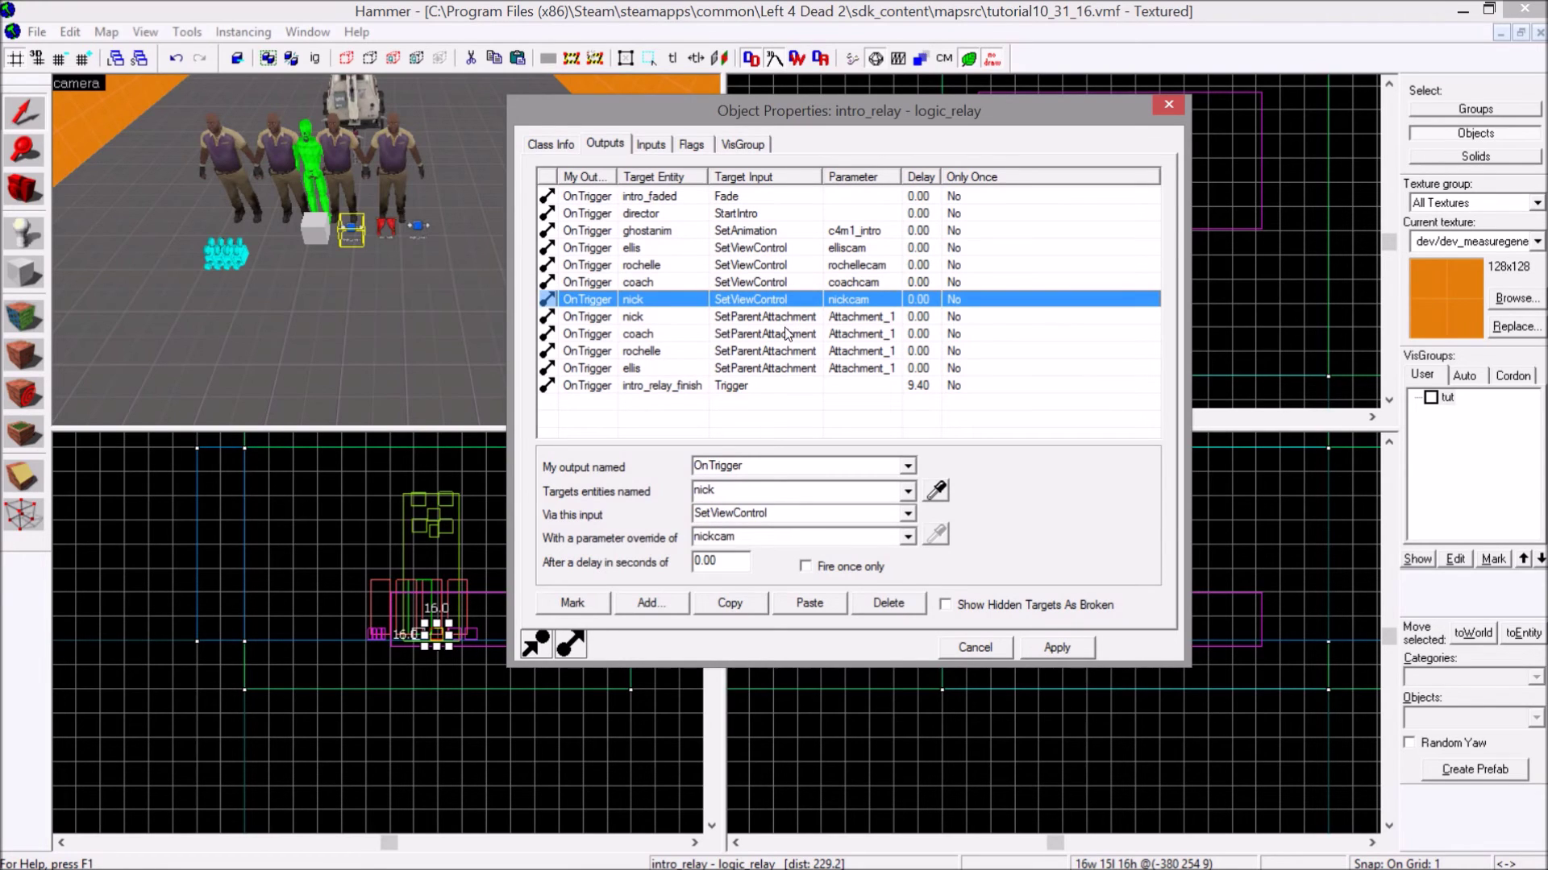
{"action": "left_click", "coordinate": [787, 320]}
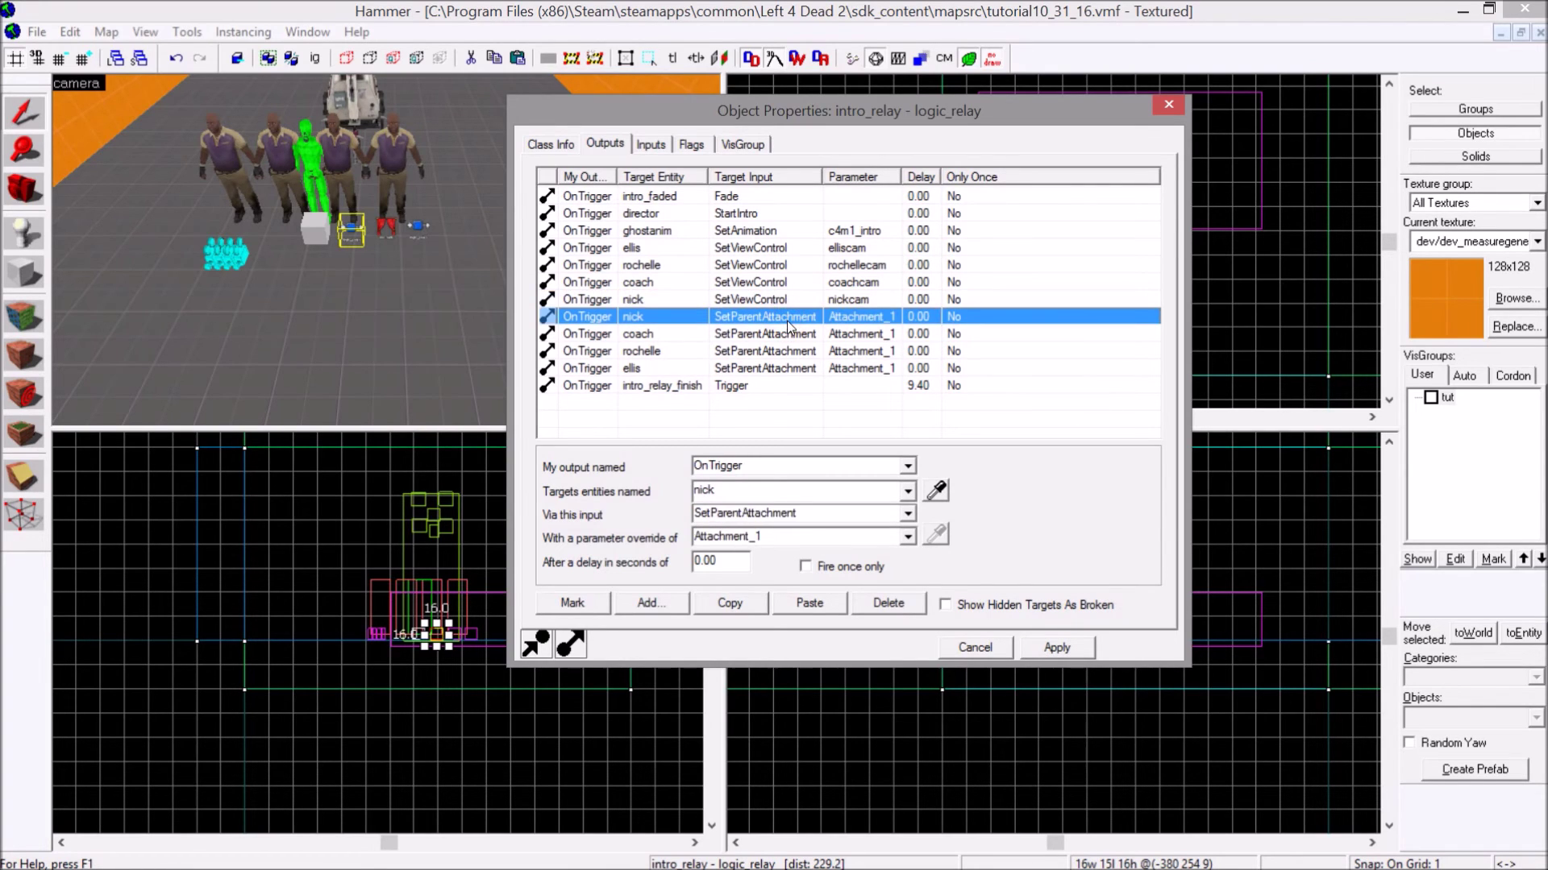
{"action": "left_click", "coordinate": [1165, 111]}
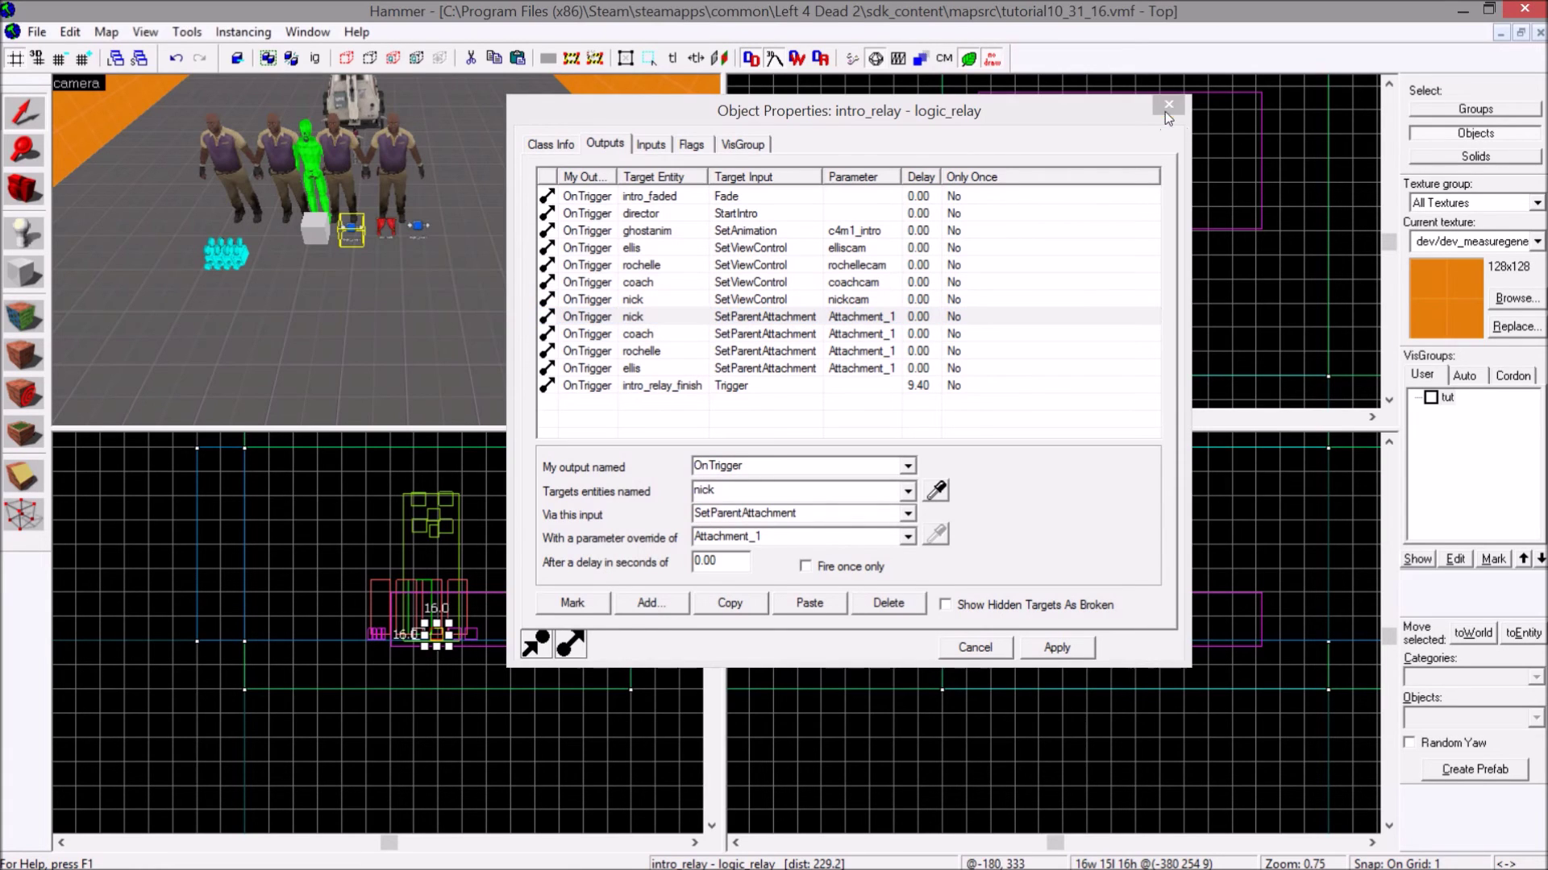
{"action": "left_click", "coordinate": [1168, 109]}
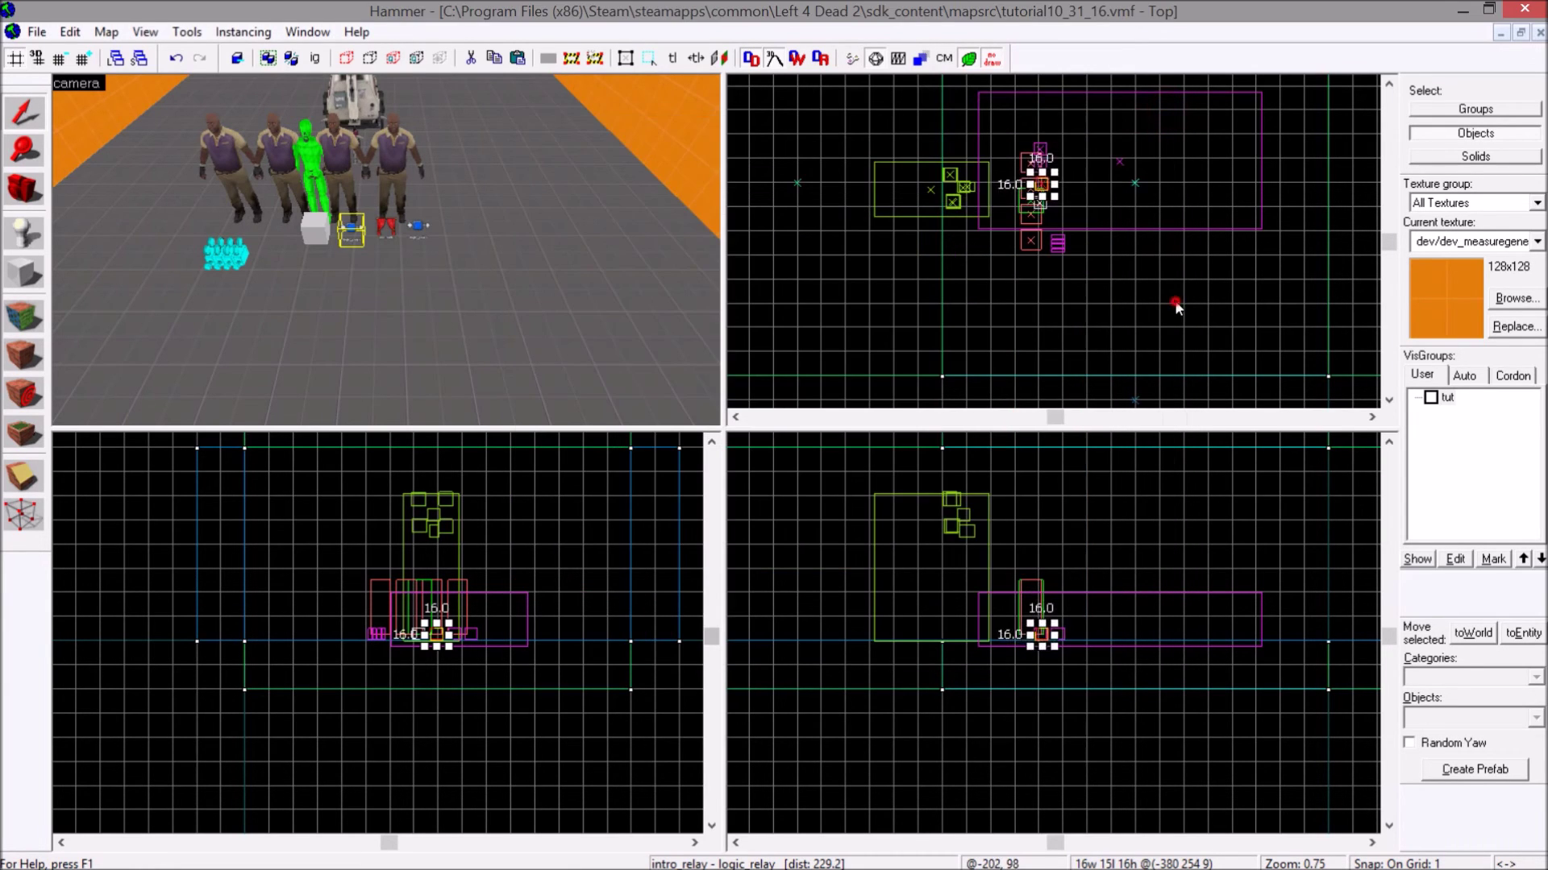
{"action": "left_click", "coordinate": [1175, 303]}
{"action": "scroll", "coordinate": [411, 230], "scroll_direction": "up", "scroll_amount": 5}
{"action": "scroll", "coordinate": [410, 237], "scroll_direction": "down", "scroll_amount": 10}
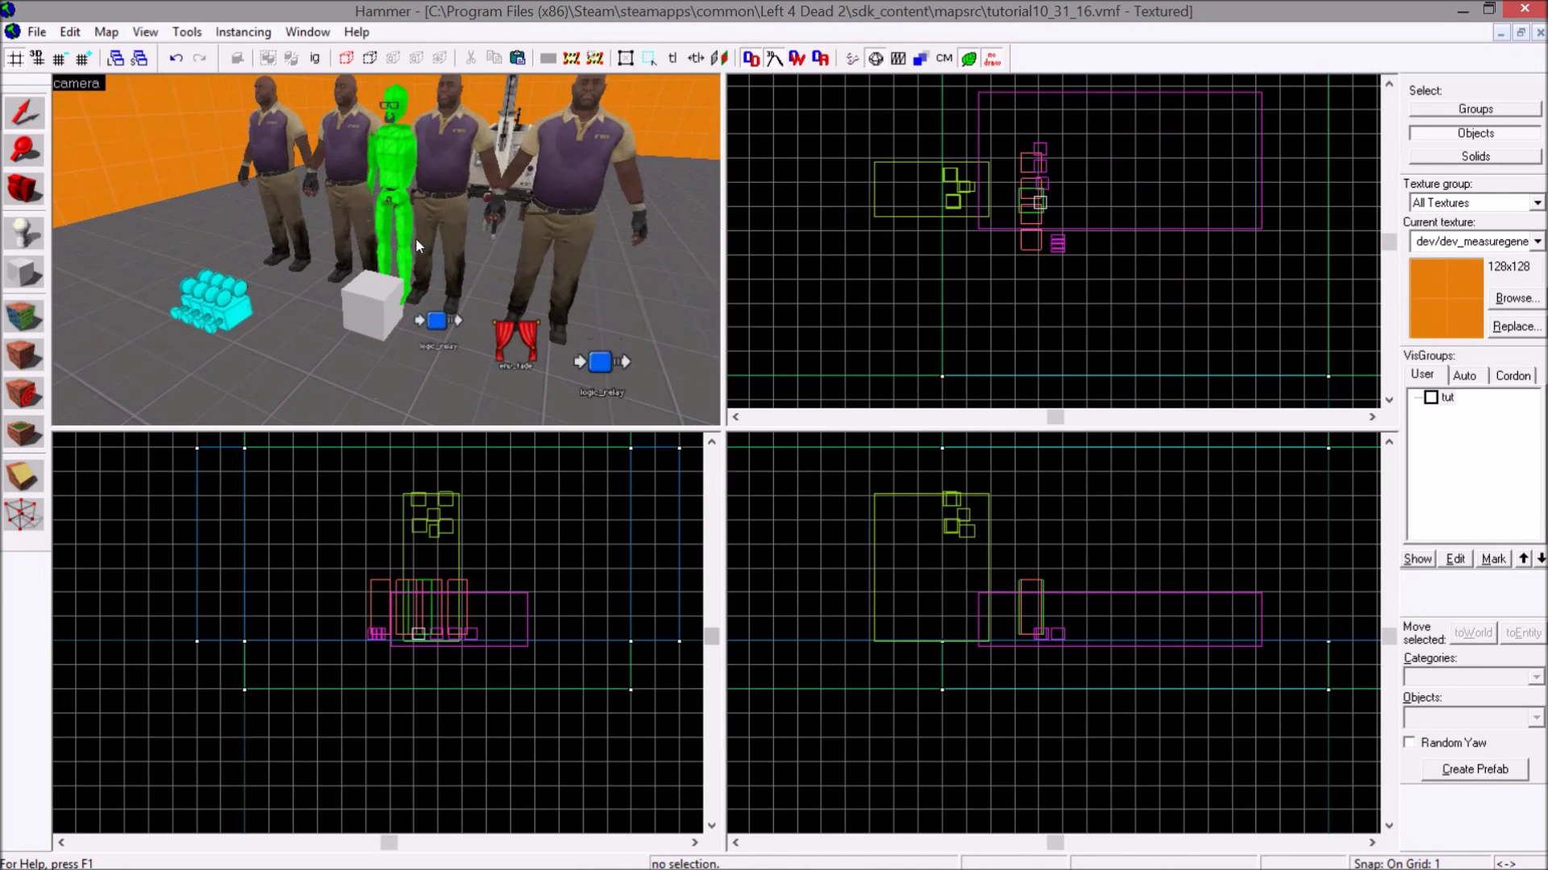
- Select the ghostanim prop and examine its origin and its placement relative to the survivor cameras in the top view
{"action": "scroll", "coordinate": [132, 233], "scroll_direction": "up", "scroll_amount": 3}
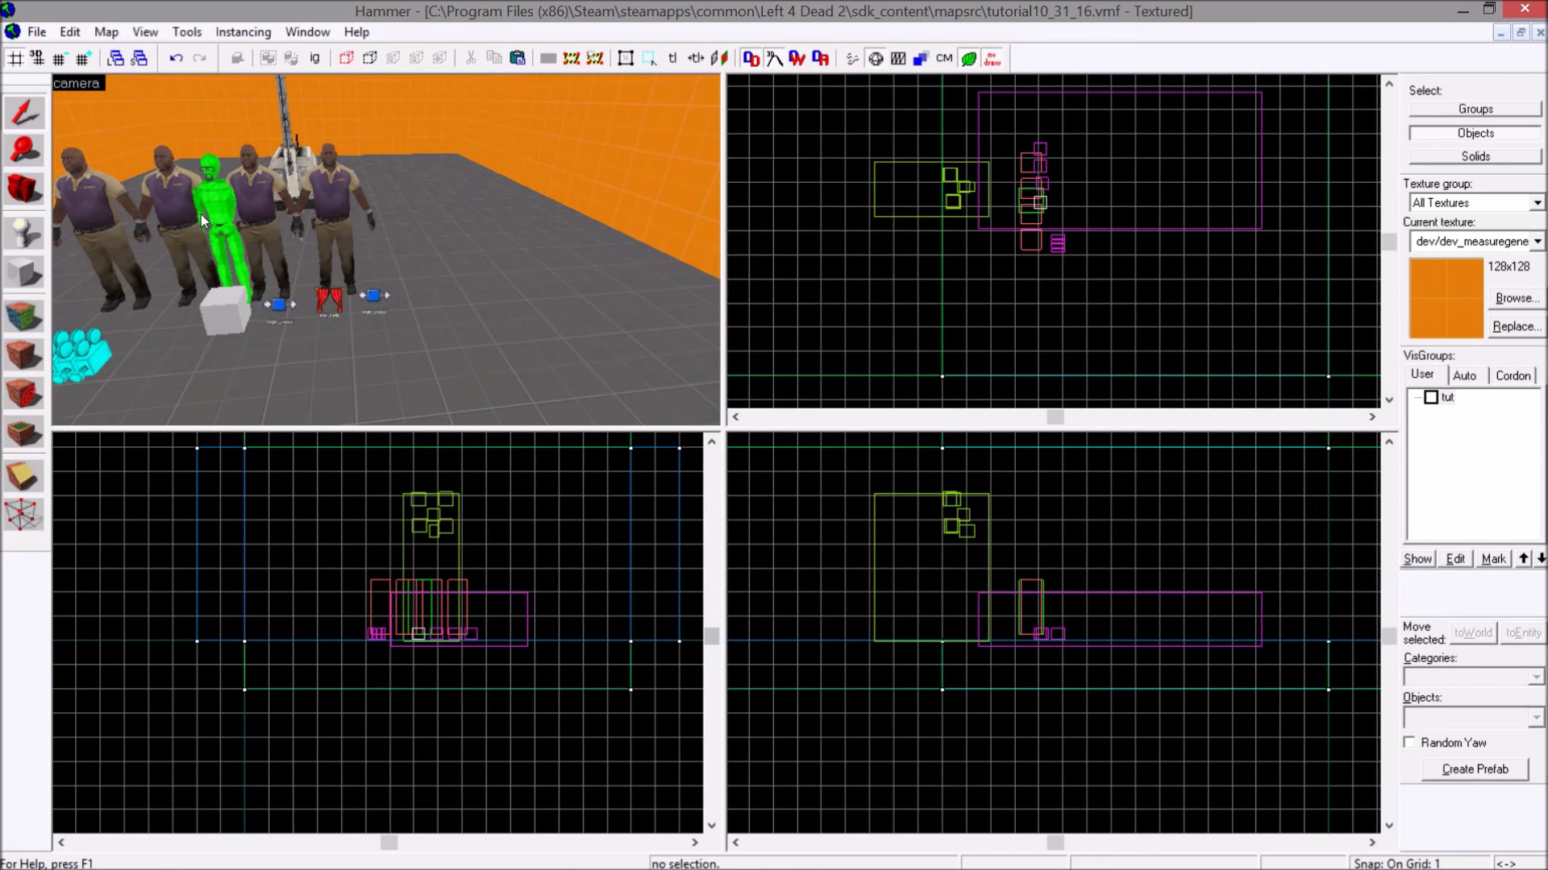
{"action": "scroll", "coordinate": [272, 223], "scroll_direction": "up", "scroll_amount": 3}
{"action": "key", "text": "z"}
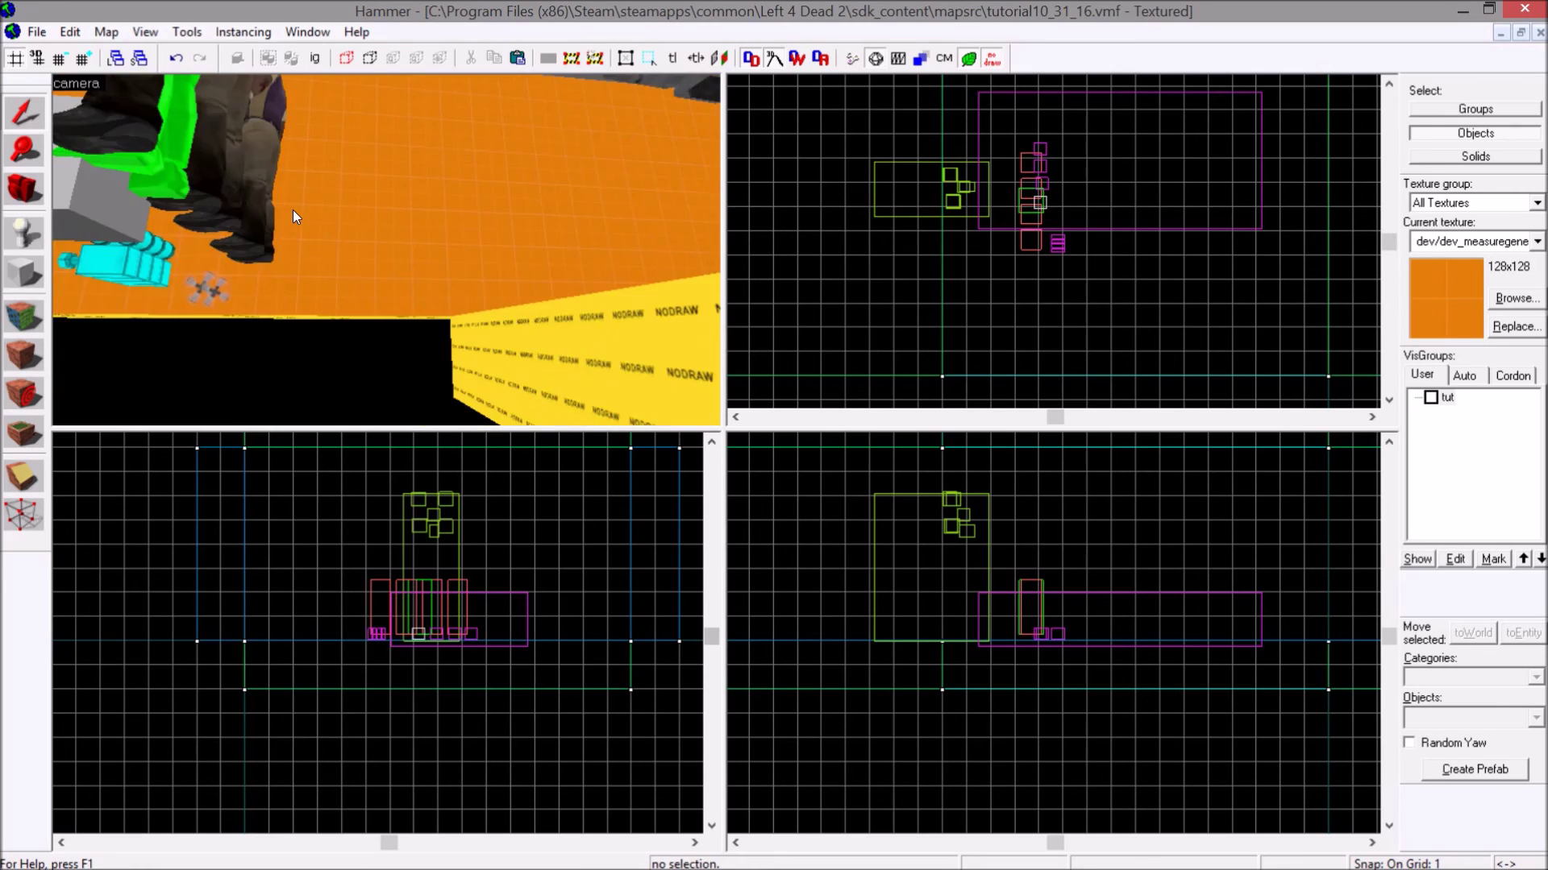
{"action": "left_click_drag", "start_coordinate": [292, 210], "coordinate": [406, 277]}
{"action": "left_click", "coordinate": [406, 277]}
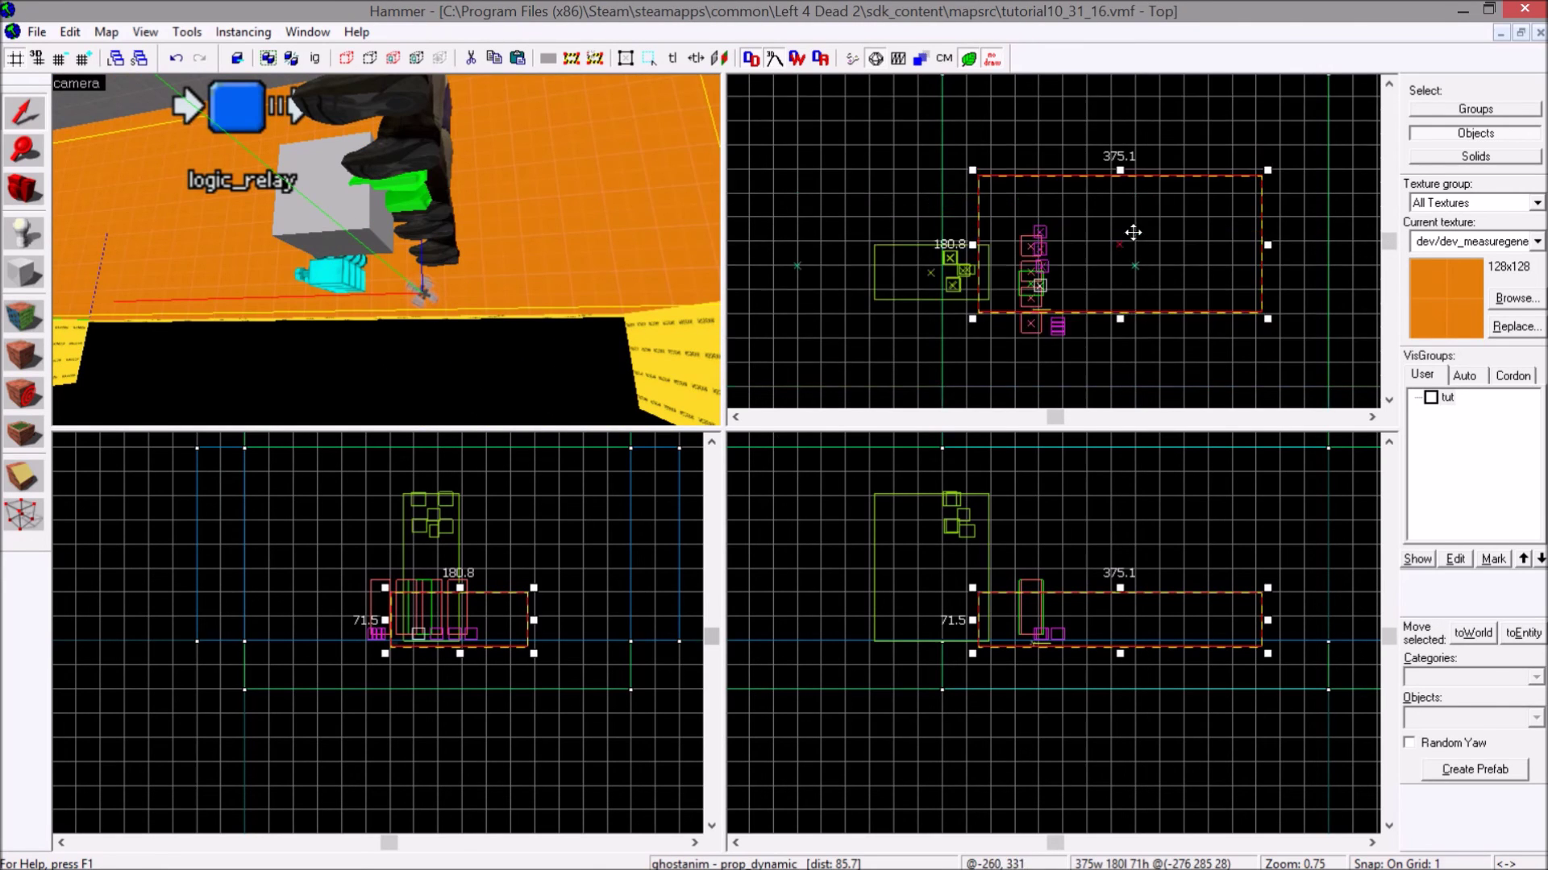
{"action": "scroll", "coordinate": [1133, 232], "scroll_direction": "up", "scroll_amount": 10}
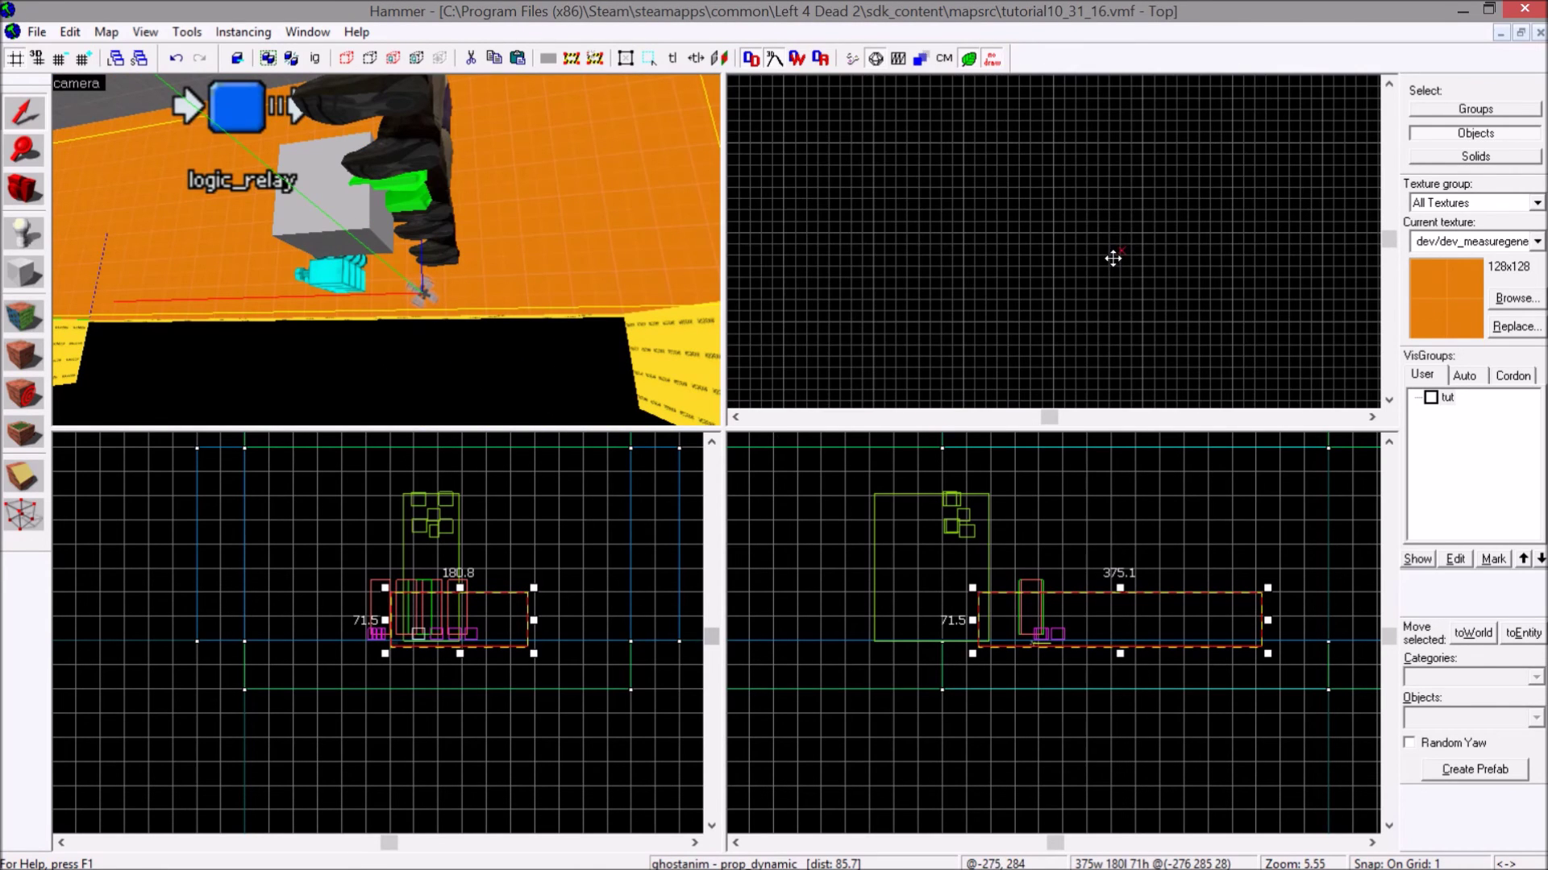
{"action": "scroll", "coordinate": [1113, 257], "scroll_direction": "up", "scroll_amount": 10}
{"action": "left_click", "coordinate": [1122, 220]}
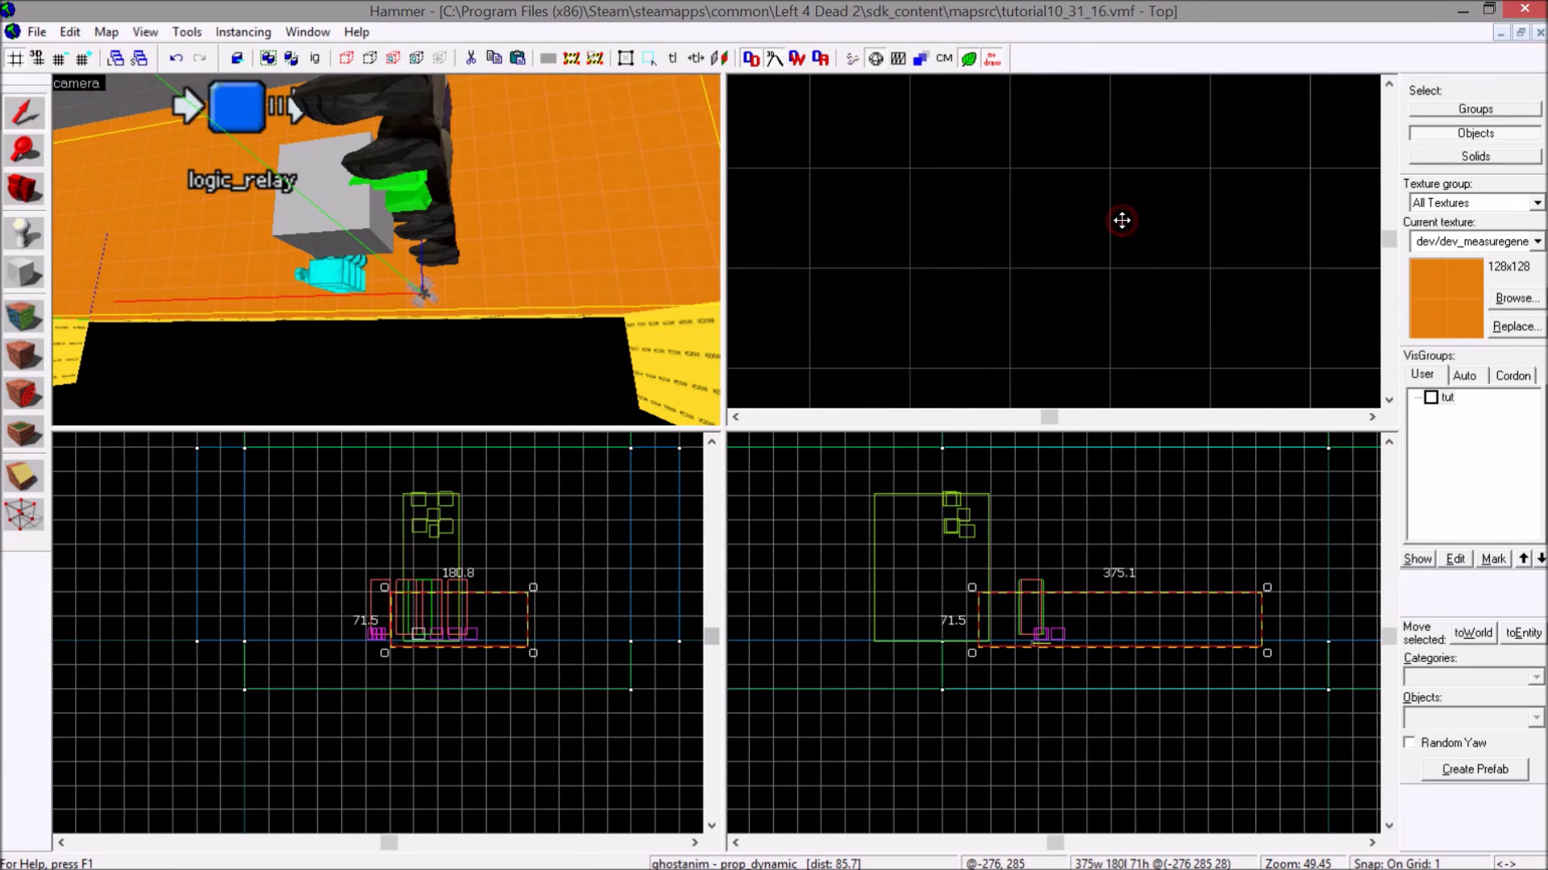
{"action": "left_click", "coordinate": [1122, 221]}
{"action": "scroll", "coordinate": [1107, 280], "scroll_direction": "down", "scroll_amount": 10}
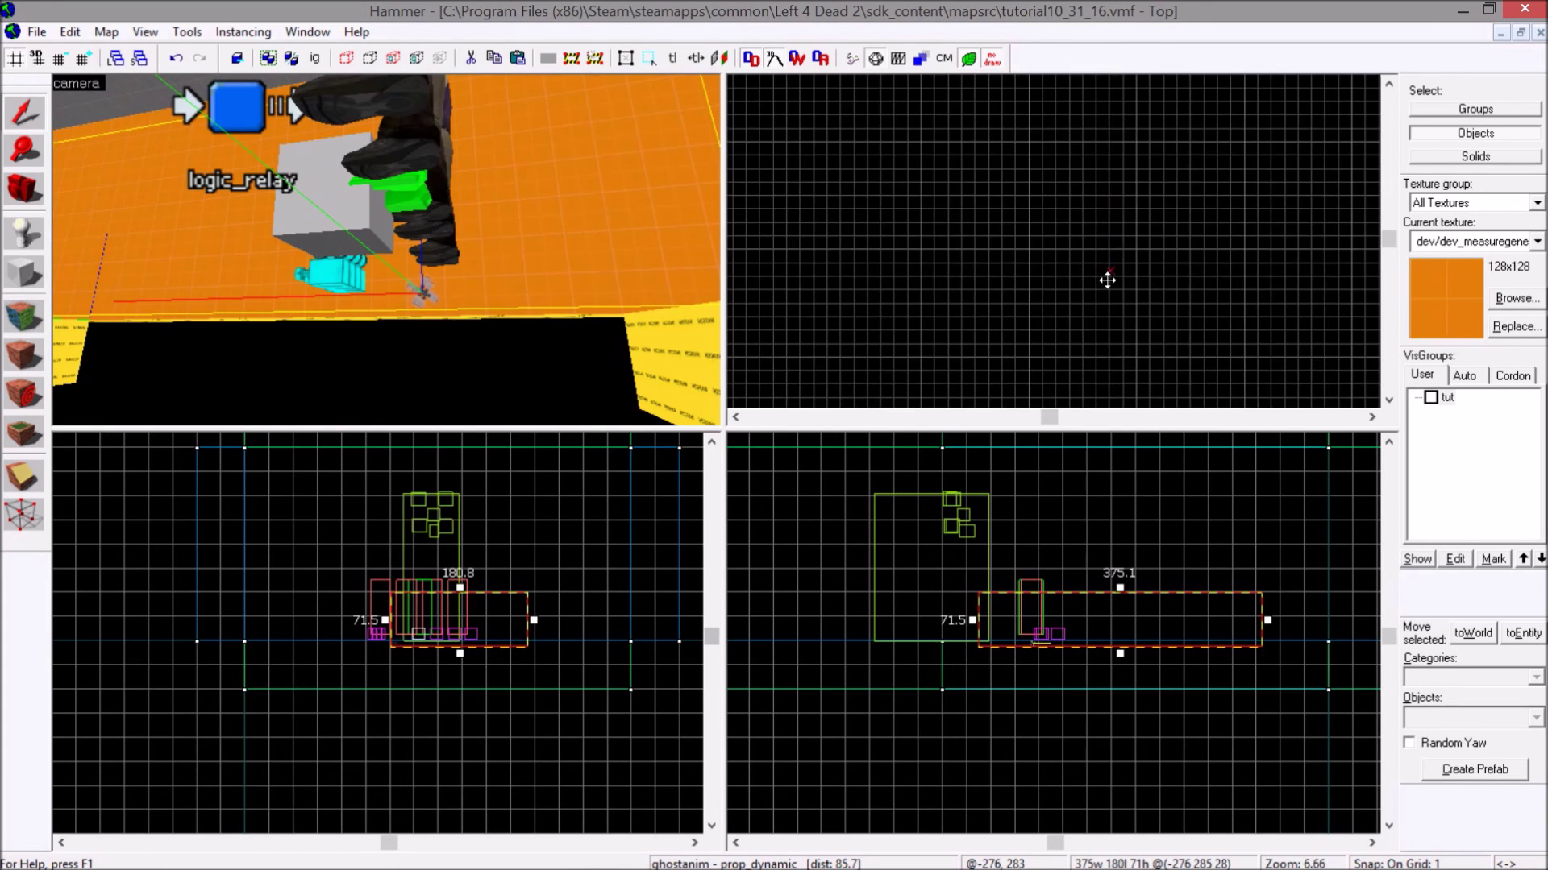
{"action": "scroll", "coordinate": [1107, 279], "scroll_direction": "down", "scroll_amount": 10}
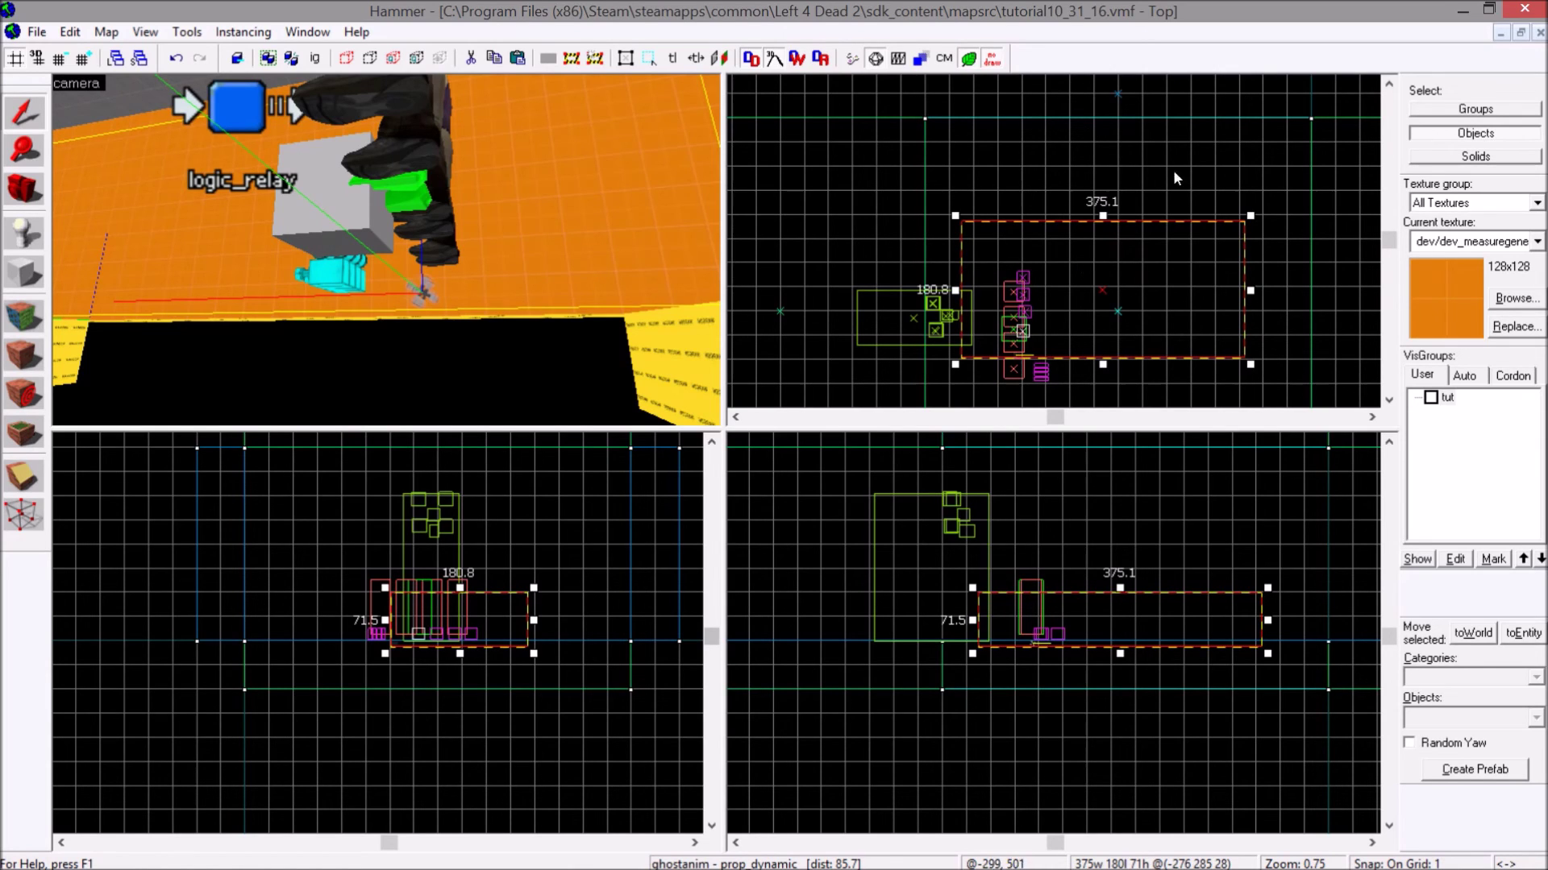
{"action": "scroll", "coordinate": [1112, 322], "scroll_direction": "up", "scroll_amount": 5}
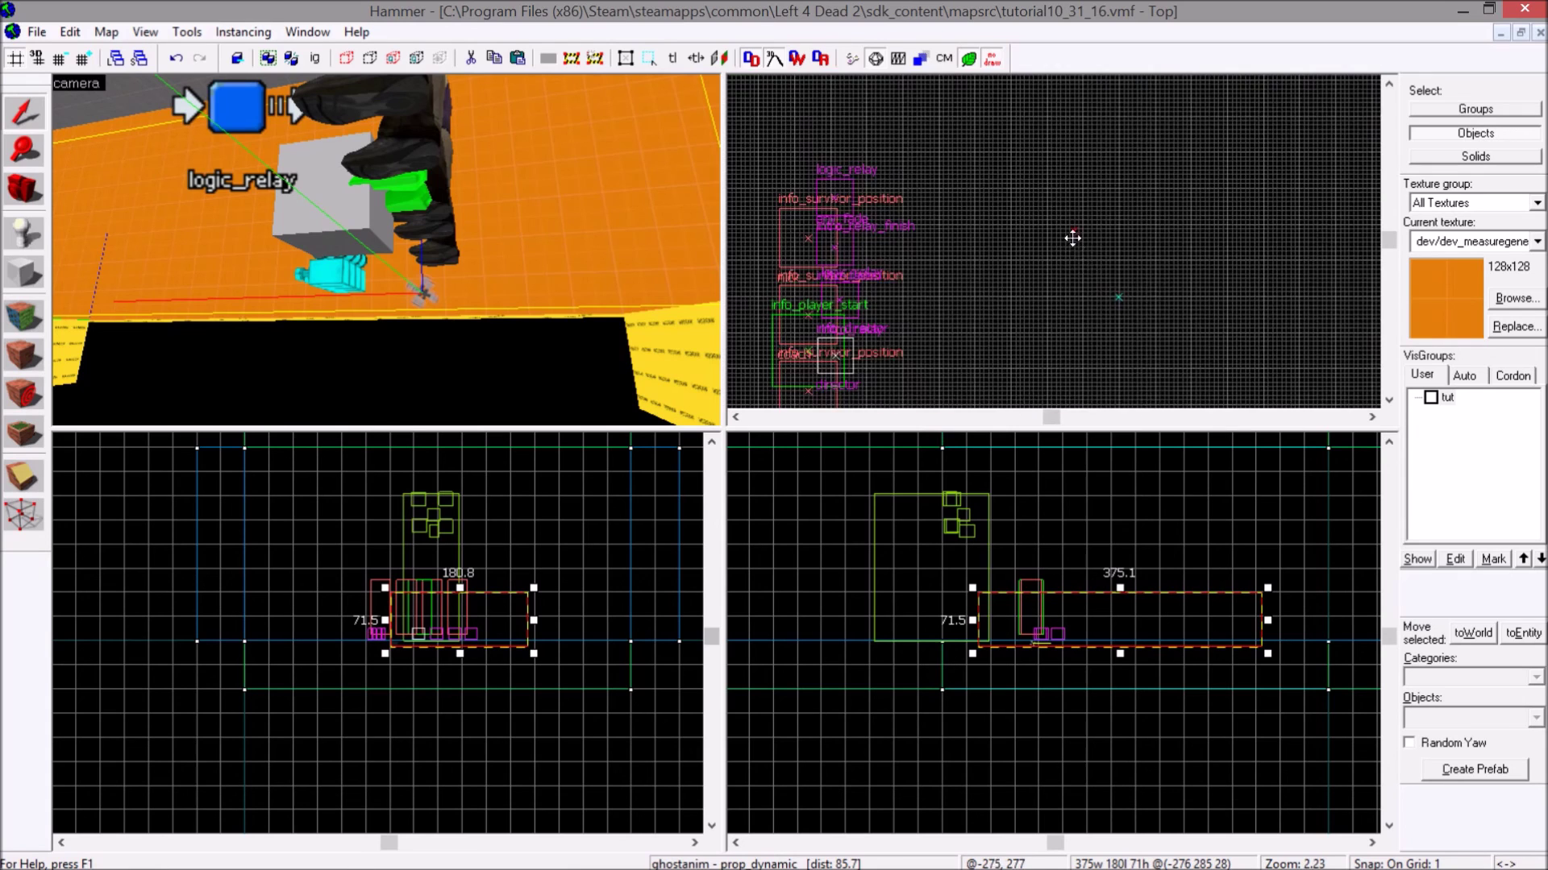
{"action": "scroll", "coordinate": [1072, 238], "scroll_direction": "up", "scroll_amount": 6}
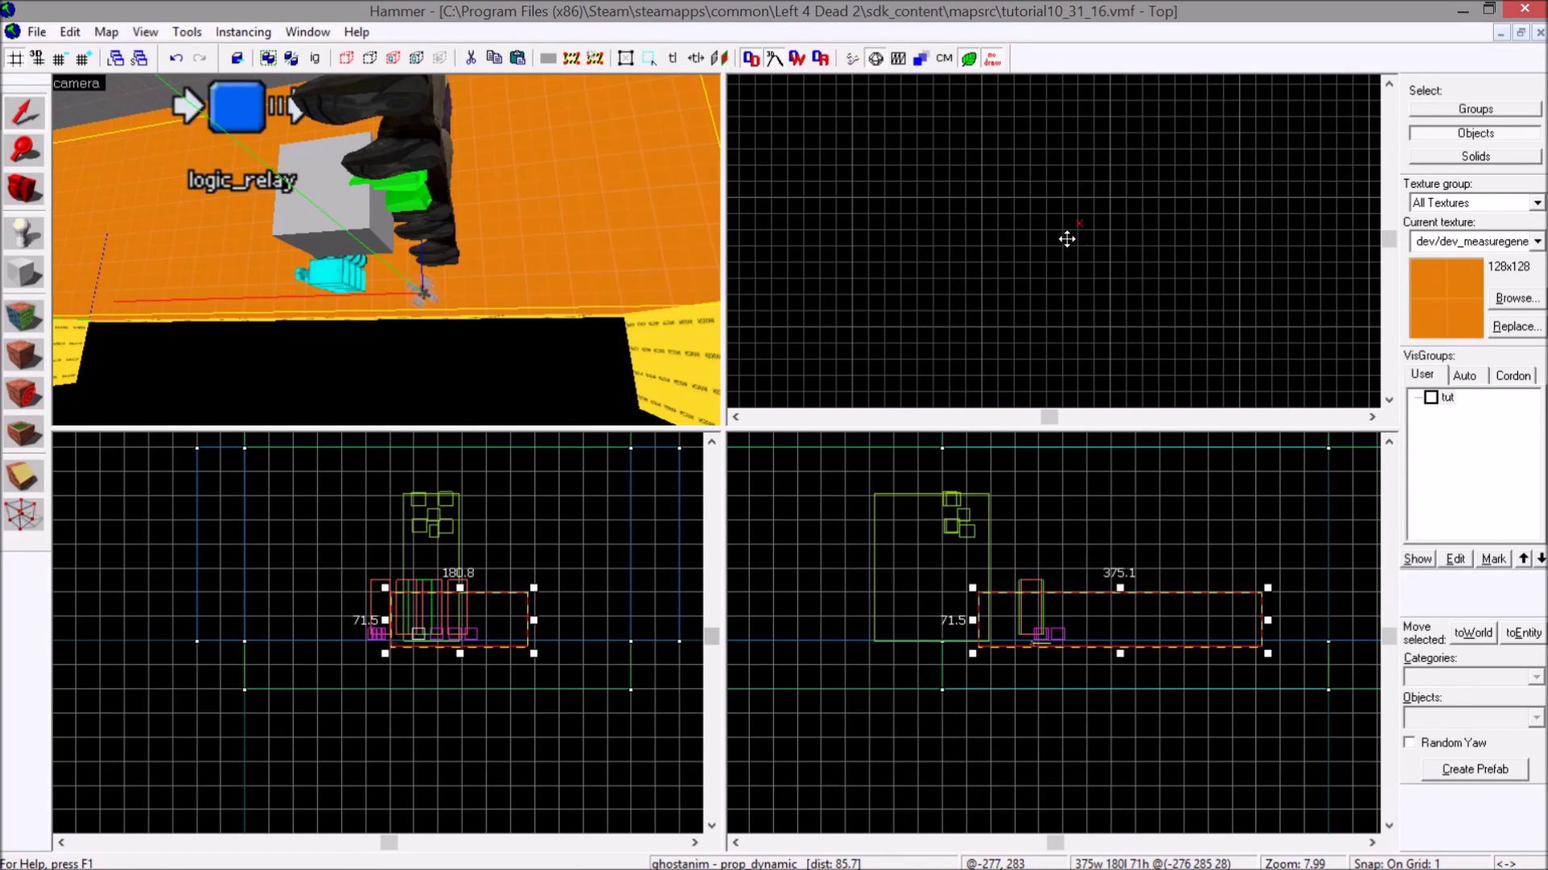
{"action": "scroll", "coordinate": [1067, 239], "scroll_direction": "down", "scroll_amount": 13}
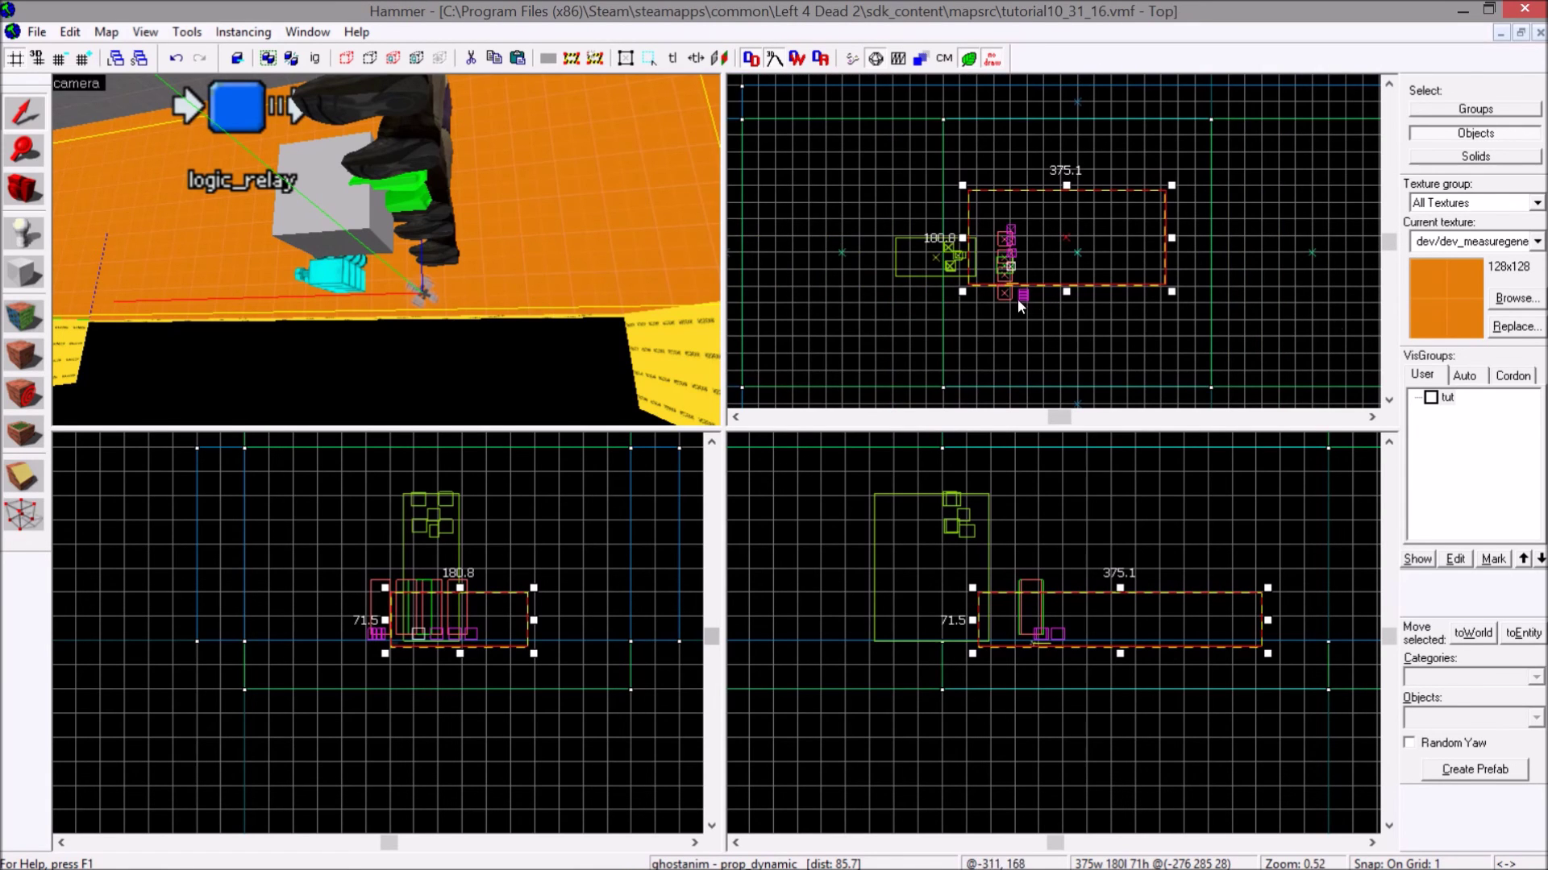
{"action": "scroll", "coordinate": [987, 282], "scroll_direction": "up", "scroll_amount": 6}
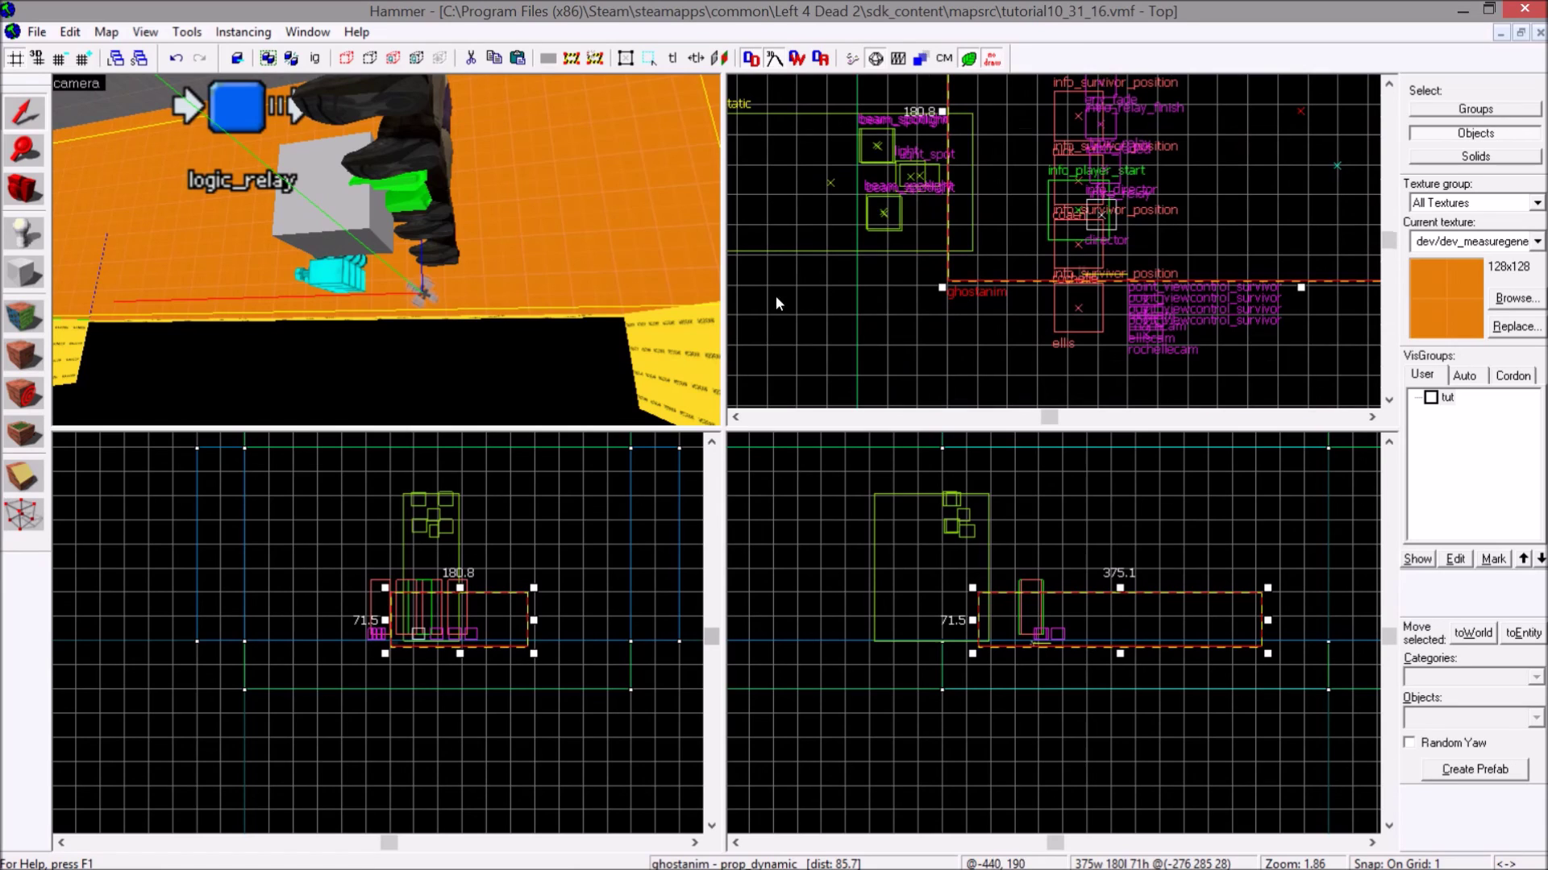
- Check the inputs received by nickcam and open the properties of the info_director entity
{"action": "double_click", "coordinate": [323, 272]}
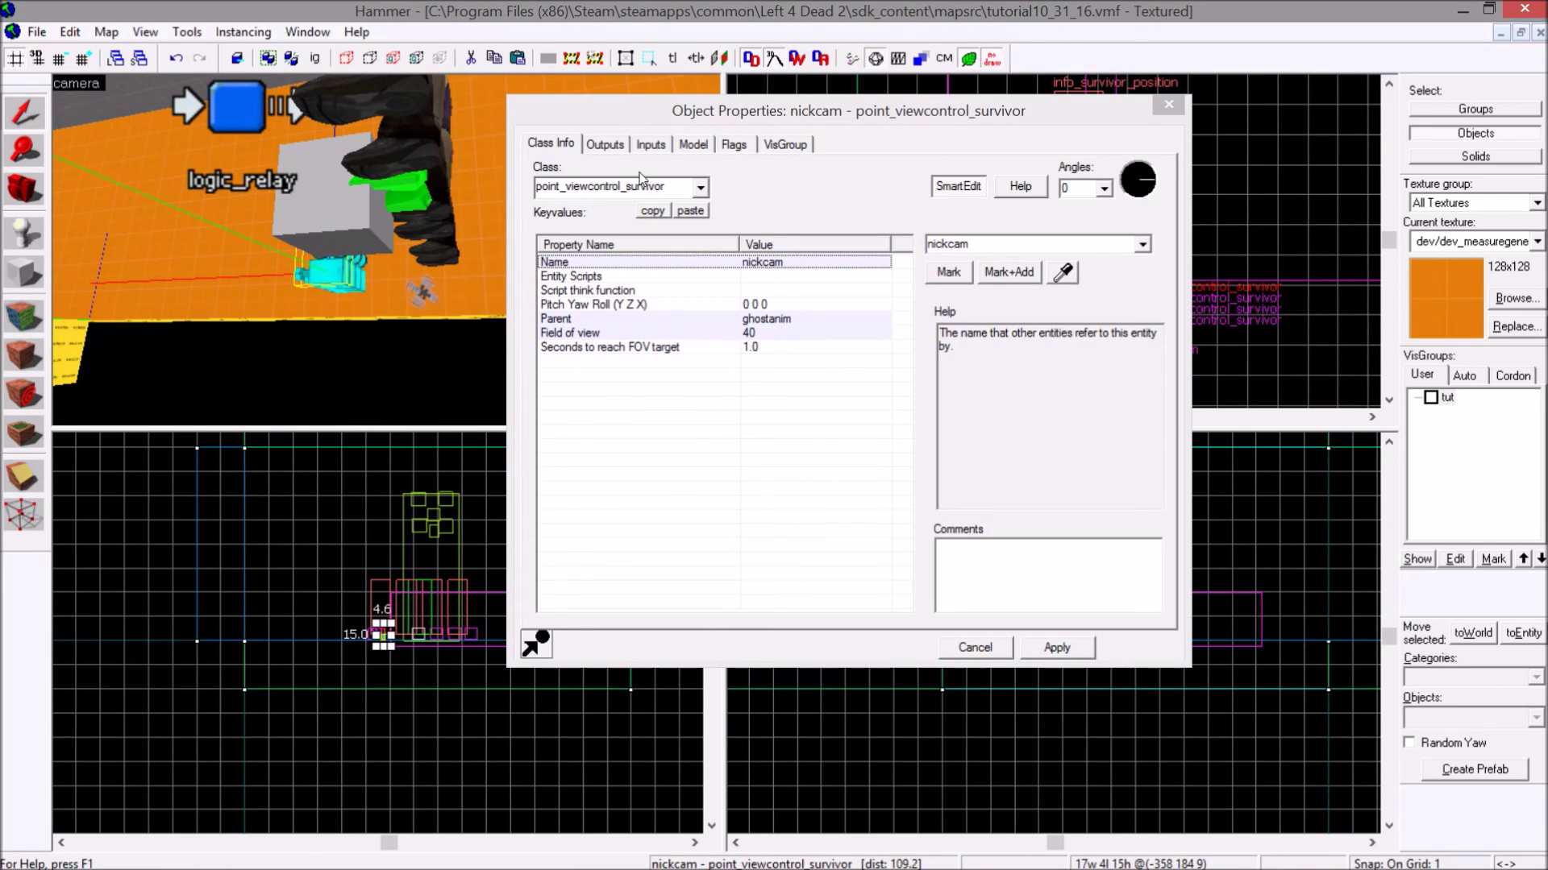
{"action": "left_click", "coordinate": [656, 144]}
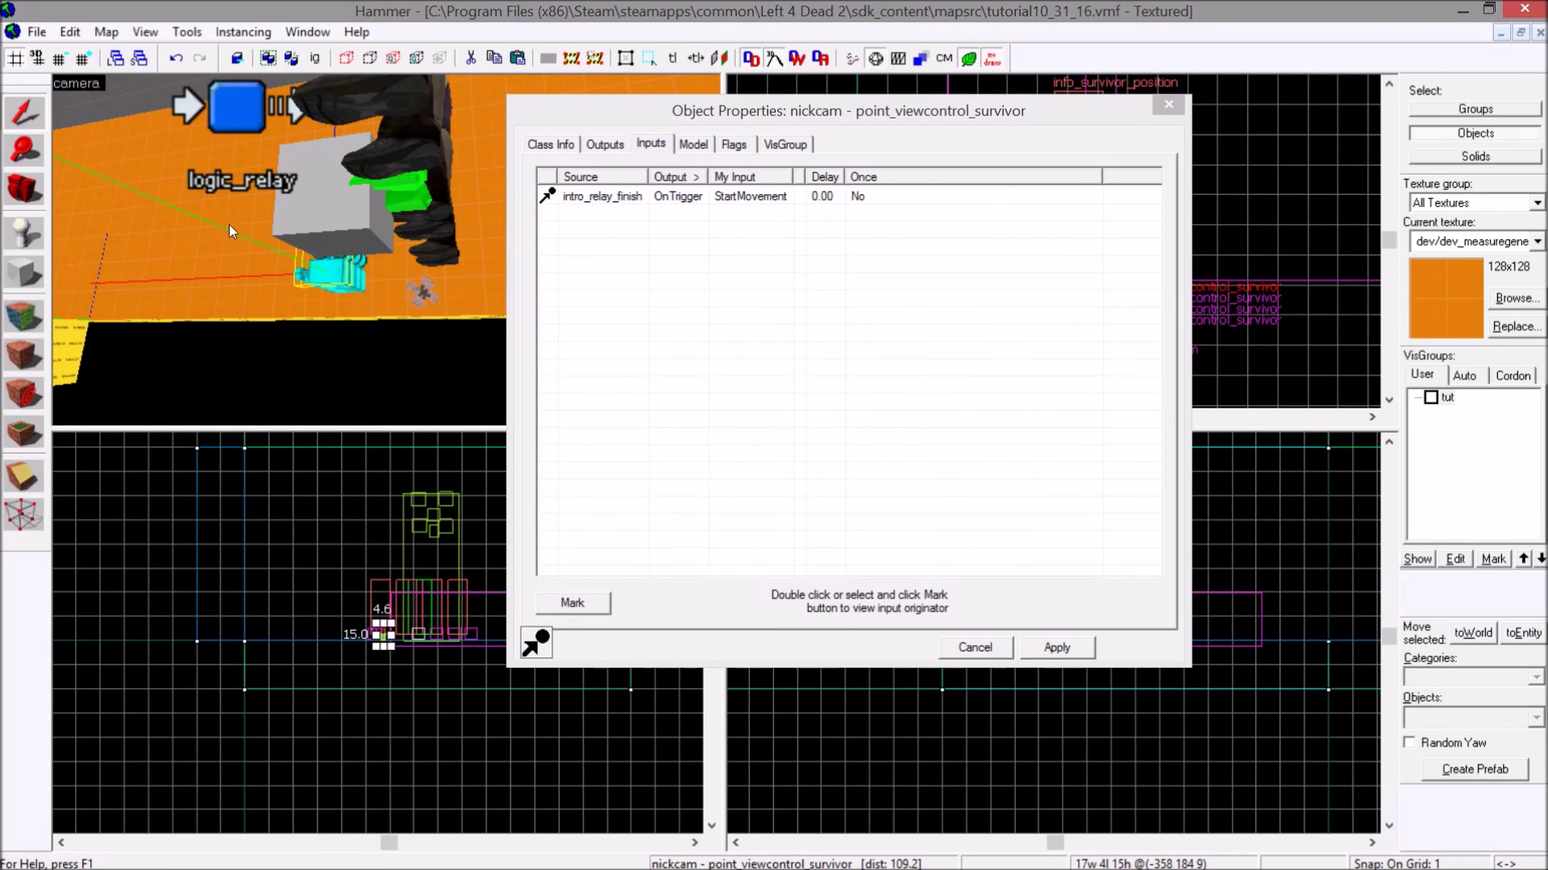
{"action": "left_click", "coordinate": [335, 214]}
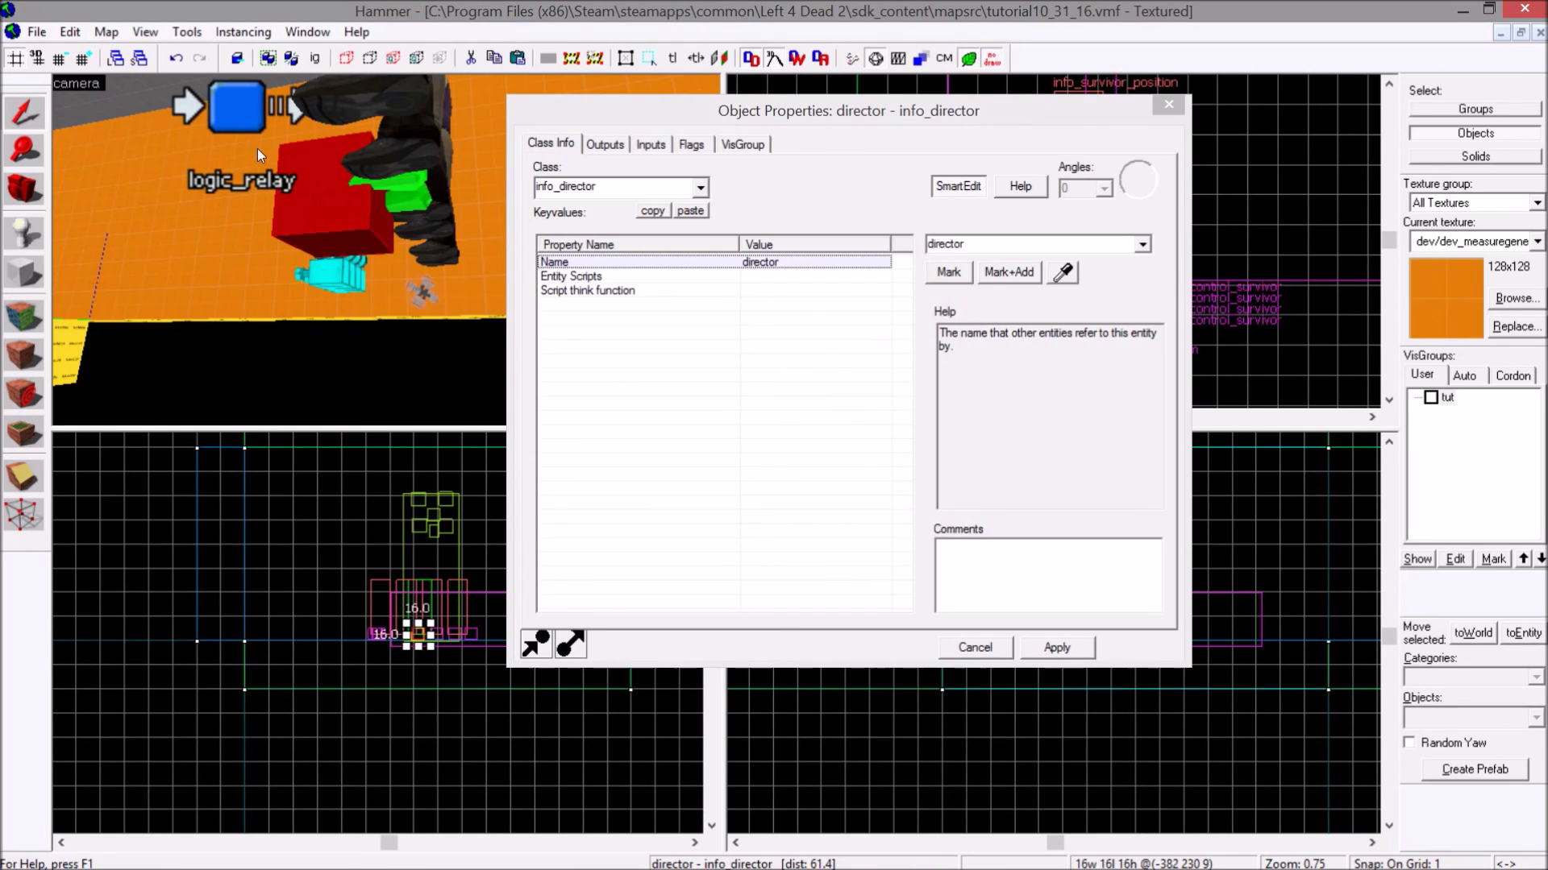
- Retarget the nick SetParentAttachment output of the intro_relay logic_relay to nickcam
{"action": "left_click", "coordinate": [258, 148]}
{"action": "left_click", "coordinate": [604, 144]}
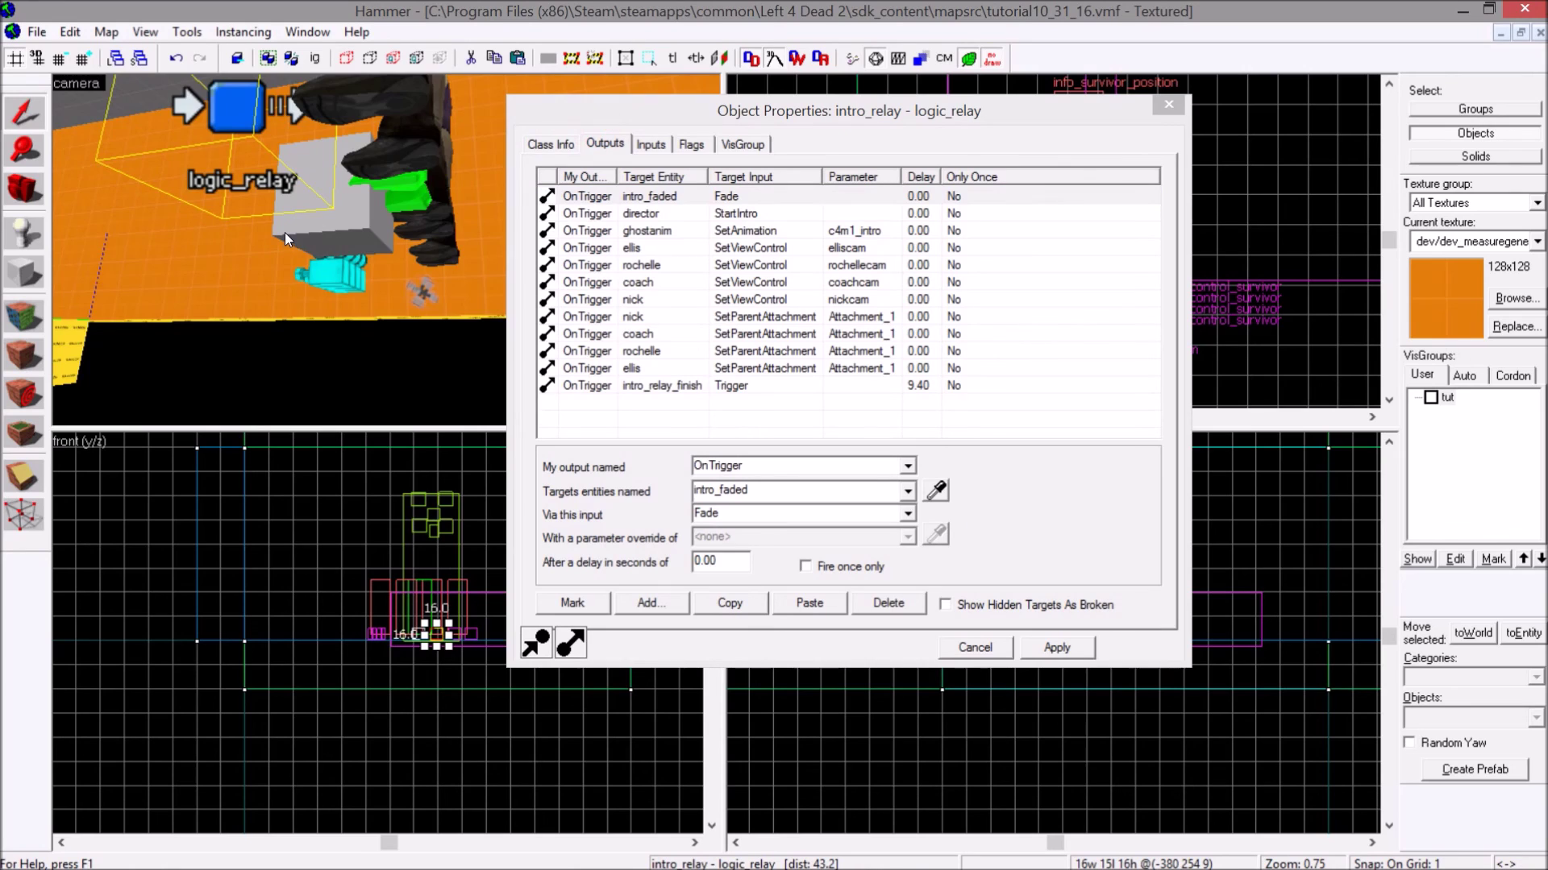
{"action": "scroll", "coordinate": [284, 232], "scroll_direction": "up", "scroll_amount": 3}
{"action": "scroll", "coordinate": [284, 232], "scroll_direction": "down", "scroll_amount": 3}
{"action": "left_click", "coordinate": [641, 317]}
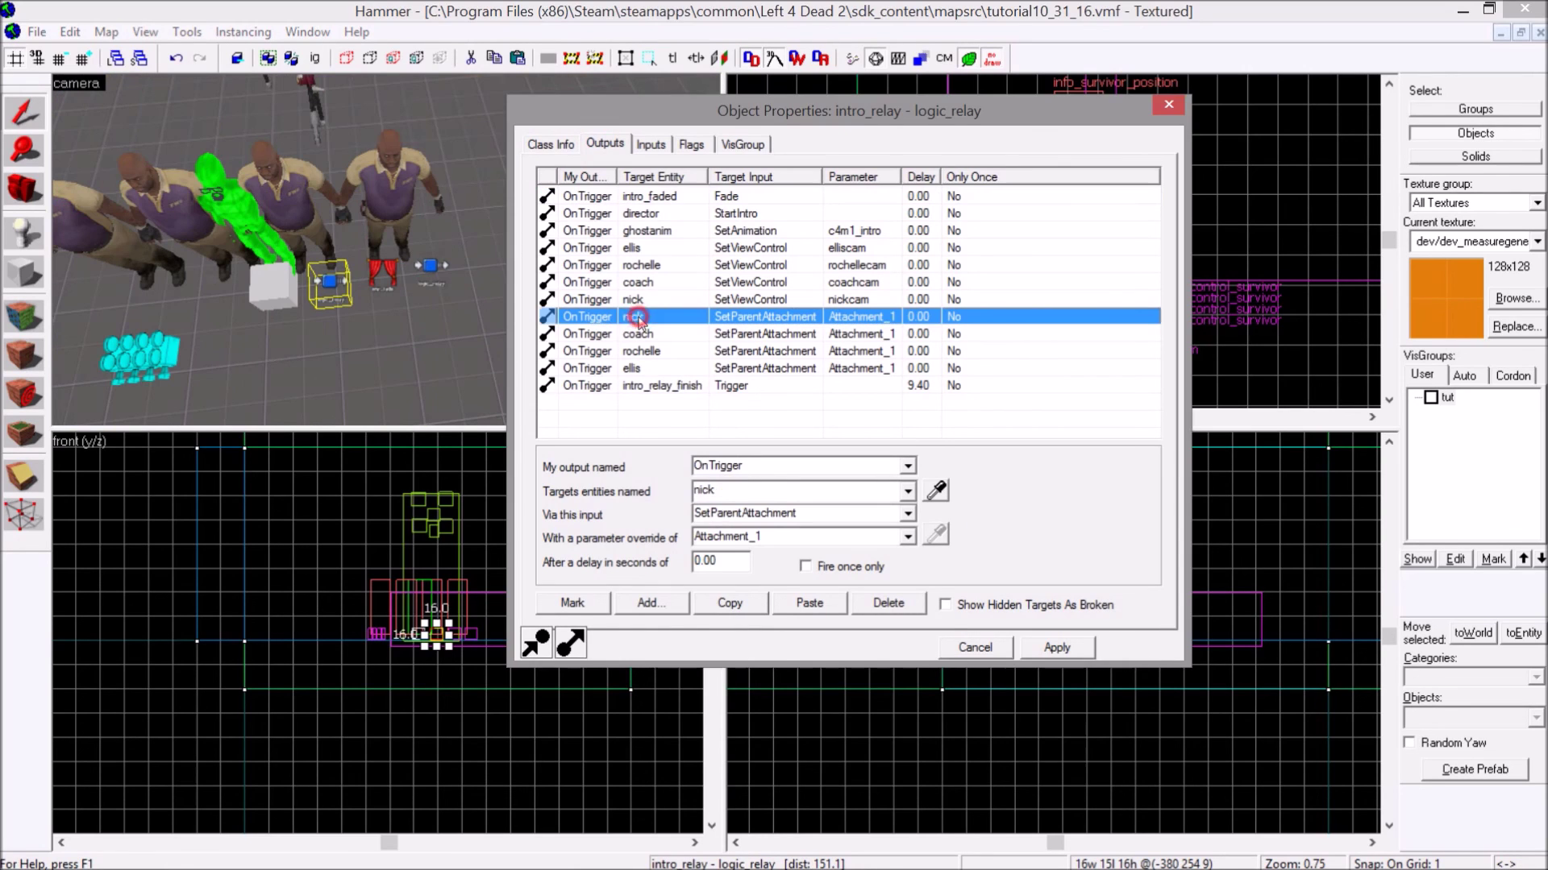
{"action": "left_click_drag", "start_coordinate": [645, 333], "coordinate": [635, 369]}
{"action": "left_click", "coordinate": [643, 316]}
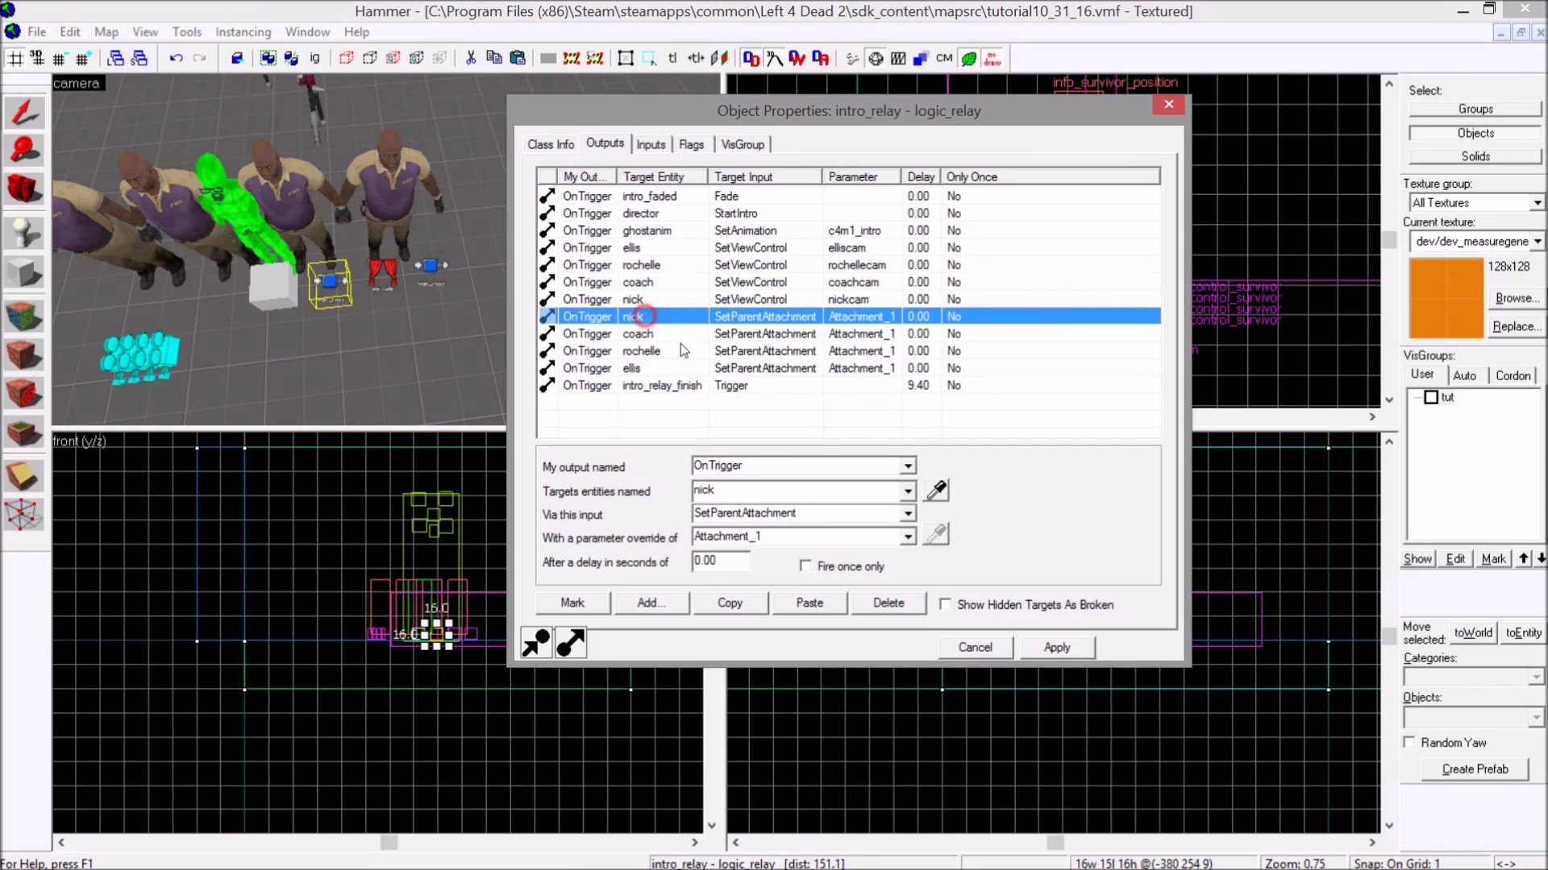
{"action": "left_click", "coordinate": [731, 490]}
{"action": "left_click", "coordinate": [909, 491]}
{"action": "left_click", "coordinate": [803, 524]}
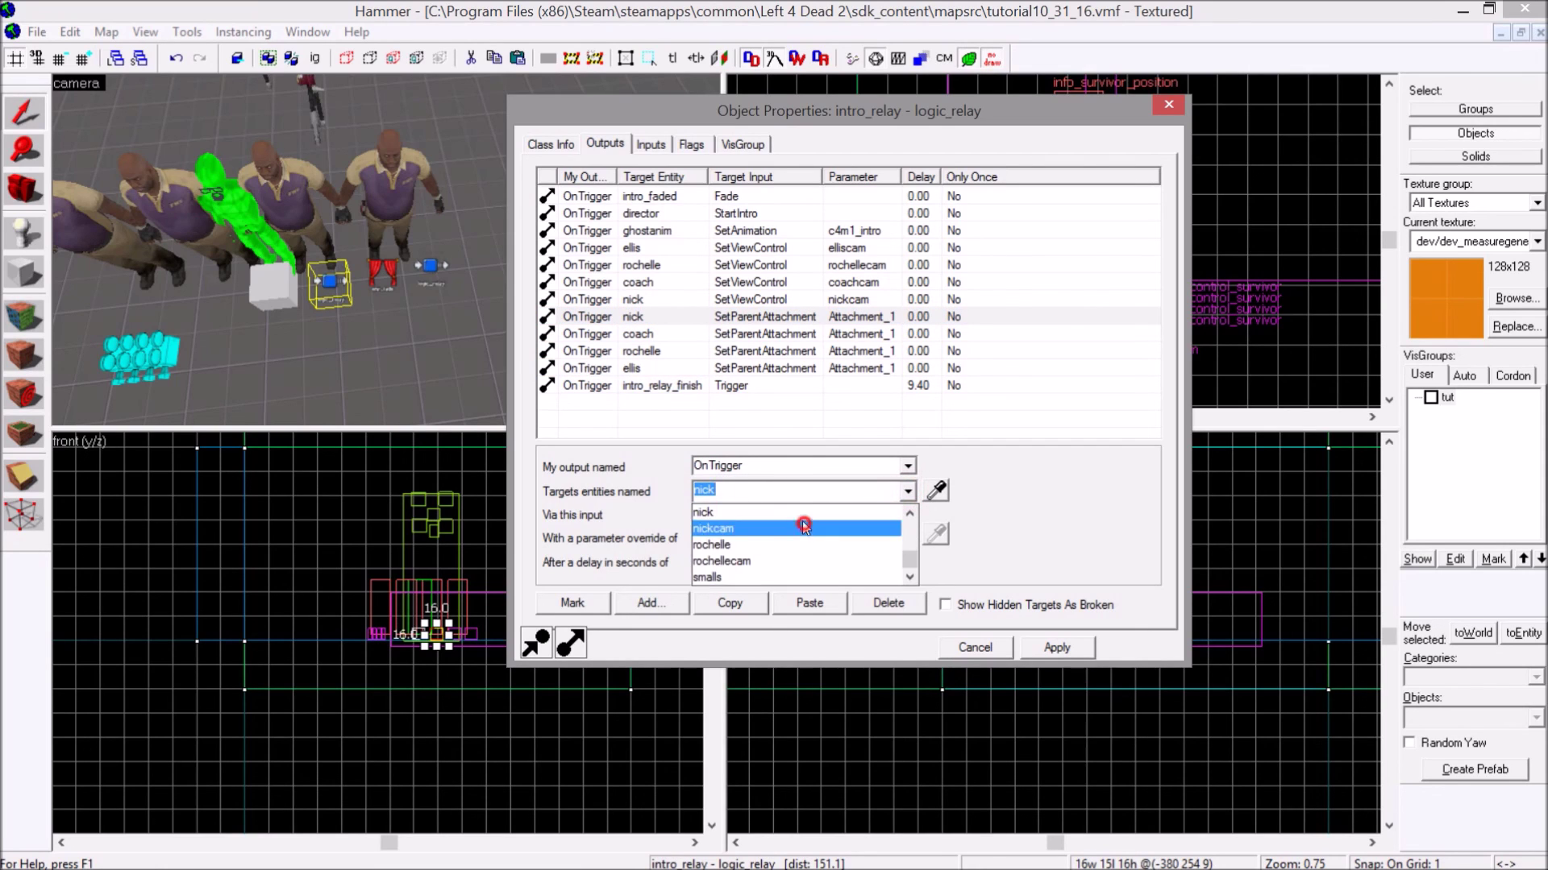
{"action": "left_click", "coordinate": [804, 527]}
- Retarget the coach and rochelle SetParentAttachment outputs to coachcam and rochellecam
{"action": "left_click", "coordinate": [660, 333]}
{"action": "left_click", "coordinate": [907, 491]}
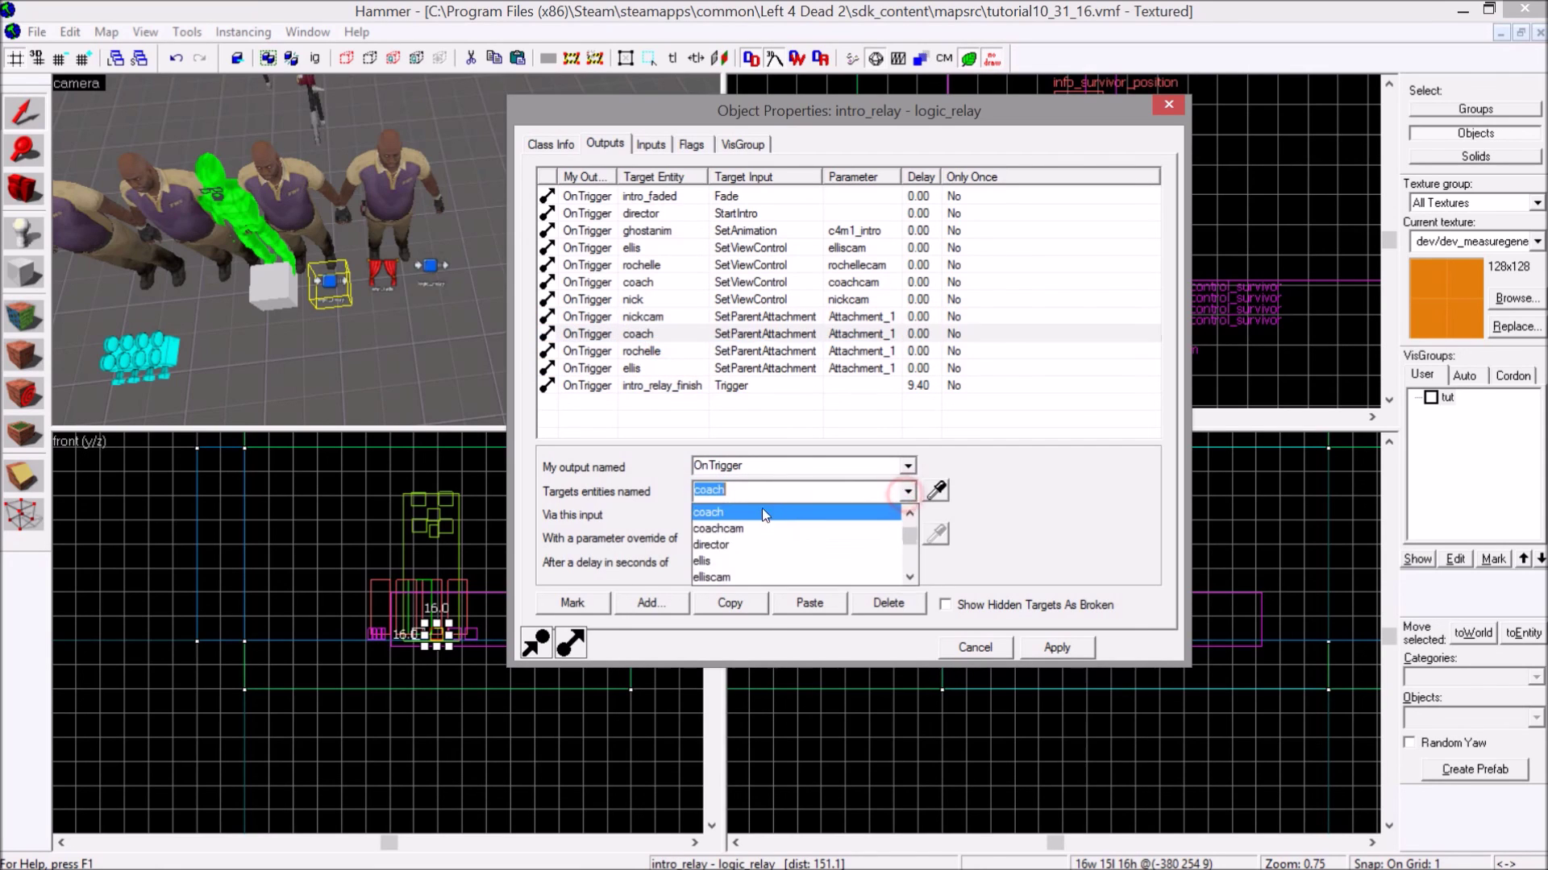
{"action": "left_click", "coordinate": [751, 528]}
{"action": "left_click", "coordinate": [645, 351]}
{"action": "left_click", "coordinate": [907, 491]}
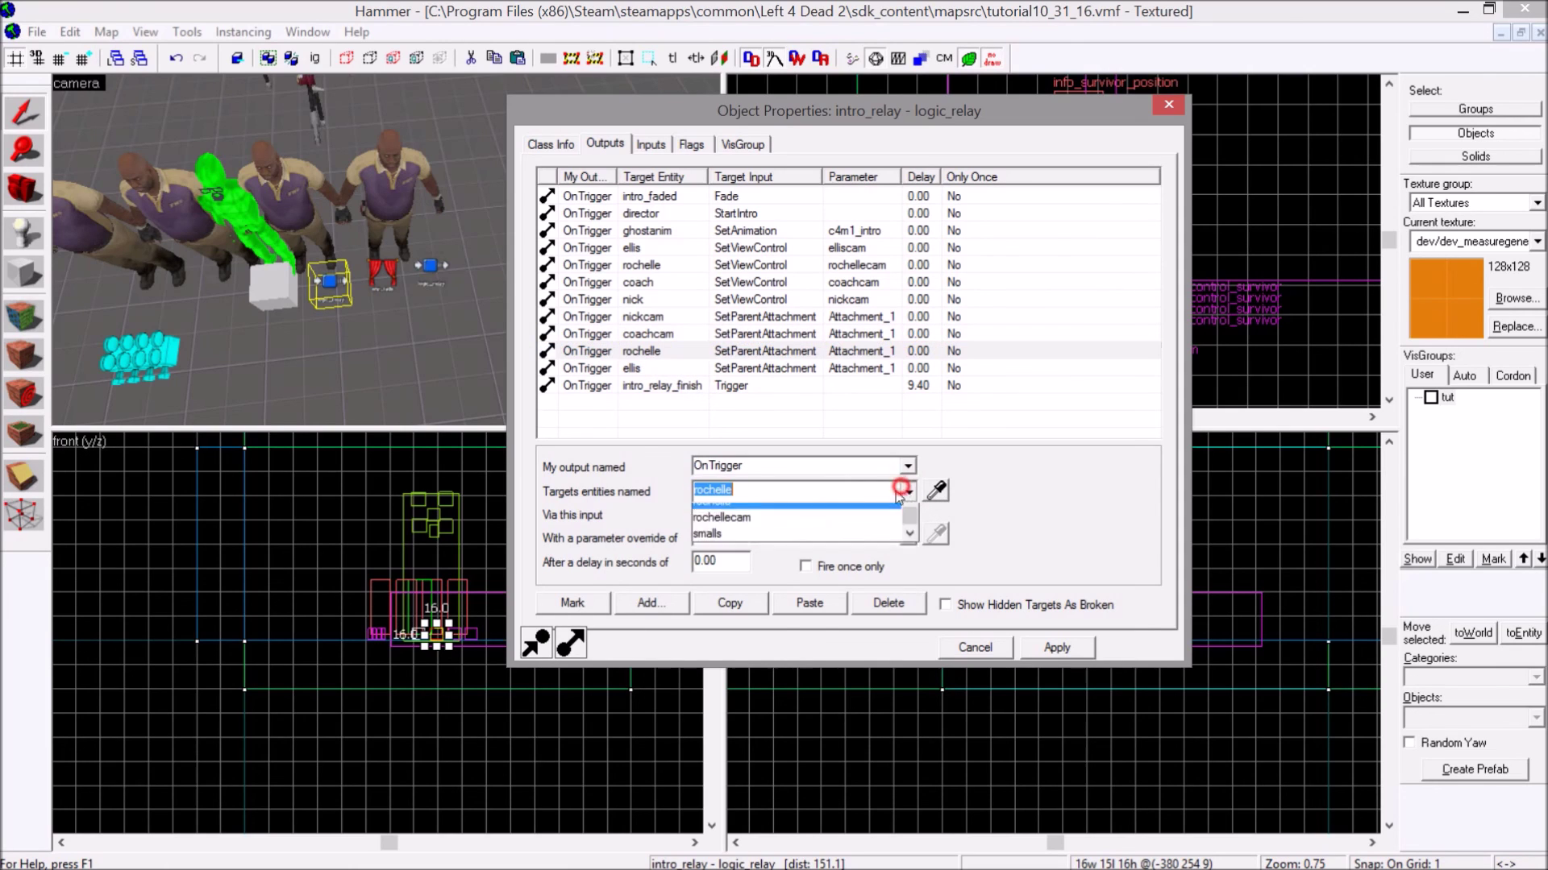
{"action": "left_click", "coordinate": [721, 517]}
- Retarget the ellis SetParentAttachment output to elliscam and apply the intro_relay outputs
{"action": "left_click", "coordinate": [657, 368]}
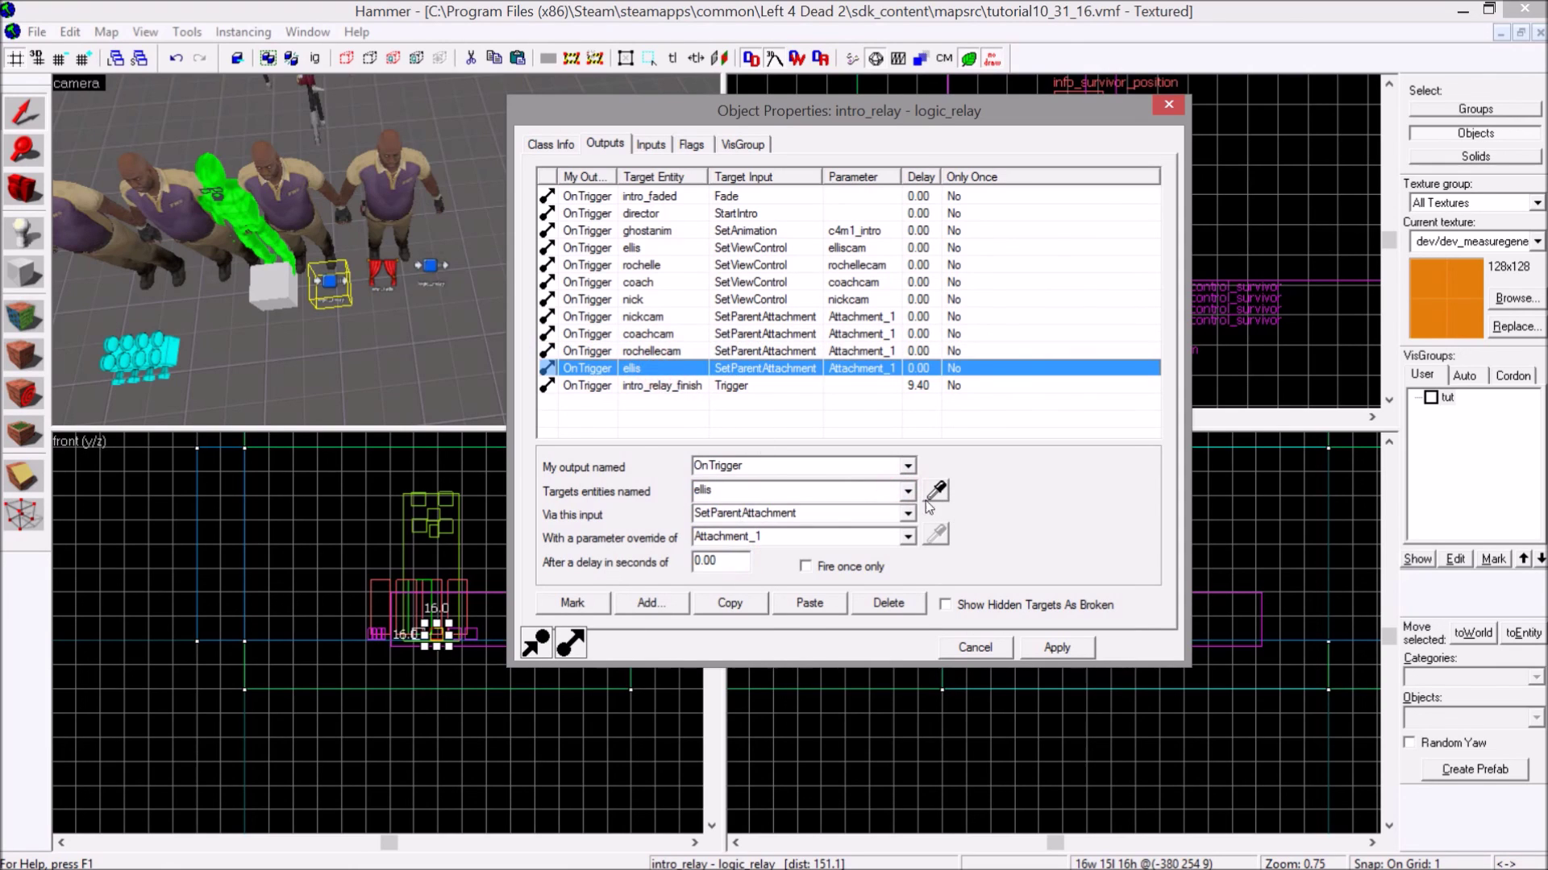
{"action": "left_click", "coordinate": [908, 491]}
{"action": "left_click", "coordinate": [782, 525]}
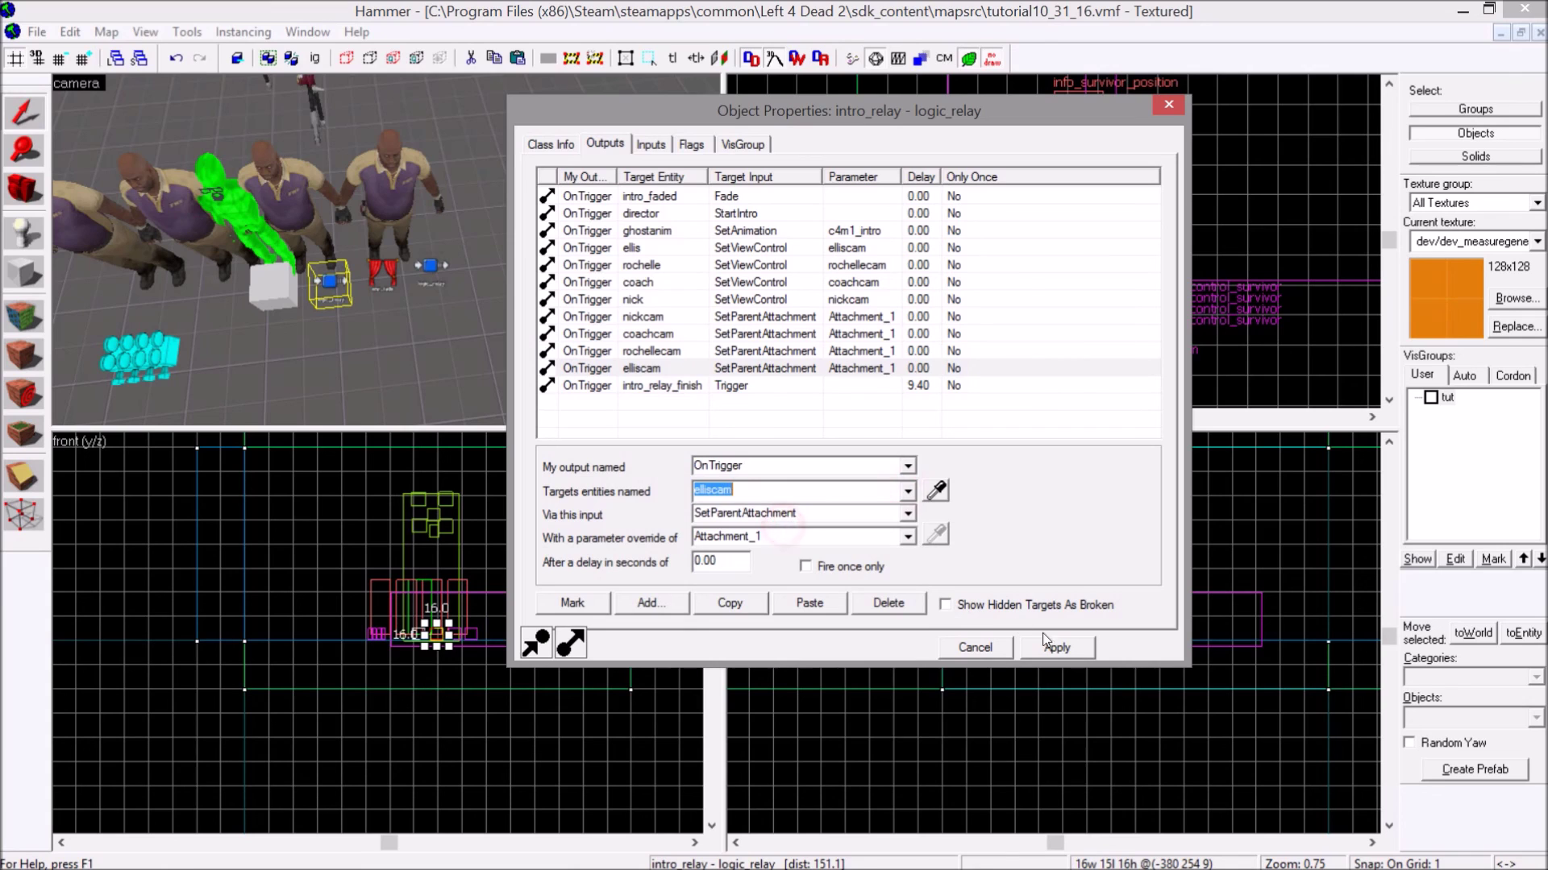
{"action": "left_click", "coordinate": [1069, 645]}
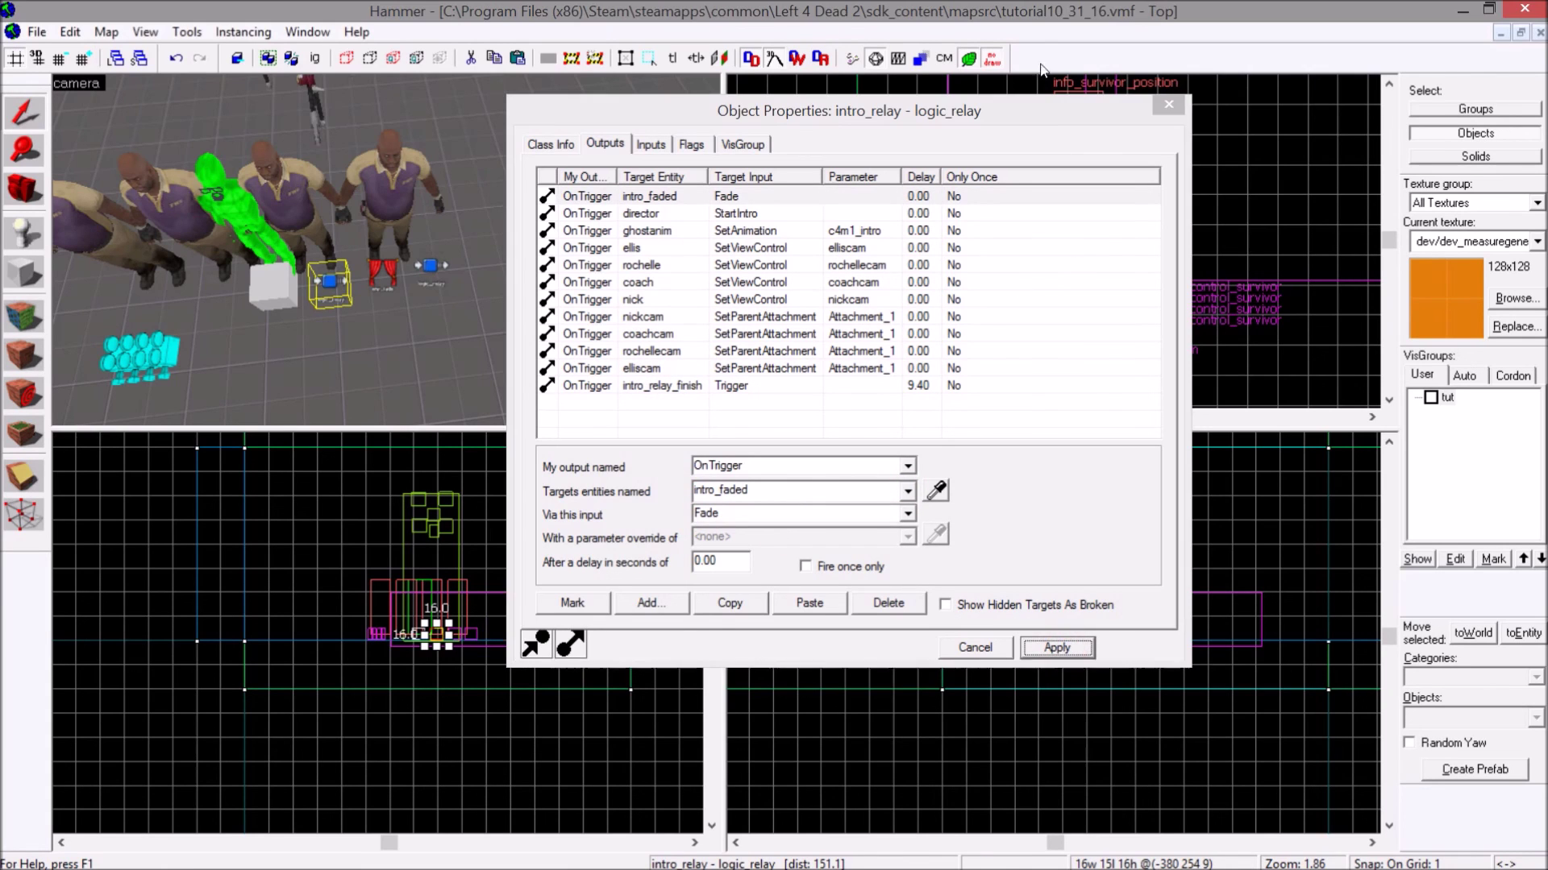
- Close the intro_relay properties, clear the selection and save the map
{"action": "left_click", "coordinate": [1169, 104]}
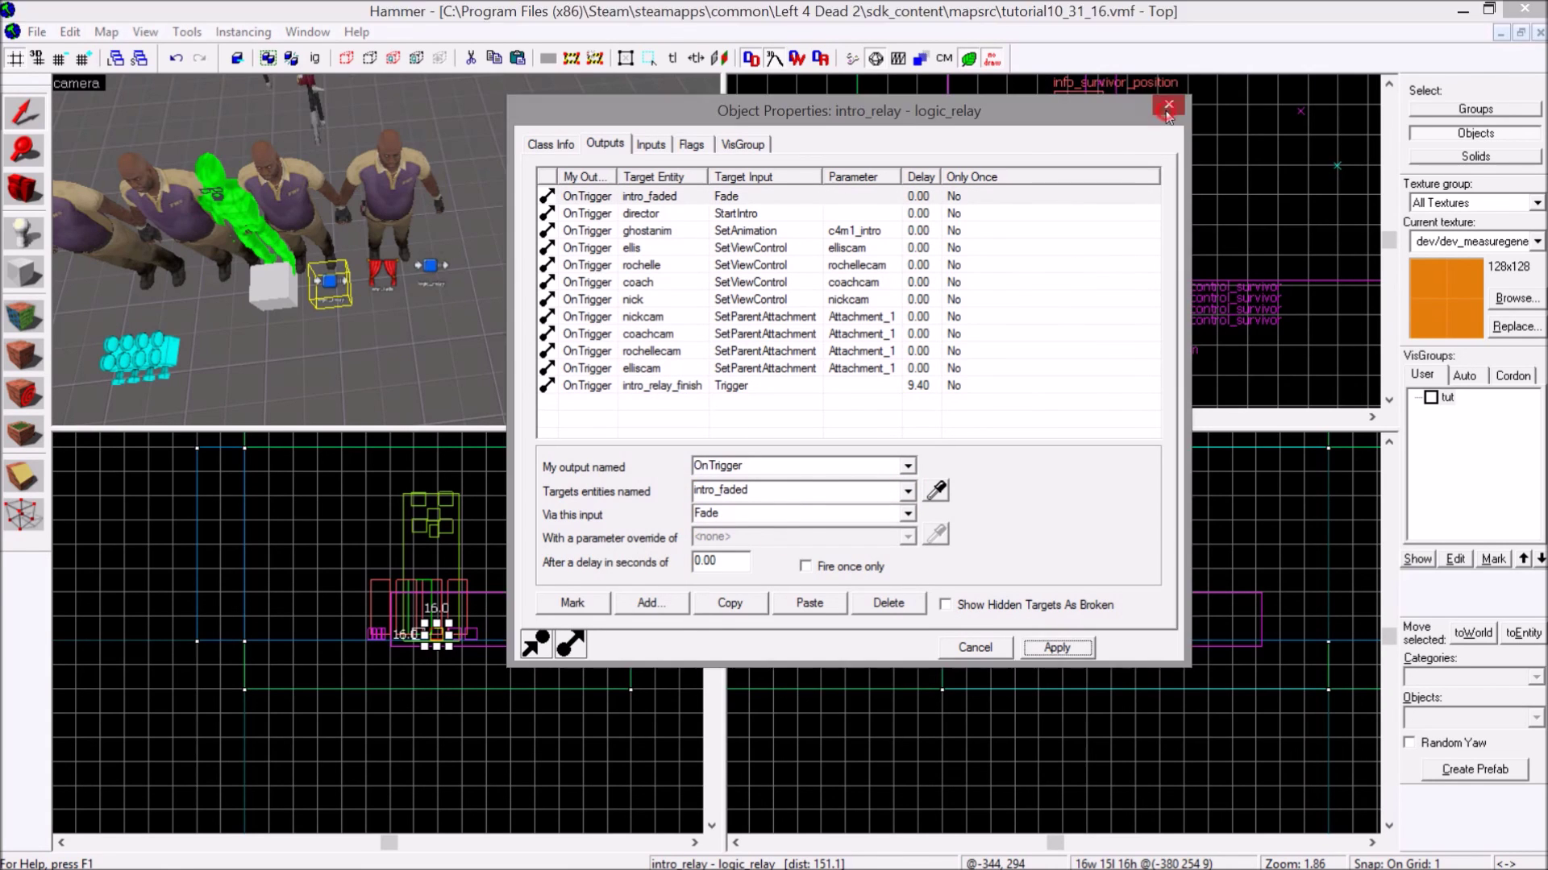
{"action": "left_click", "coordinate": [1201, 227]}
{"action": "left_click", "coordinate": [37, 32]}
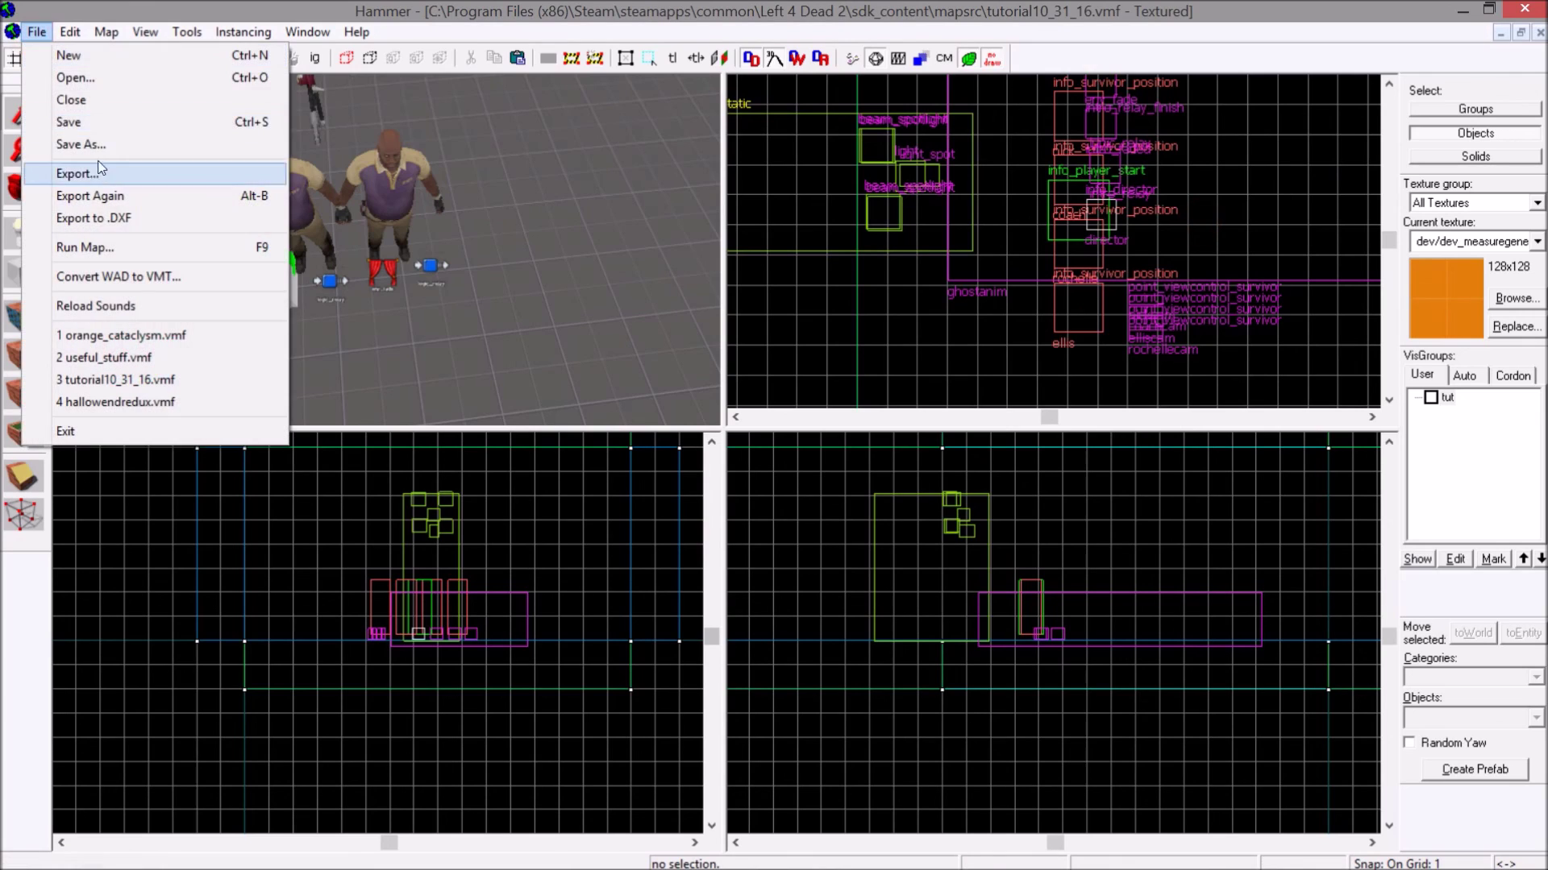
{"action": "left_click", "coordinate": [89, 124]}
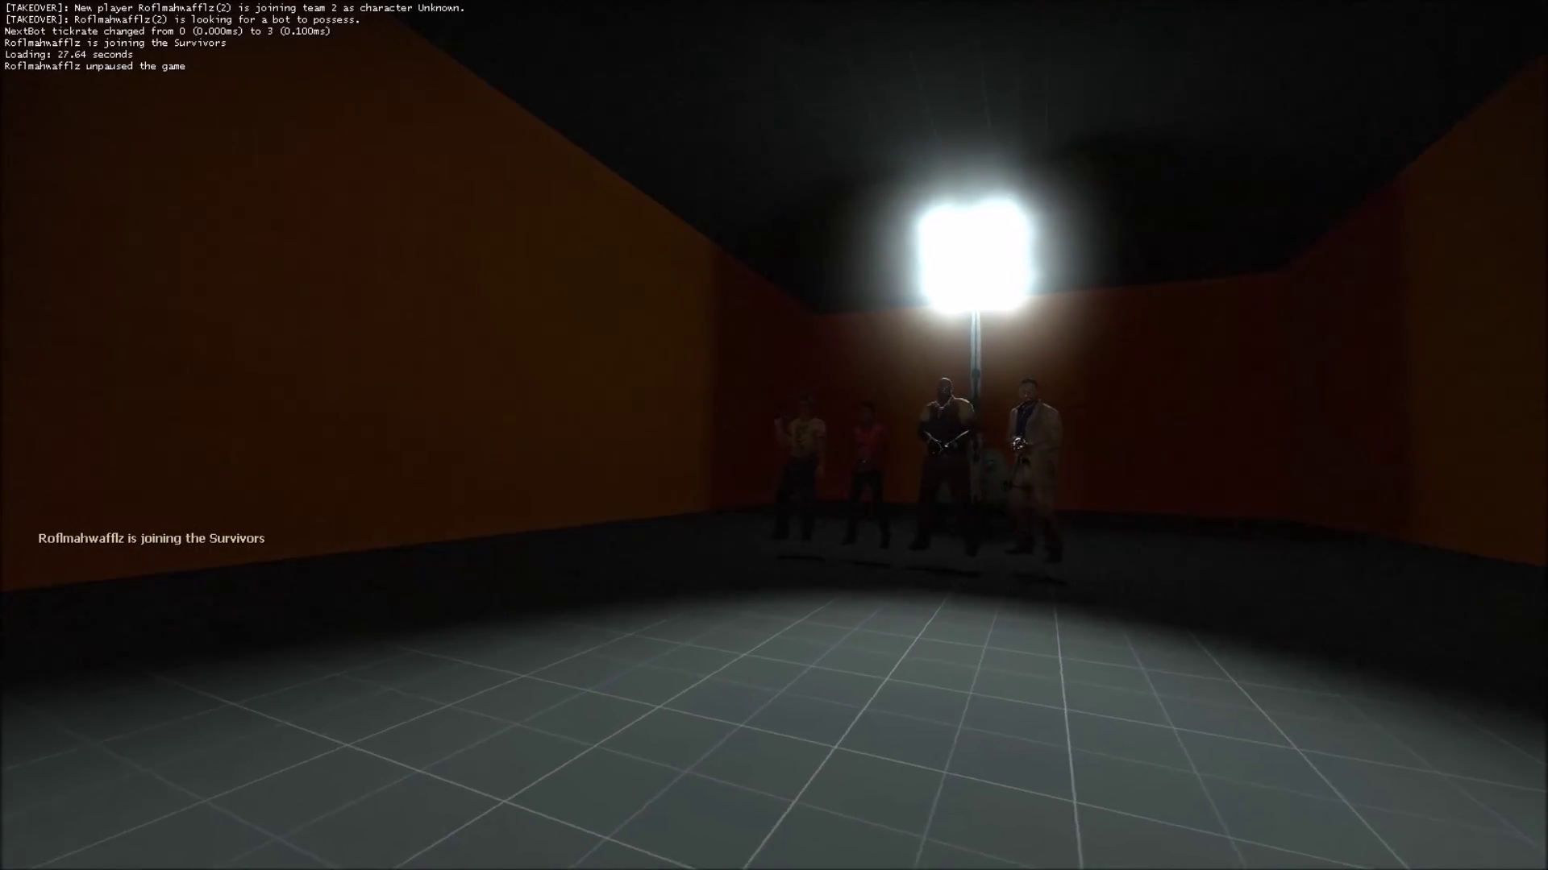
- Test the map intro in Left 4 Dead 2, checking the camera movement and the survivors' positions once player control starts
{"action": "key", "text": "w"}
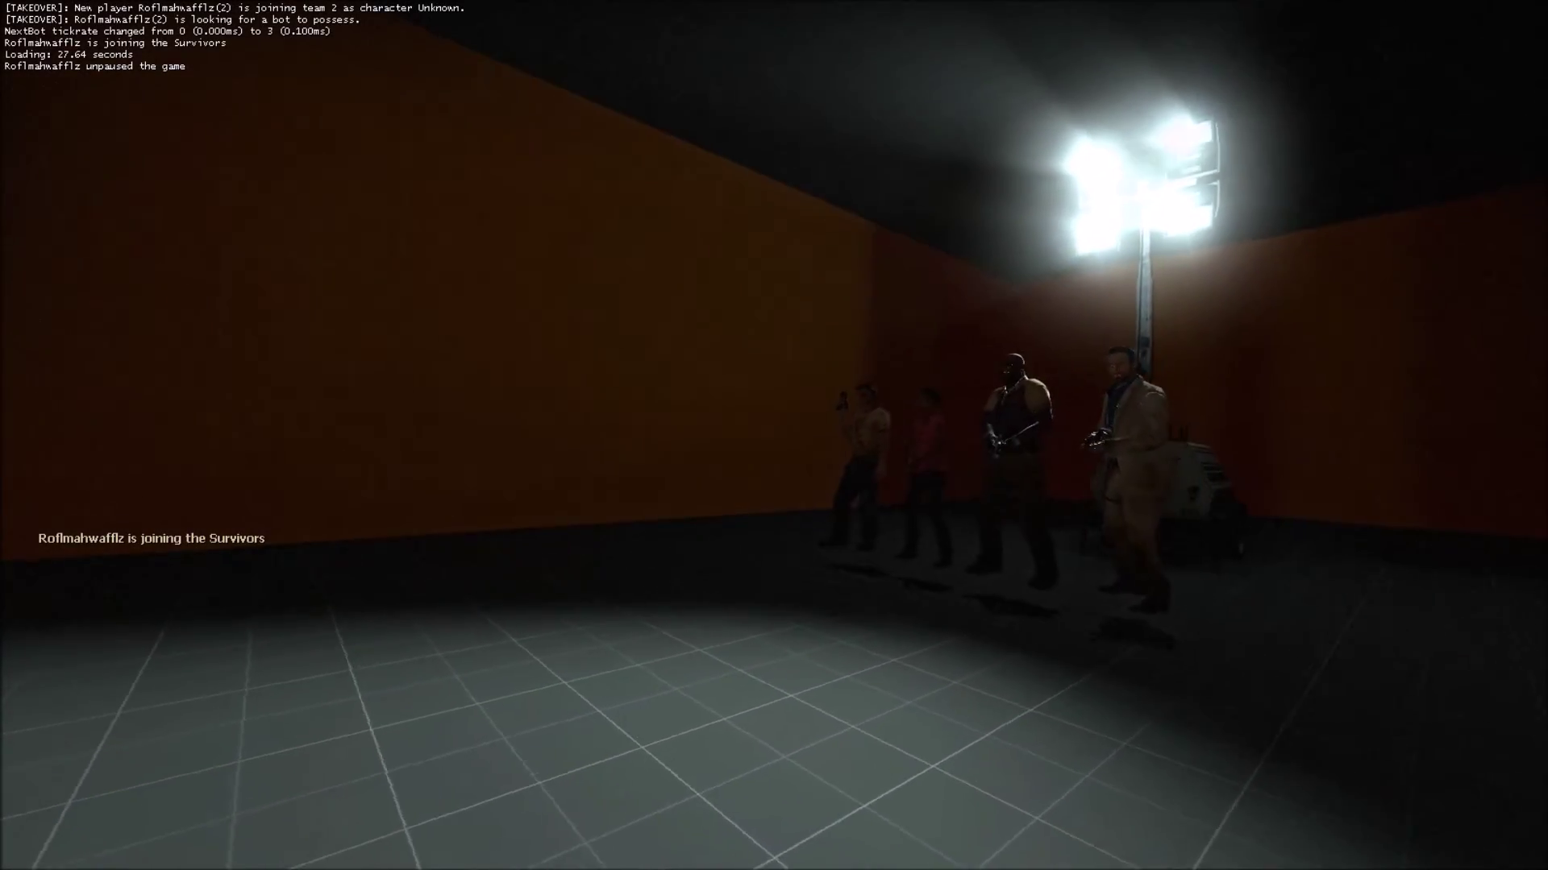
{"action": "key", "text": "w"}
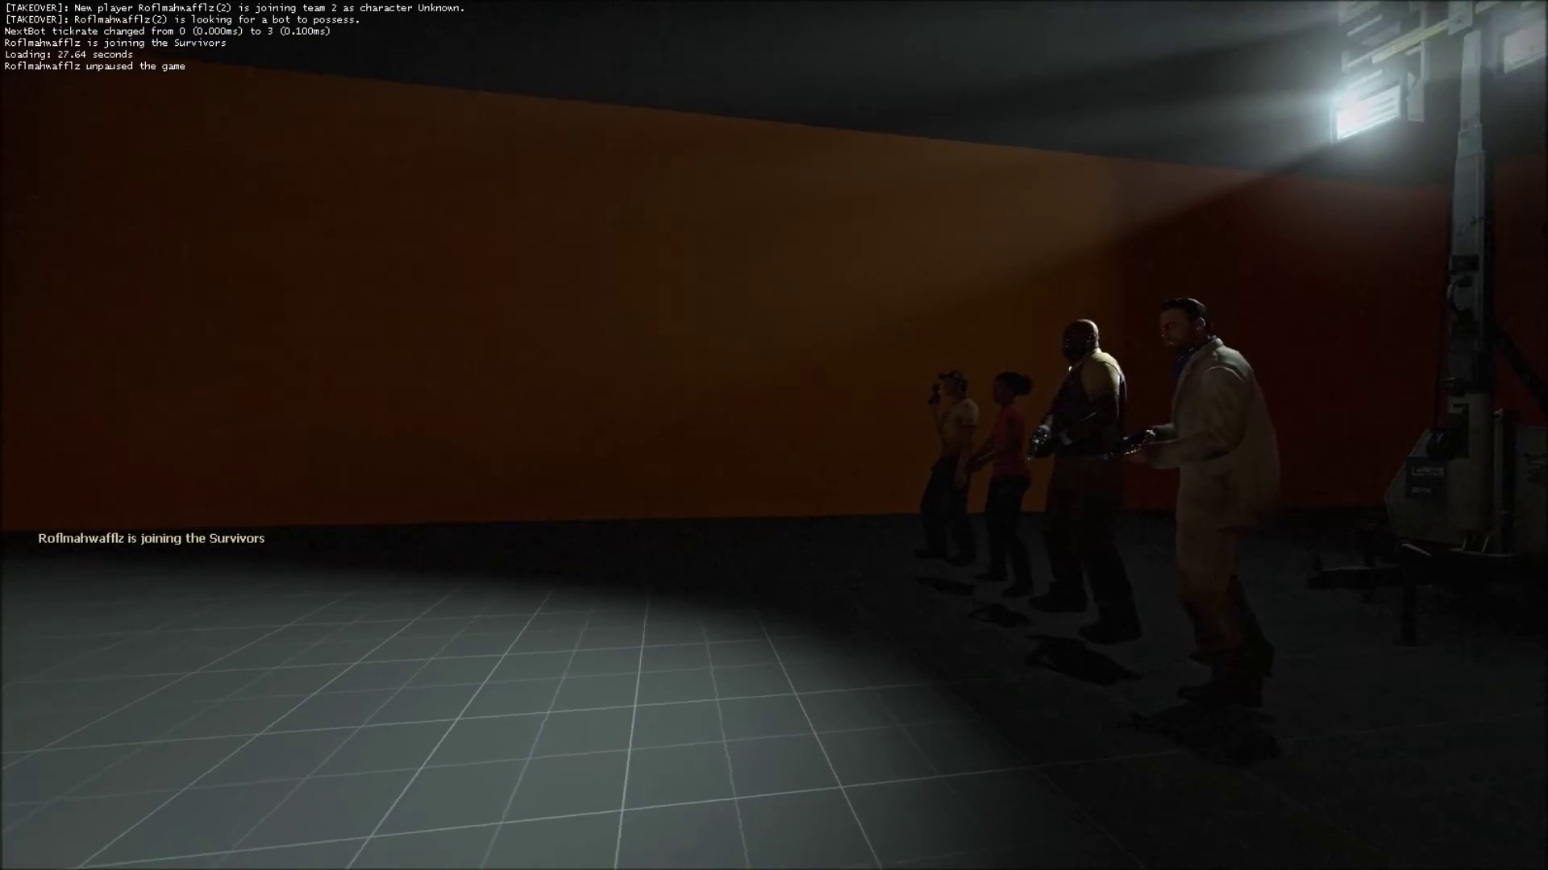
{"action": "key", "text": "w"}
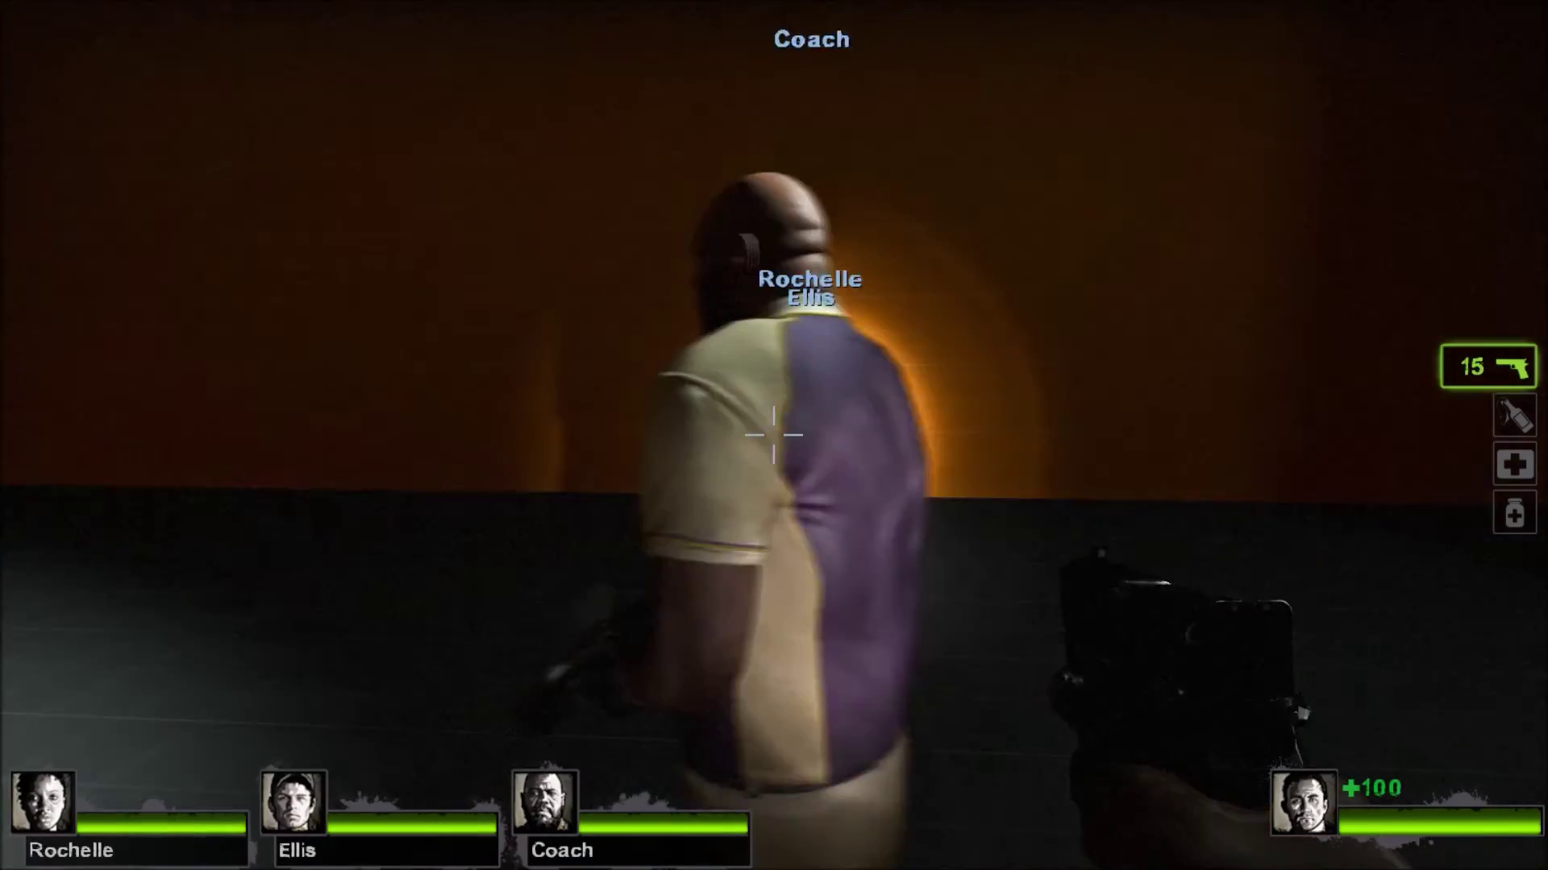
{"action": "key", "text": "s"}
{"action": "key", "text": "s"}
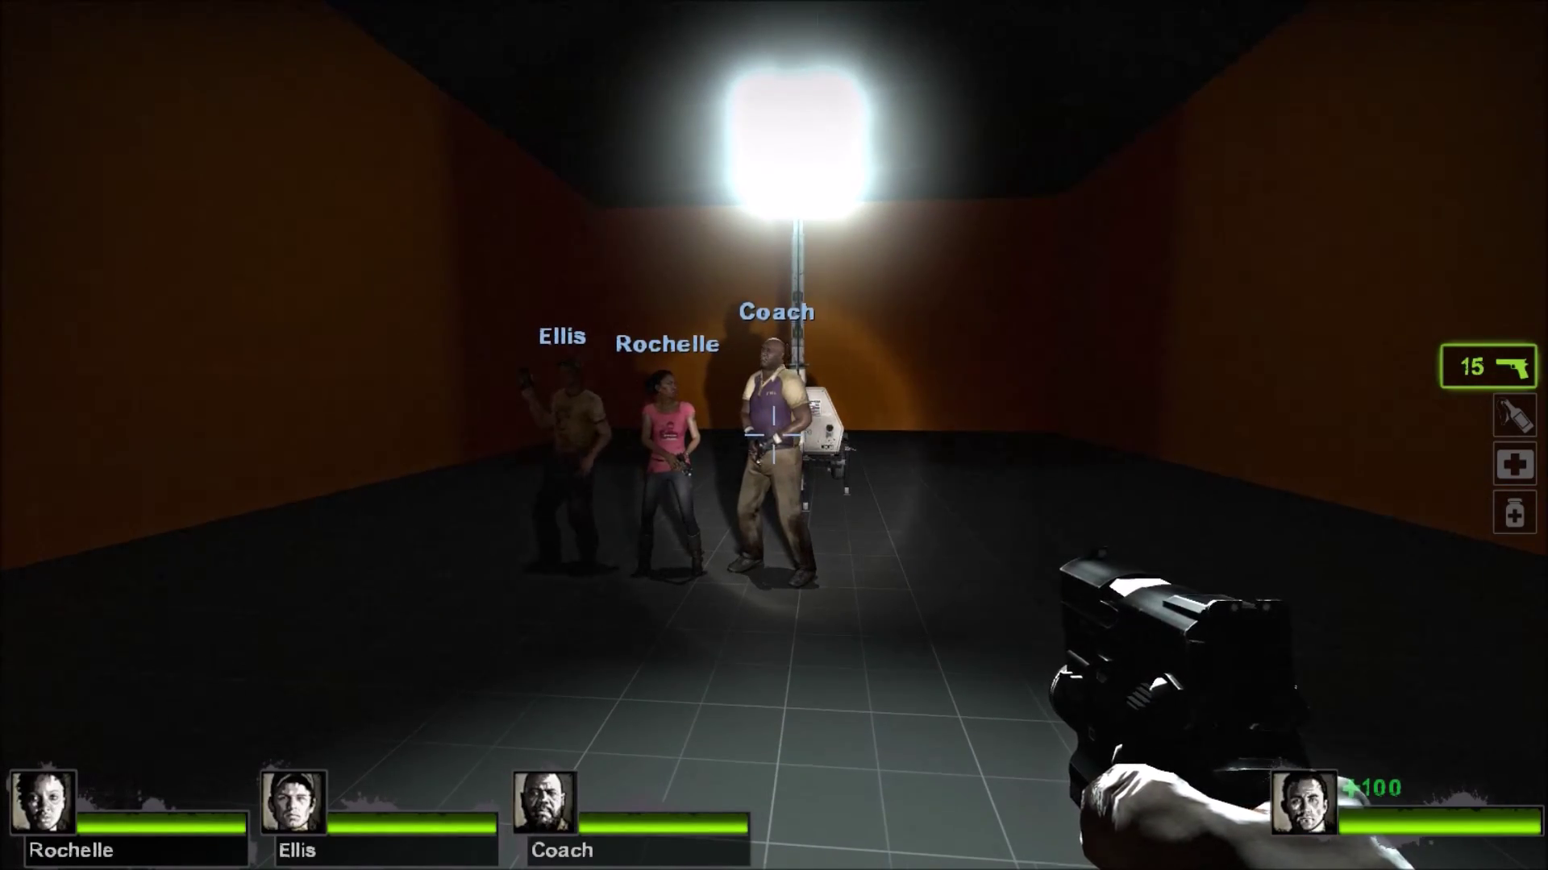
{"action": "key", "text": "f"}
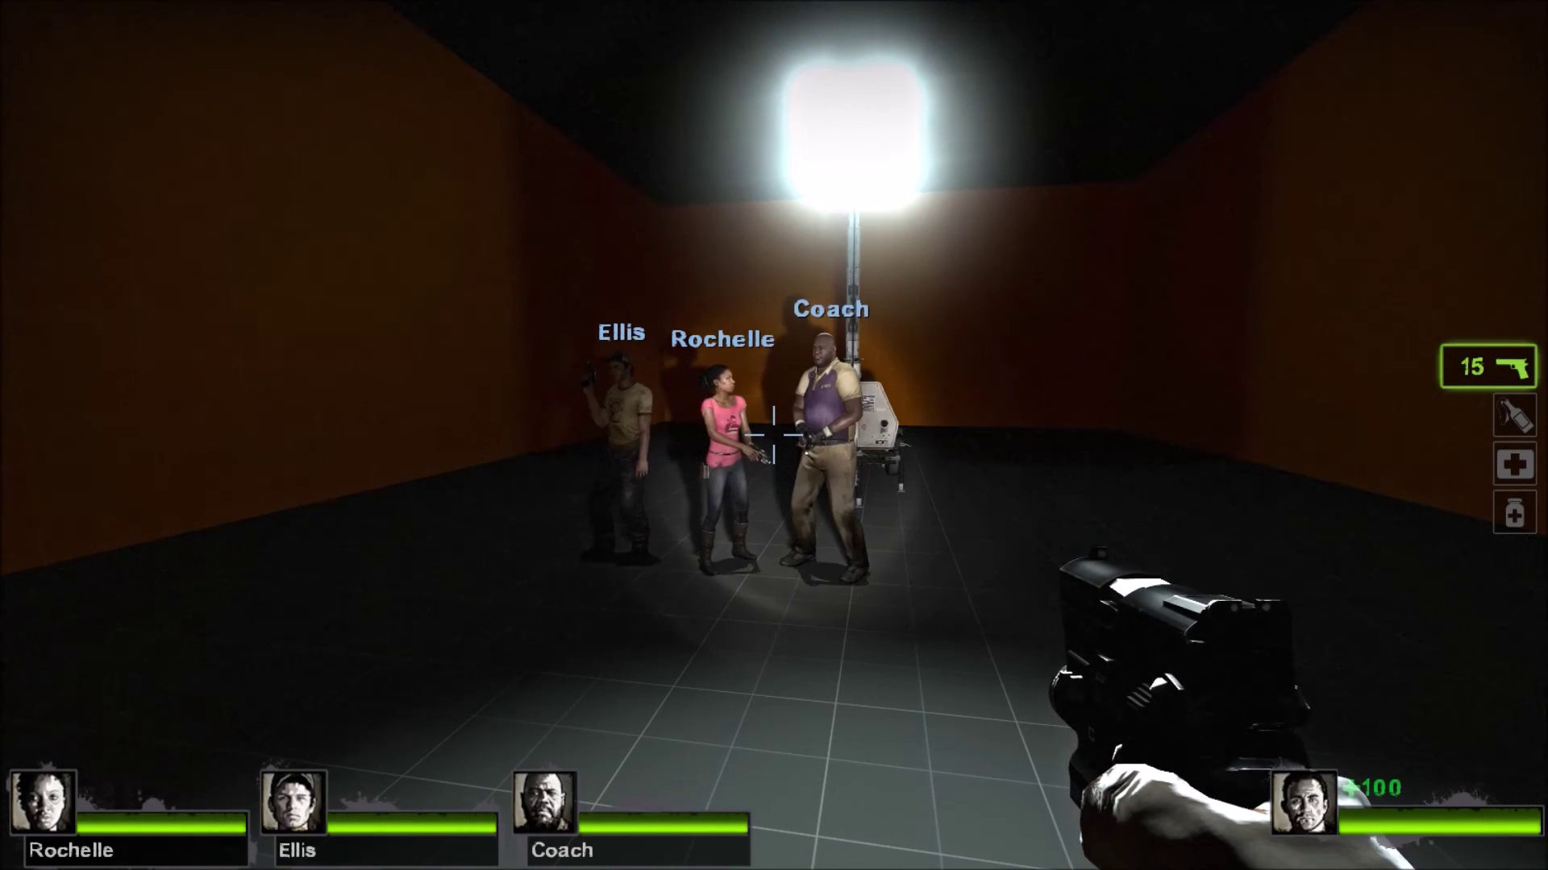